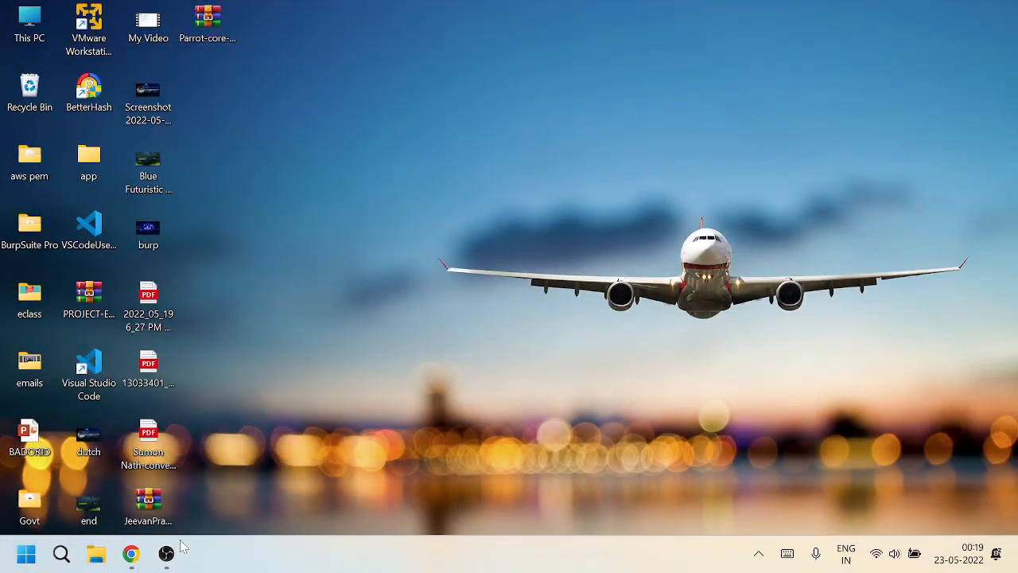
# Switch to Chrome, open a blank tab and close all the other open tabs
pyautogui.click(131, 553)
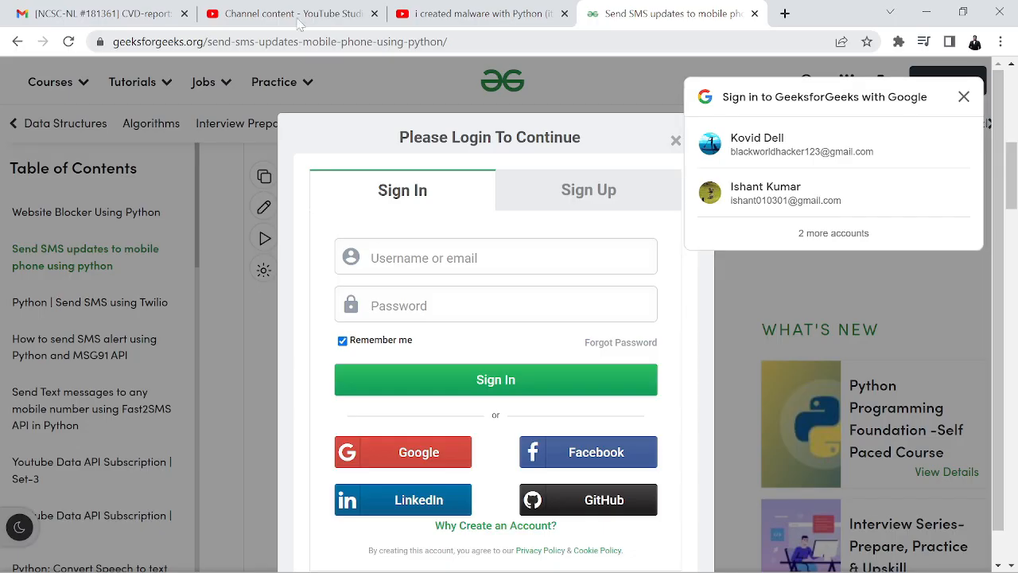
pyautogui.click(785, 13)
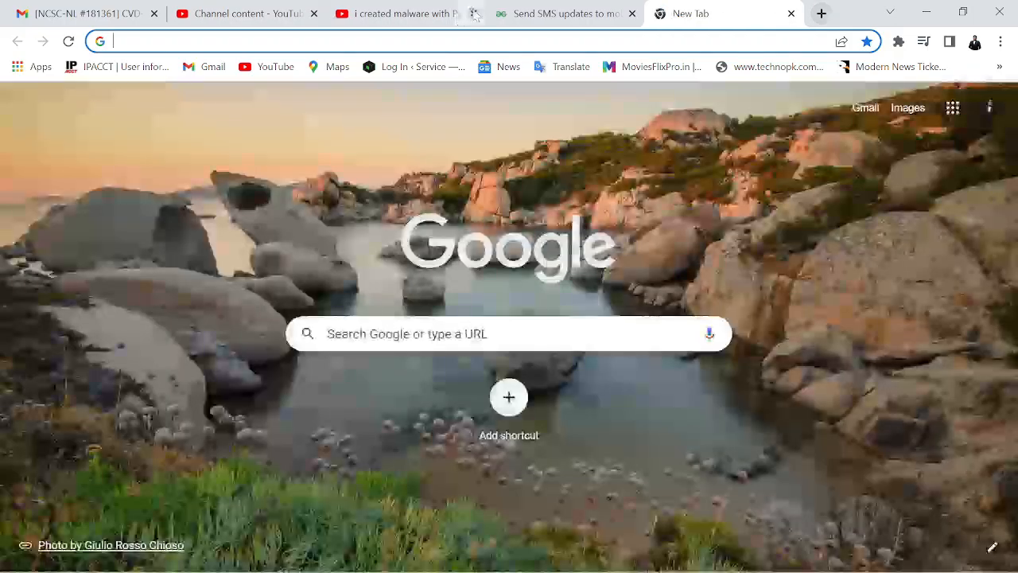
pyautogui.click(474, 13)
pyautogui.click(314, 13)
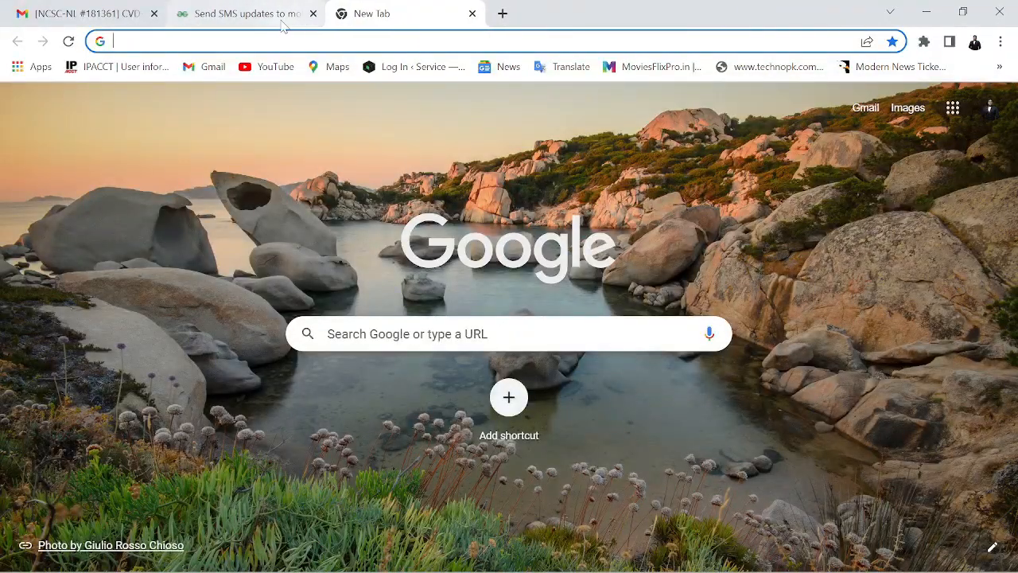
pyautogui.click(154, 14)
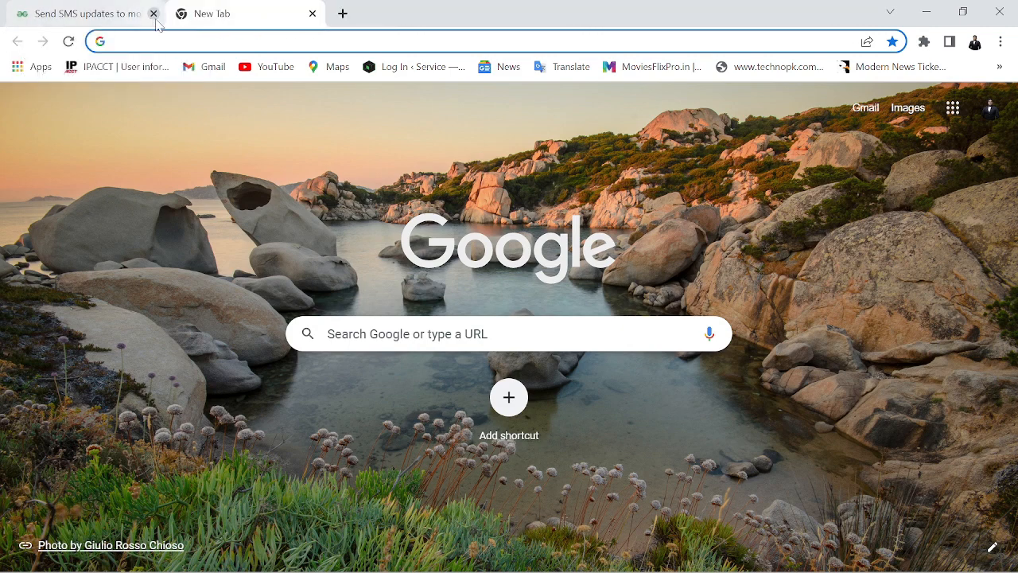
pyautogui.click(153, 13)
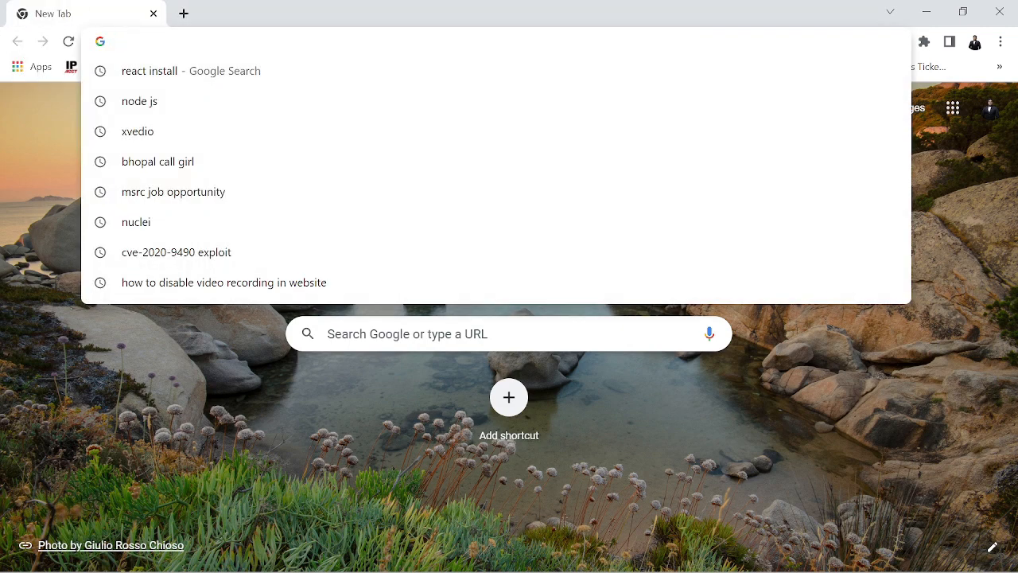
# Go to Google Drive and open the BurpSuite Pro folder in My Drive
pyautogui.write('drive')
pyautogui.press('Return')
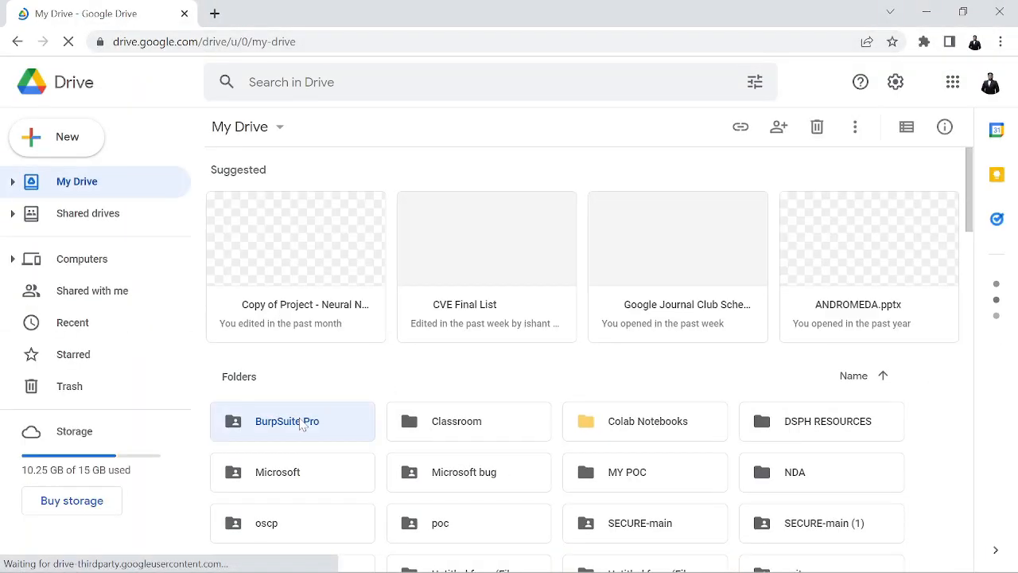
pyautogui.doubleClick(302, 424)
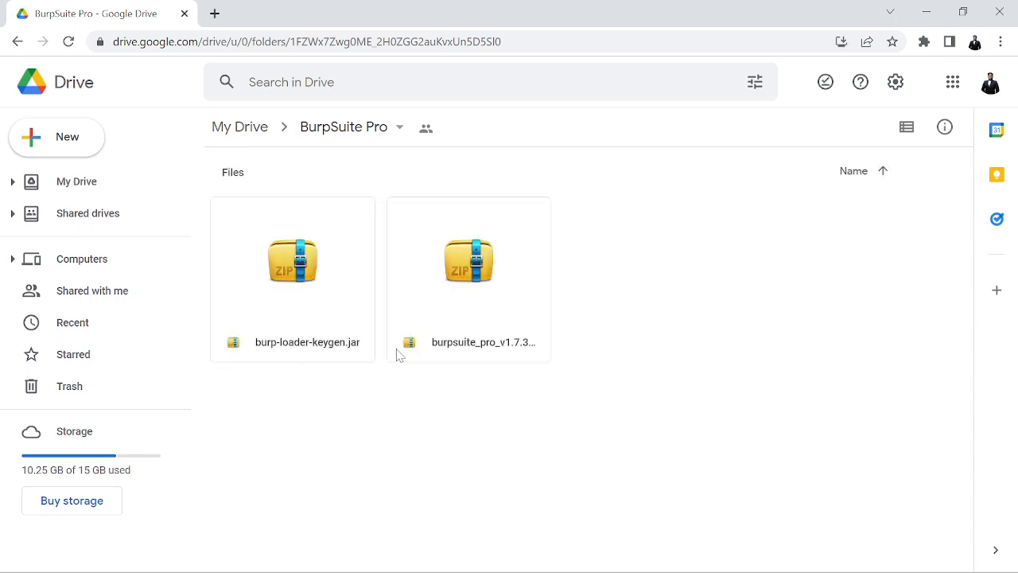
# Search Google for java in a new tab, view the Java | Oracle download page and close that tab
pyautogui.click(214, 14)
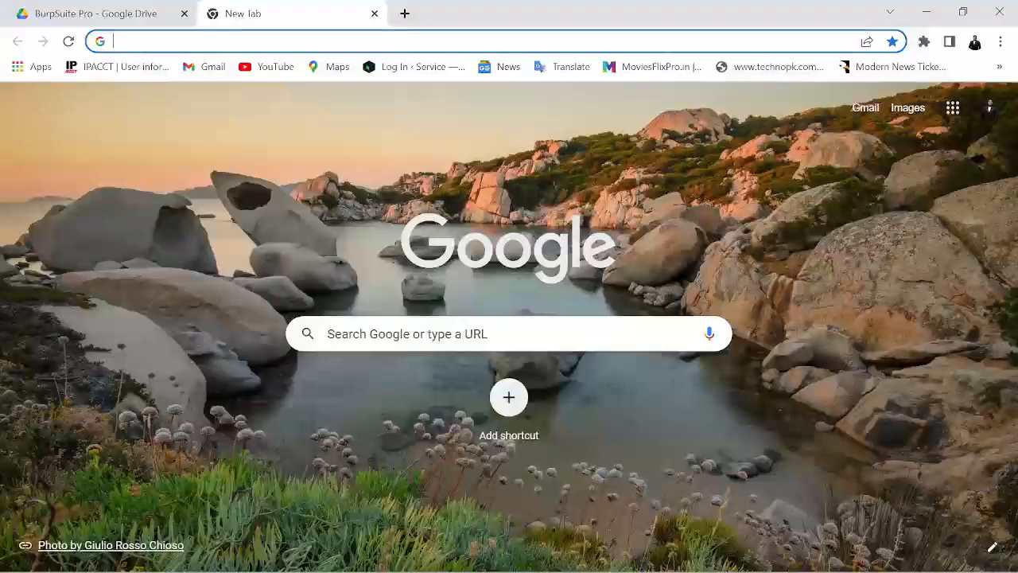
pyautogui.write('java')
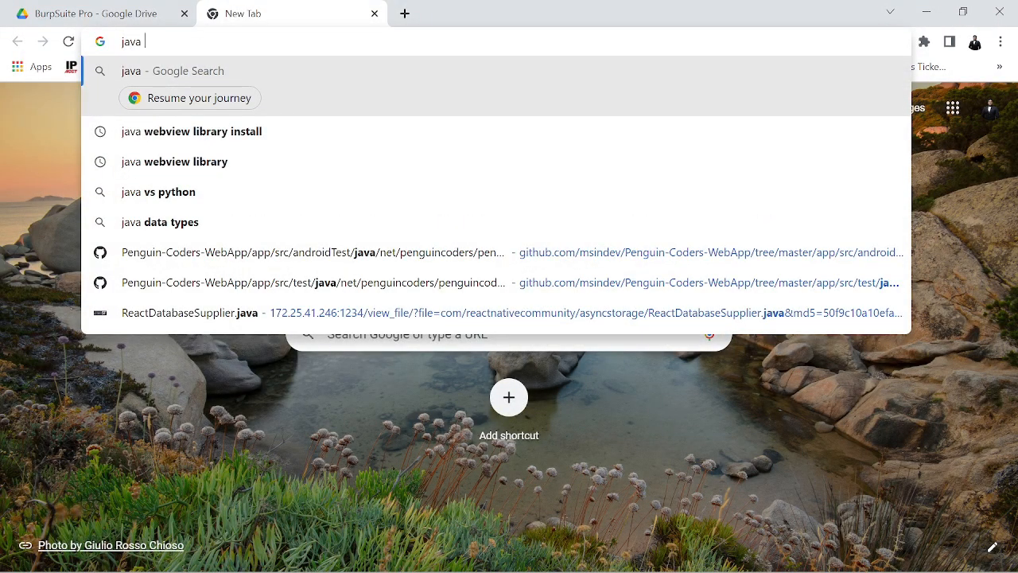
pyautogui.press('Return')
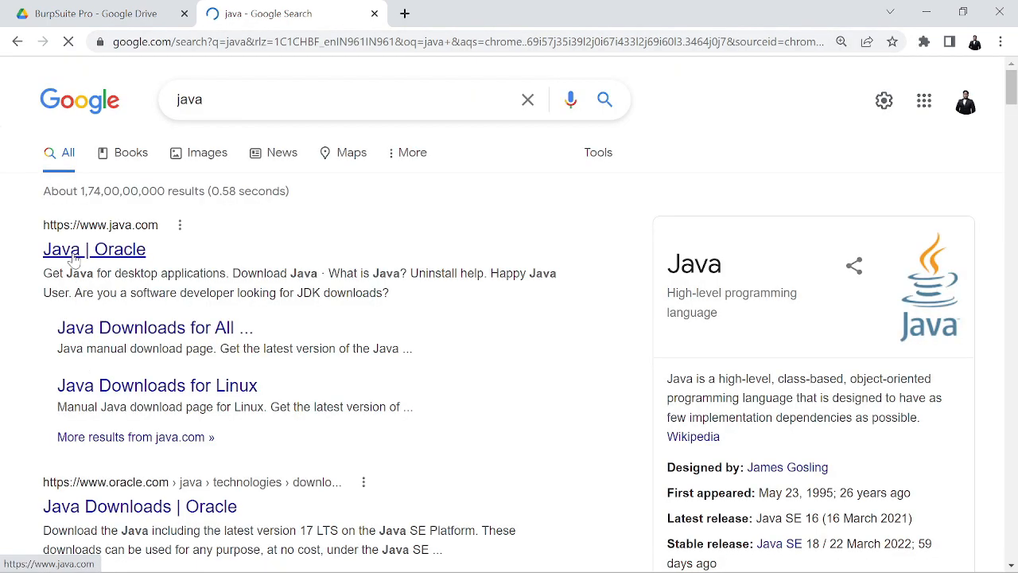
pyautogui.click(73, 253)
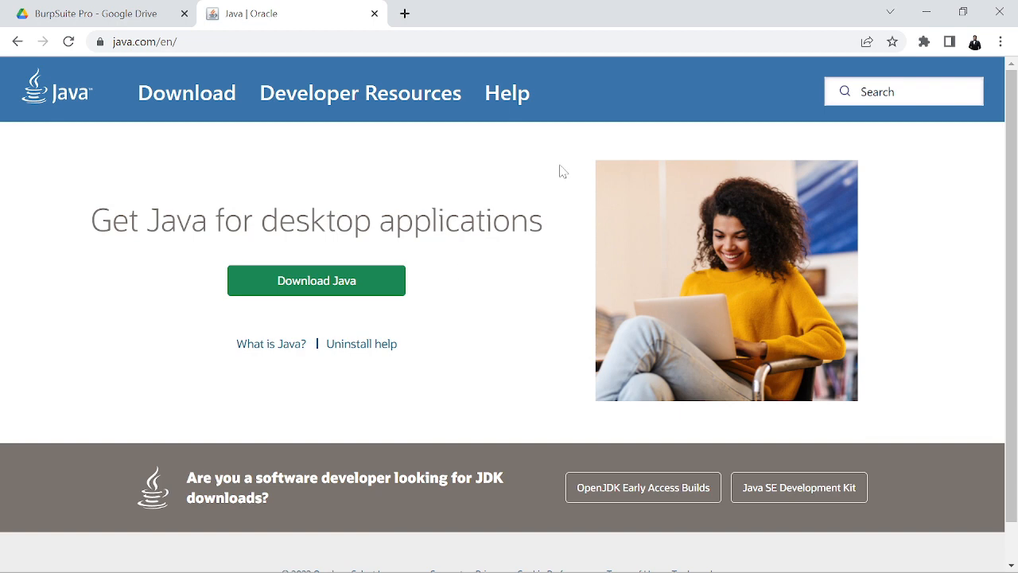
pyautogui.click(374, 13)
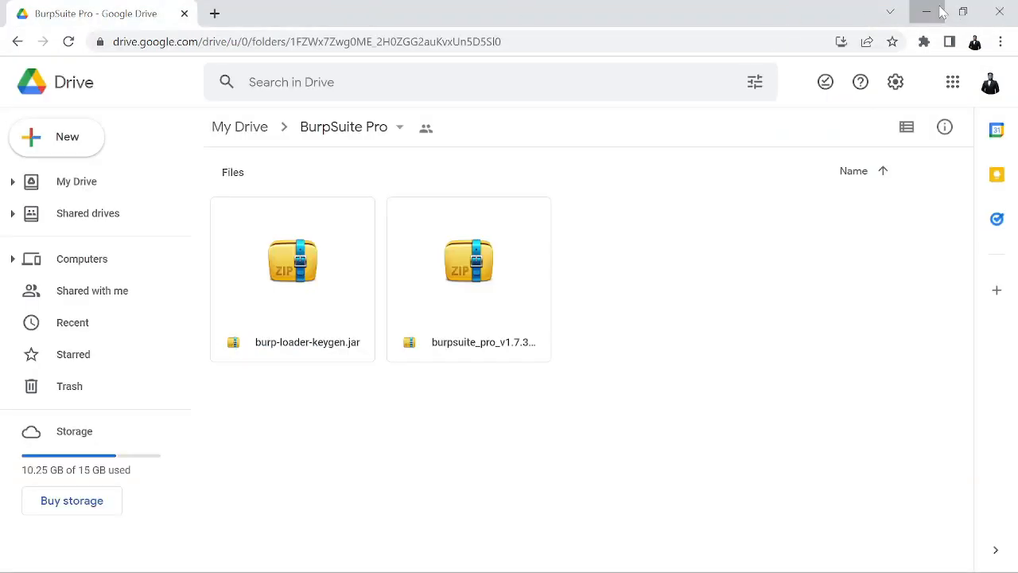
# Minimize the browser, open Command Prompt and run the java command to check that Java is installed
pyautogui.click(923, 10)
pyautogui.press('super')
pyautogui.write('cmd')
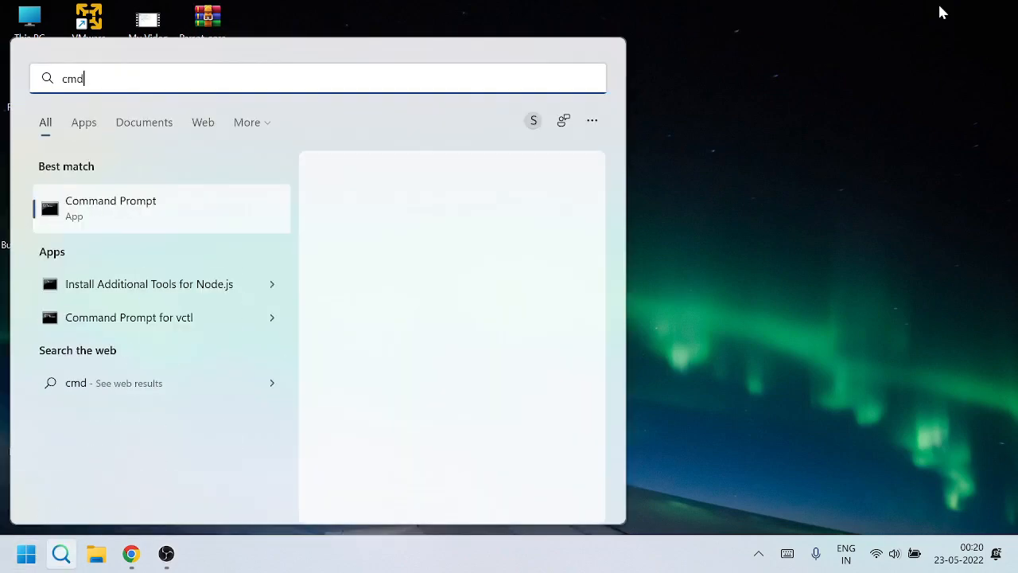
pyautogui.press('Return')
pyautogui.write('java')
pyautogui.press('Return')
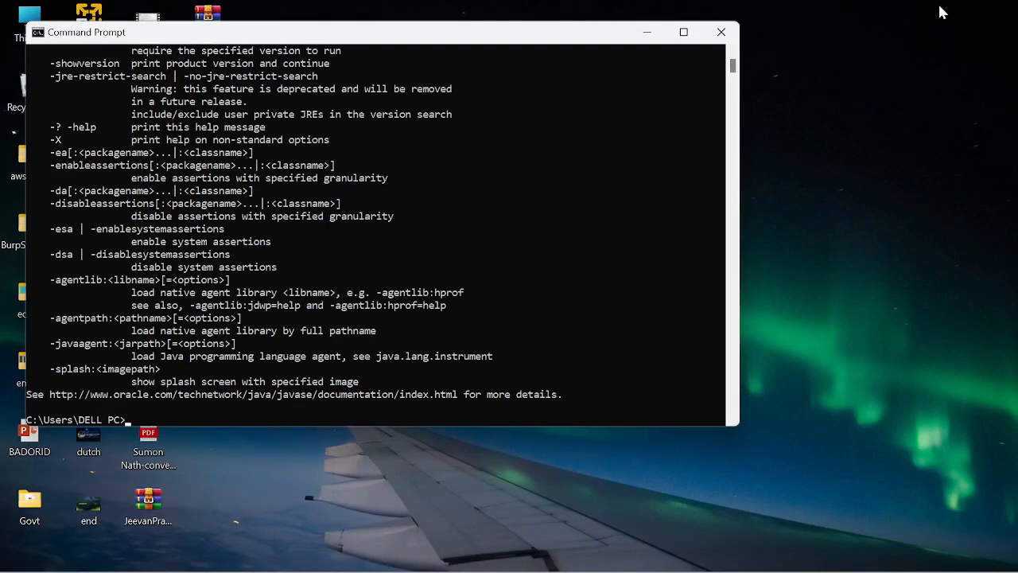
# Try to query the Java version with java --version and java -v
pyautogui.write('java --version')
pyautogui.press('Return')
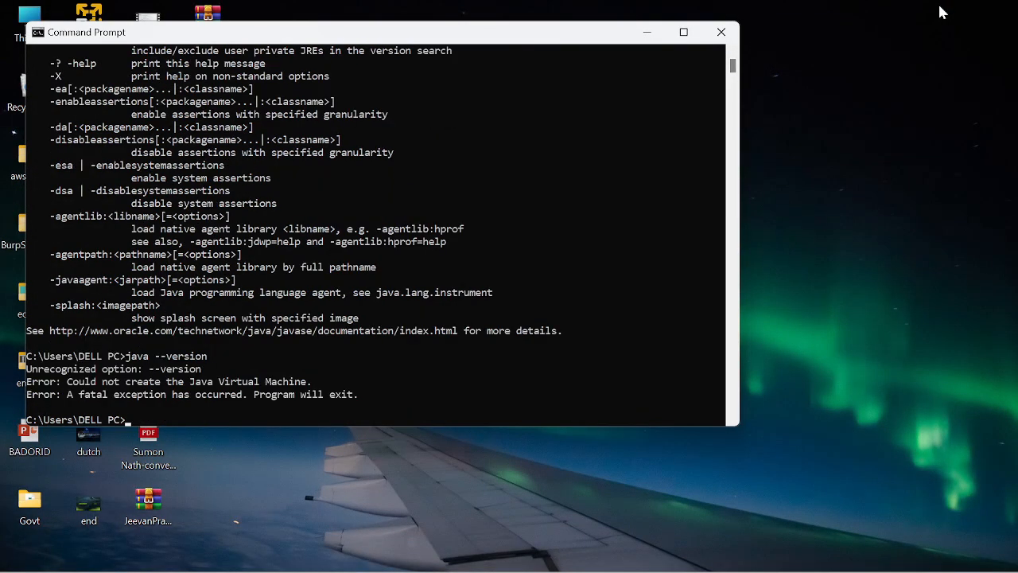
pyautogui.press('Up')
pyautogui.press('BackSpace')
pyautogui.press('BackSpace')
pyautogui.press('BackSpace')
pyautogui.press('BackSpace')
pyautogui.press('BackSpace')
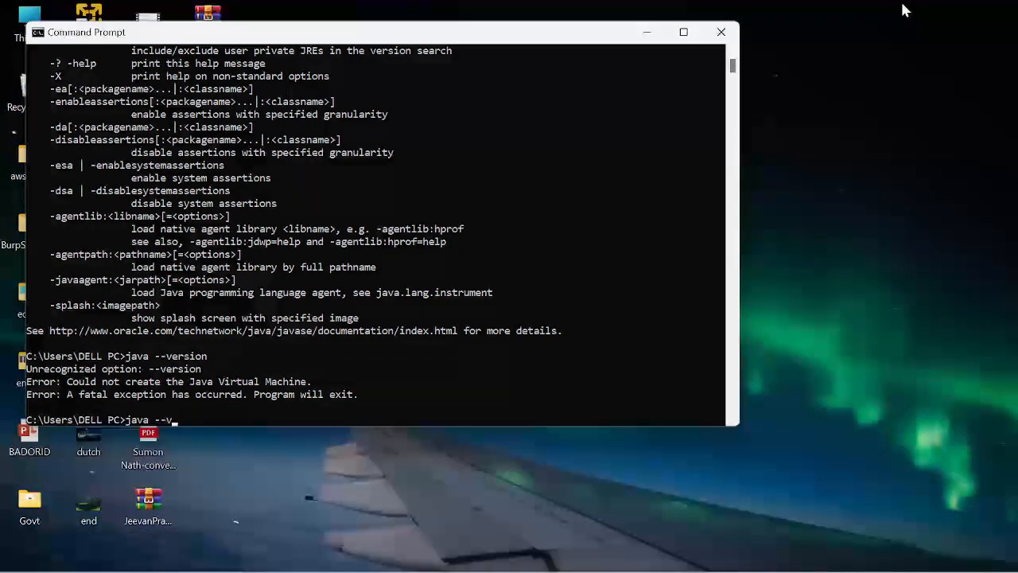
pyautogui.write('v')
pyautogui.press('Return')
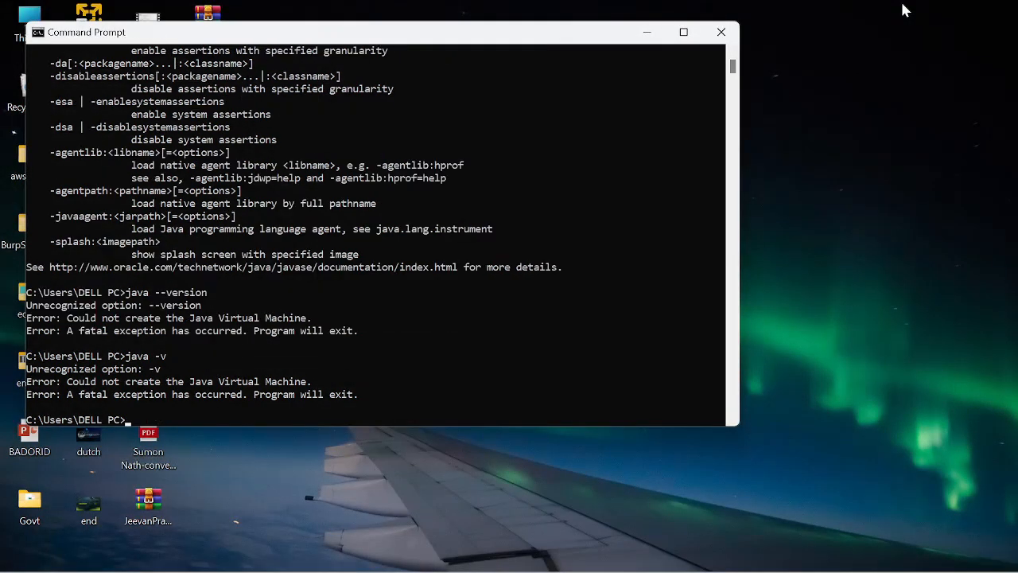
# Look up the version option in Java's usage help and run java -version
pyautogui.scroll(10, 448, 279)
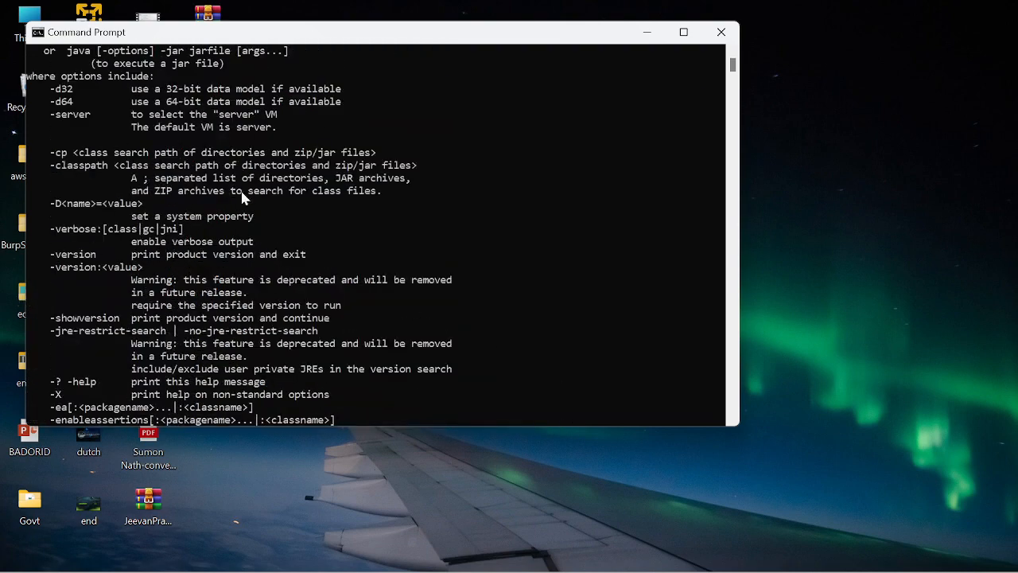
pyautogui.scroll(2, 204, 220)
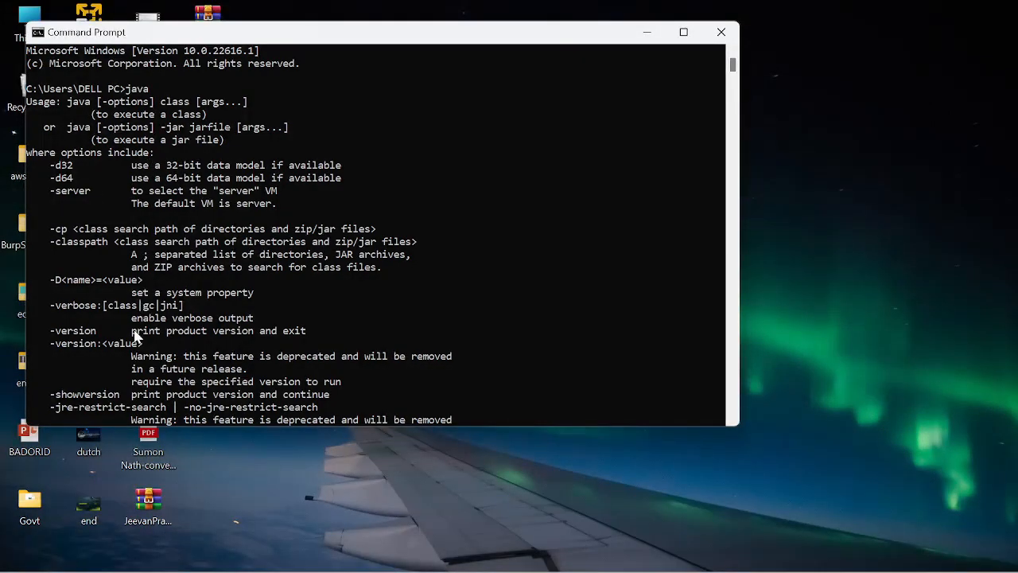
pyautogui.scroll(-9, 136, 334)
pyautogui.scroll(-2, 137, 334)
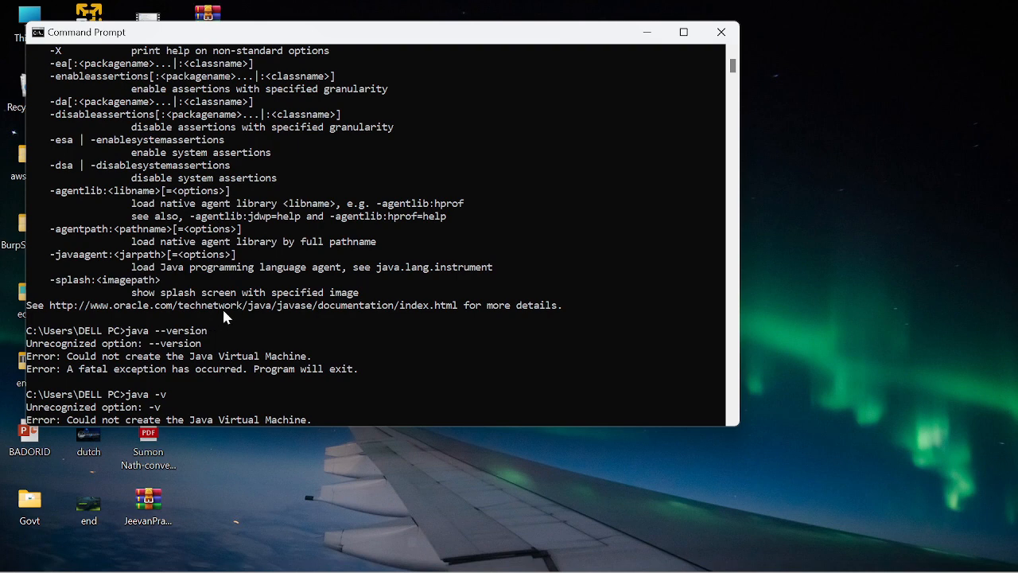
pyautogui.scroll(-2, 224, 312)
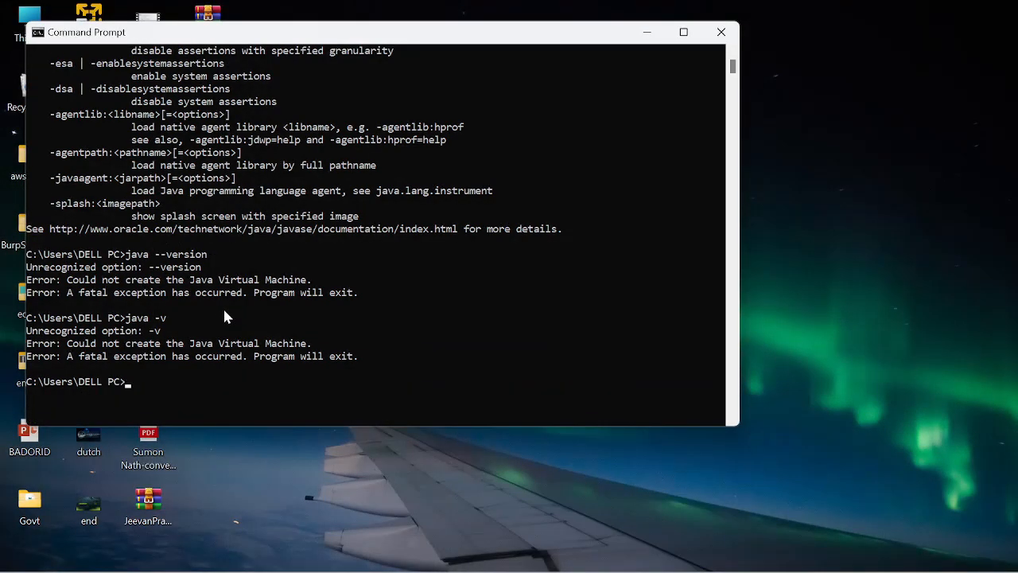
pyautogui.write('java -version')
pyautogui.press('Return')
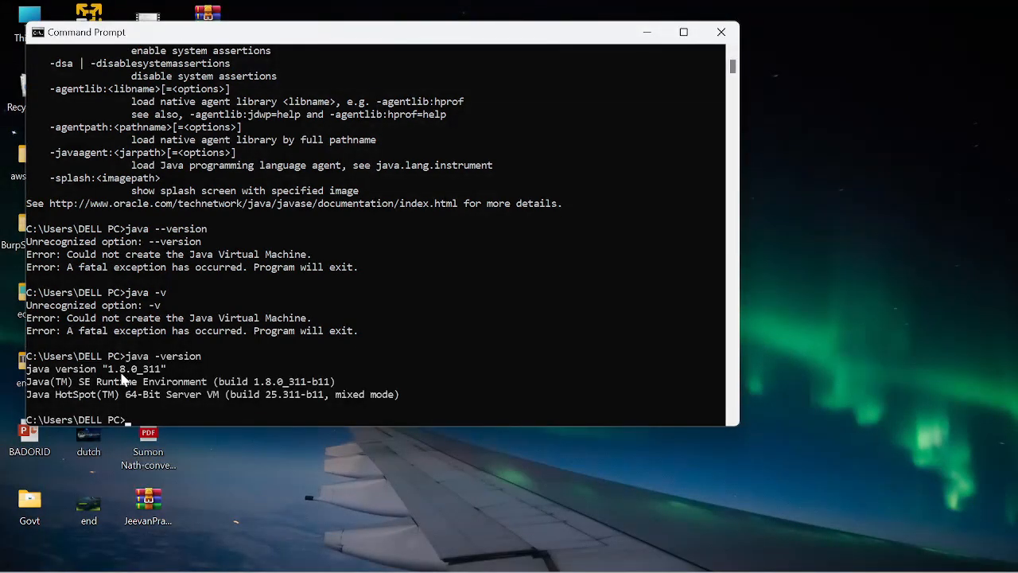
# Highlight the reported Java version and build lines, and close Command Prompt
pyautogui.moveTo(115, 371); pyautogui.dragTo(153, 370)
pyautogui.moveTo(227, 382); pyautogui.dragTo(320, 394)
pyautogui.click(260, 399)
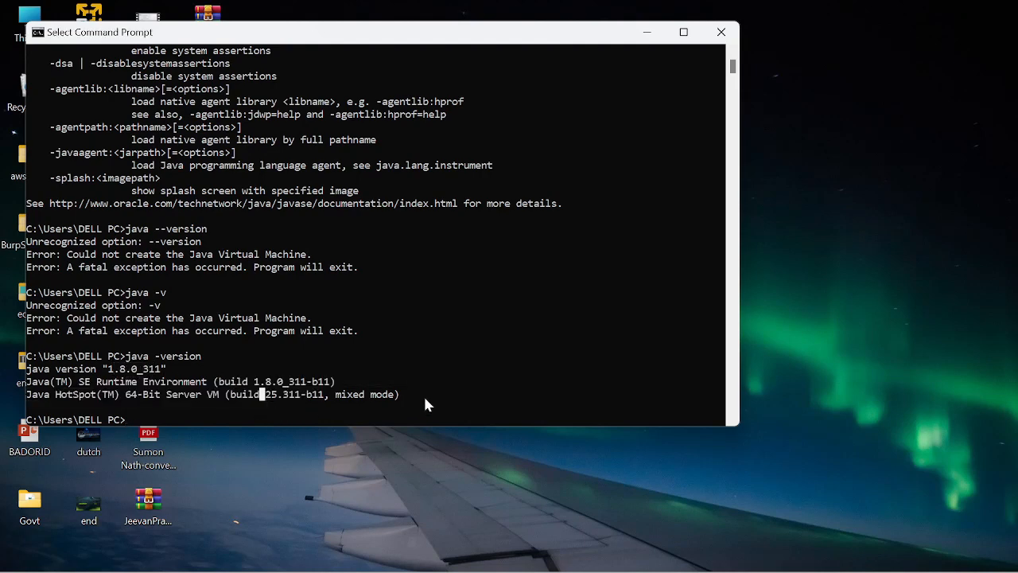
pyautogui.moveTo(424, 395); pyautogui.dragTo(25, 357)
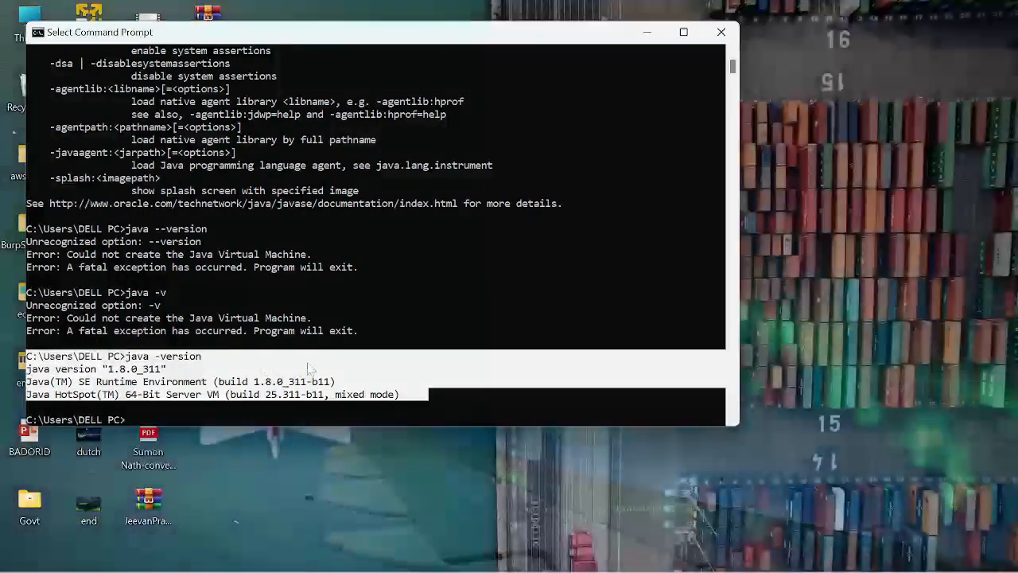
pyautogui.click(309, 366)
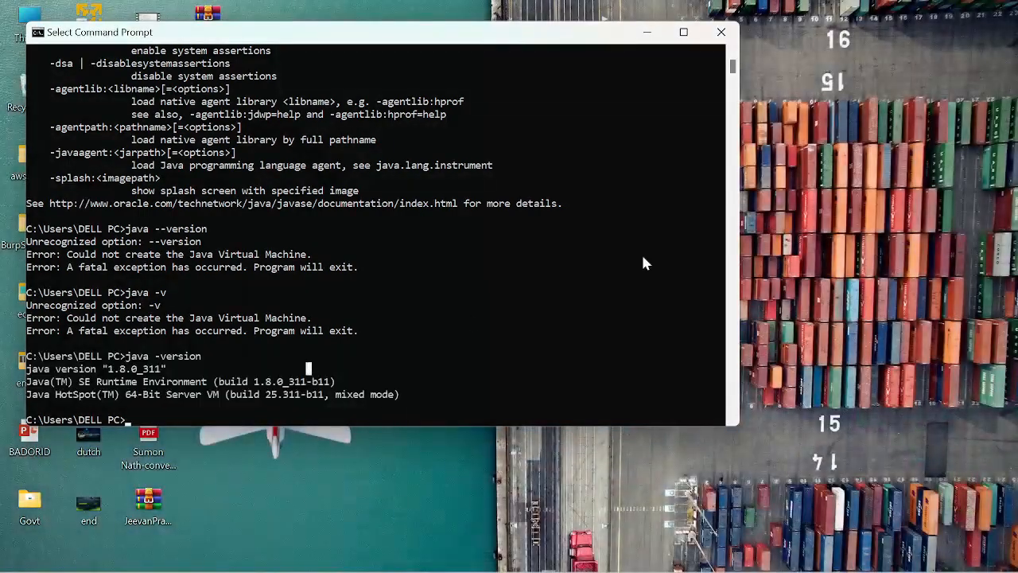
pyautogui.click(721, 32)
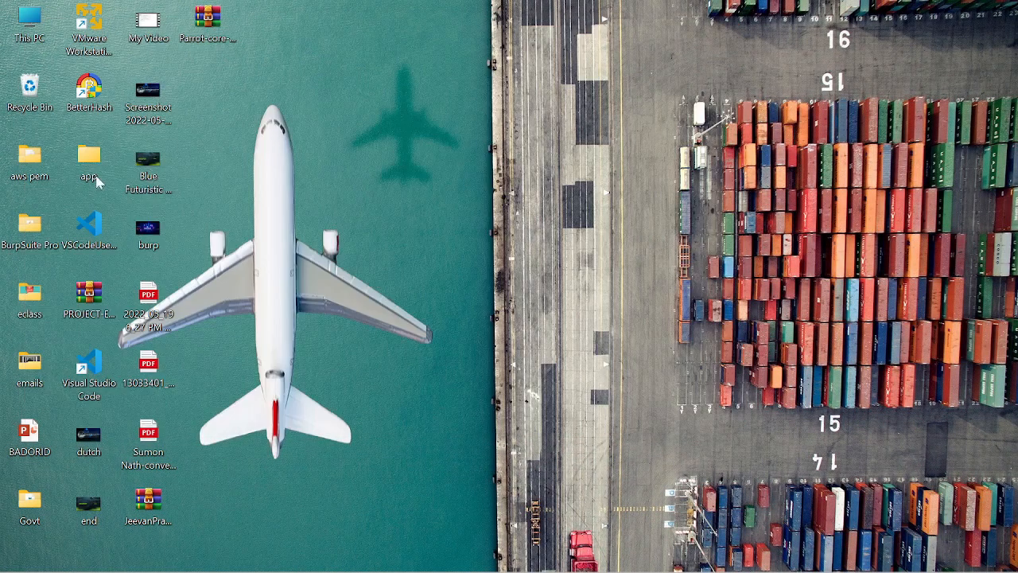
# Delete the NDA folder from the desktop's BurpSuite Pro folder and compare the remaining jar files with the Google Drive folder
pyautogui.doubleClick(39, 245)
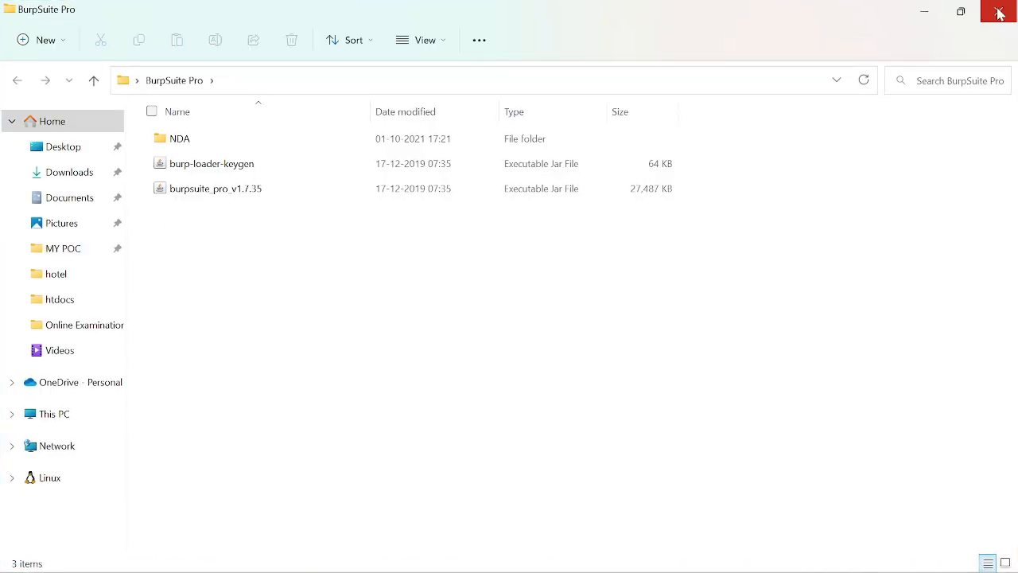
pyautogui.click(669, 142)
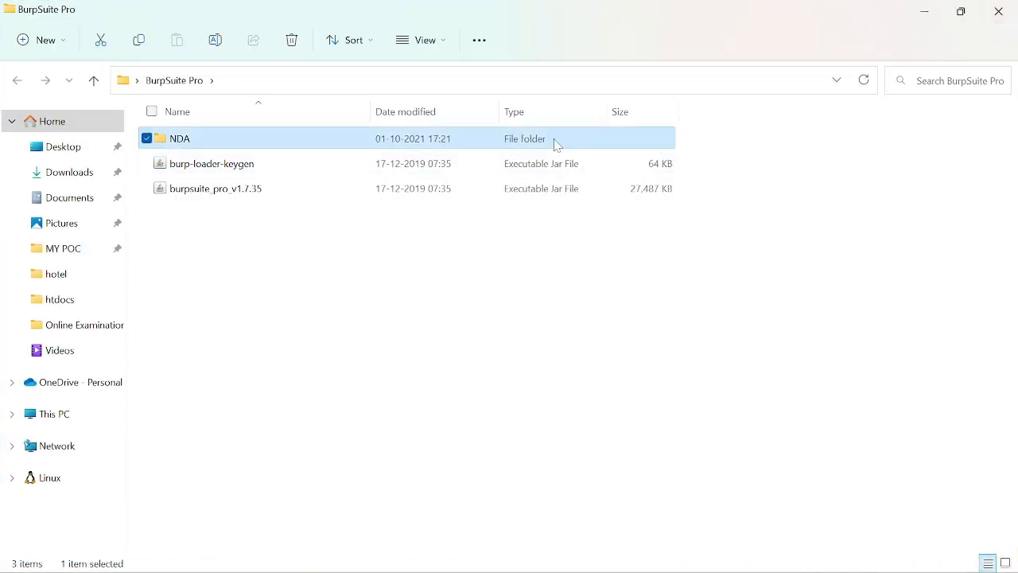
pyautogui.press('Delete')
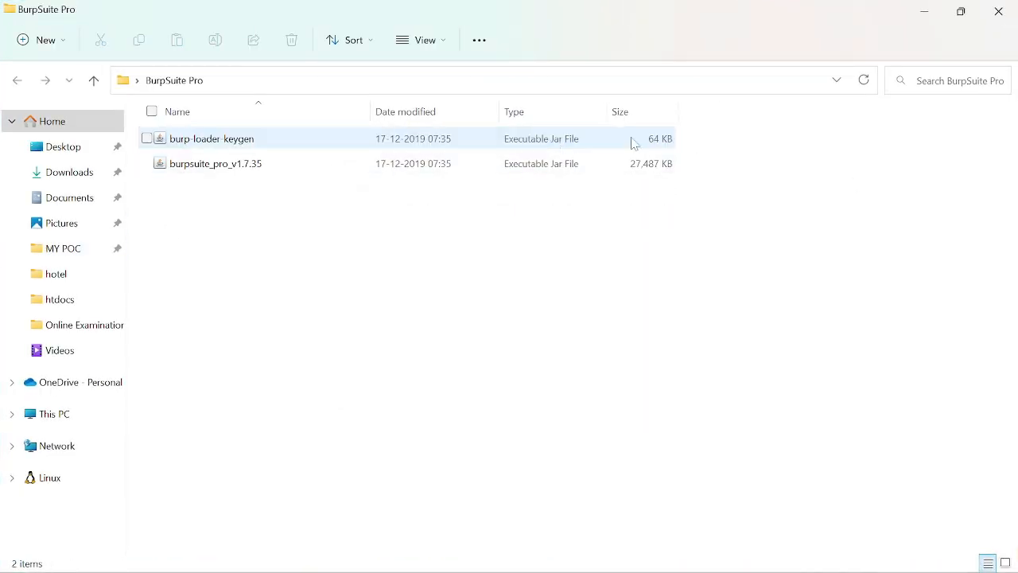
pyautogui.click(131, 557)
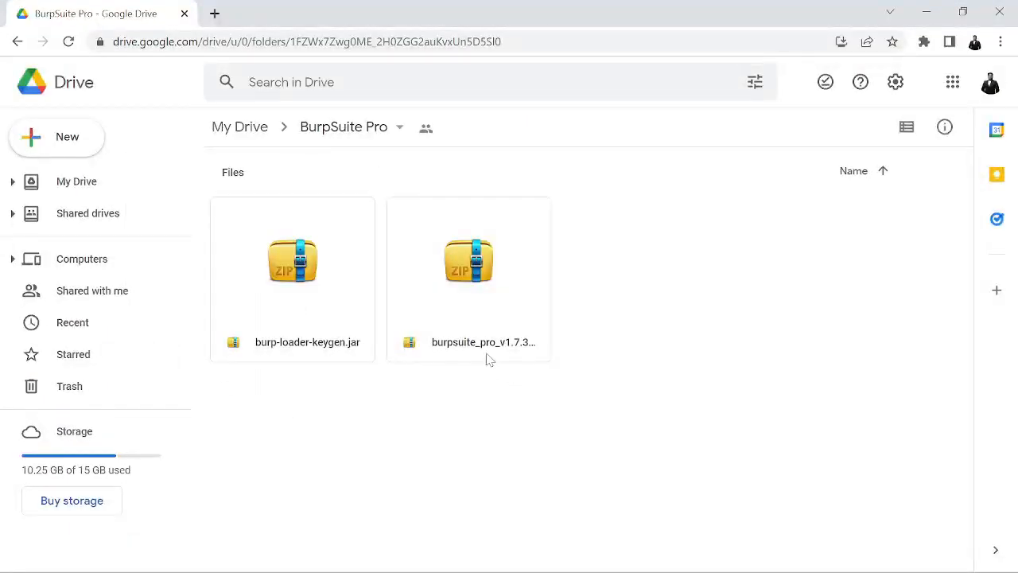
pyautogui.click(926, 11)
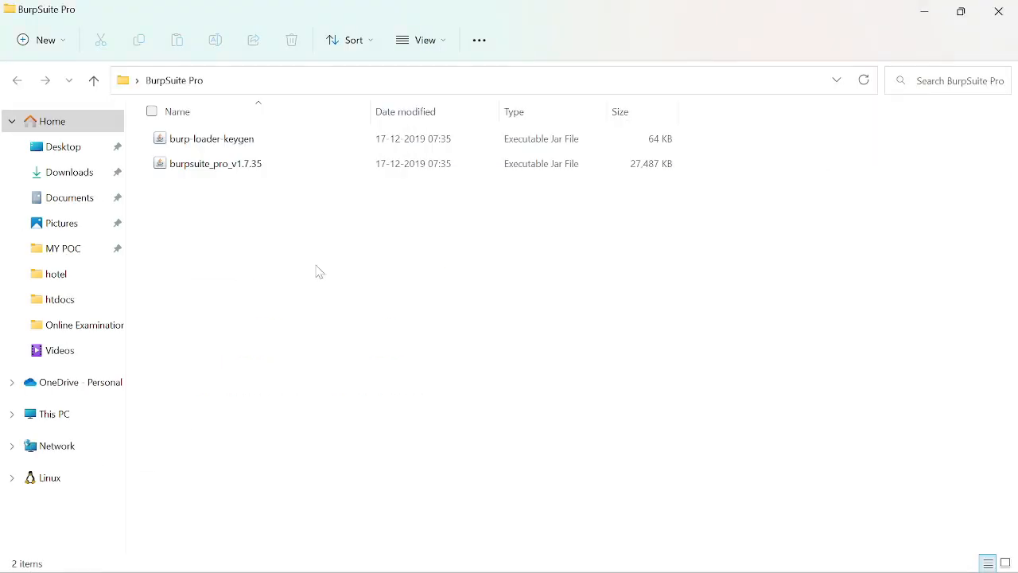
# Launch the burpsuite_pro_v1.7.35 and burp-loader-keygen jar files from the BurpSuite Pro folder
pyautogui.click(230, 165)
pyautogui.doubleClick(229, 165)
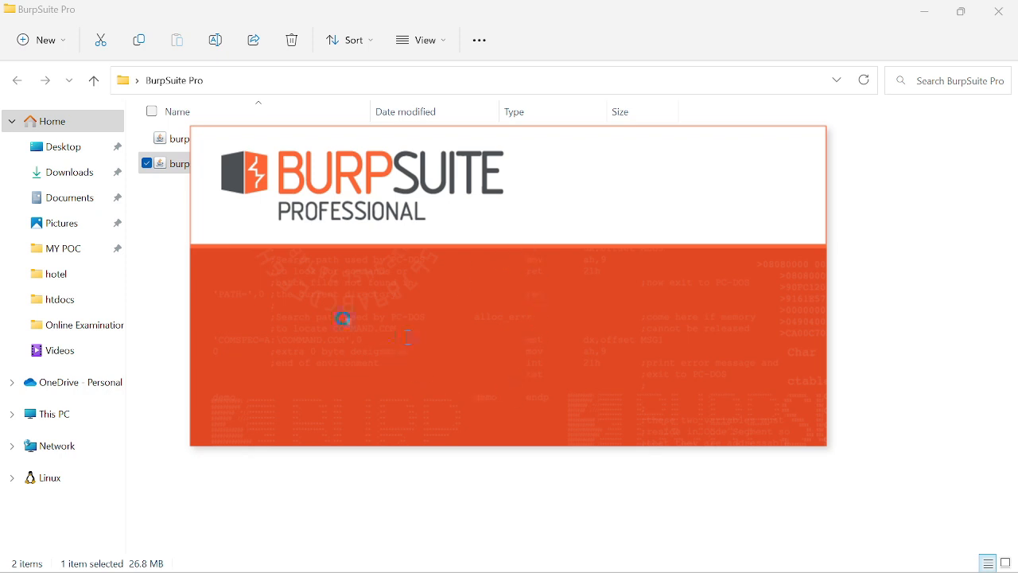
pyautogui.click(169, 137)
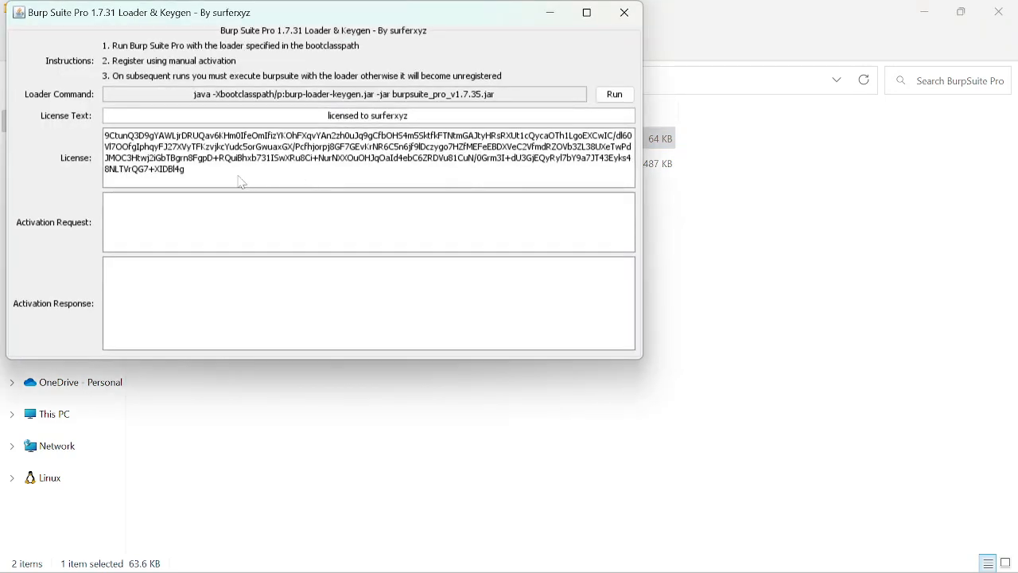
# Inspect the loader's license text field and bring Burp Suite Professional's license key window to the front
pyautogui.doubleClick(390, 115)
pyautogui.click(374, 445)
pyautogui.moveTo(261, 571)
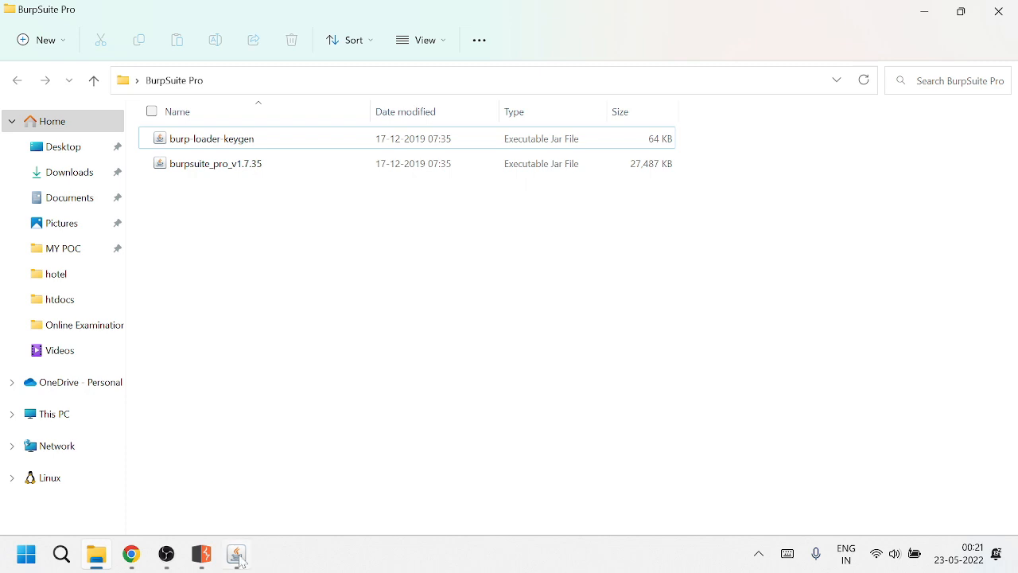
pyautogui.click(199, 470)
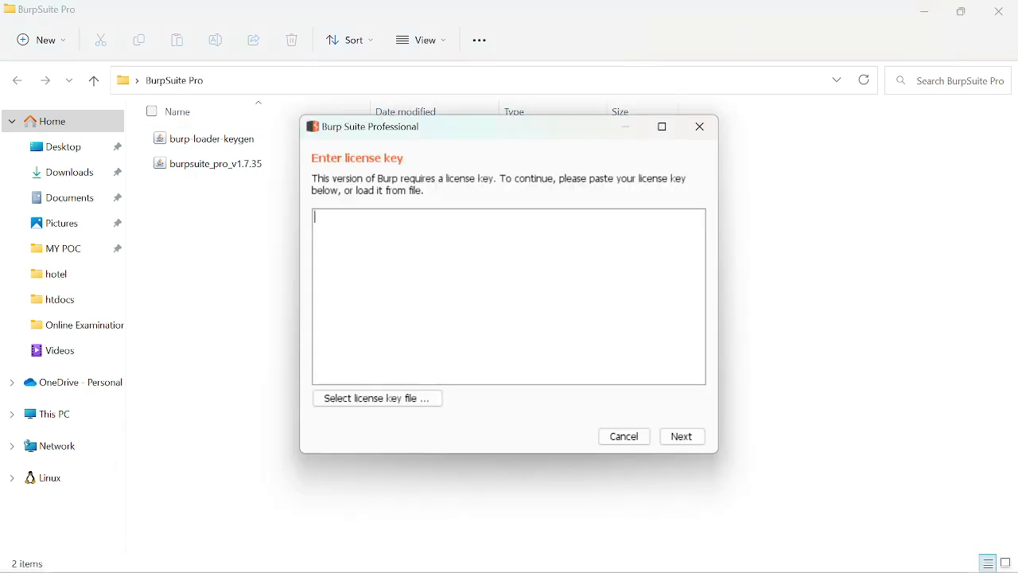
# Try to register Burp Suite Professional with the license key copied from the loader
pyautogui.moveTo(275, 549)
pyautogui.click(235, 559)
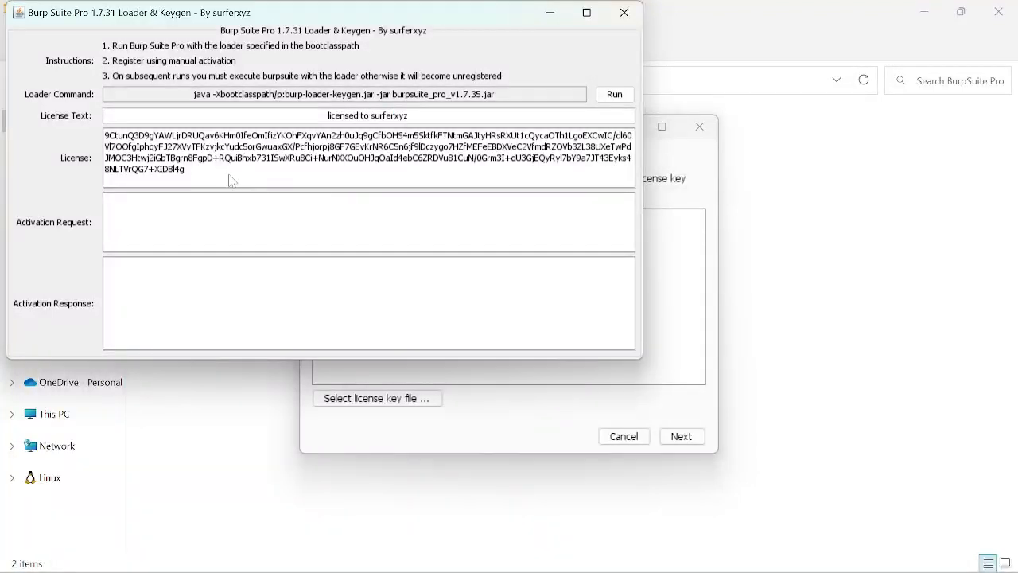
pyautogui.moveTo(200, 177); pyautogui.dragTo(112, 128)
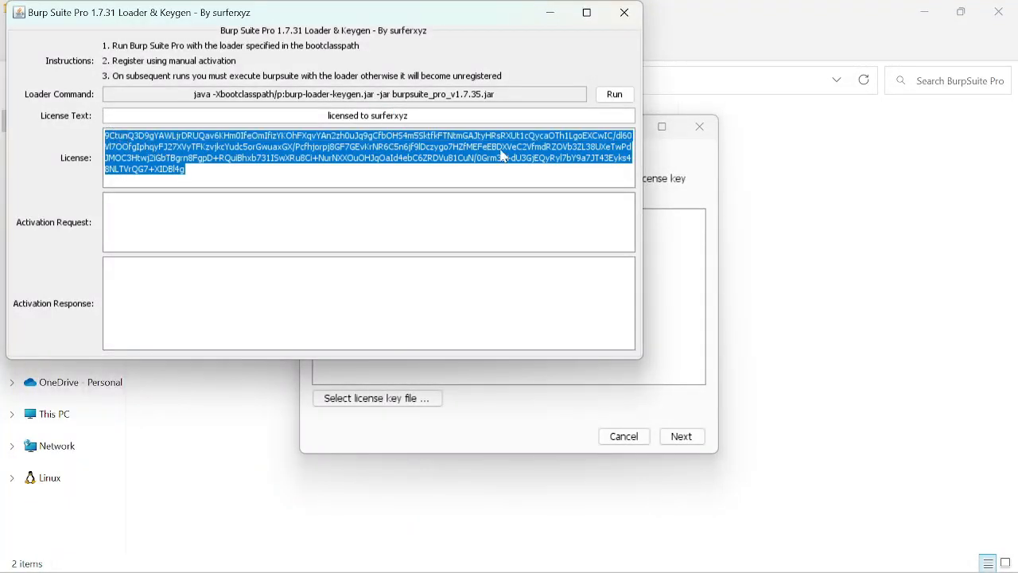
pyautogui.click(550, 12)
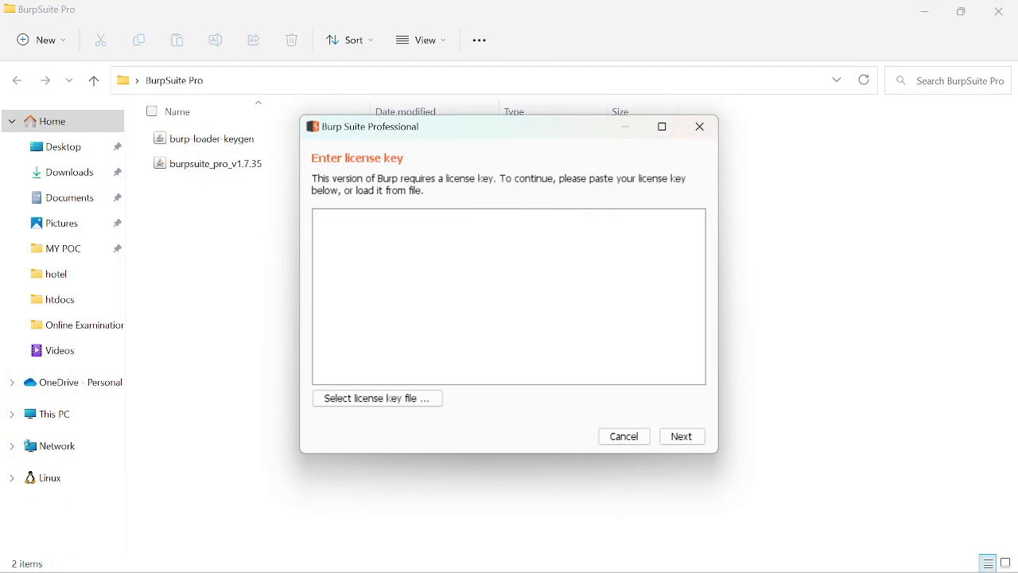
pyautogui.hotkey('ctrl', 'v')
pyautogui.click(680, 440)
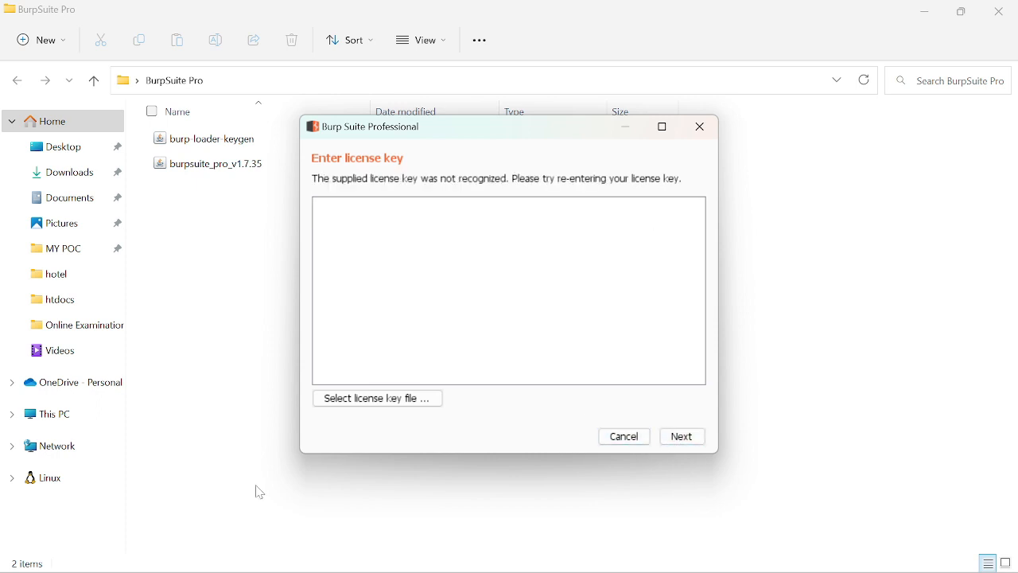
# Set the loader's license text to "licensed to bugxploit"
pyautogui.click(237, 563)
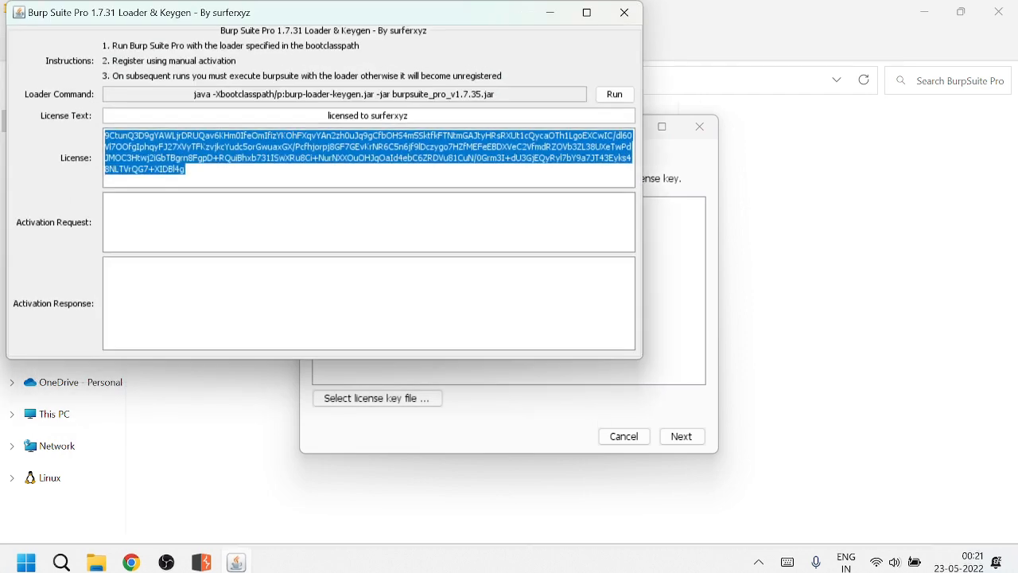
pyautogui.moveTo(409, 116); pyautogui.dragTo(371, 117)
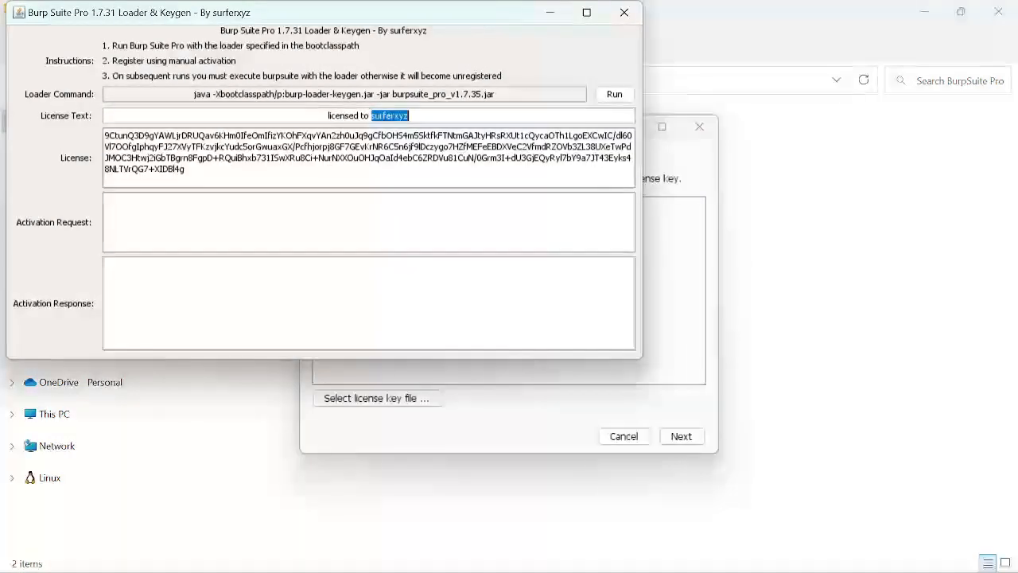
pyautogui.press('BackSpace')
pyautogui.write('bugxp')
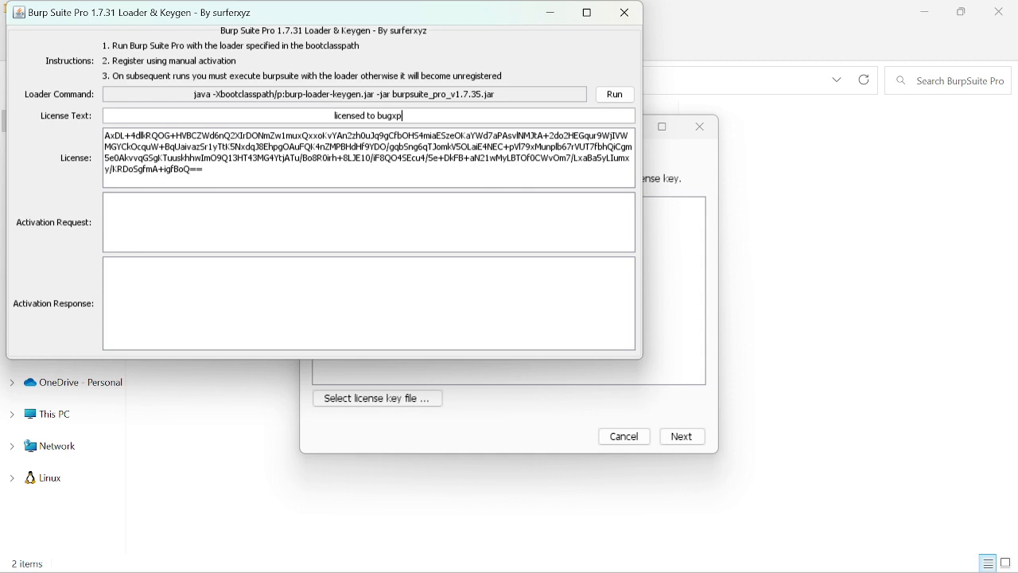
pyautogui.press('BackSpace')
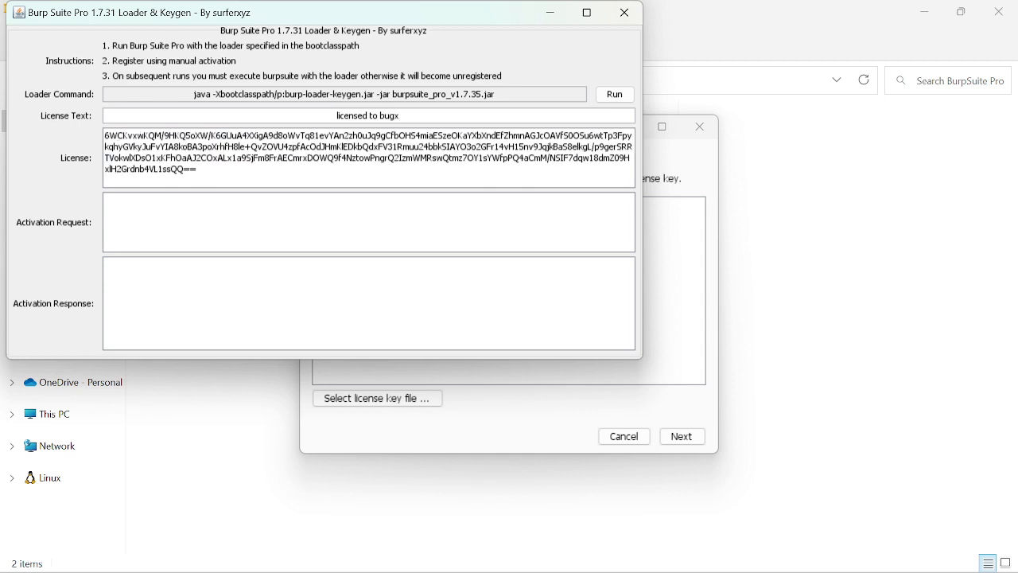
pyautogui.write('ploit')
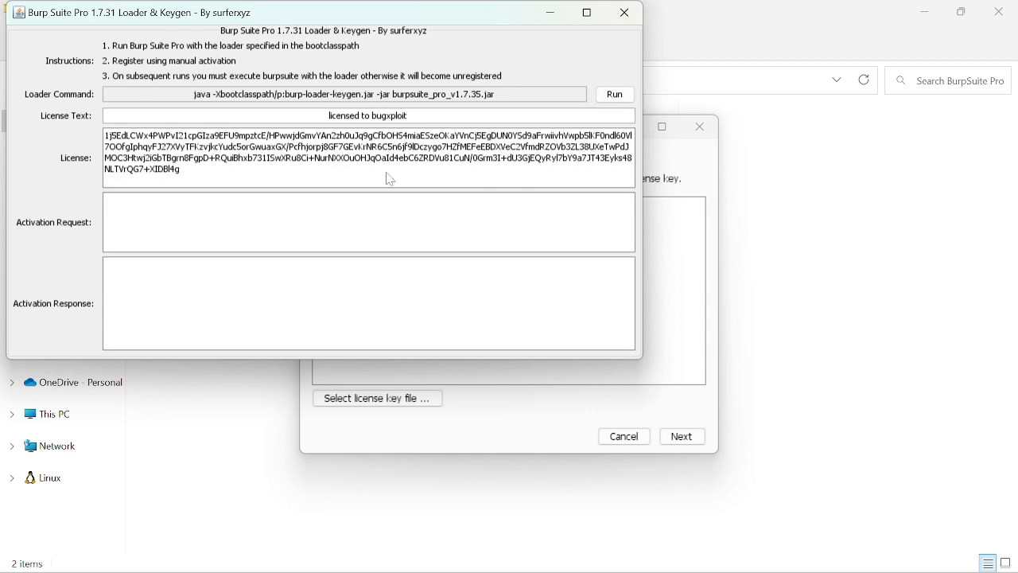
# Copy the regenerated license key from the loader and try to submit it in Burp Suite's license window
pyautogui.moveTo(190, 174); pyautogui.dragTo(101, 129)
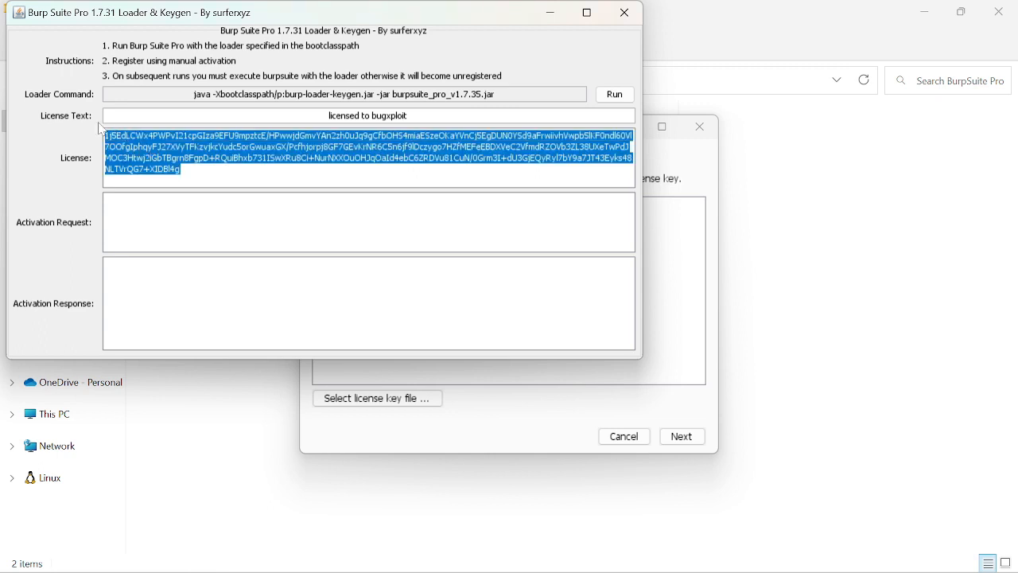
pyautogui.click(676, 318)
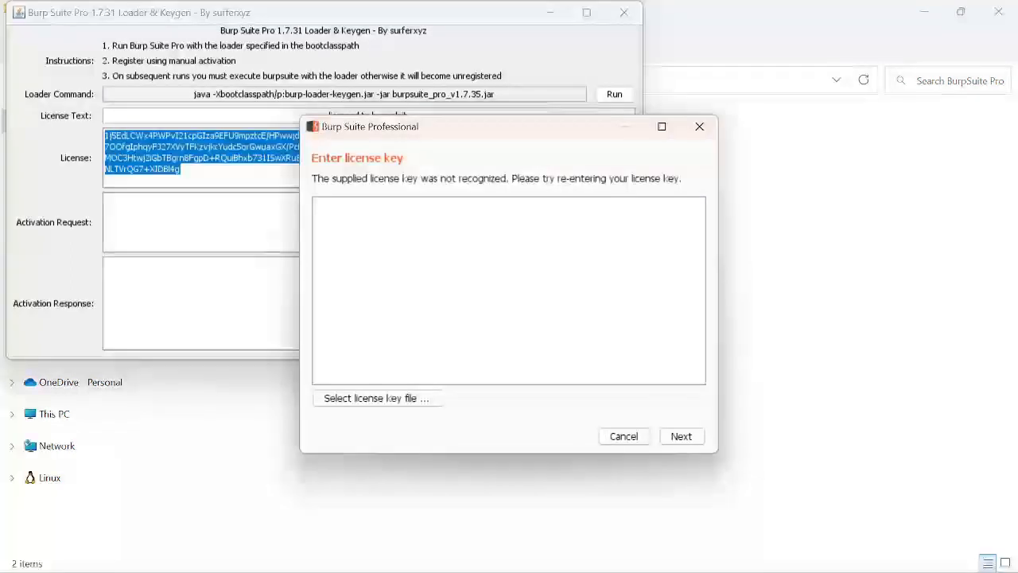
pyautogui.hotkey('ctrl', 'v')
pyautogui.click(693, 444)
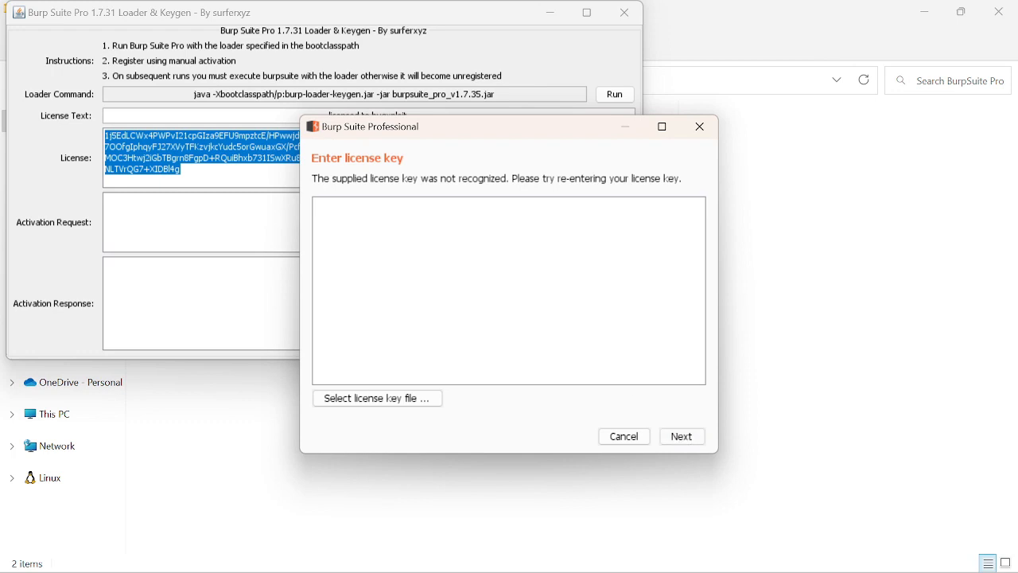
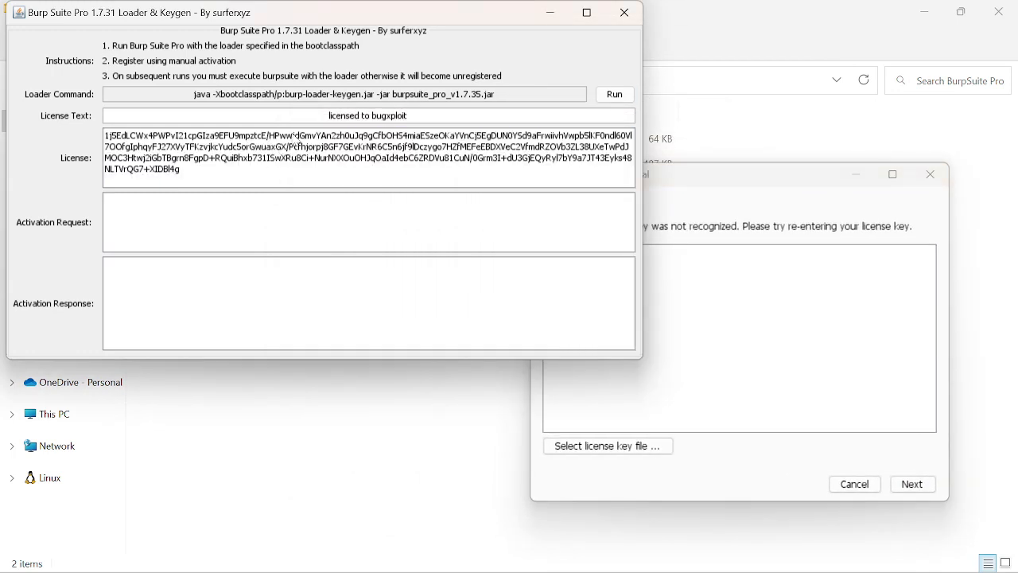
# Run the loader command to start Burp Suite Professional, choose to delete the old temporary files, and exit that instance
pyautogui.click(614, 94)
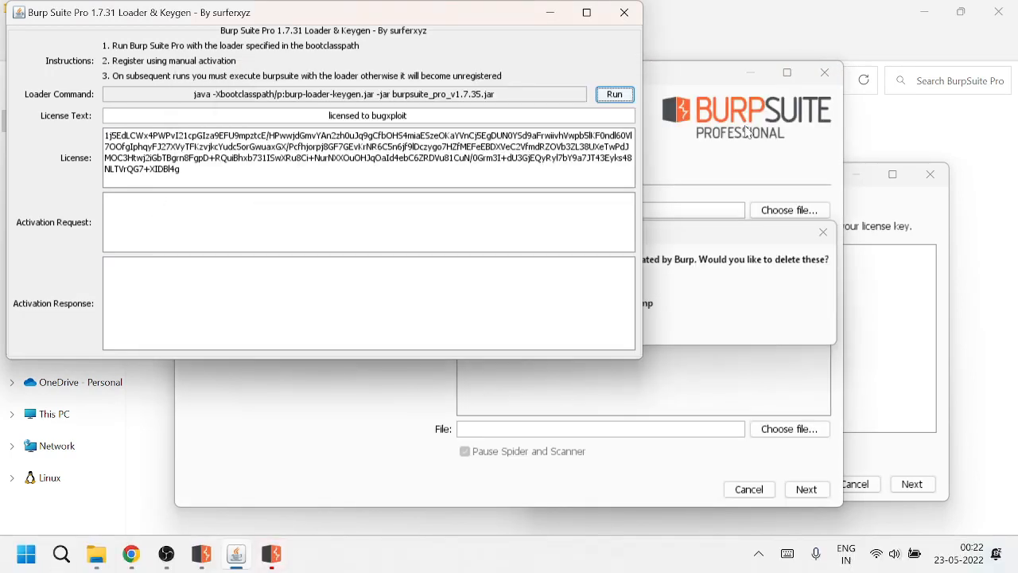
pyautogui.click(485, 326)
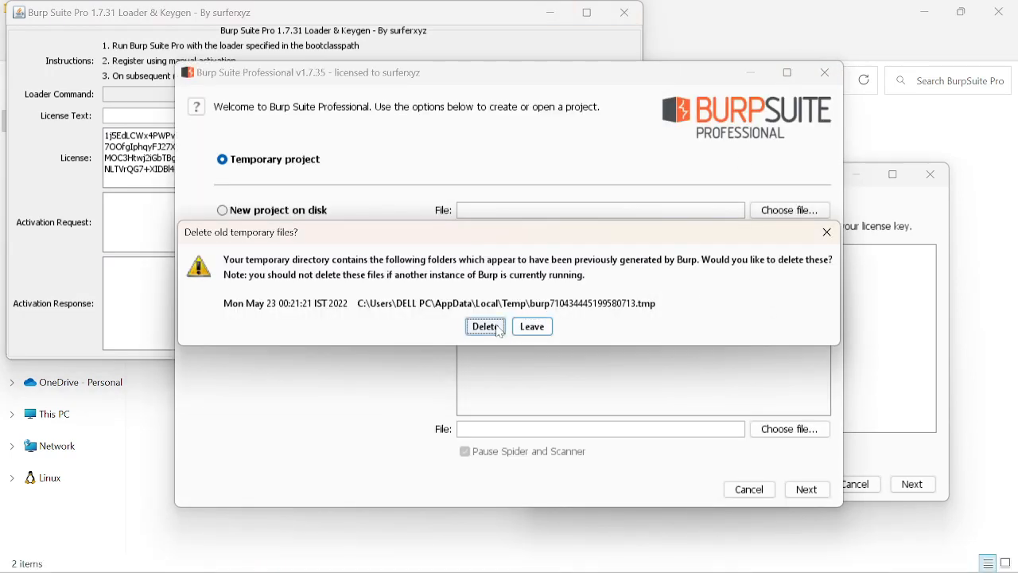
pyautogui.click(832, 73)
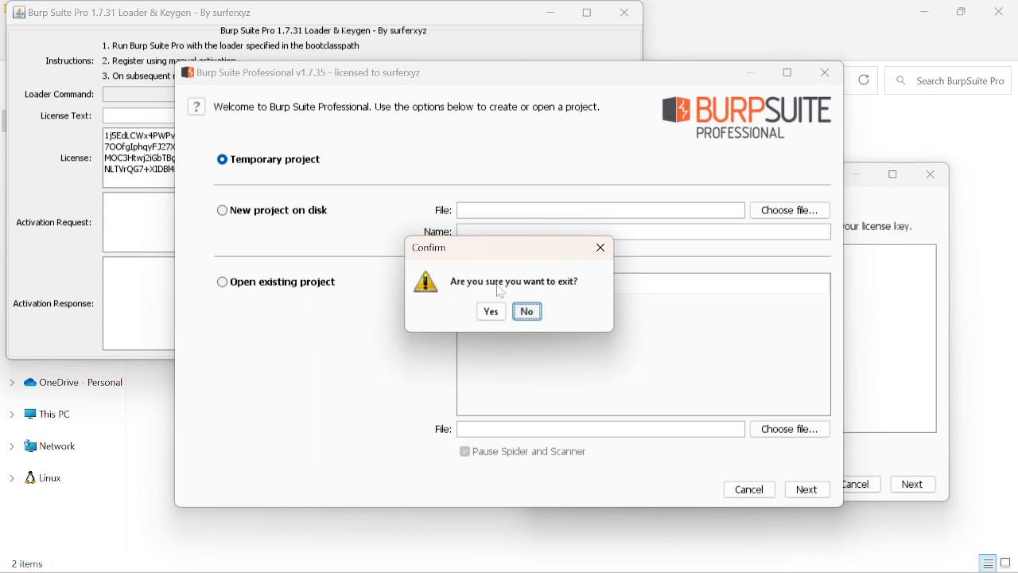
pyautogui.click(488, 311)
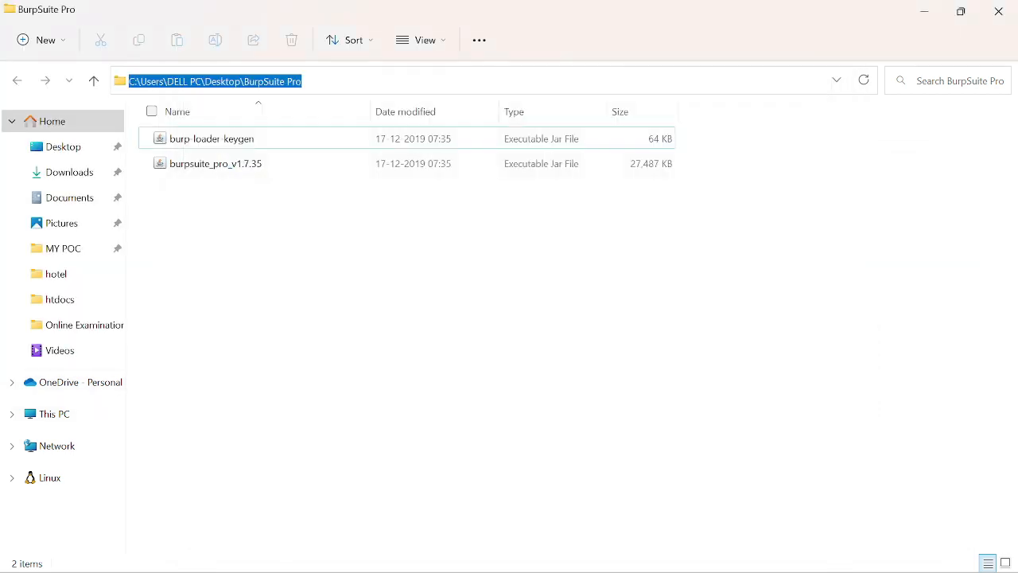
# Open a fresh burp-loader-keygen instance from the BurpSuite Pro folder and close the earlier loader window
pyautogui.click(243, 143)
pyautogui.doubleClick(248, 149)
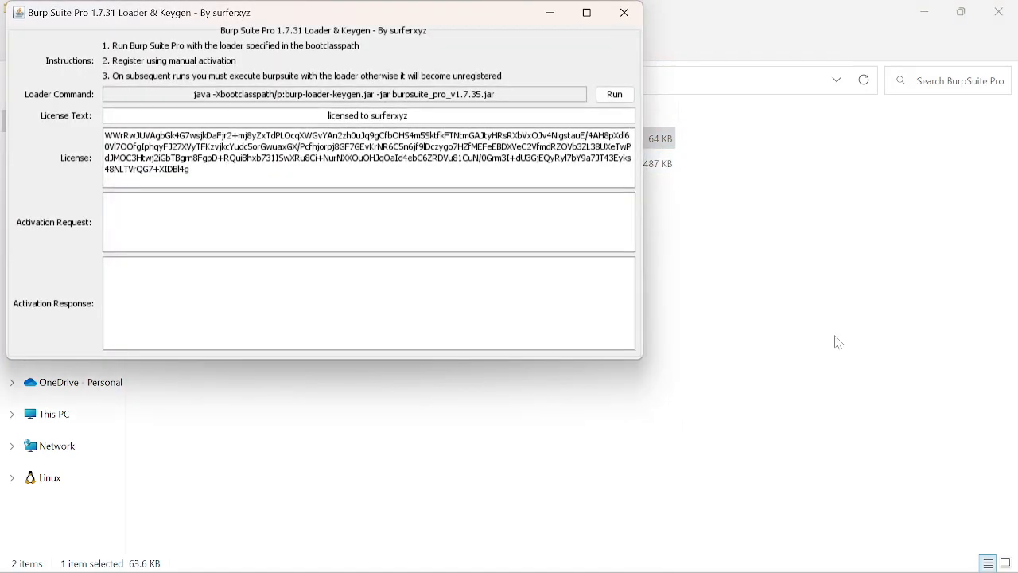
pyautogui.click(835, 342)
pyautogui.click(186, 169)
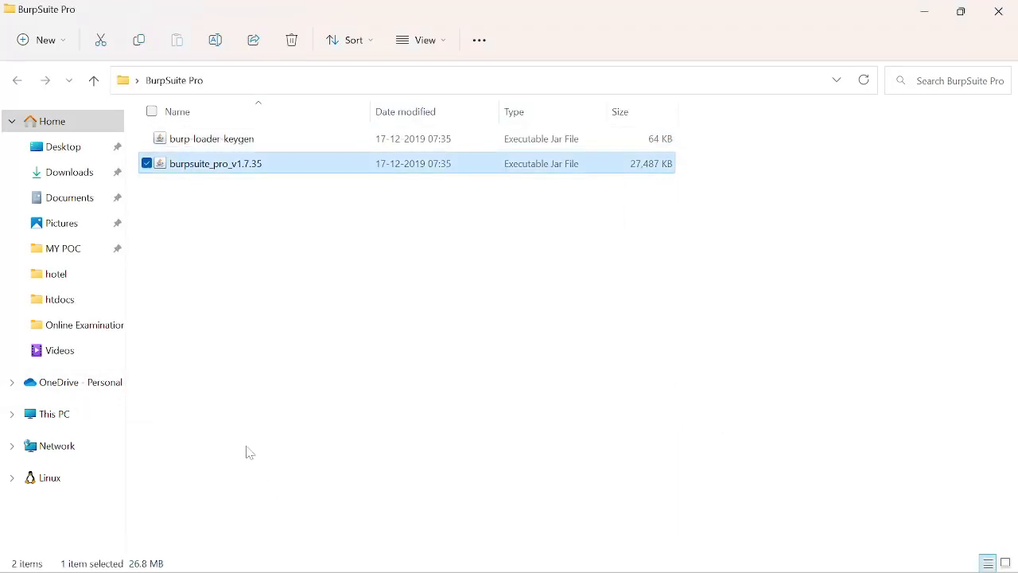
pyautogui.moveTo(237, 554)
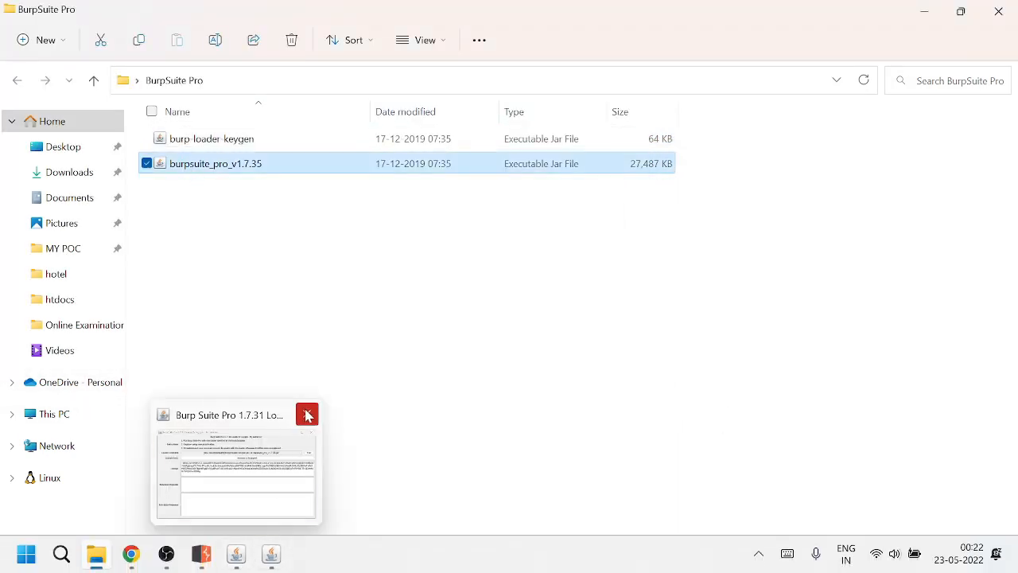
pyautogui.click(307, 415)
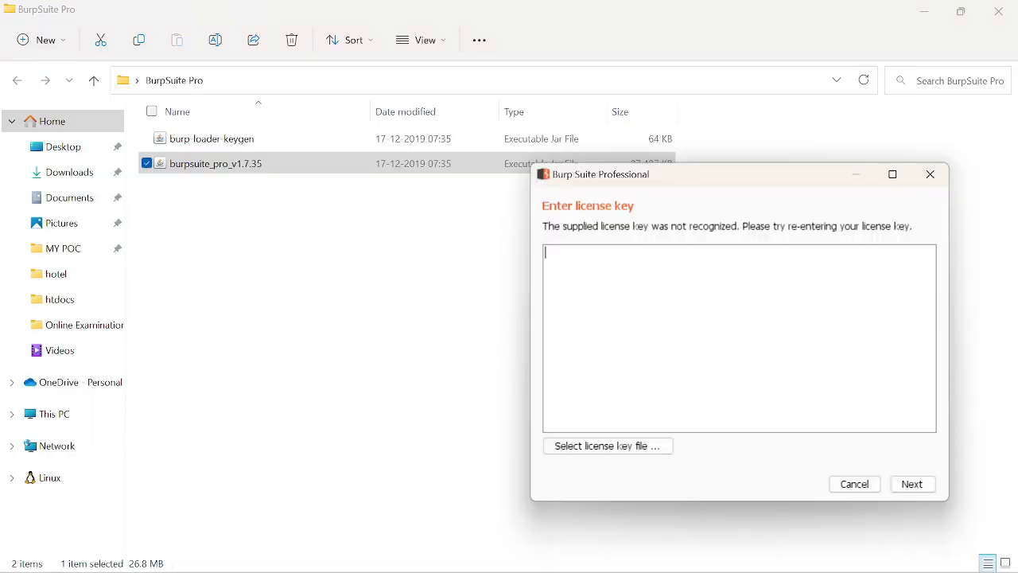
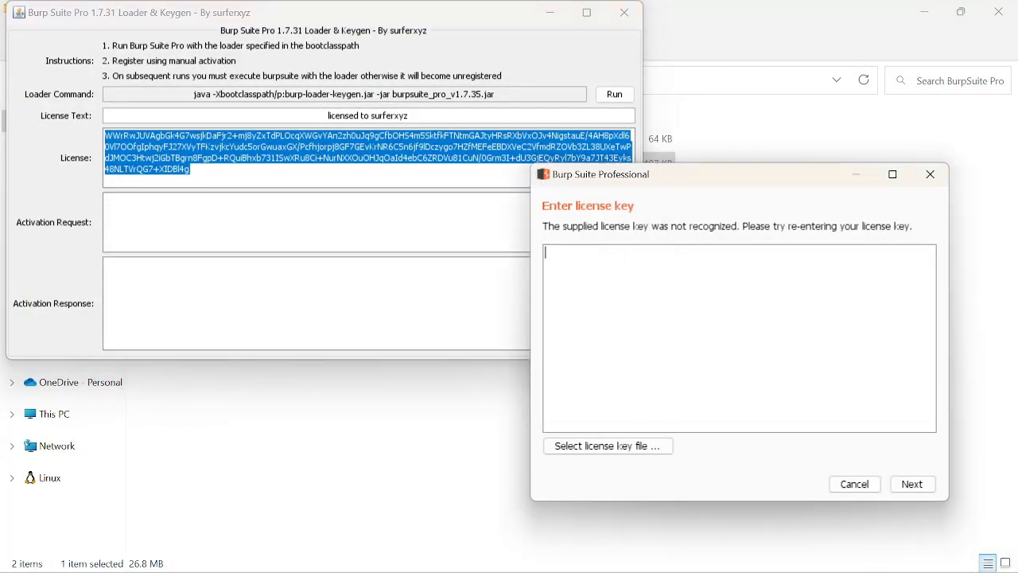
# Try to submit the fresh loader's license key in Burp Suite's license window, and exit the license wizard
pyautogui.hotkey('ctrl', 'v')
pyautogui.click(912, 484)
pyautogui.click(318, 302)
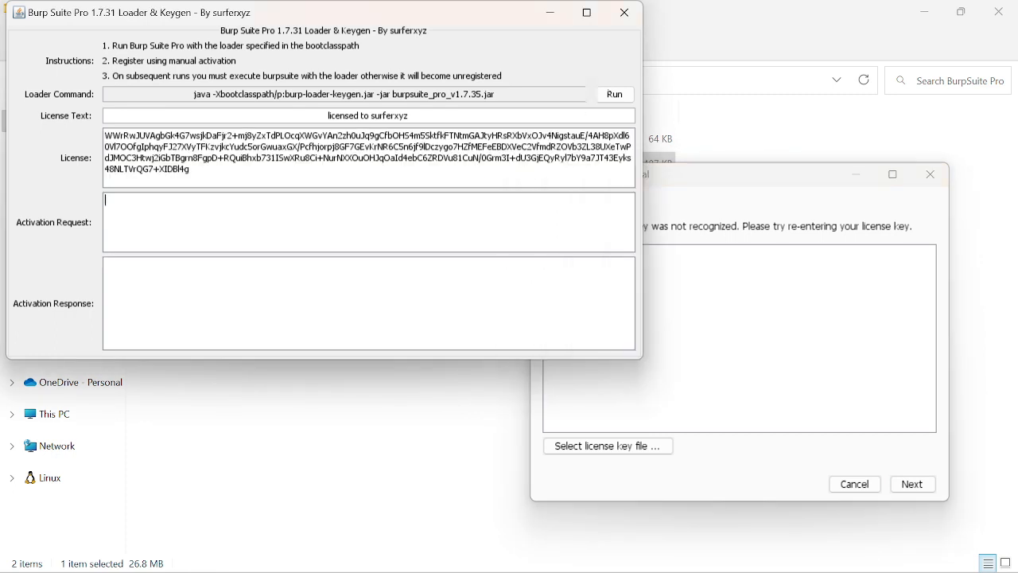
pyautogui.click(930, 175)
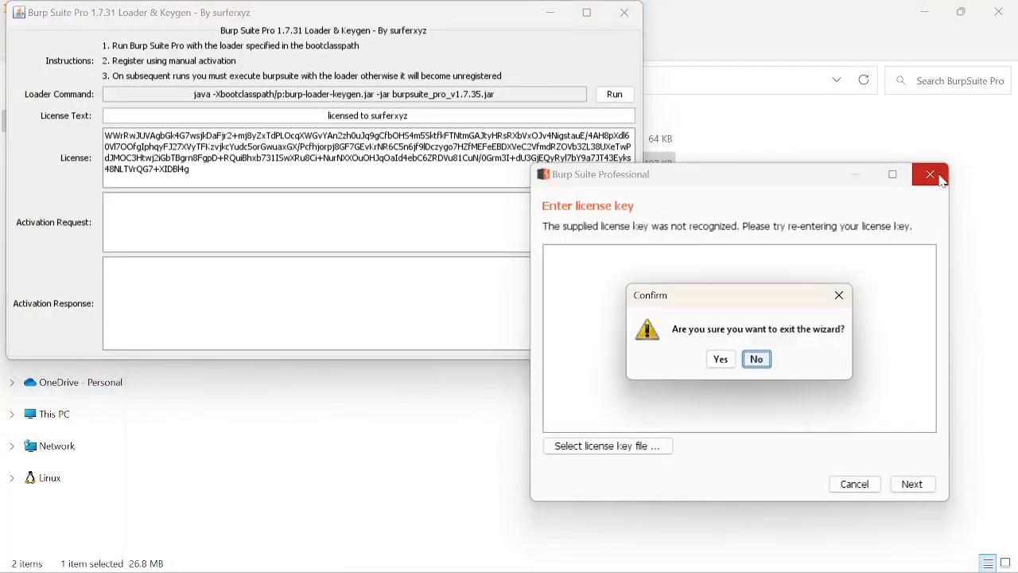
pyautogui.click(721, 362)
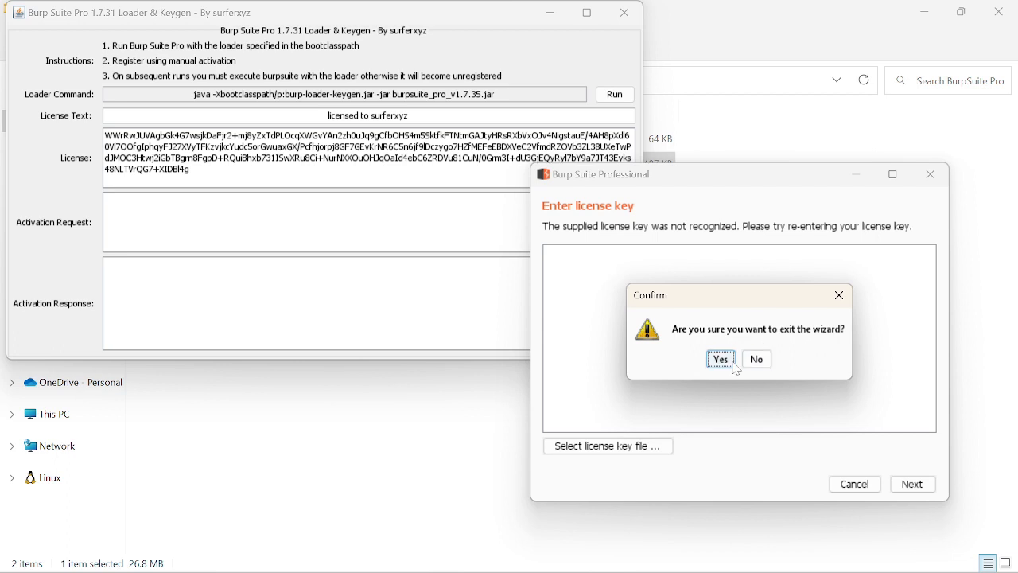
# Start Burp Suite Professional v1.7.35 through the loader, delete its old temporary files, and close both programs
pyautogui.click(619, 96)
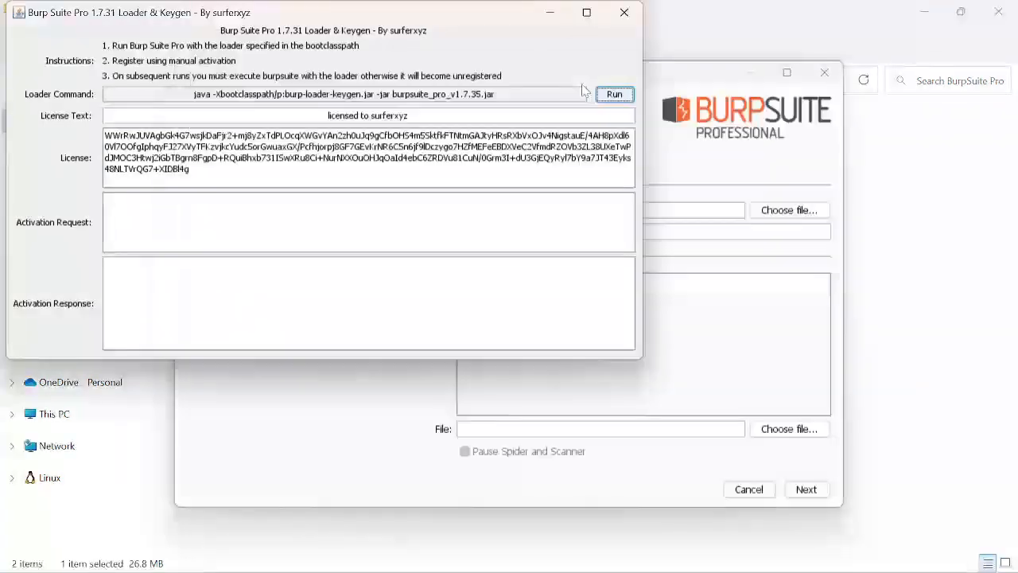
pyautogui.click(624, 12)
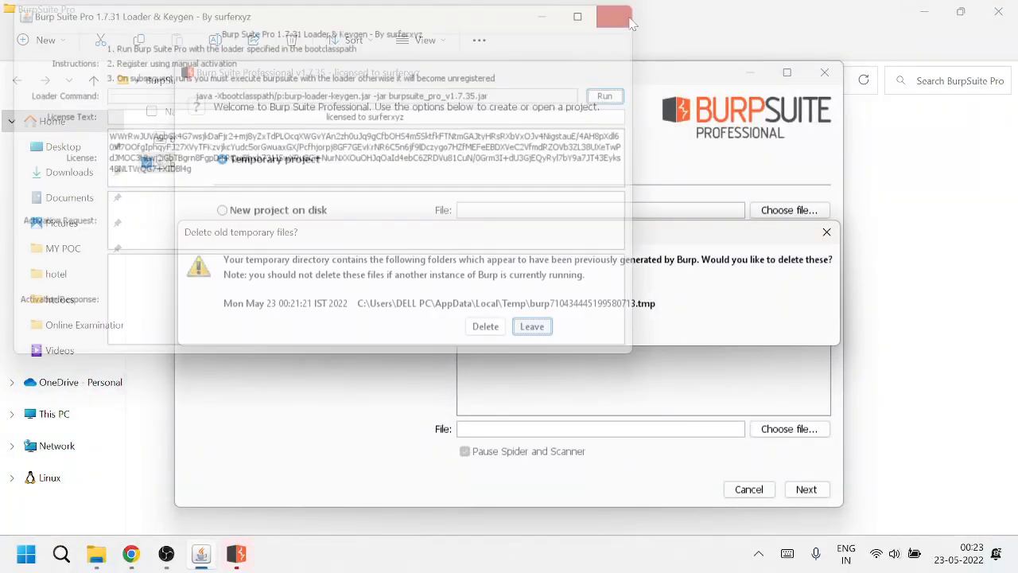
pyautogui.click(486, 327)
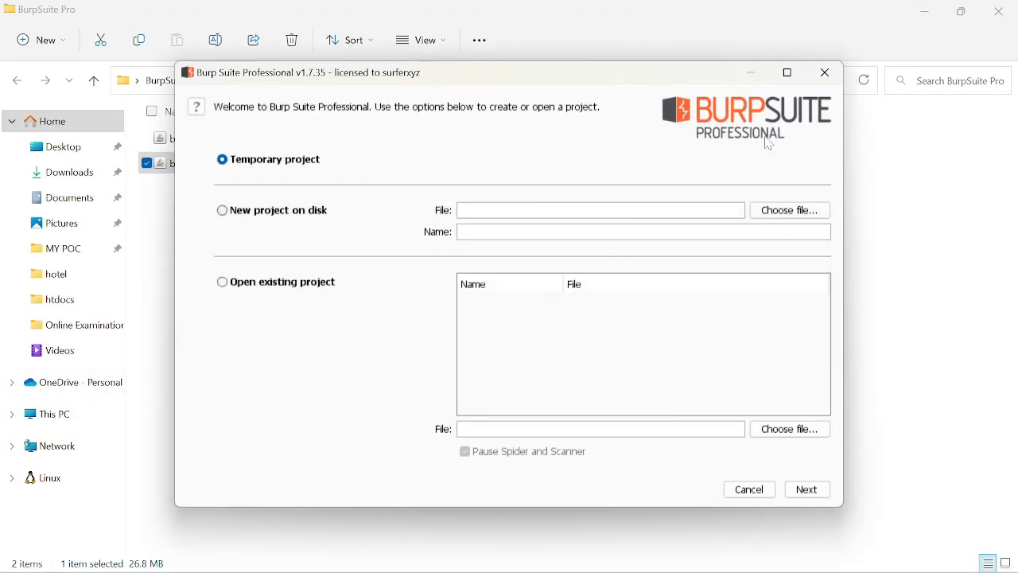
pyautogui.click(827, 73)
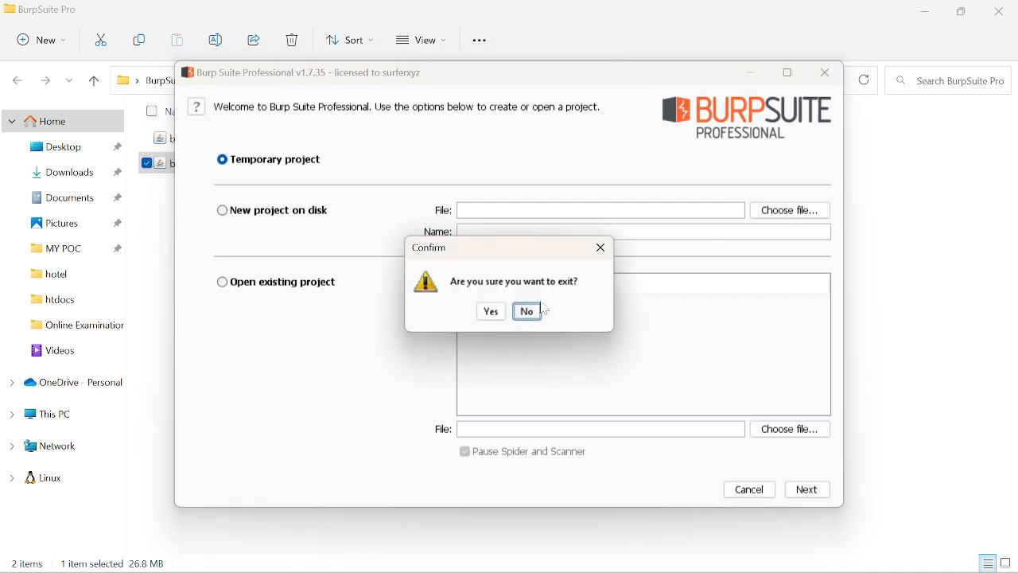
pyautogui.click(484, 316)
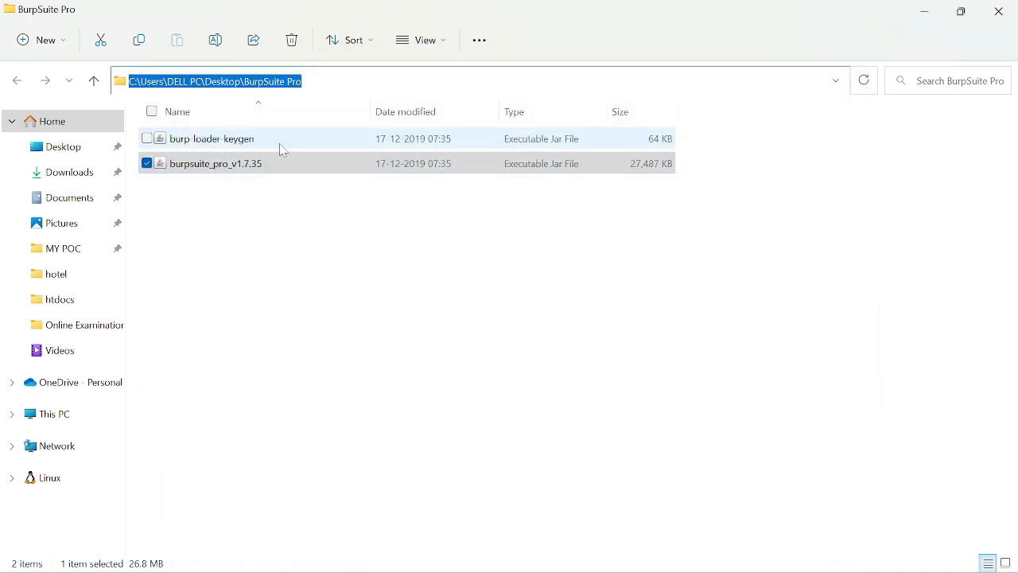
# Reopen burp-loader-keygen, run its loader command to start Burp Suite Professional, and close the loader window
pyautogui.click(260, 185)
pyautogui.click(264, 144)
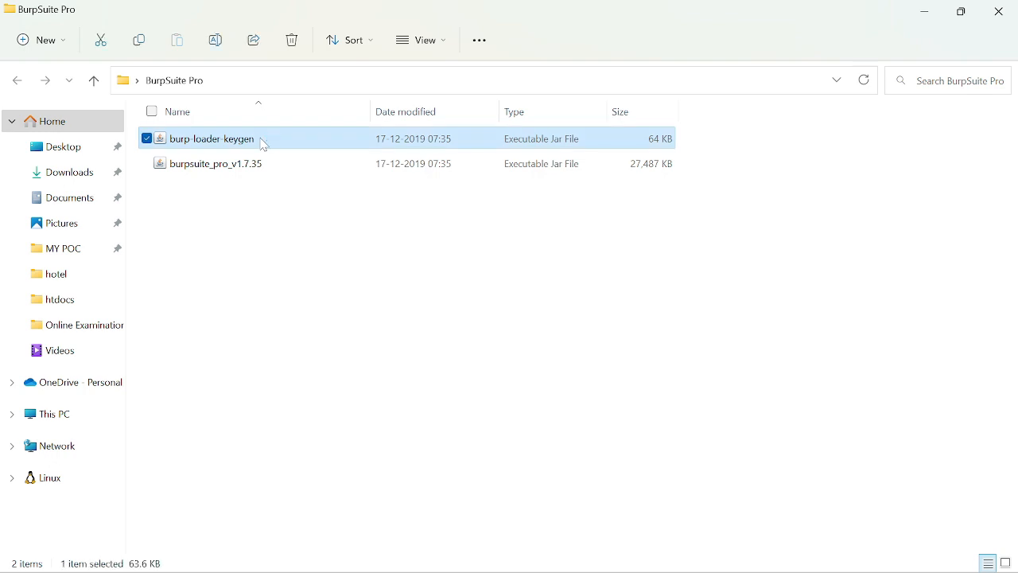
pyautogui.press('Return')
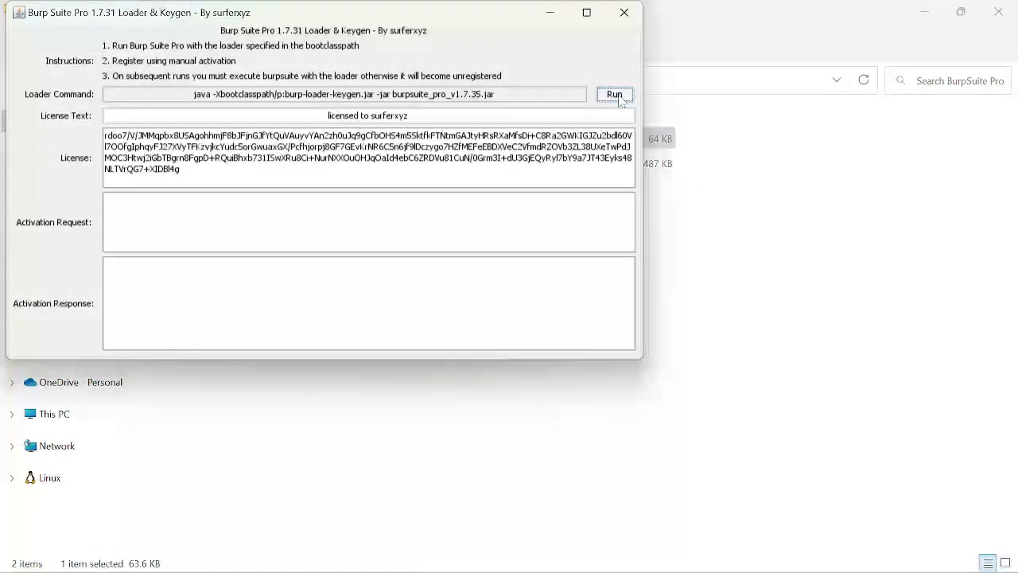
pyautogui.click(615, 94)
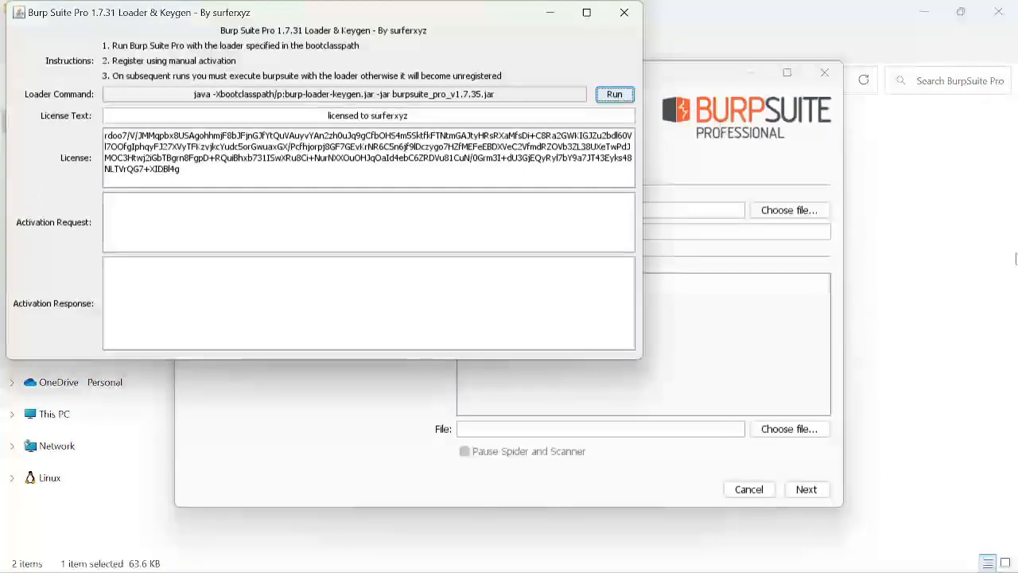
pyautogui.click(625, 12)
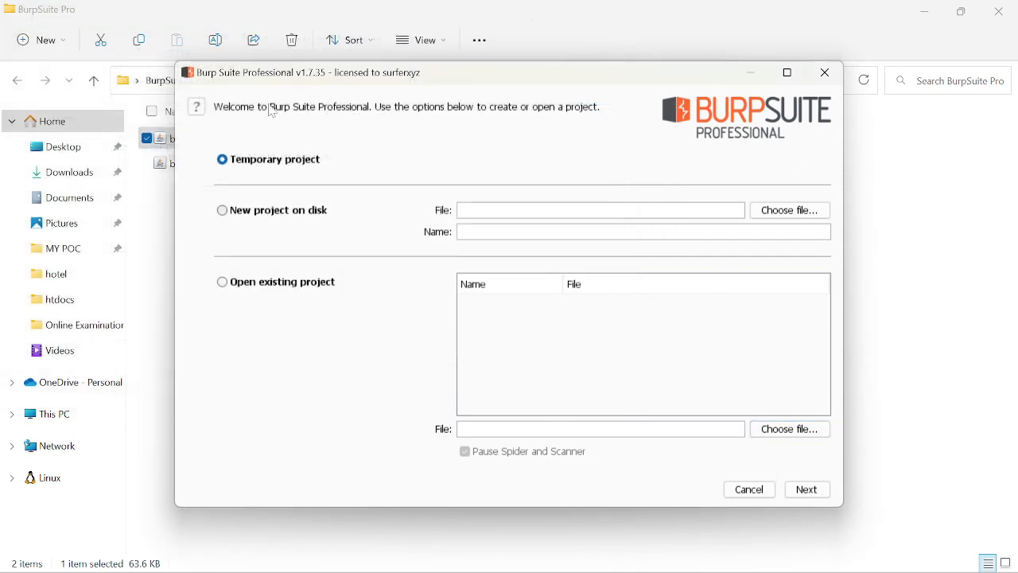
# Start Burp Suite with a temporary project and the Burp defaults, and maximize its main window
pyautogui.click(257, 215)
pyautogui.click(249, 284)
pyautogui.click(269, 163)
pyautogui.click(464, 233)
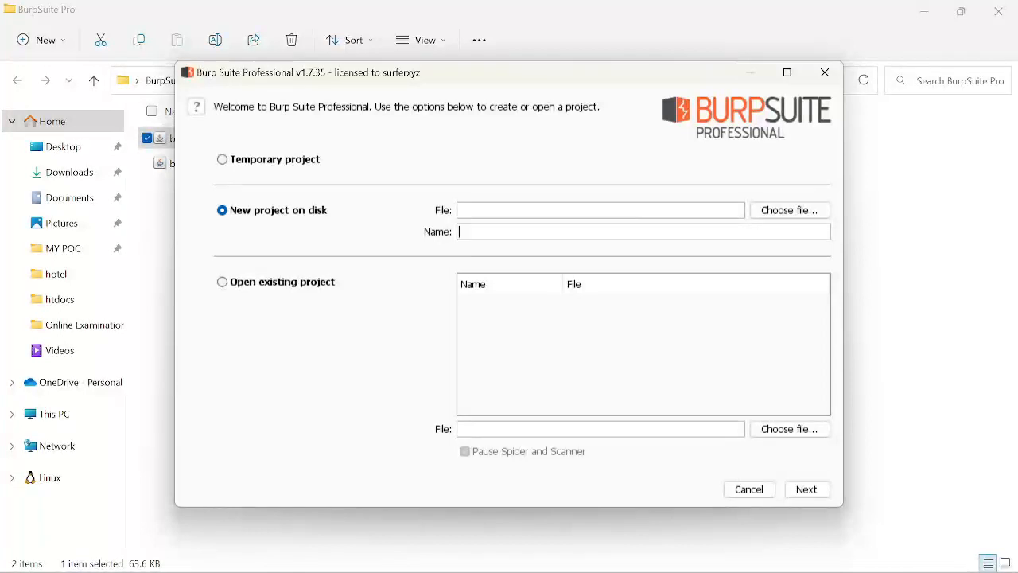
pyautogui.click(251, 163)
pyautogui.click(807, 487)
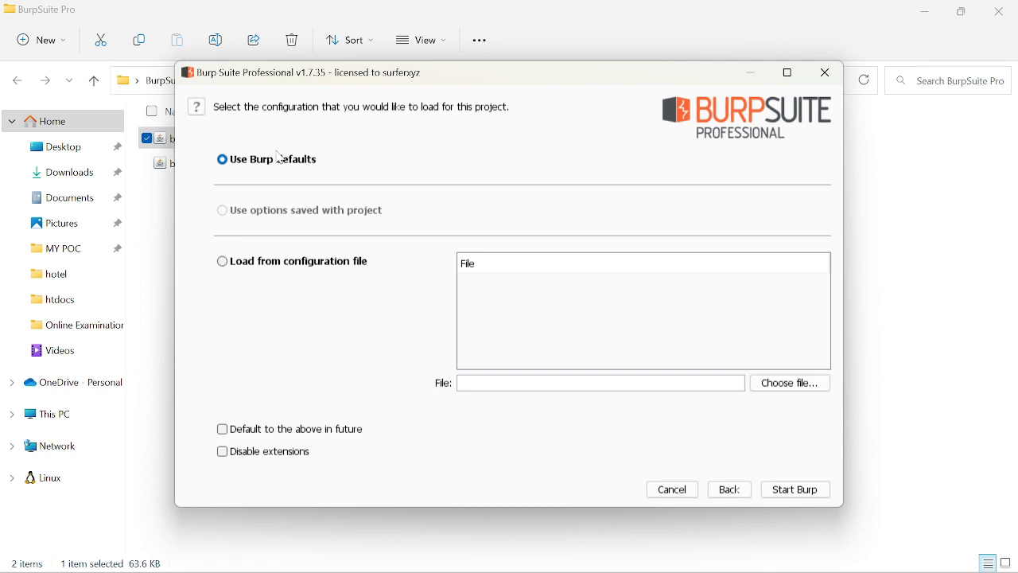
pyautogui.click(812, 492)
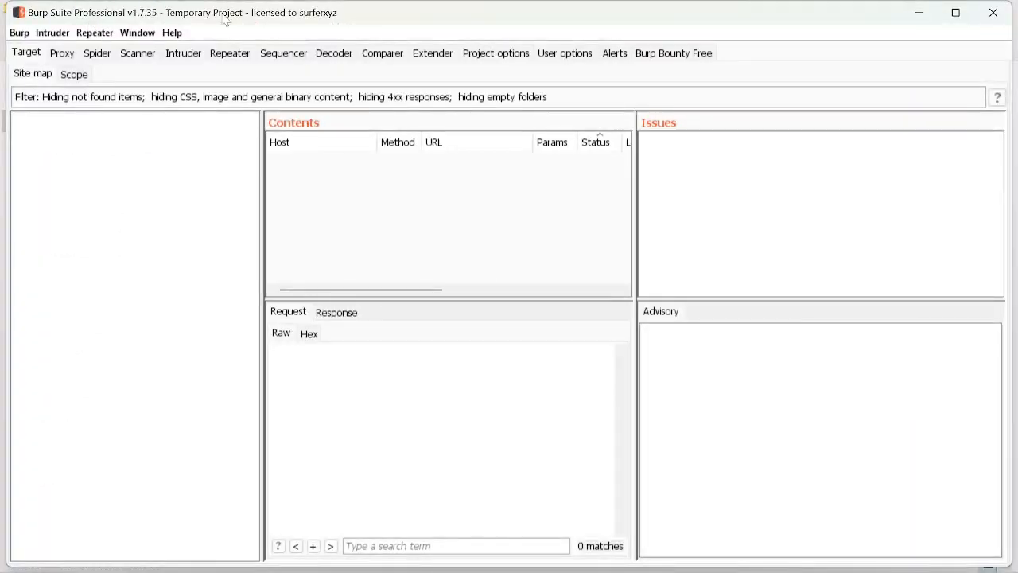
pyautogui.moveTo(370, 17); pyautogui.dragTo(278, 39)
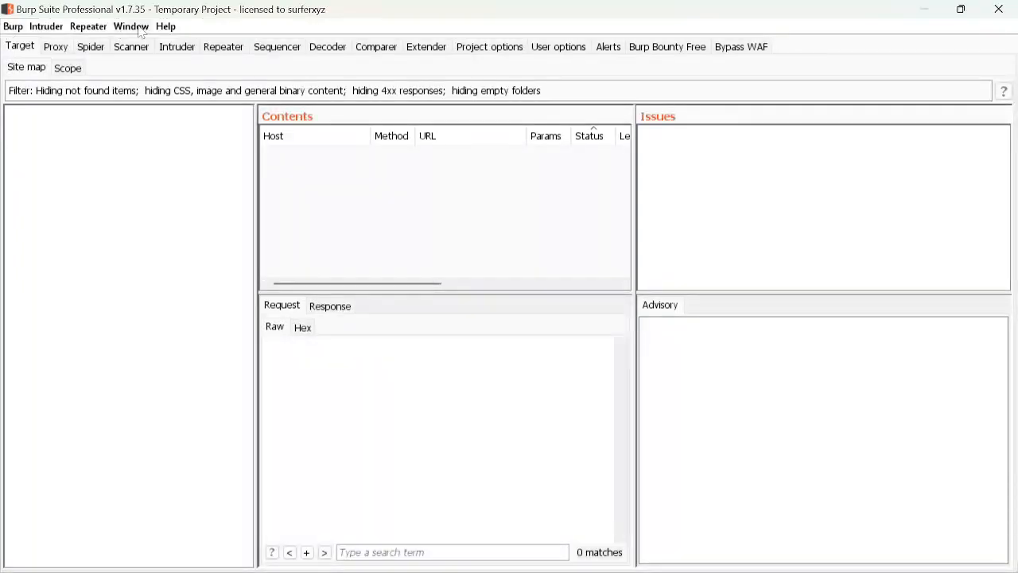
# Look through Burp Suite's Proxy, Spider, Scanner, Intruder, Bypass WAF, Burp Bounty Free and Target tools, ending on the Proxy's interception view
pyautogui.click(53, 48)
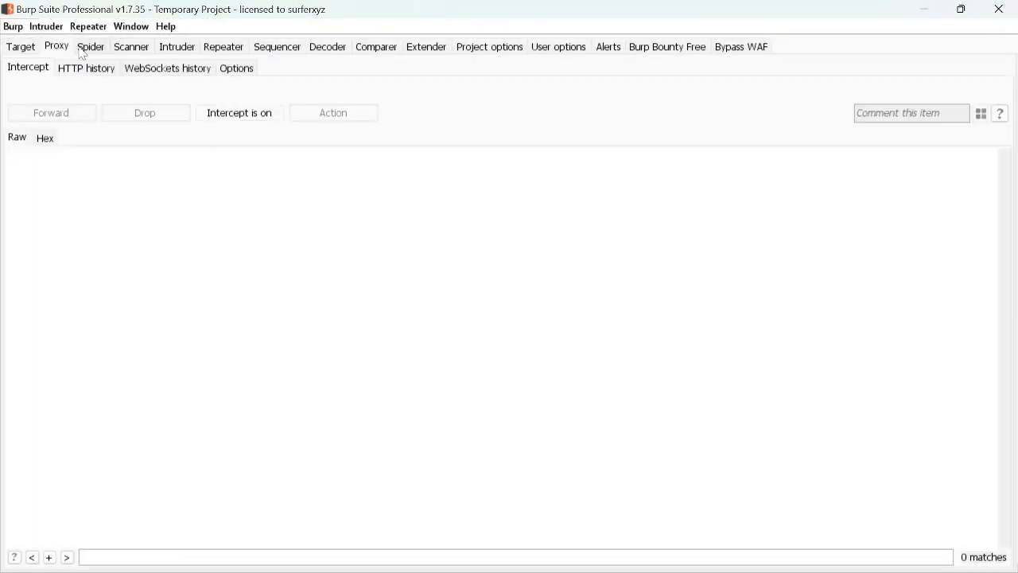
pyautogui.click(85, 48)
pyautogui.click(129, 49)
pyautogui.click(180, 51)
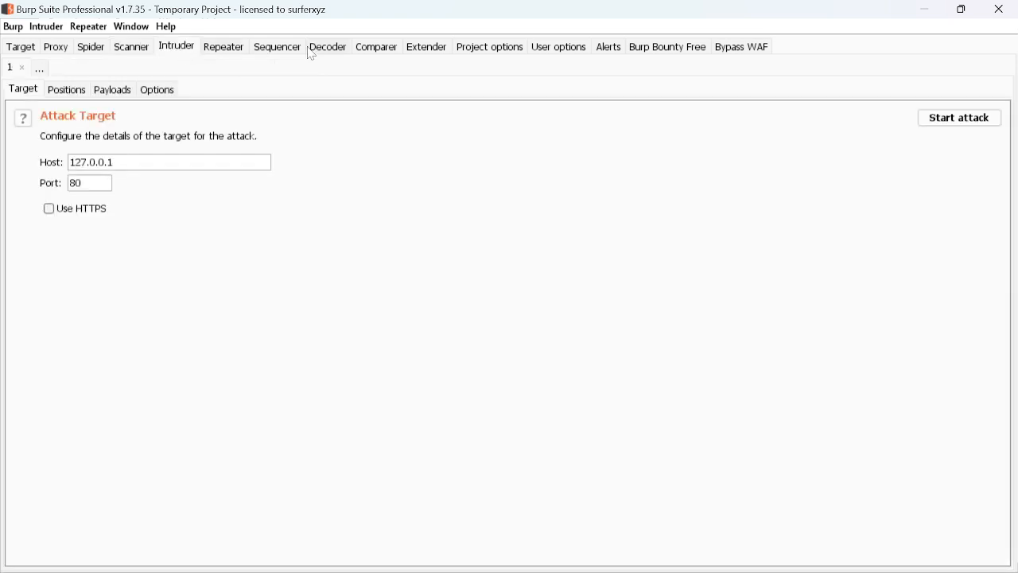
pyautogui.click(744, 48)
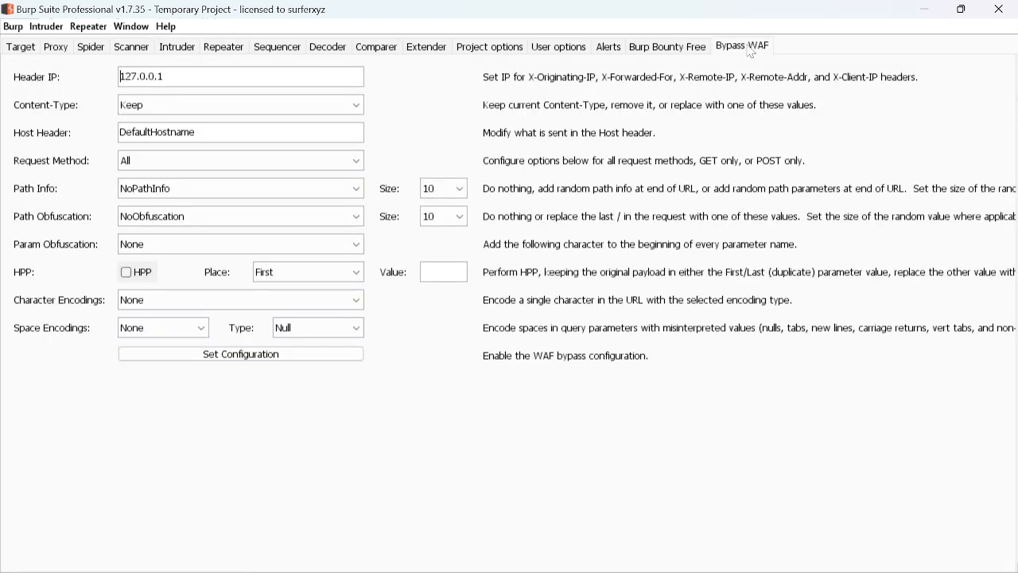
pyautogui.click(694, 46)
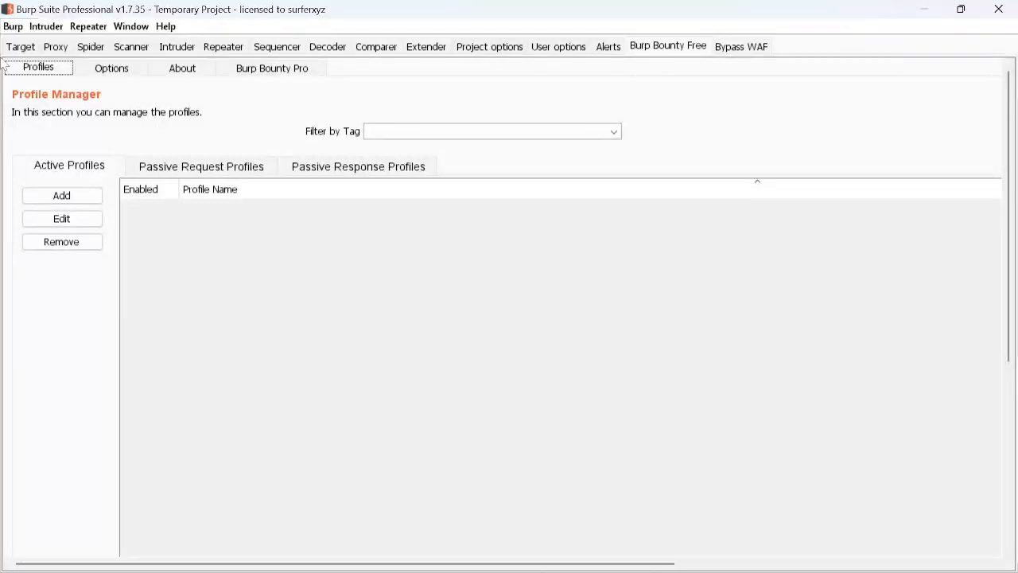
pyautogui.click(18, 49)
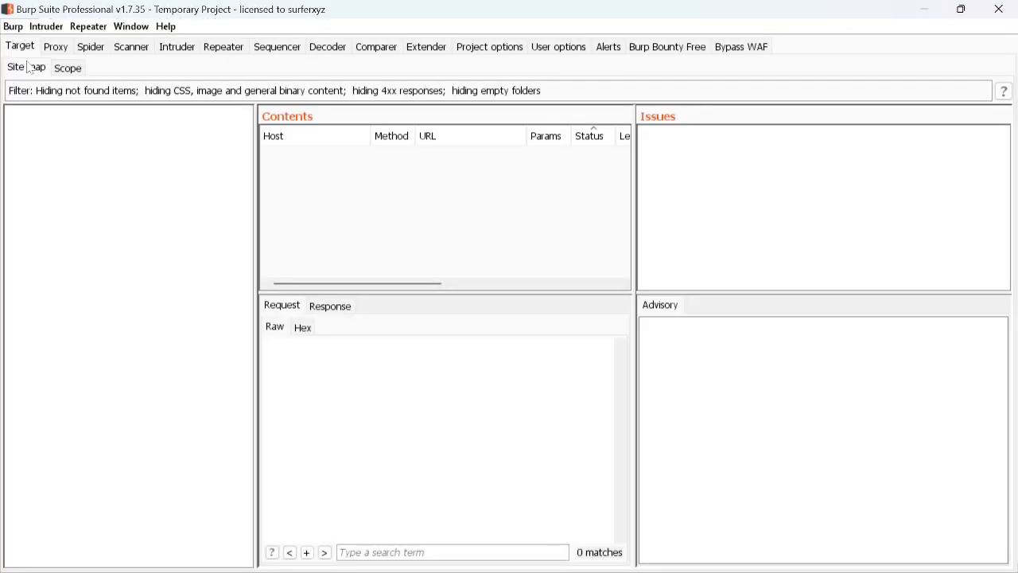
pyautogui.click(58, 49)
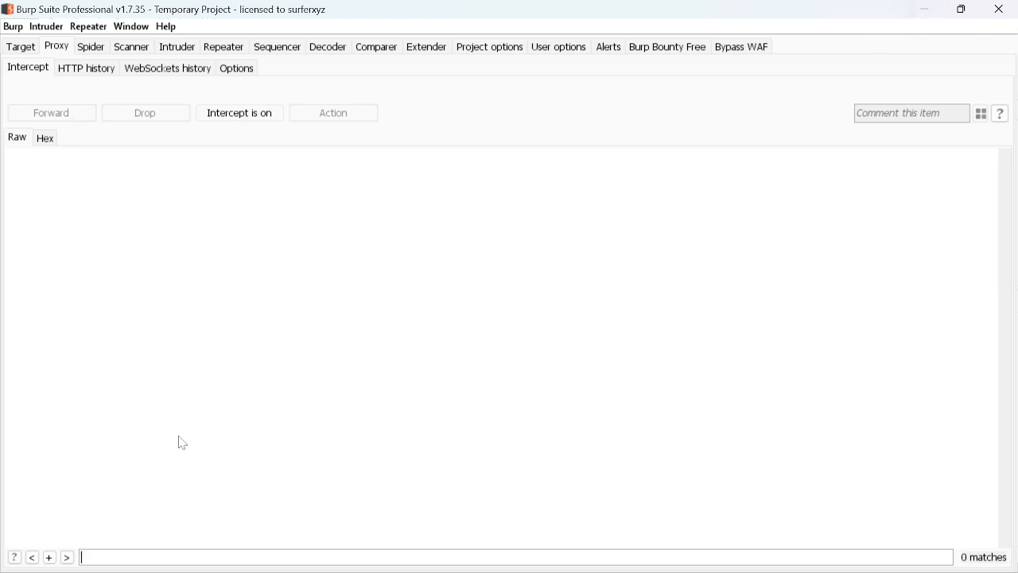
# Open Firefox and search the web for "froxy proxy"
pyautogui.click(24, 555)
pyautogui.write('firefox')
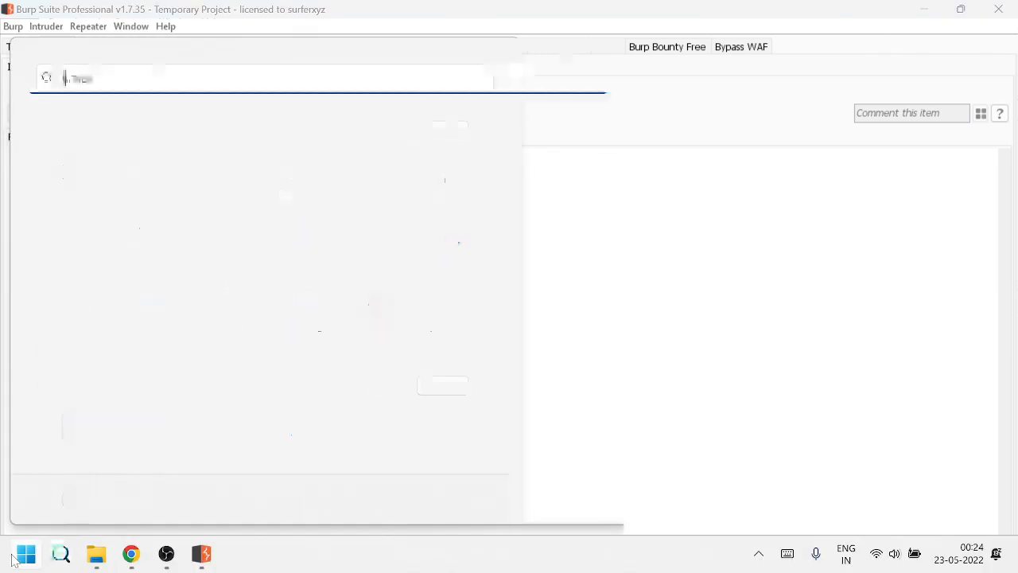
pyautogui.press('Return')
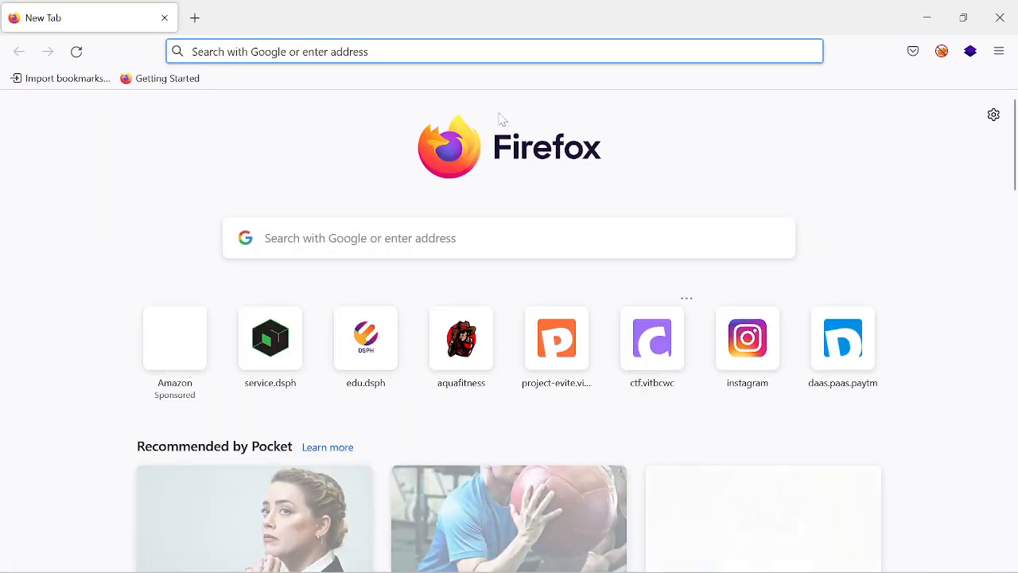
pyautogui.write('f')
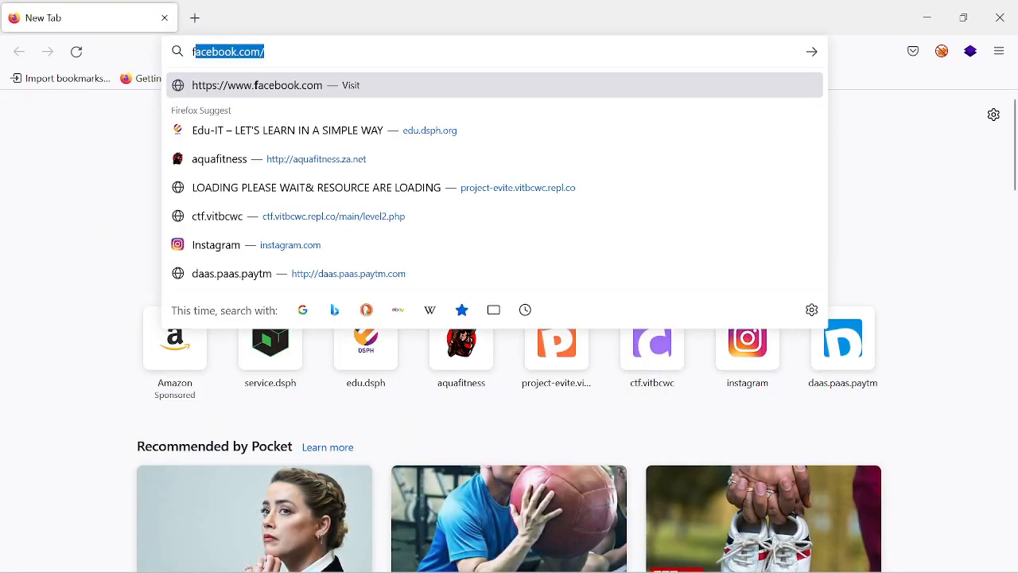
pyautogui.write('roxy')
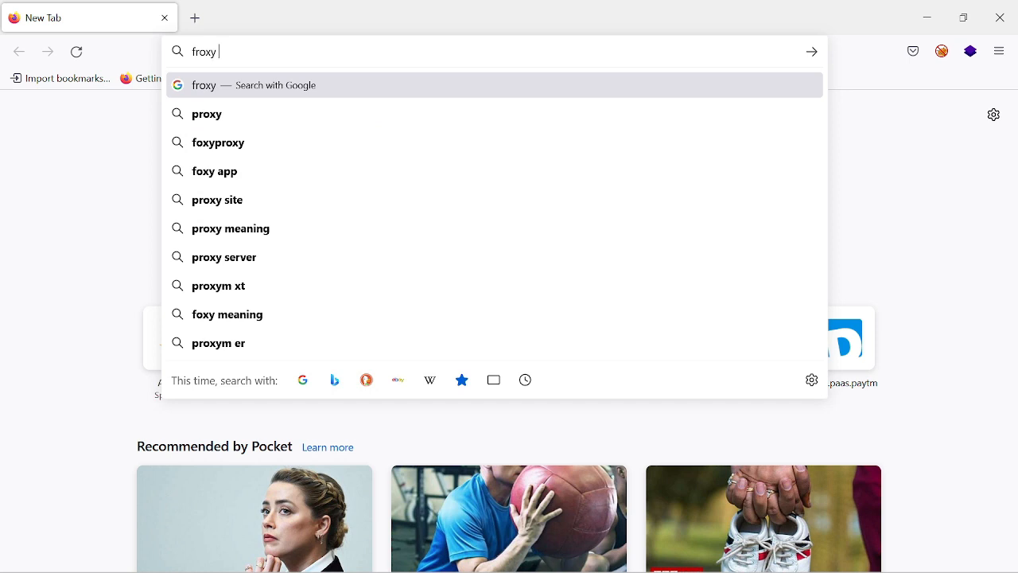
pyautogui.write(' proxy')
pyautogui.press('Return')
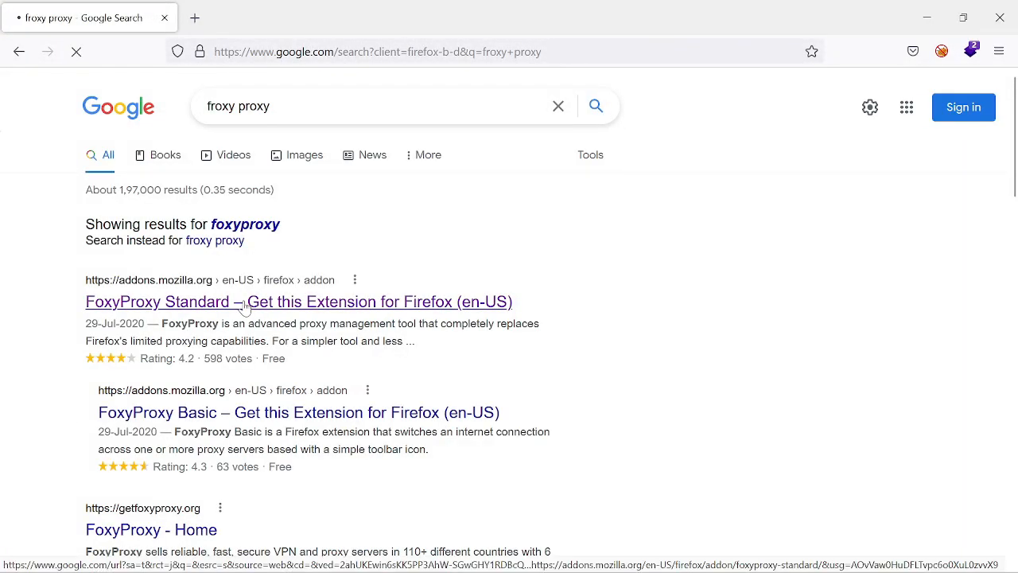
# View the FoxyProxy Standard add-on page and the extension's proxy choices, and close the page, leaving a new blank tab
pyautogui.click(246, 307)
pyautogui.scroll(-2, 509, 242)
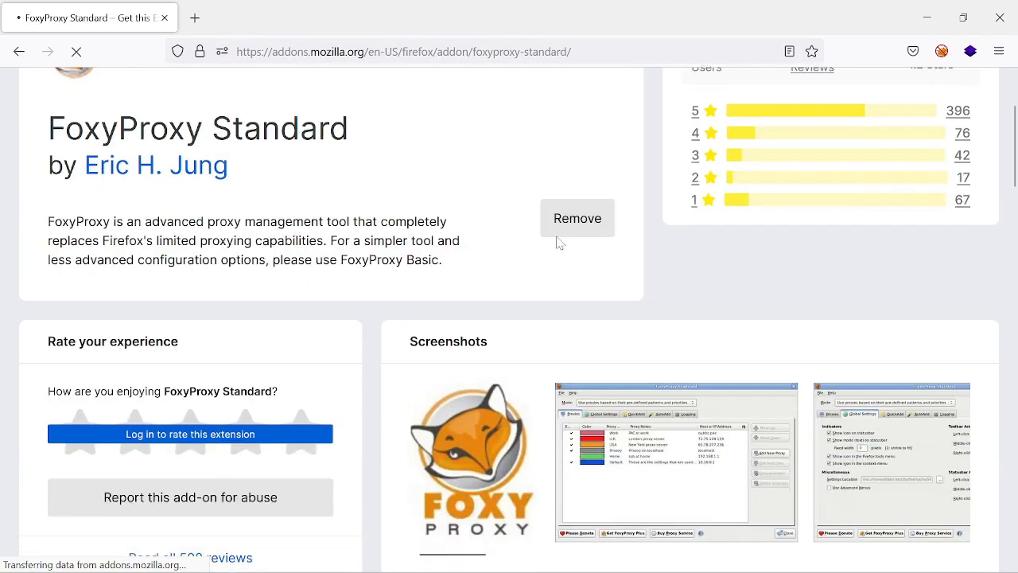
pyautogui.scroll(2, 602, 227)
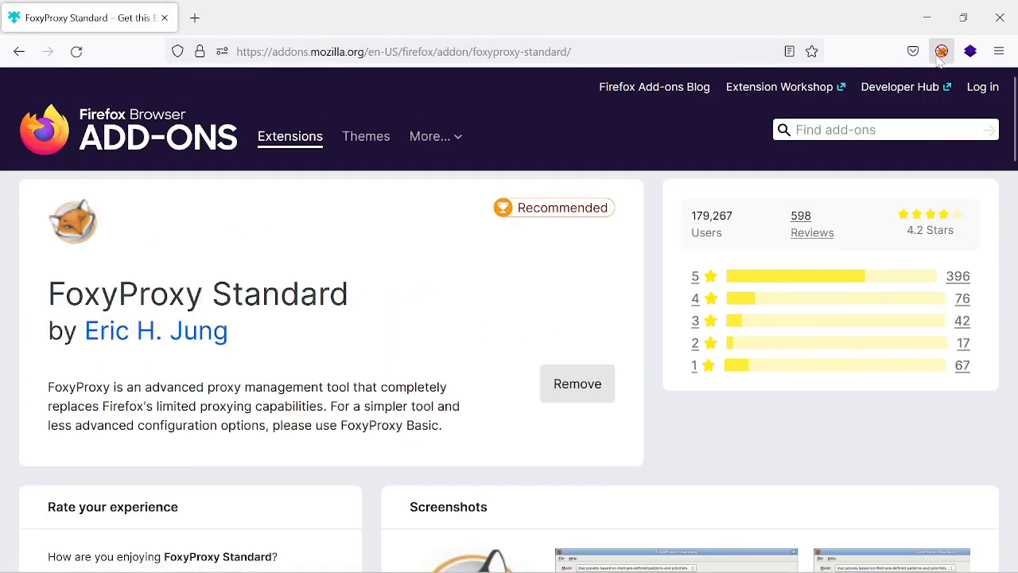
pyautogui.click(938, 58)
pyautogui.click(136, 329)
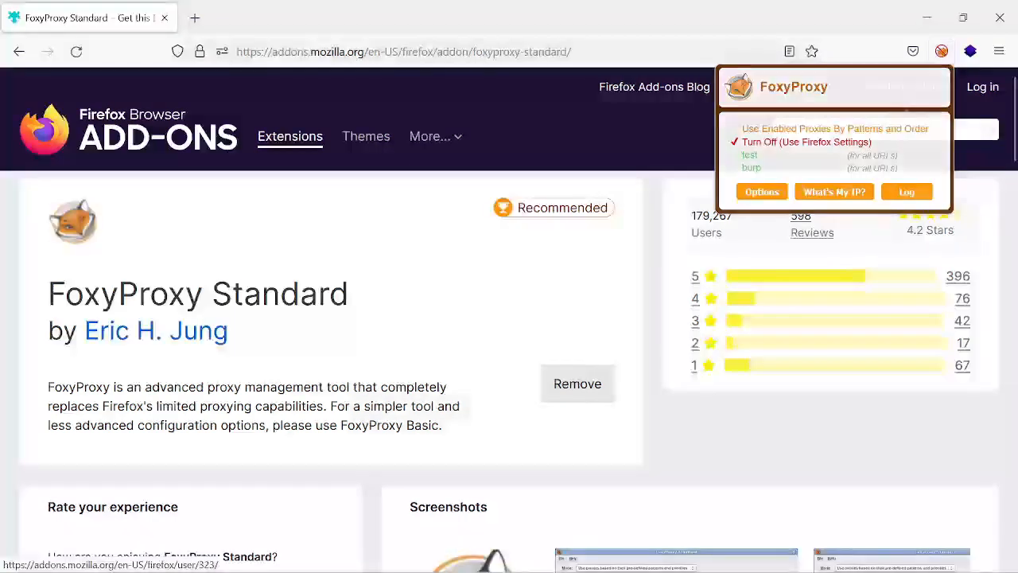
pyautogui.click(195, 17)
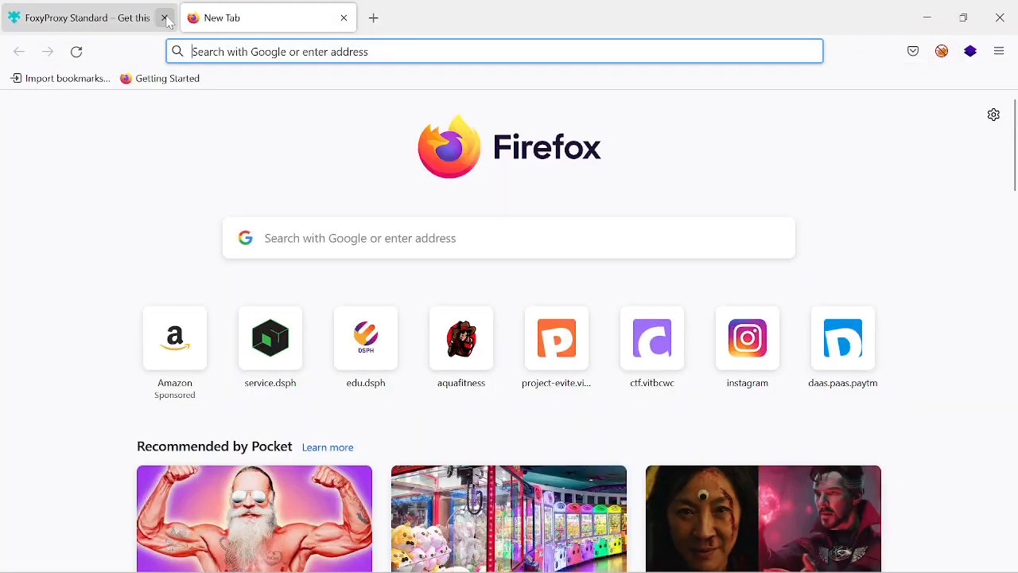
pyautogui.click(164, 18)
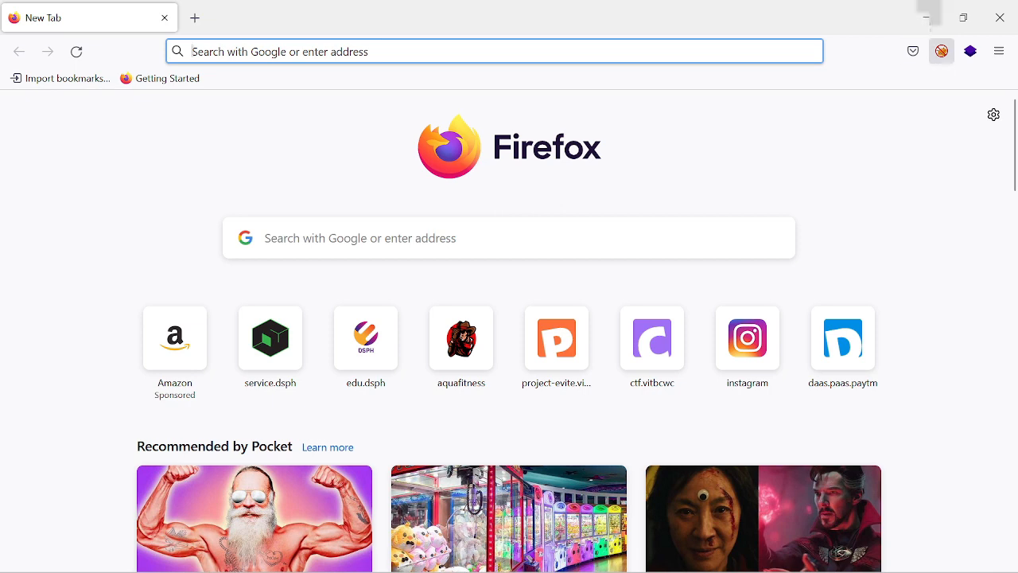
# Switch back to Burp Suite and turn off request interception in the Proxy
pyautogui.click(925, 16)
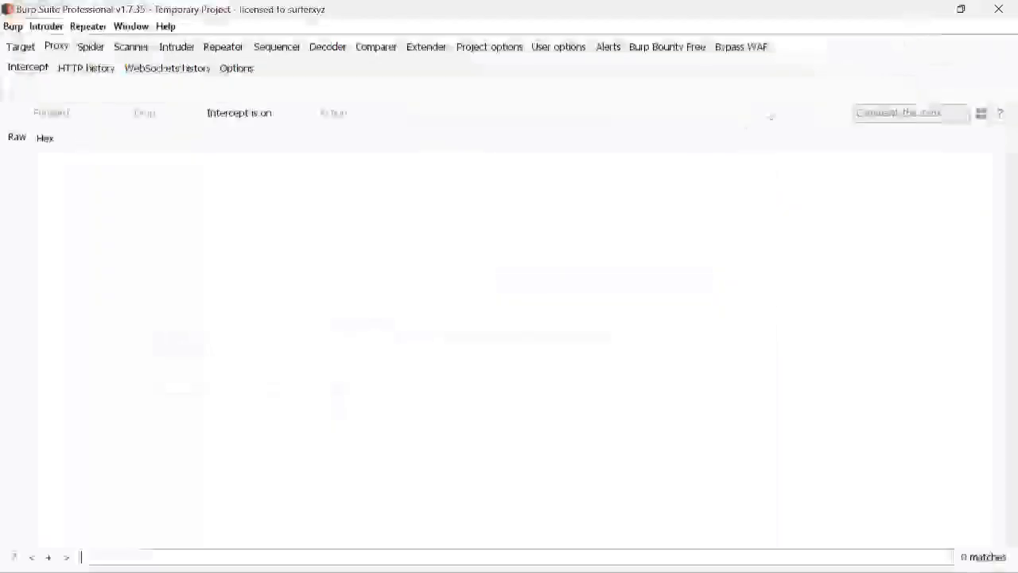
pyautogui.click(237, 119)
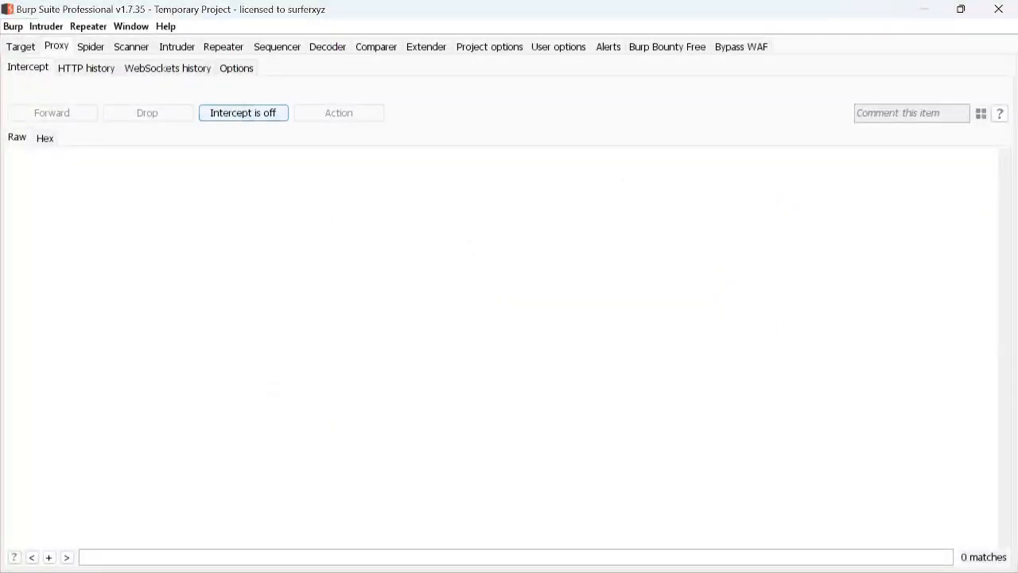
pyautogui.moveTo(243, 561)
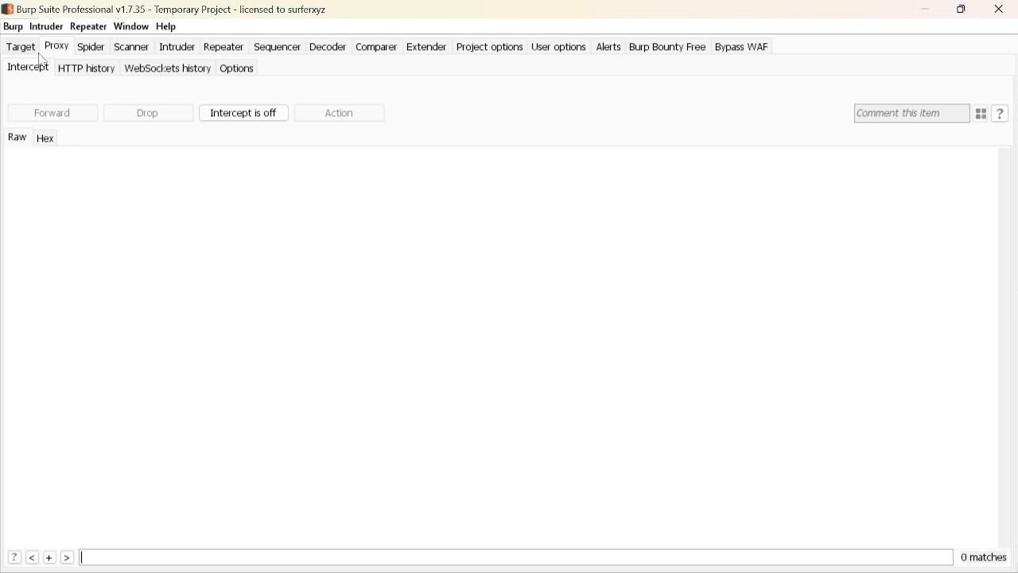
# Examine the Proxy's HTTP and WebSockets histories and its listener options, including the settings for adding a new listener
pyautogui.click(71, 72)
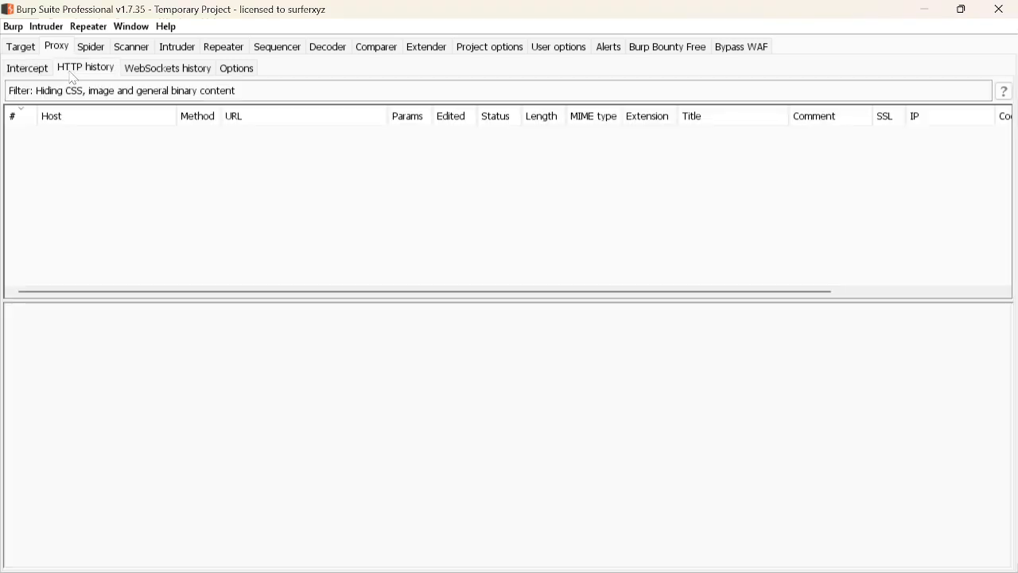
pyautogui.click(140, 69)
pyautogui.click(236, 68)
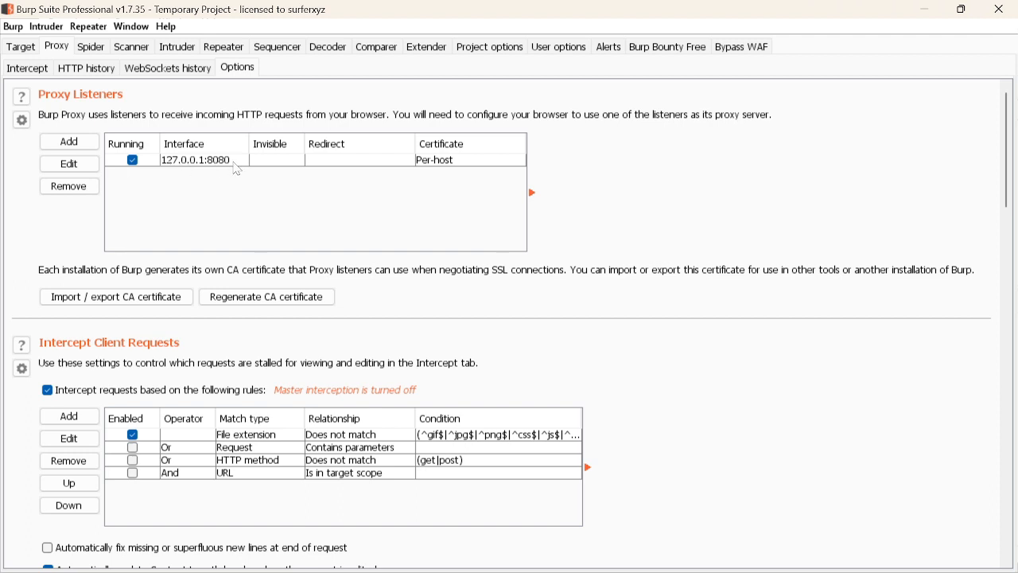
pyautogui.click(220, 164)
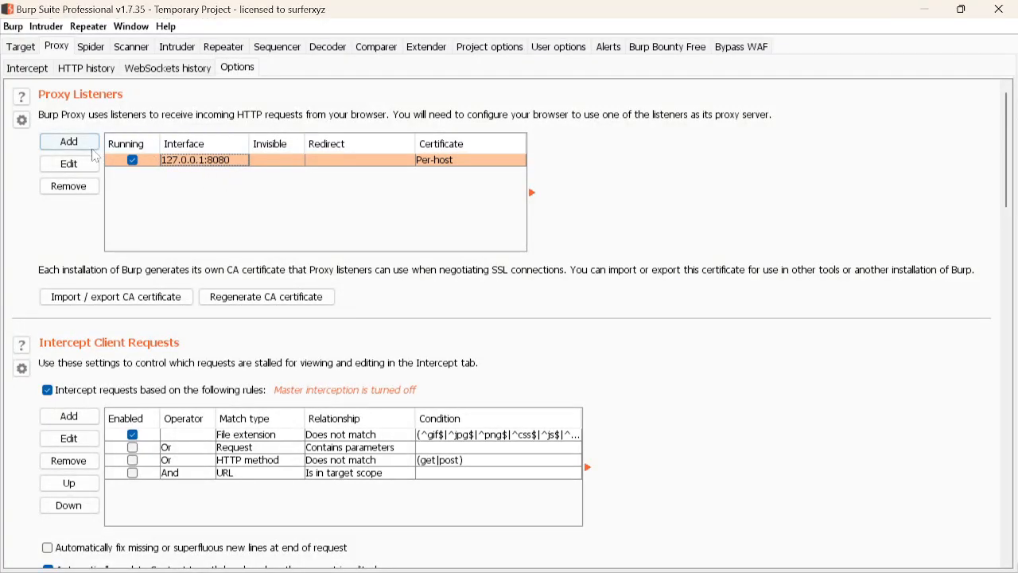
pyautogui.click(83, 146)
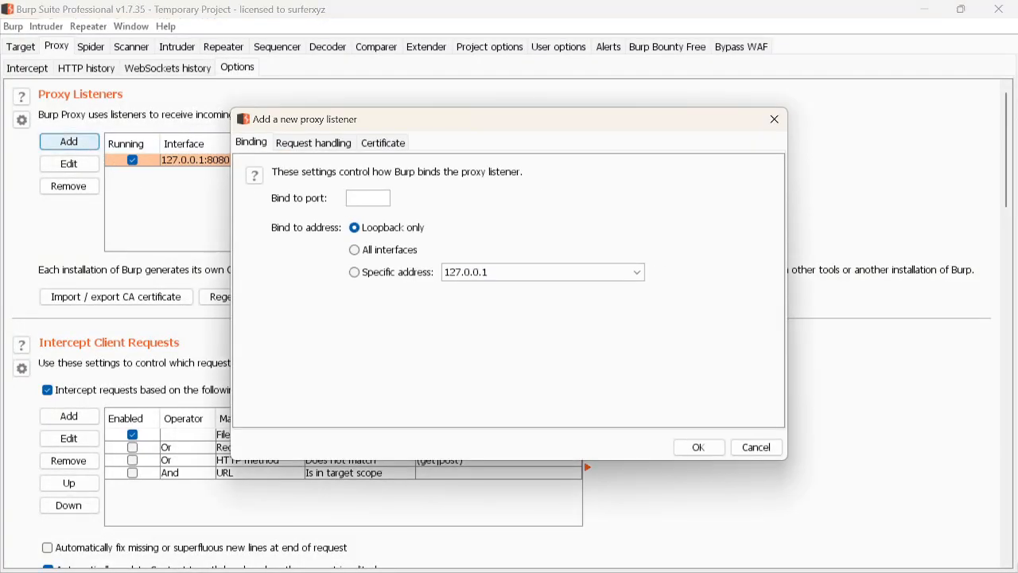
pyautogui.click(774, 119)
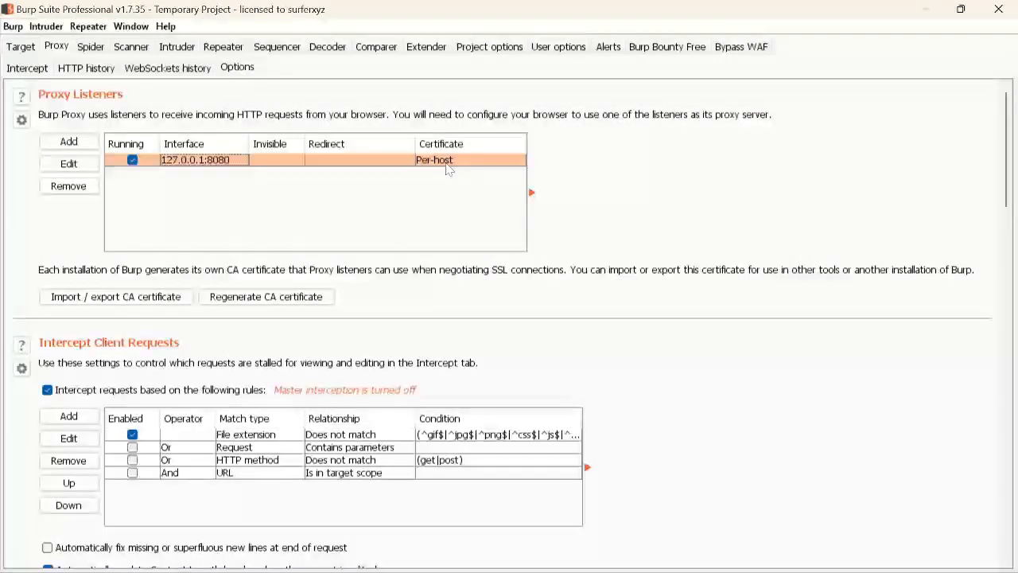
# Switch to Firefox and open the FoxyProxy extension's options
pyautogui.moveTo(180, 539)
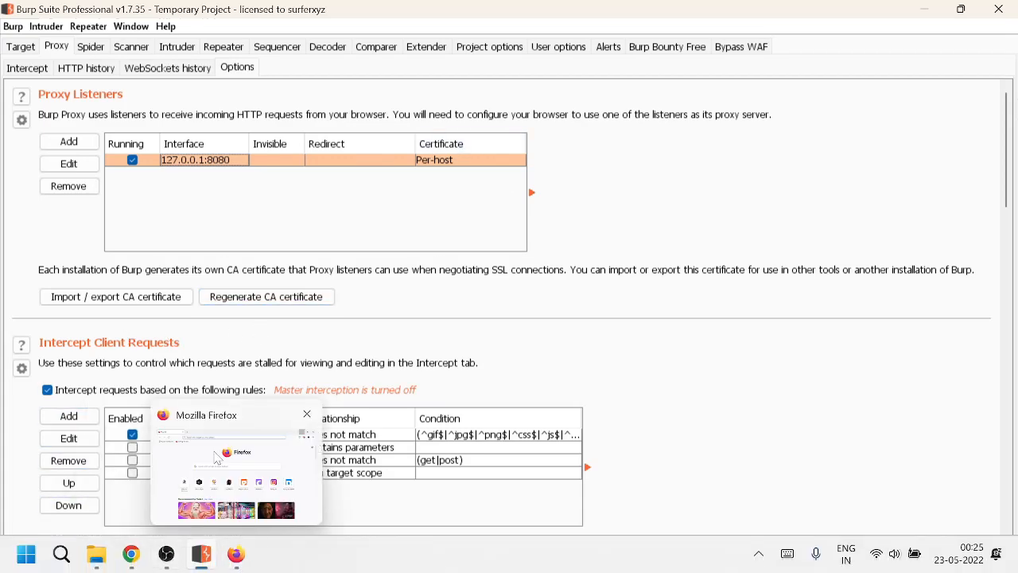
pyautogui.click(220, 460)
pyautogui.moveTo(138, 560)
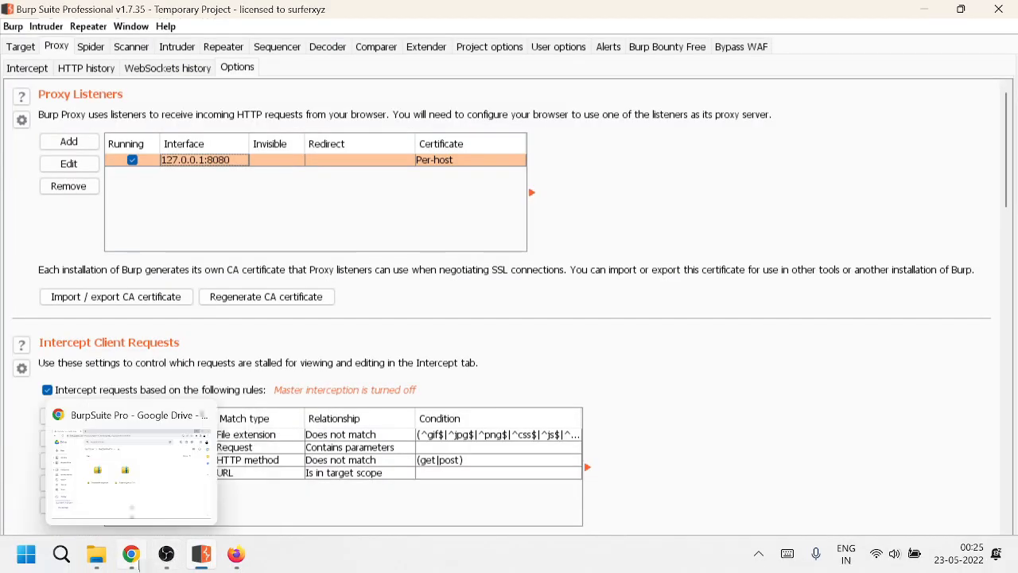
pyautogui.moveTo(135, 479)
pyautogui.click(235, 554)
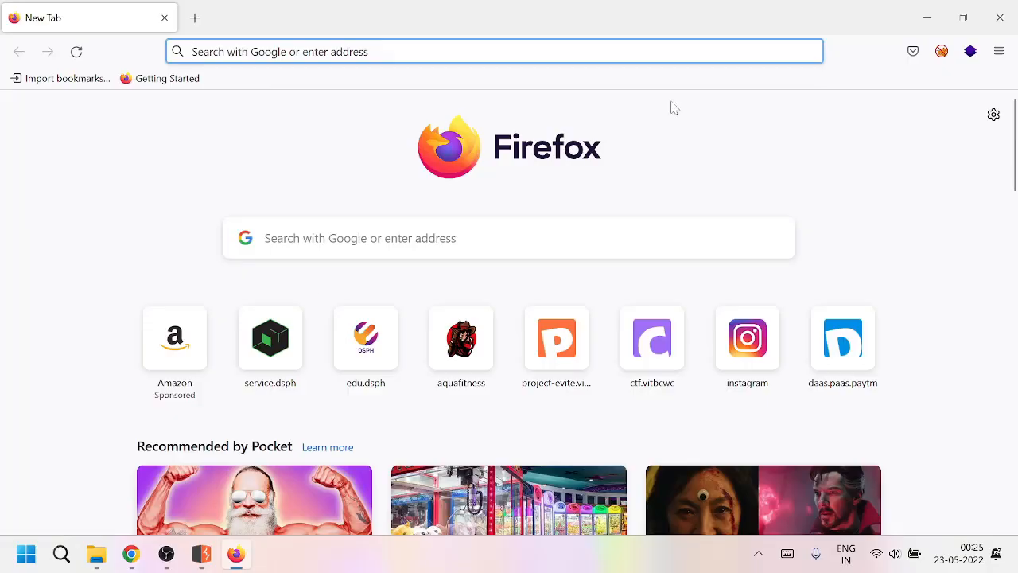
pyautogui.click(942, 51)
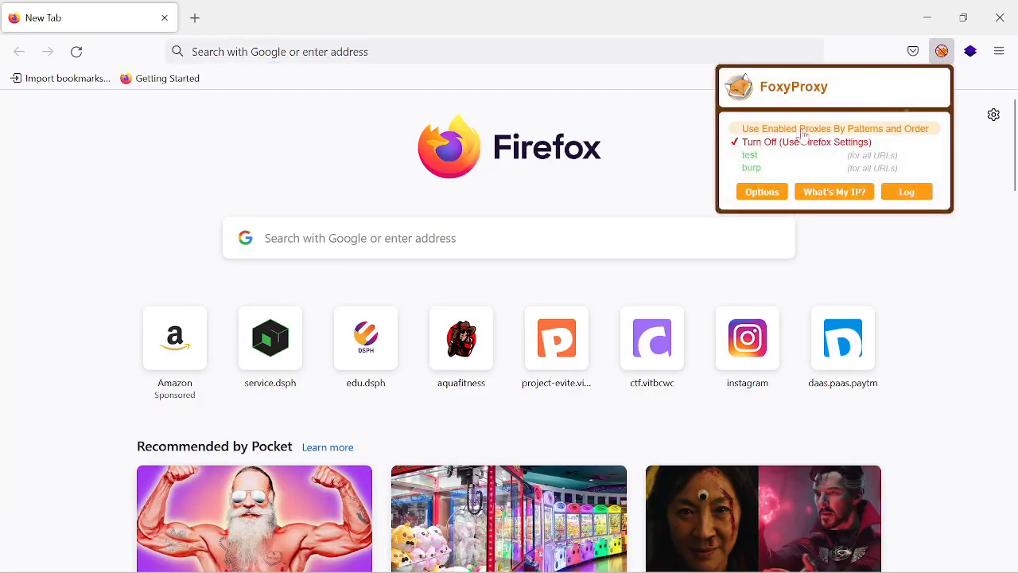
pyautogui.click(767, 197)
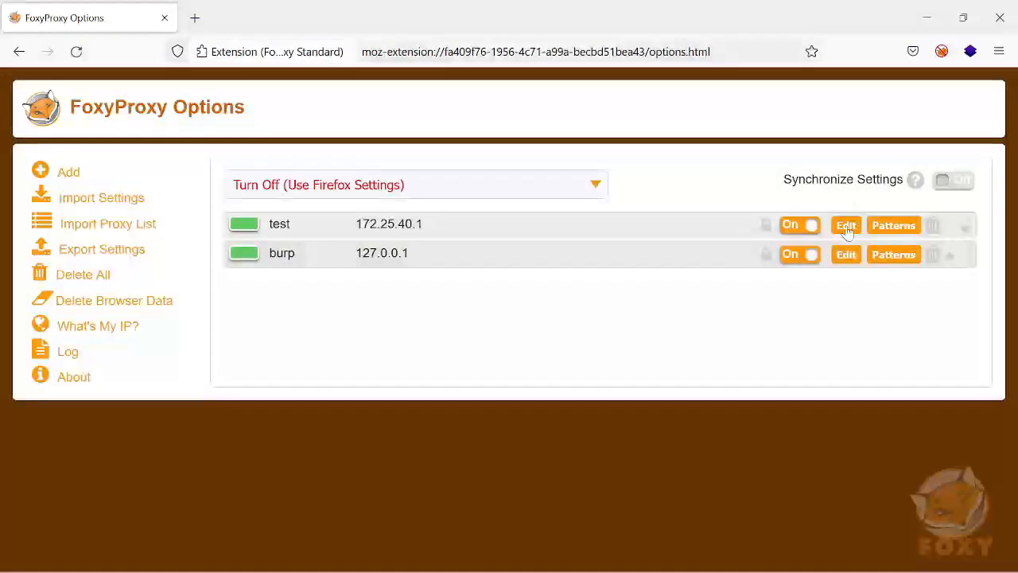
# Delete the existing test and burp proxies from the FoxyProxy options
pyautogui.click(933, 225)
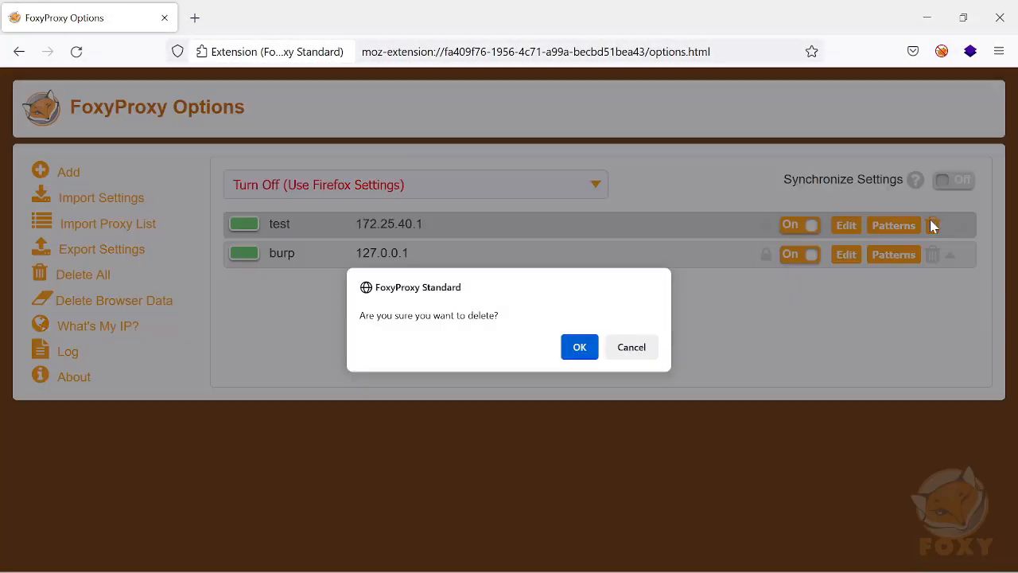
pyautogui.click(640, 347)
pyautogui.click(932, 225)
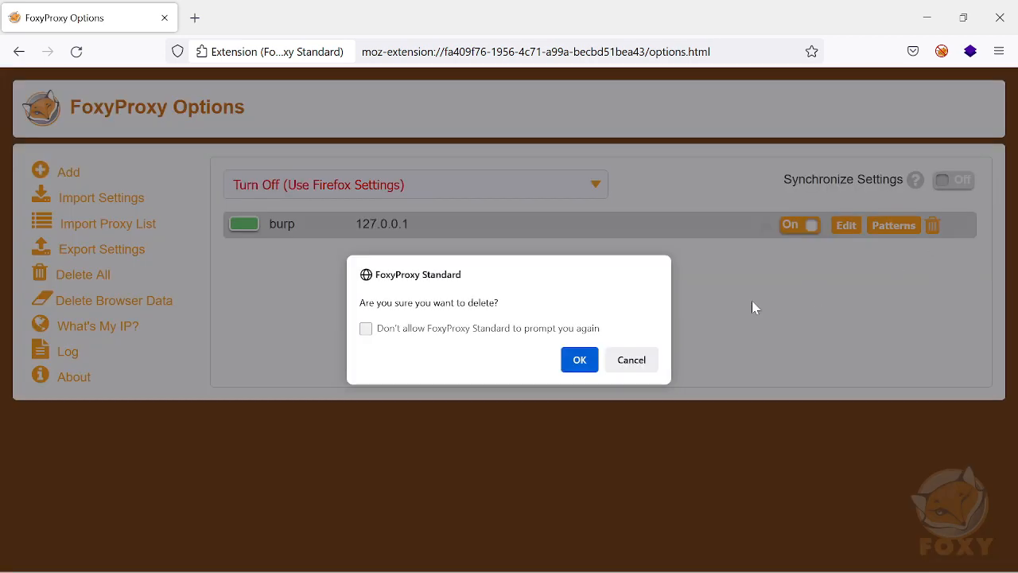
pyautogui.click(579, 359)
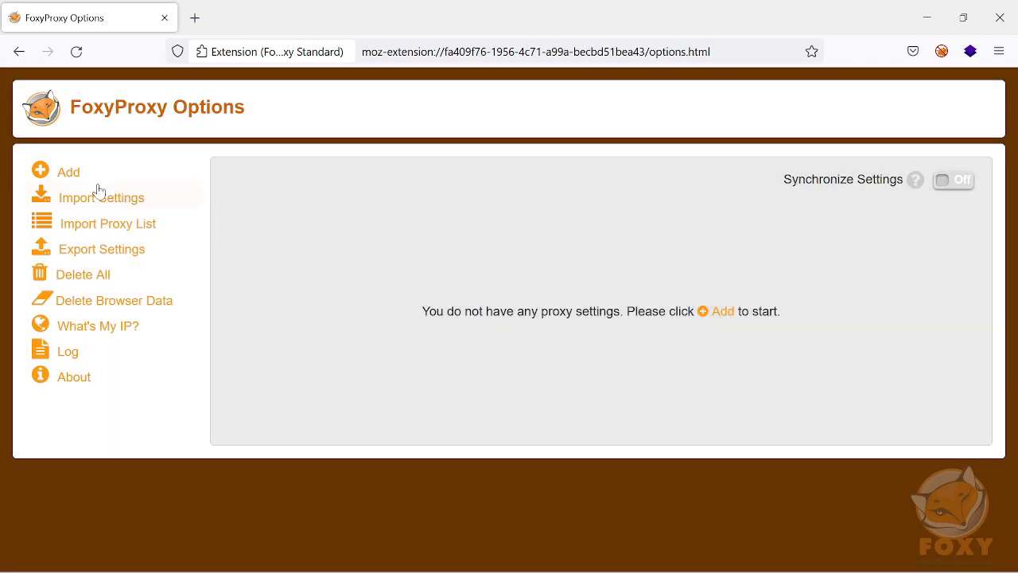
# Add and save a FoxyProxy proxy titled burp with type HTTPS/SSL, address 127.0.0.1 and port 8080
pyautogui.click(73, 175)
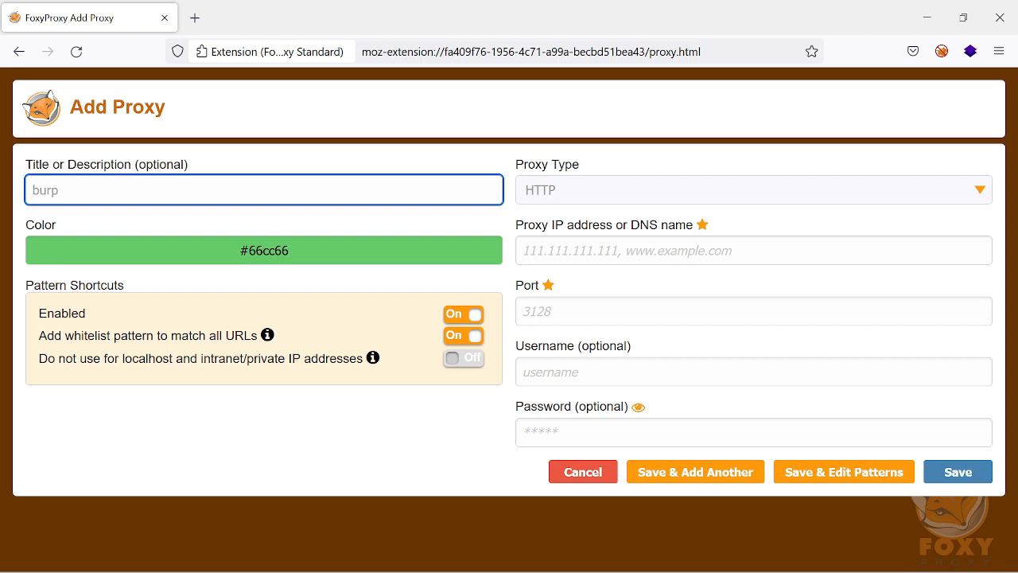
pyautogui.click(639, 193)
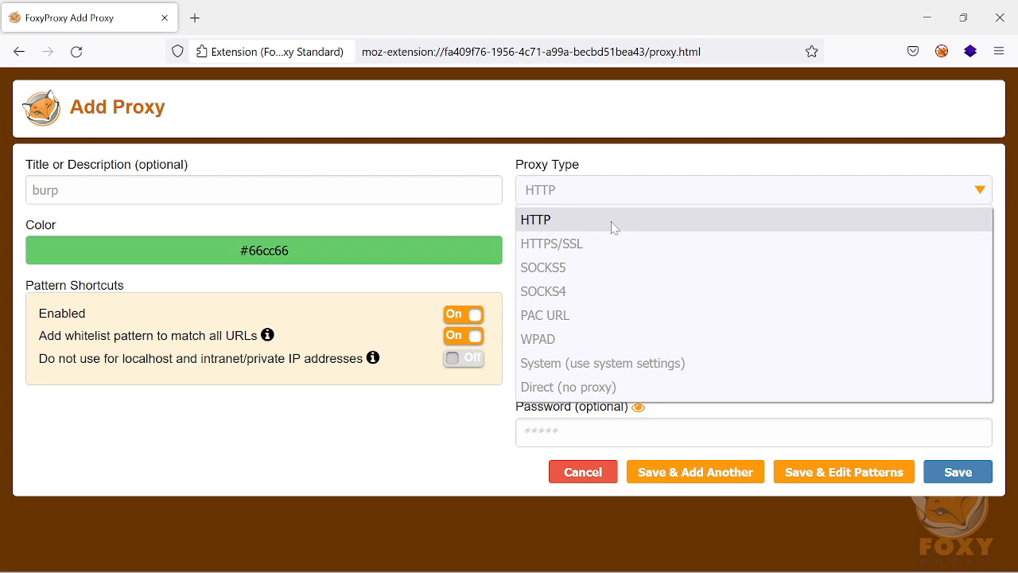
pyautogui.click(586, 248)
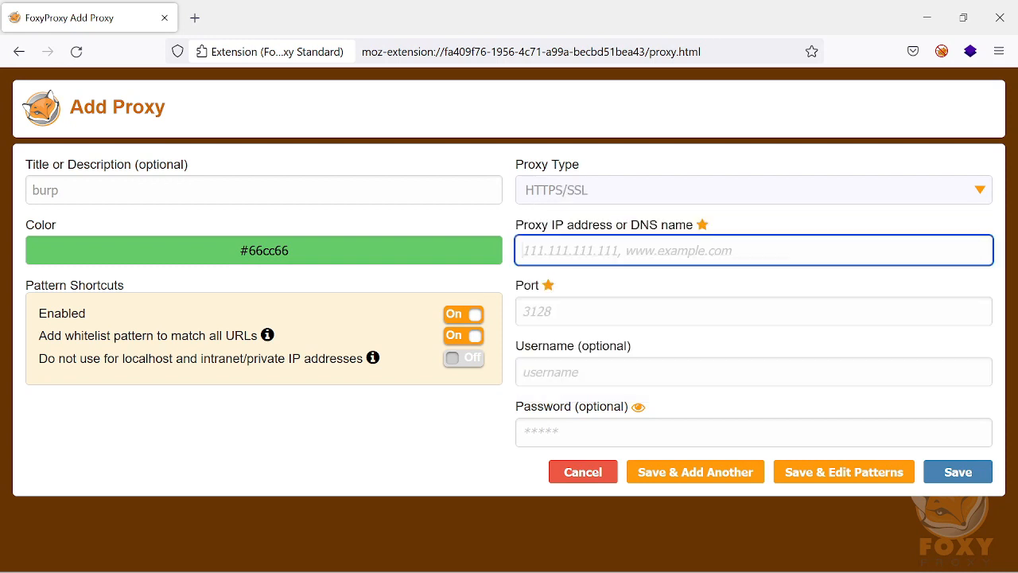
pyautogui.write('127.0.0.1')
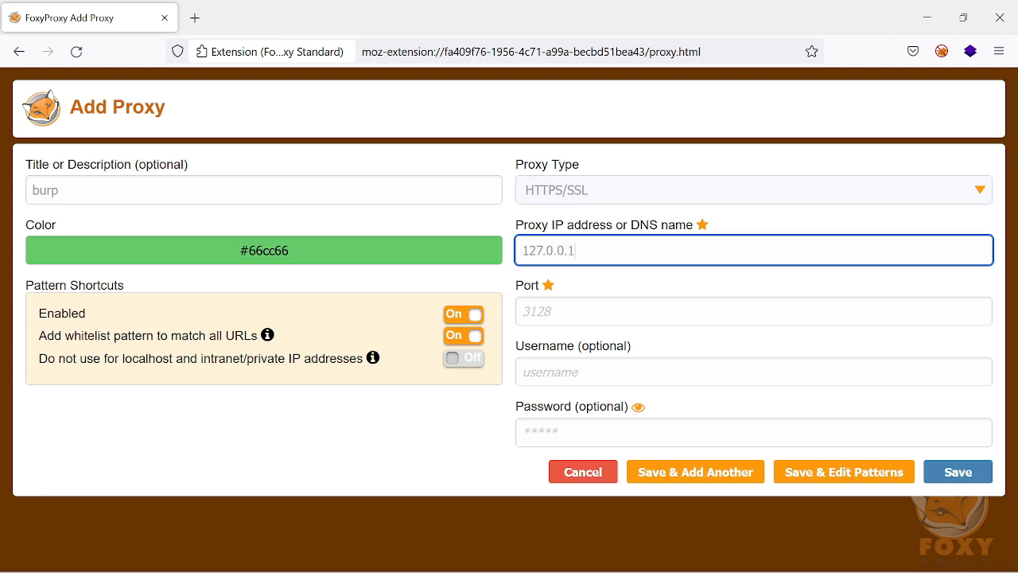
pyautogui.press('Tab')
pyautogui.write('808')
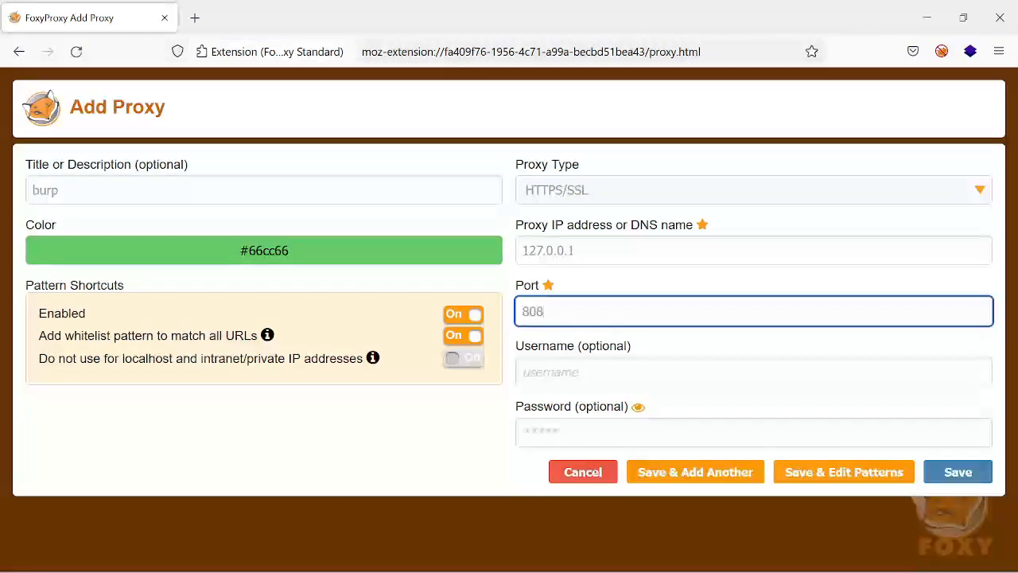
pyautogui.write('0')
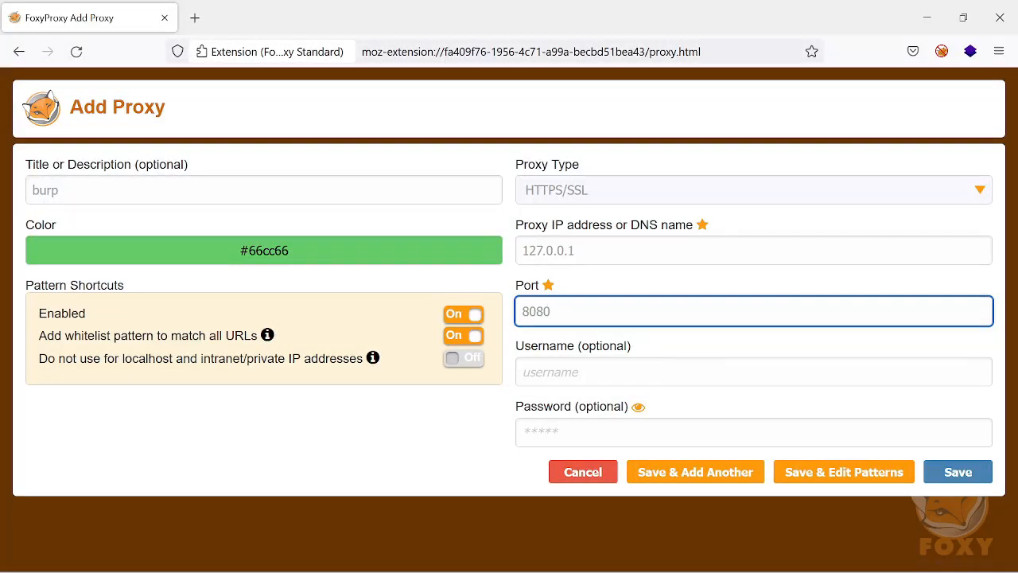
pyautogui.click(959, 472)
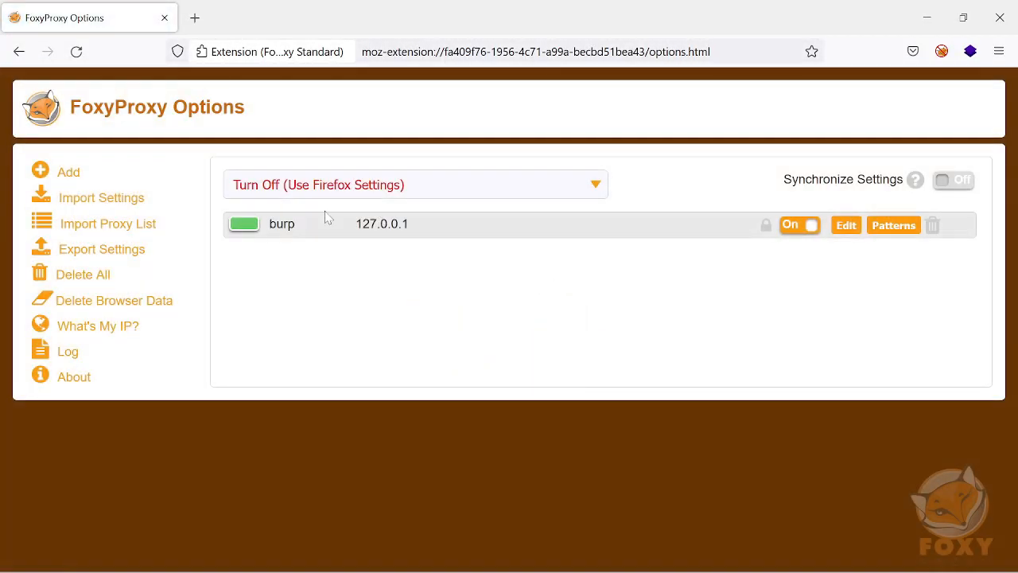
# Close the FoxyProxy options page and activate the burp proxy for all URLs
pyautogui.click(164, 18)
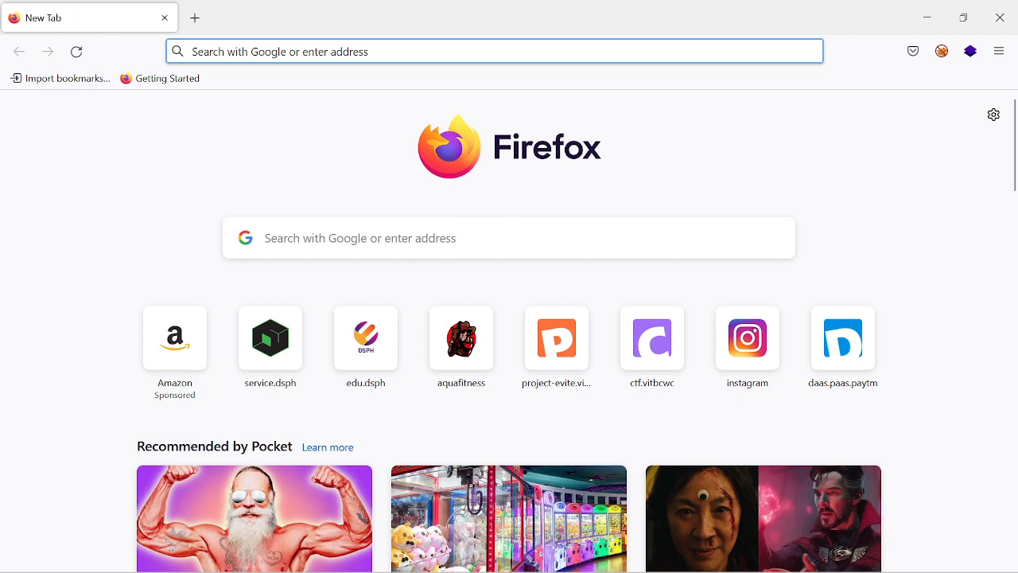
pyautogui.click(947, 59)
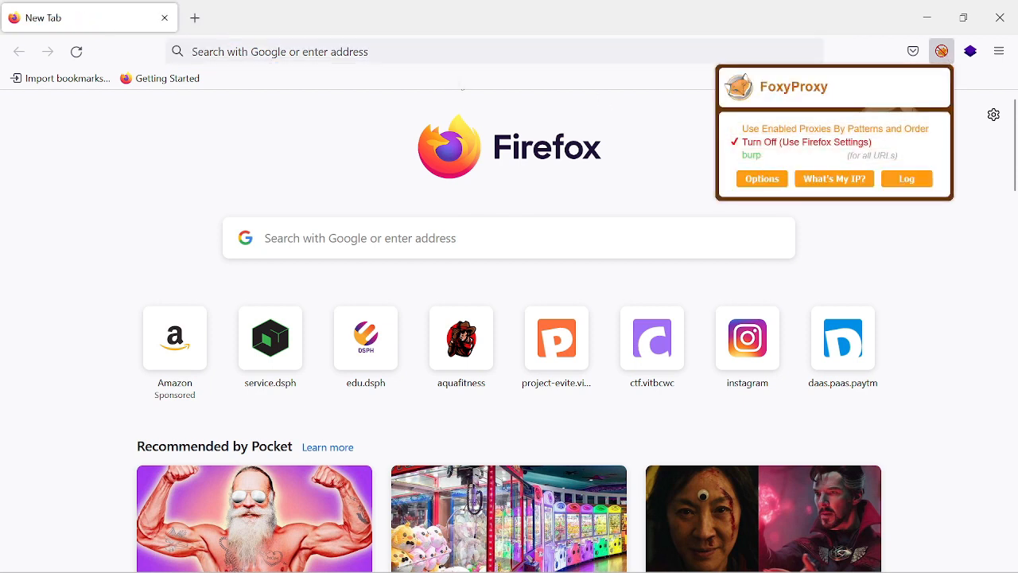
pyautogui.click(446, 52)
pyautogui.click(942, 51)
pyautogui.click(826, 156)
# Switch to Burp Suite, turn on request interception in the Proxy, and return to Firefox
pyautogui.click(202, 554)
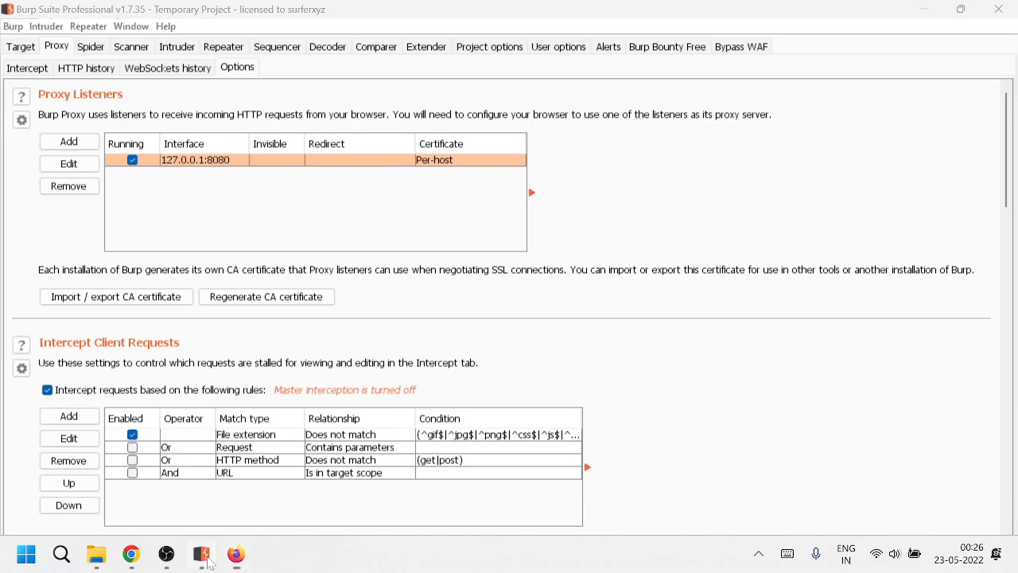
pyautogui.click(31, 69)
pyautogui.click(235, 114)
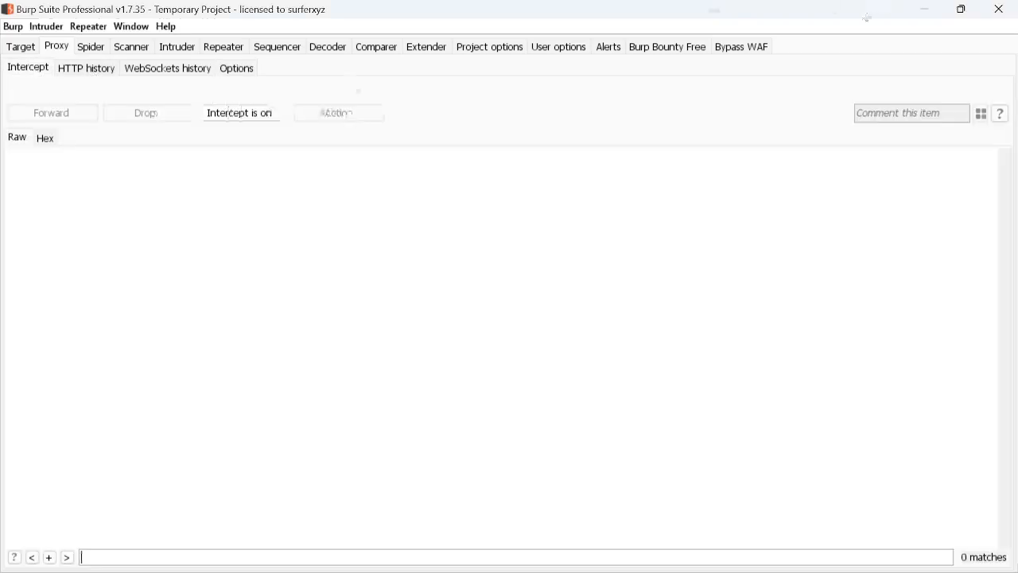
pyautogui.click(927, 8)
# Load google.com in Firefox through the burp proxy
pyautogui.write('google.xo')
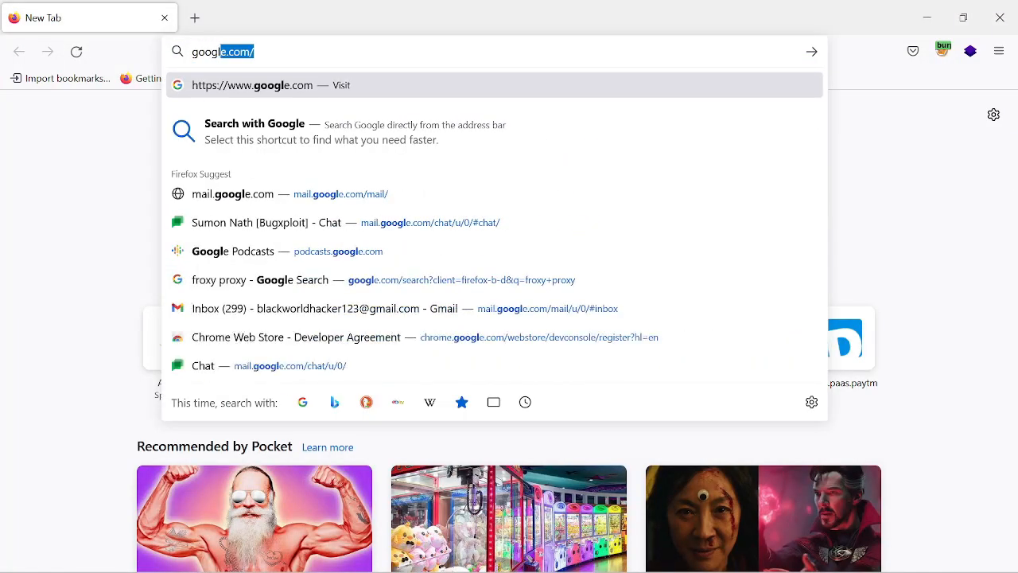
pyautogui.write('m')
pyautogui.press('BackSpace')
pyautogui.press('BackSpace')
pyautogui.press('BackSpace')
pyautogui.press('BackSpace')
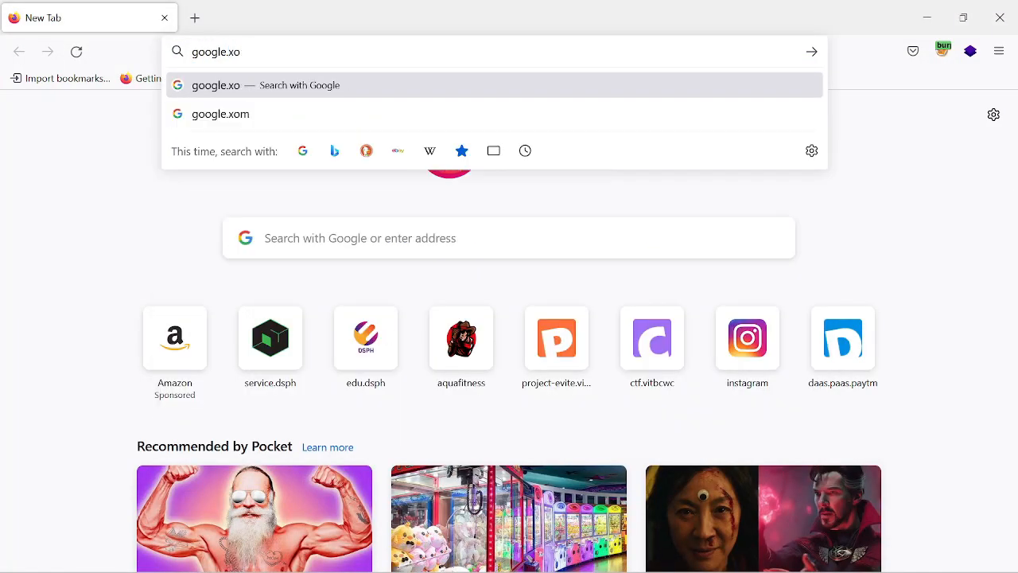
pyautogui.write('.com')
pyautogui.press('Return')
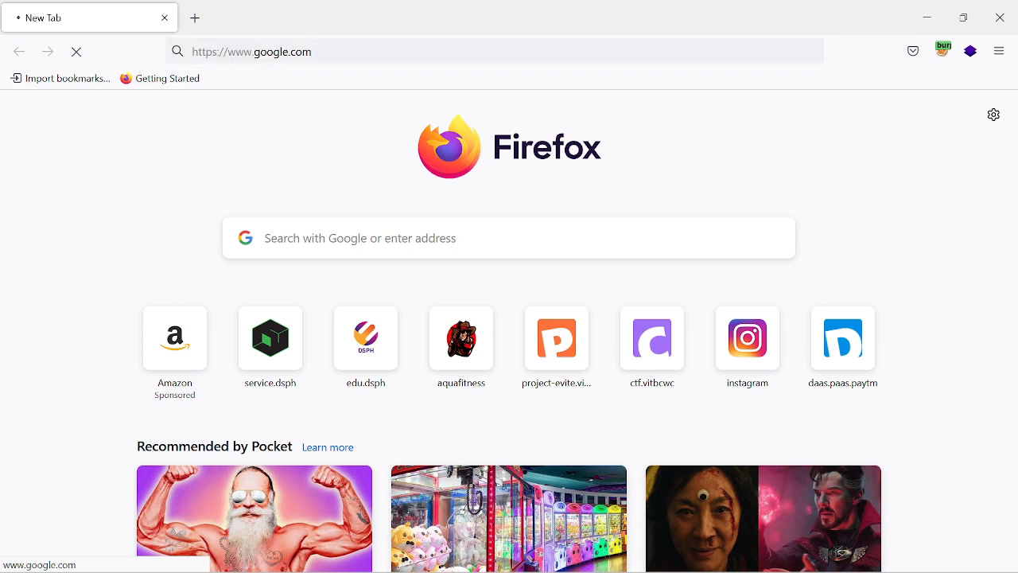
# Check Burp Suite's Intercept view for the google.com request, switch interception off and back on, and return to Firefox
pyautogui.click(200, 561)
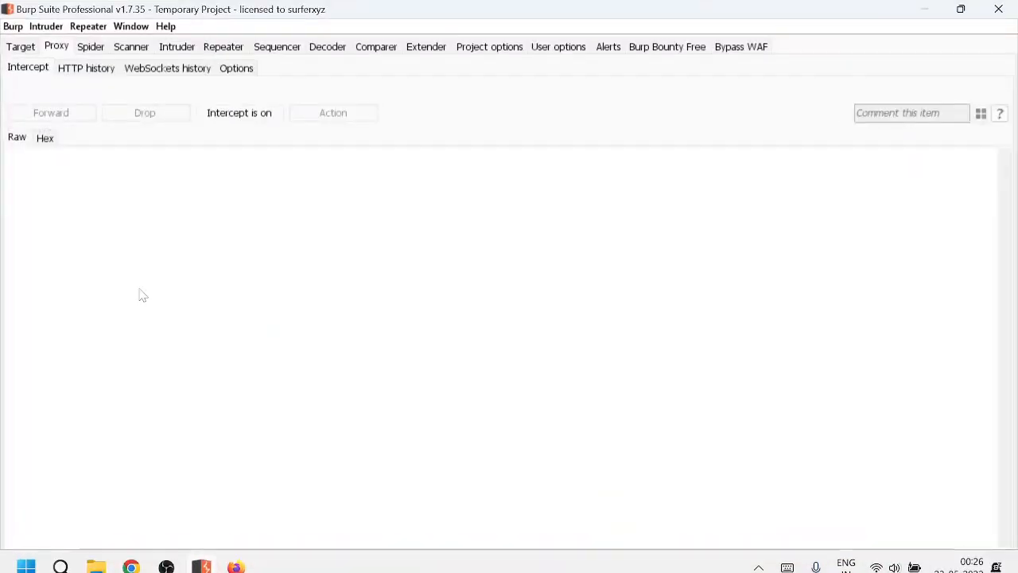
pyautogui.click(924, 9)
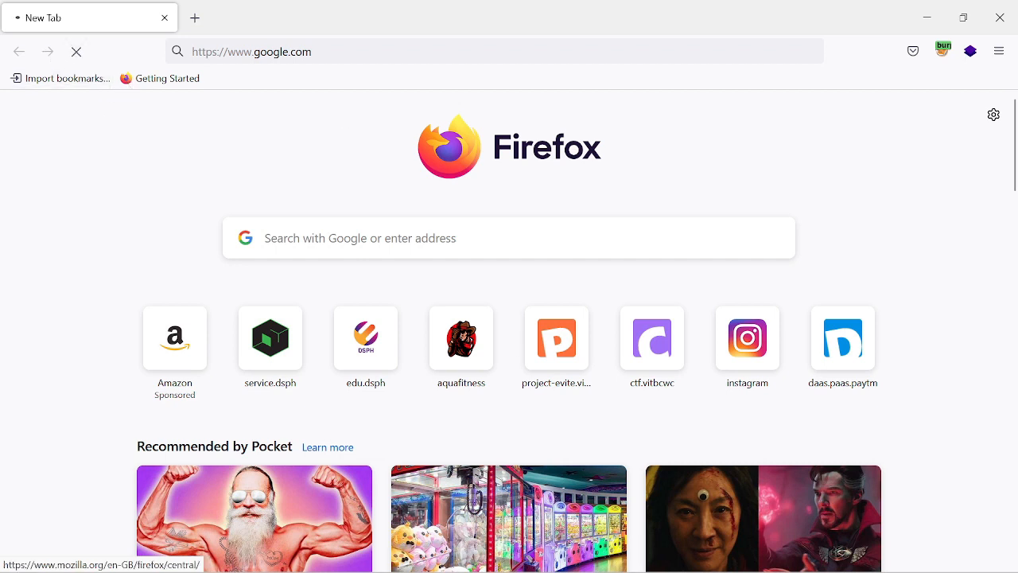
pyautogui.moveTo(301, 554)
pyautogui.click(195, 561)
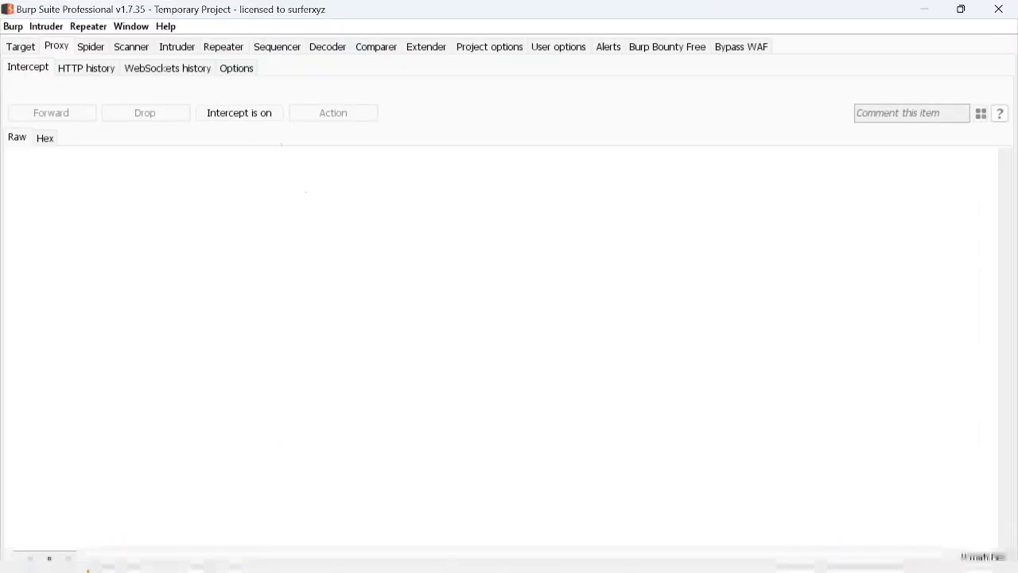
pyautogui.click(239, 114)
pyautogui.click(239, 114)
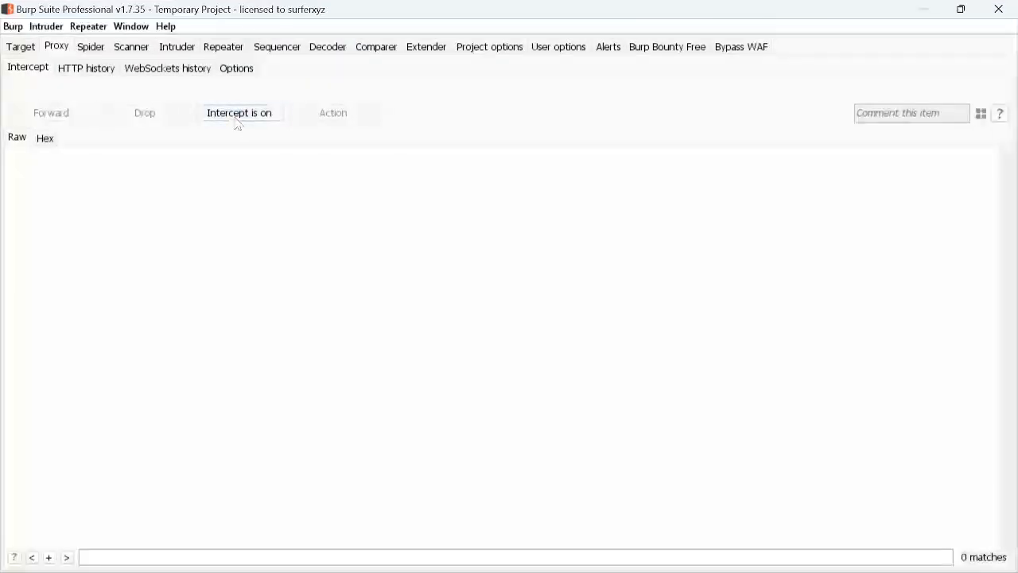
pyautogui.click(924, 11)
pyautogui.scroll(-5, 278, 153)
pyautogui.scroll(5, 397, 127)
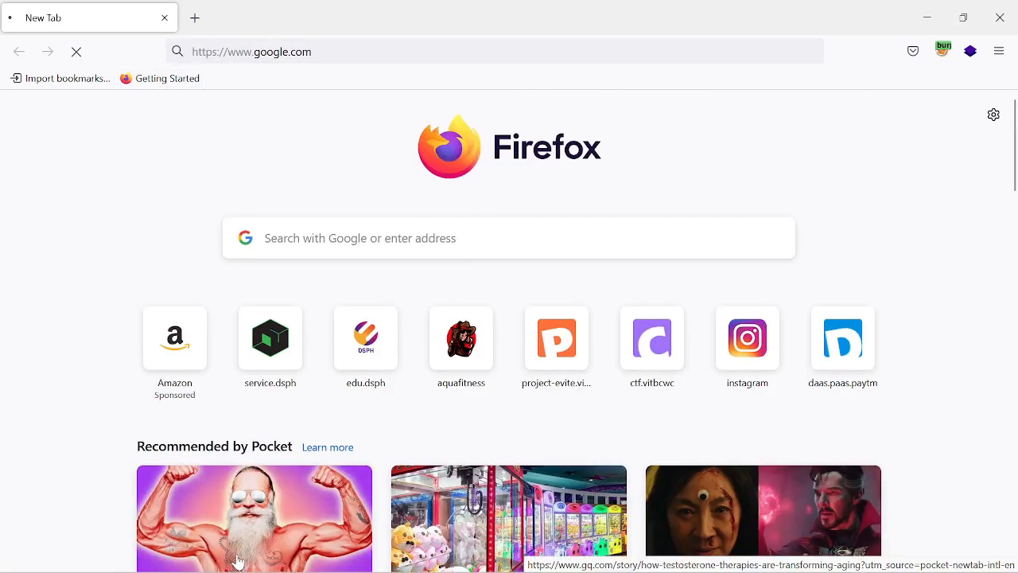
# Switch to Burp Suite and review the Proxy's listener options, and go back to Firefox
pyautogui.click(195, 555)
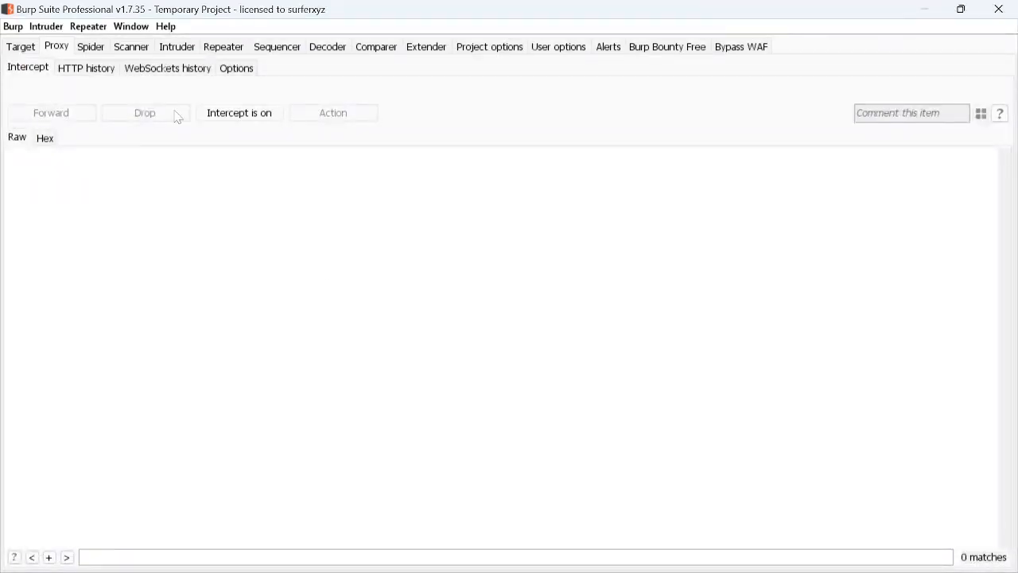
pyautogui.click(236, 69)
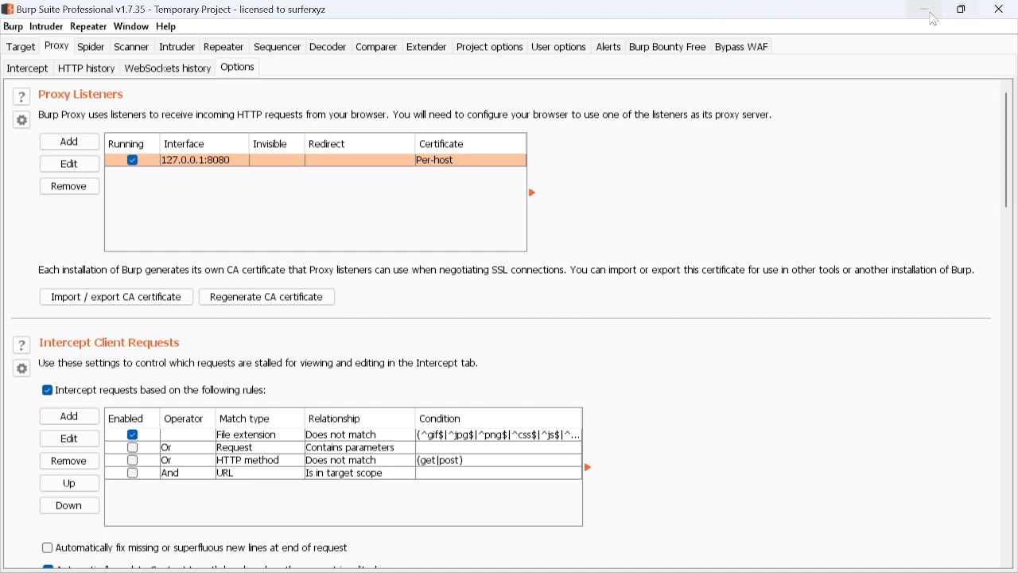
pyautogui.click(925, 9)
# Change the burp proxy's type to HTTP in the FoxyProxy options and save it
pyautogui.click(954, 50)
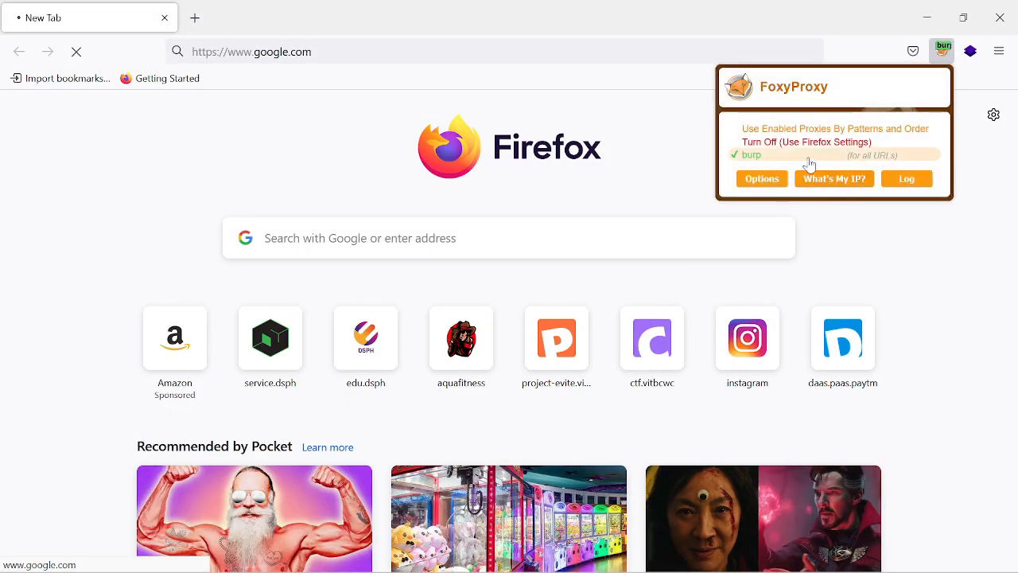
pyautogui.click(775, 178)
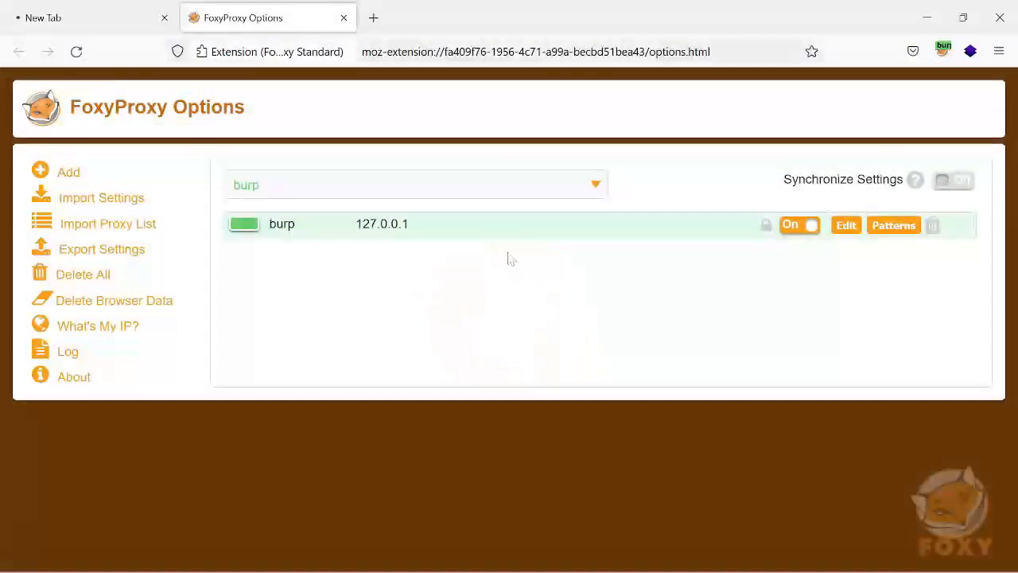
pyautogui.click(851, 227)
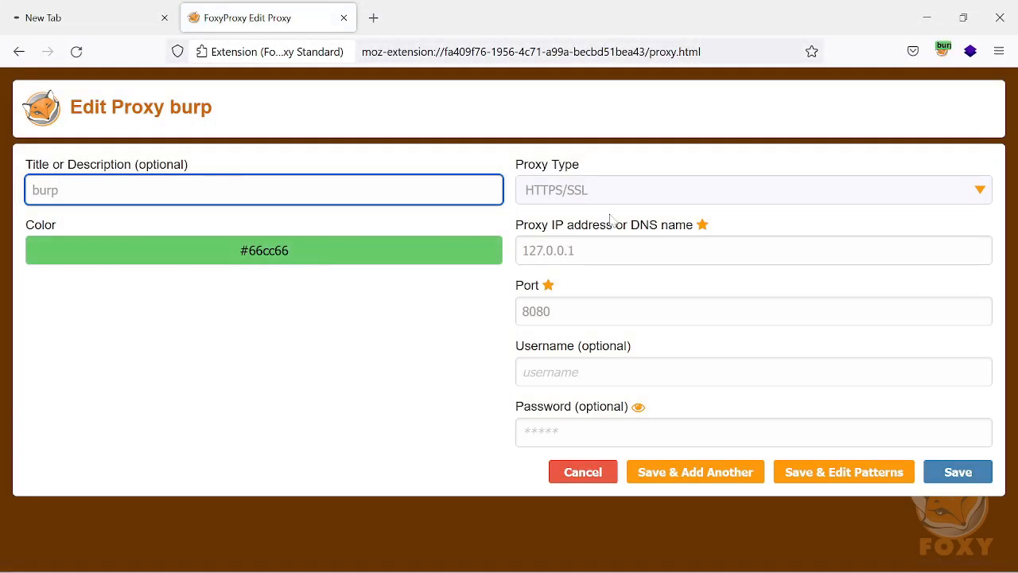
pyautogui.click(602, 190)
pyautogui.click(577, 230)
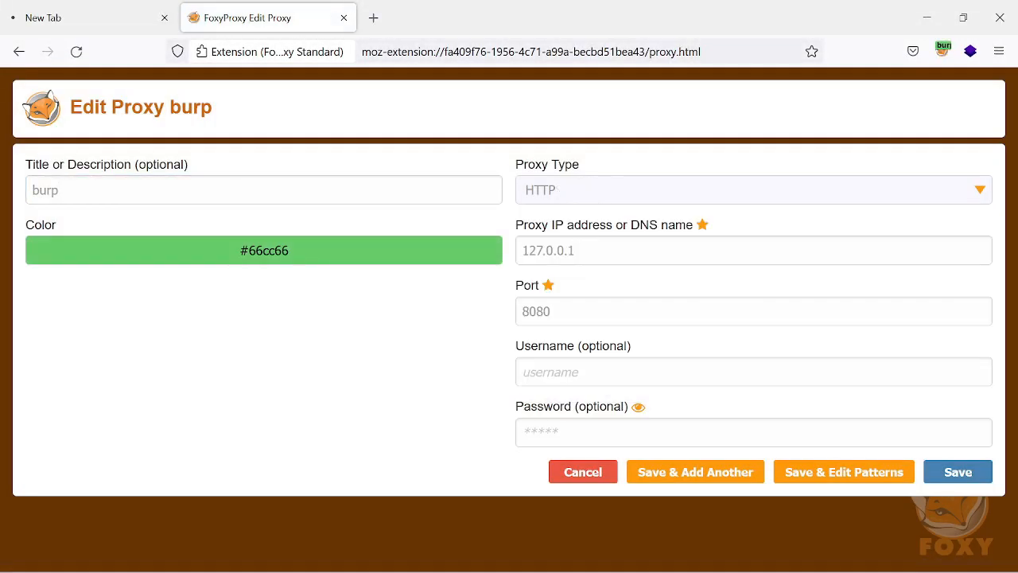
pyautogui.click(955, 475)
# Stop the pending google.com page load in Firefox and check the Proxy's HTTP history in Burp Suite
pyautogui.click(62, 5)
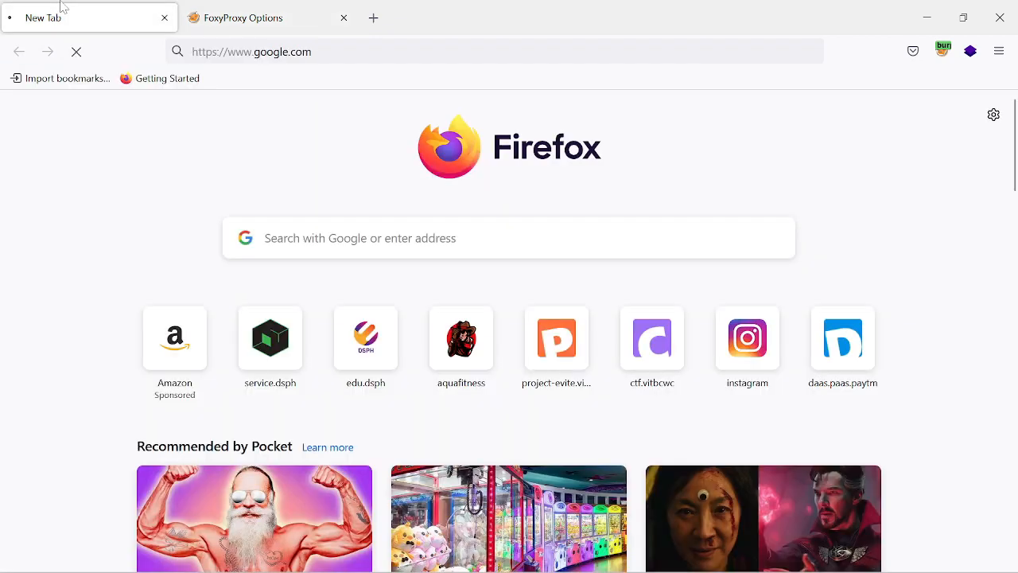
pyautogui.click(69, 58)
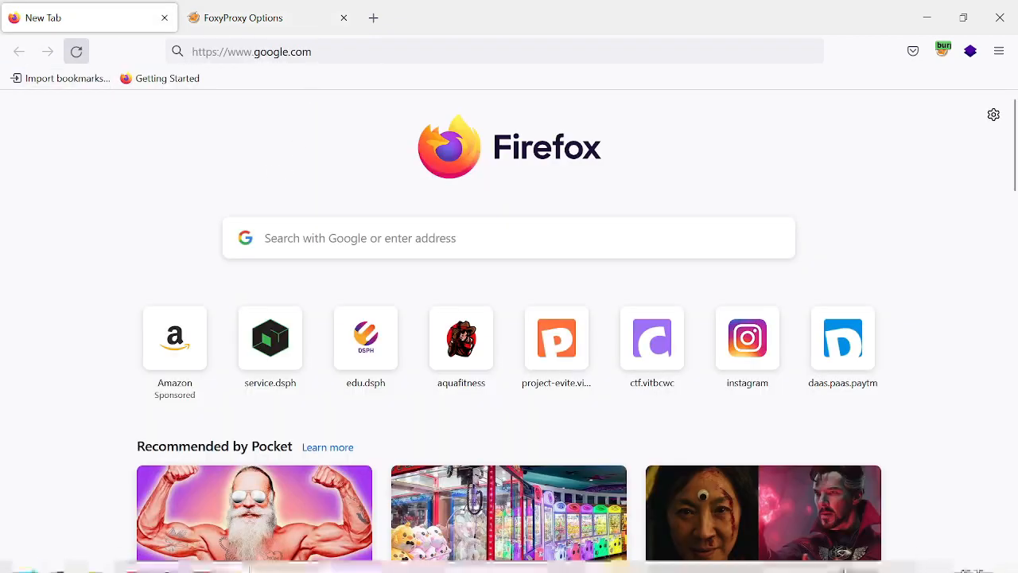
pyautogui.click(204, 552)
pyautogui.click(100, 70)
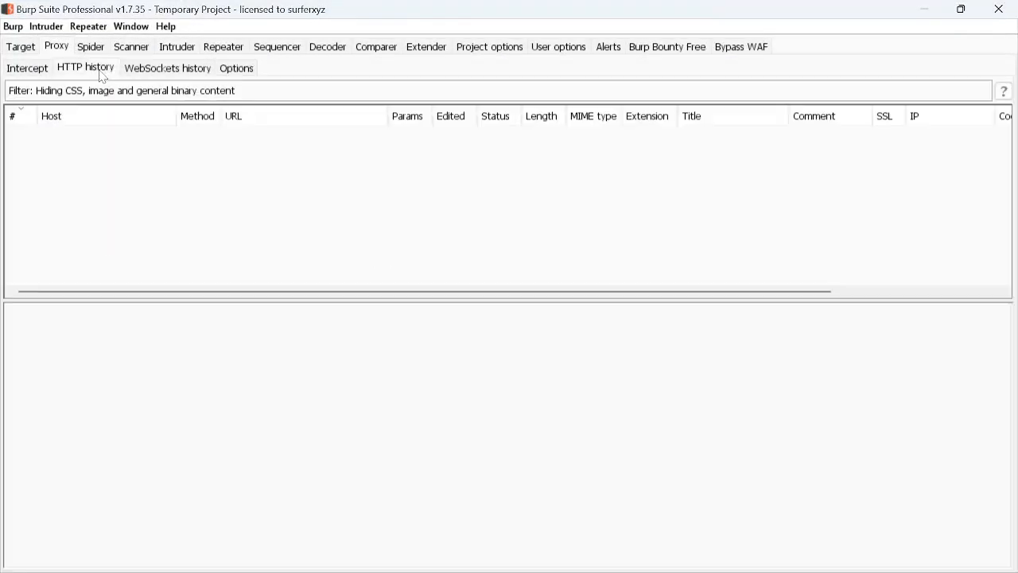
# Turn request interception off and on again in the Proxy, and return to Firefox
pyautogui.click(23, 76)
pyautogui.click(213, 115)
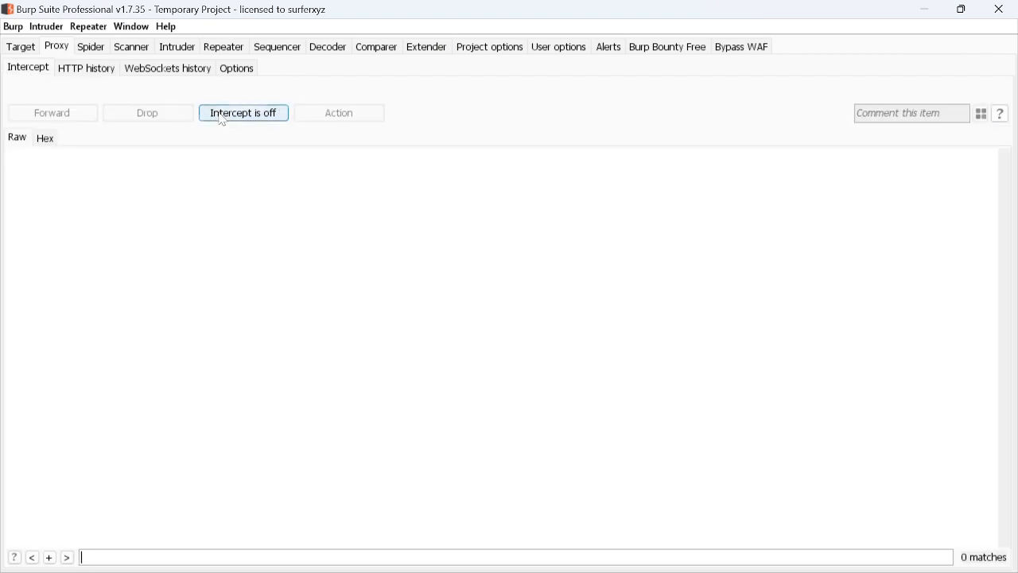
pyautogui.click(223, 120)
pyautogui.click(941, 10)
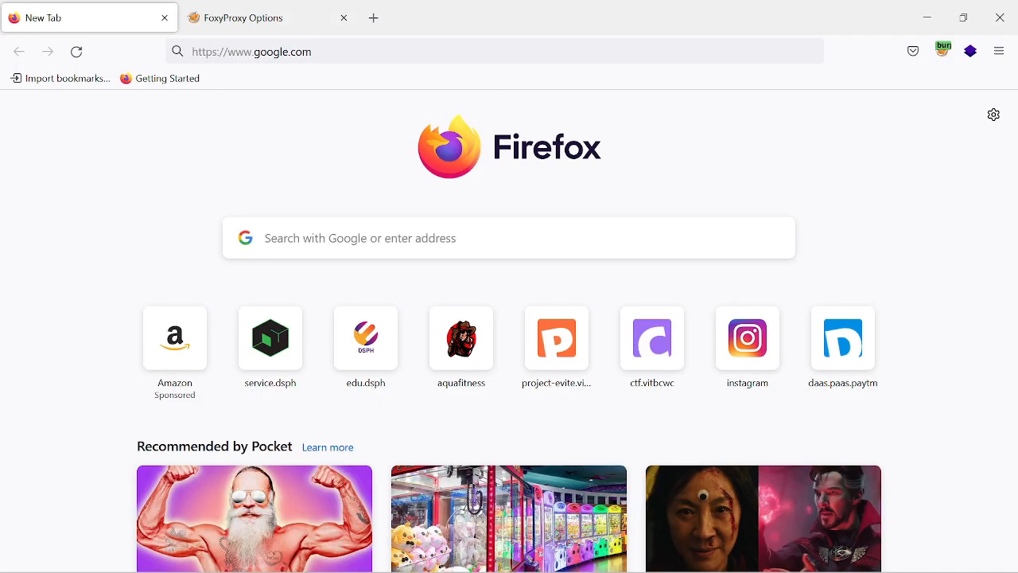
# Request google.com again in Firefox and examine the intercepted raw request in Burp Suite
pyautogui.click(314, 51)
pyautogui.press('Return')
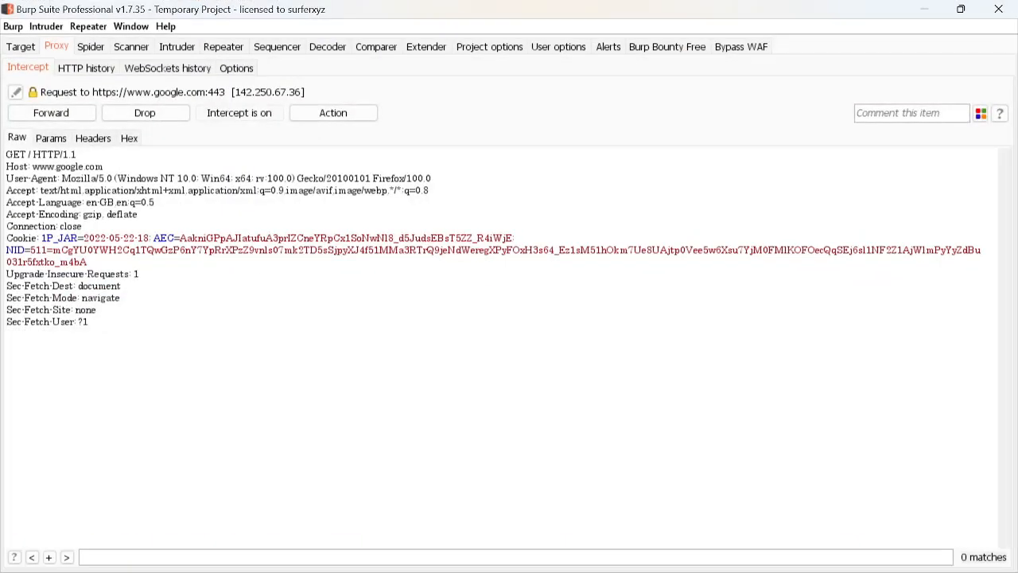
pyautogui.moveTo(103, 324); pyautogui.dragTo(7, 154)
pyautogui.click(120, 347)
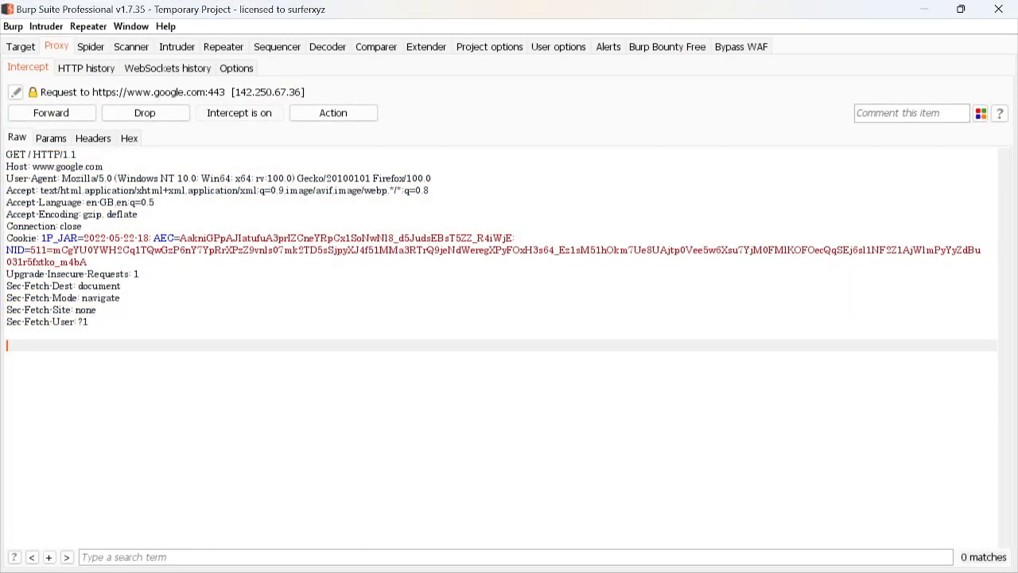
# Highlight the raw text of the intercepted google.com request, forward the request, and return to Firefox
pyautogui.moveTo(99, 323); pyautogui.dragTo(7, 154)
pyautogui.click(123, 287)
pyautogui.moveTo(99, 323); pyautogui.dragTo(7, 154)
pyautogui.click(123, 298)
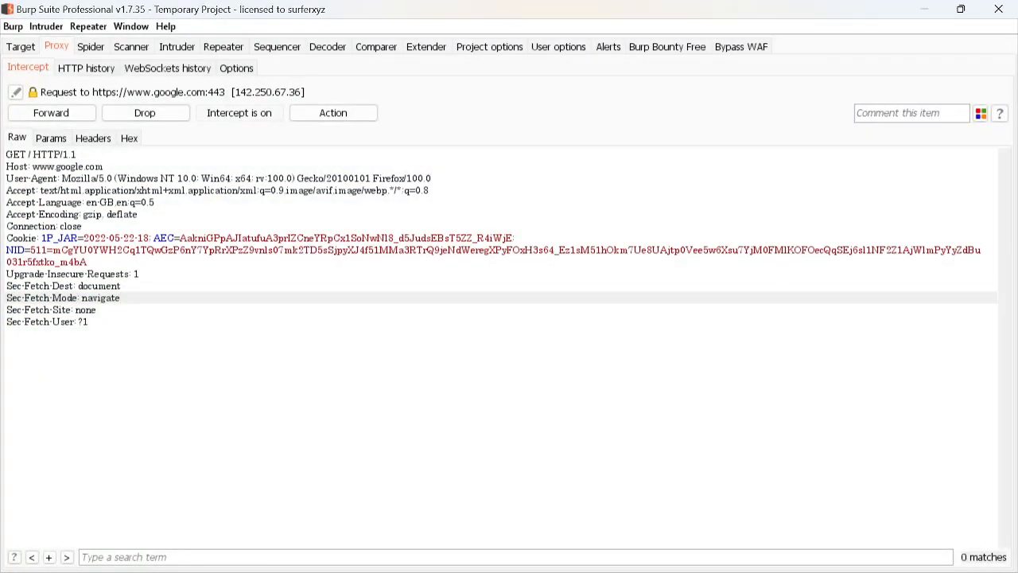
pyautogui.moveTo(89, 322); pyautogui.dragTo(7, 154)
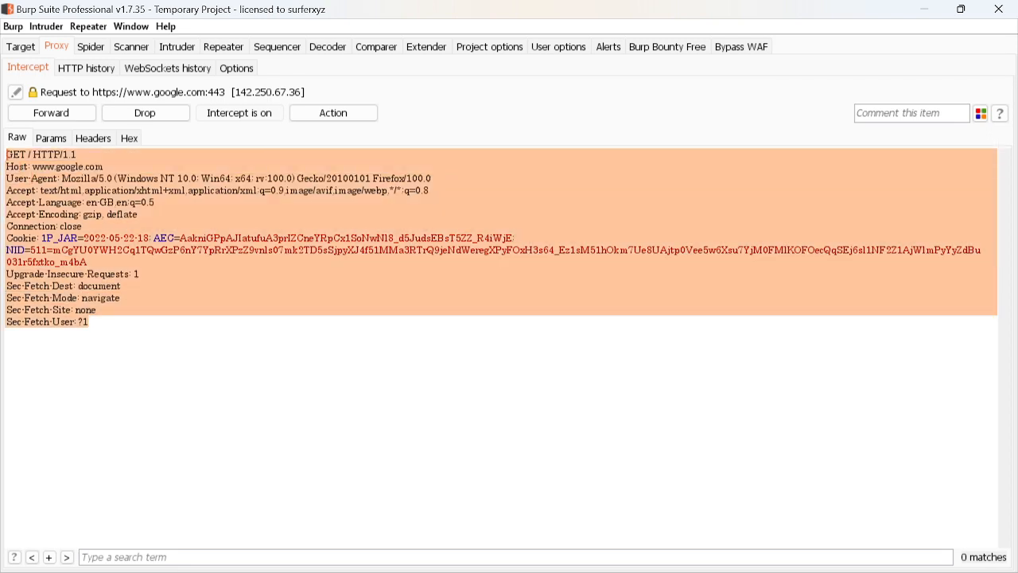
pyautogui.click(53, 114)
pyautogui.click(927, 9)
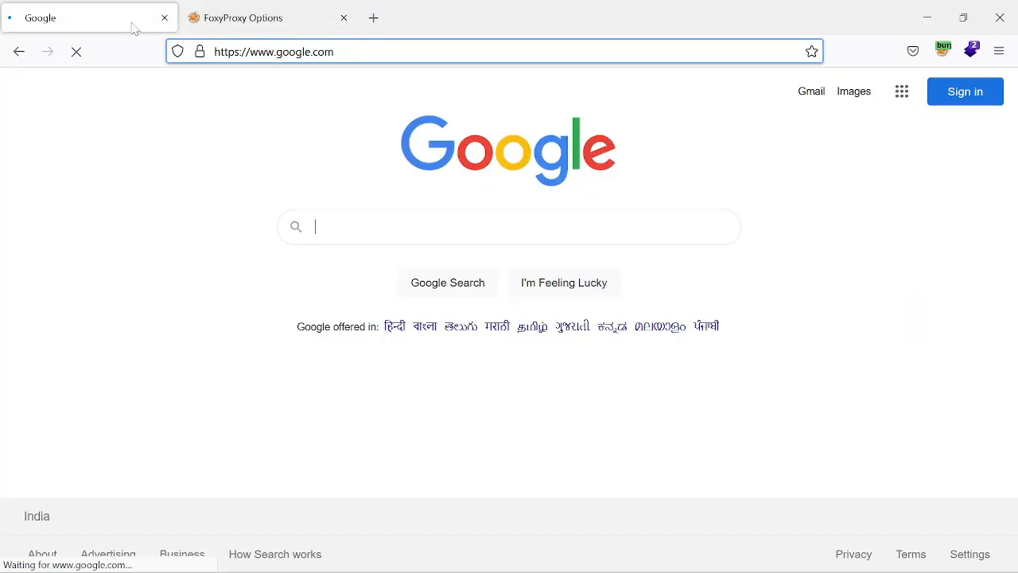
pyautogui.hotkey('ctrl', 'l')
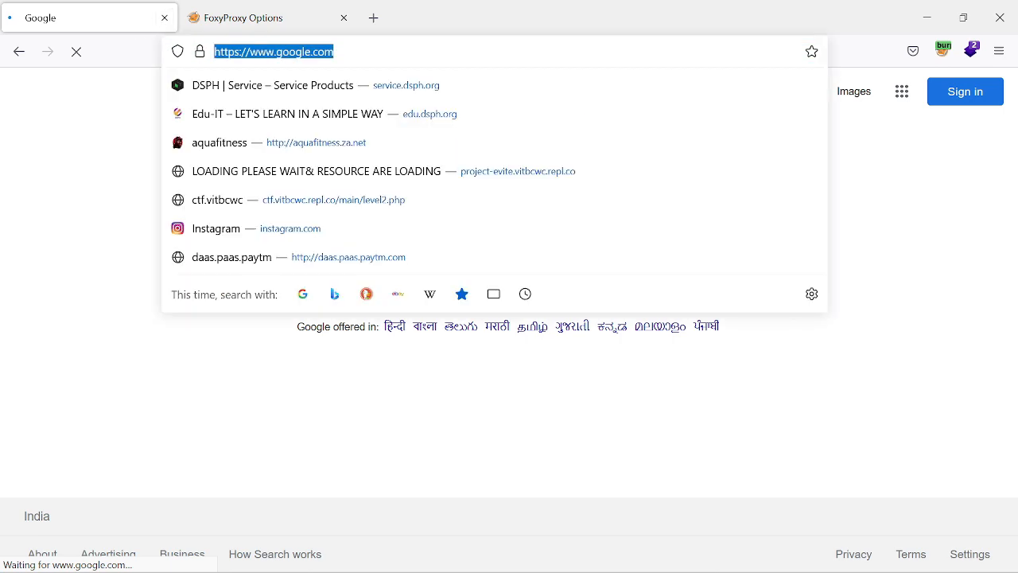
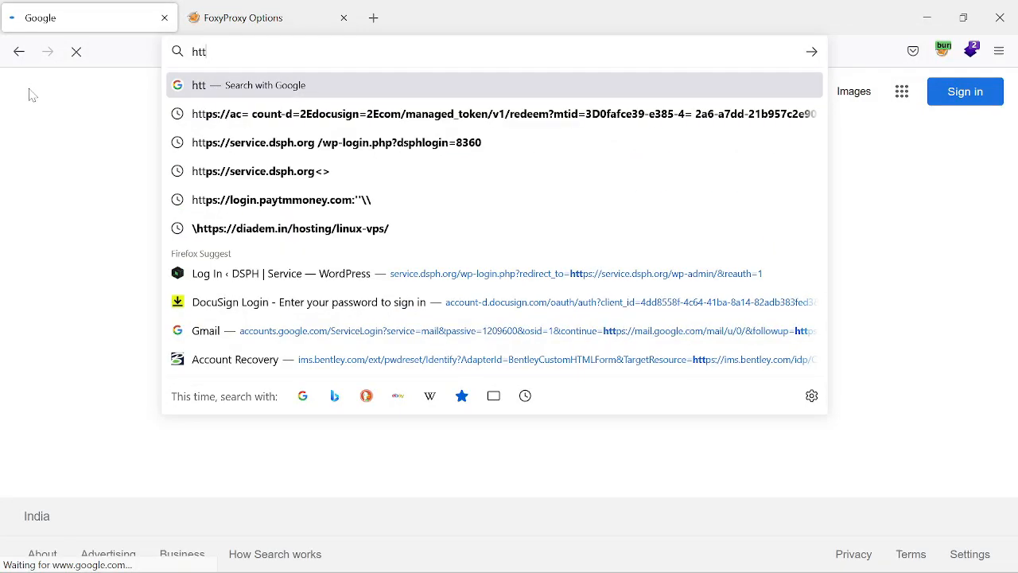
pyautogui.press('BackSpace')
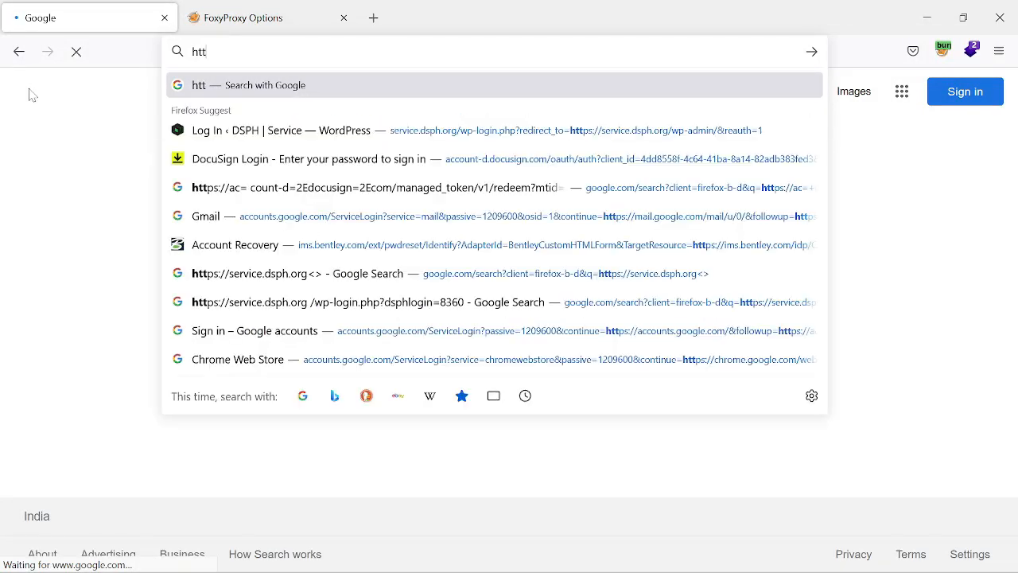
pyautogui.write('p://')
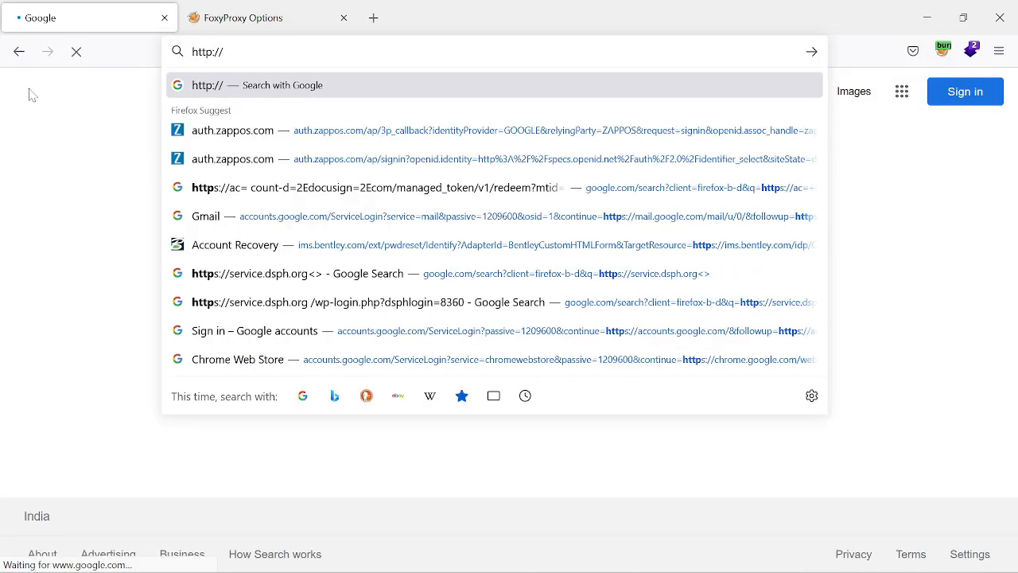
pyautogui.write('burp')
pyautogui.press('Return')
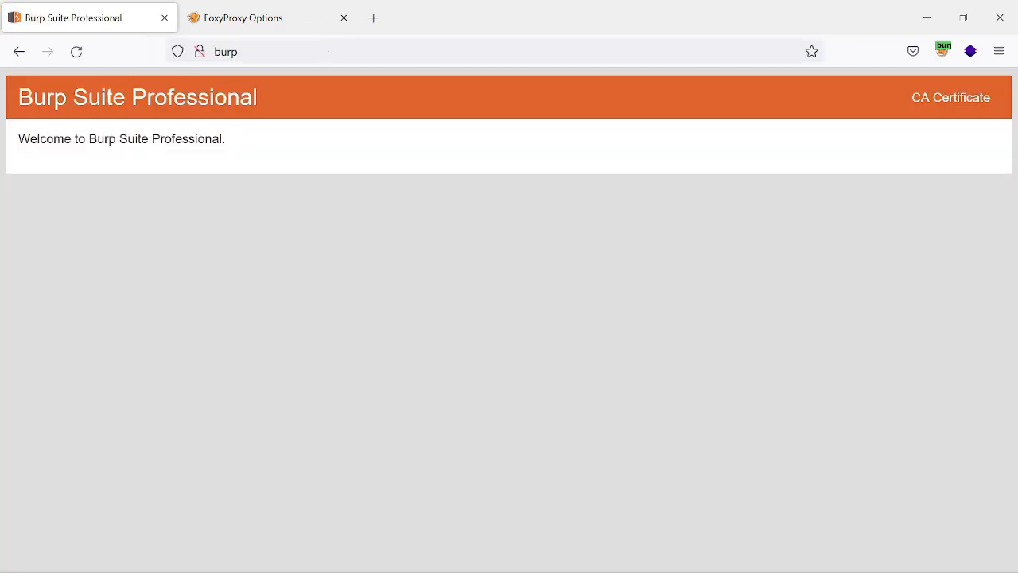
pyautogui.click(275, 52)
pyautogui.click(274, 52)
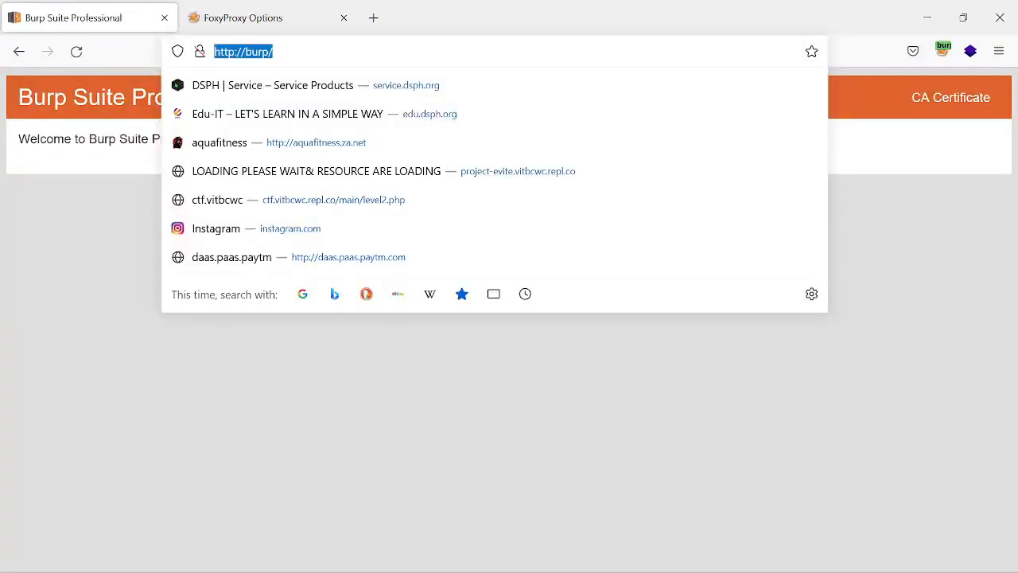
pyautogui.click(900, 181)
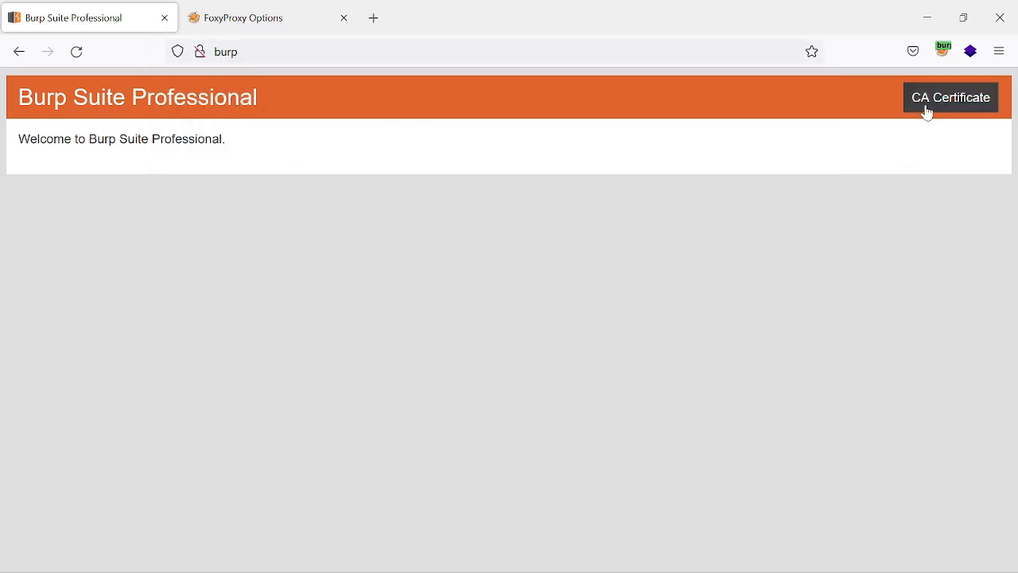
pyautogui.click(927, 112)
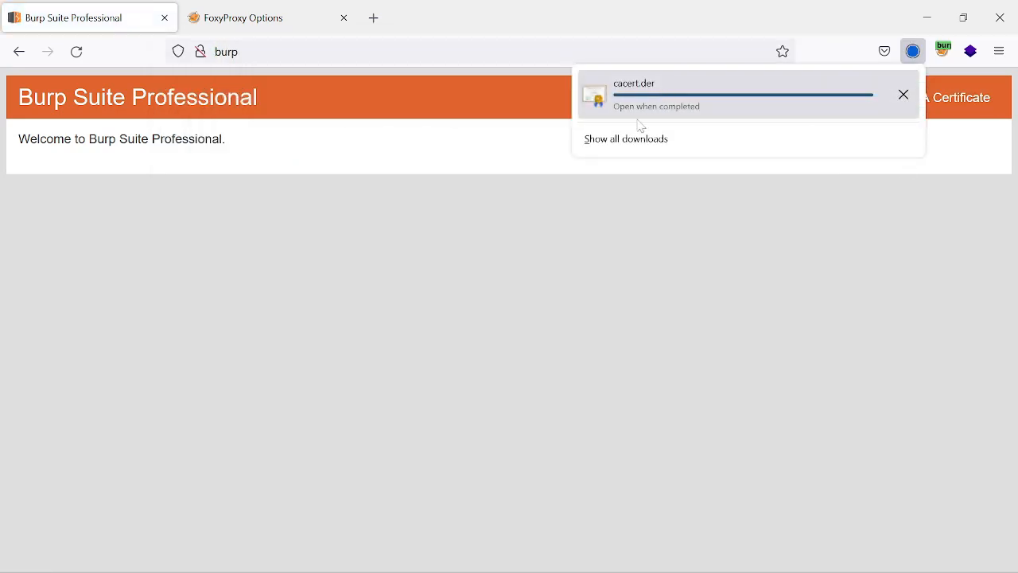
# Open the full Firefox settings in a new tab and look through the Home settings
pyautogui.click(374, 19)
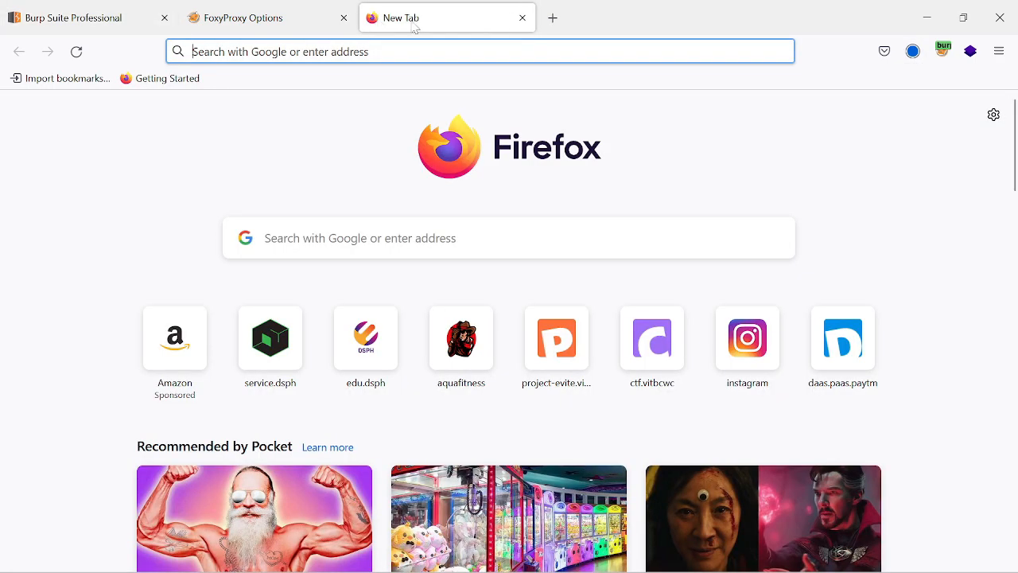
pyautogui.click(992, 116)
pyautogui.scroll(-4, 810, 325)
pyautogui.scroll(4, 477, 199)
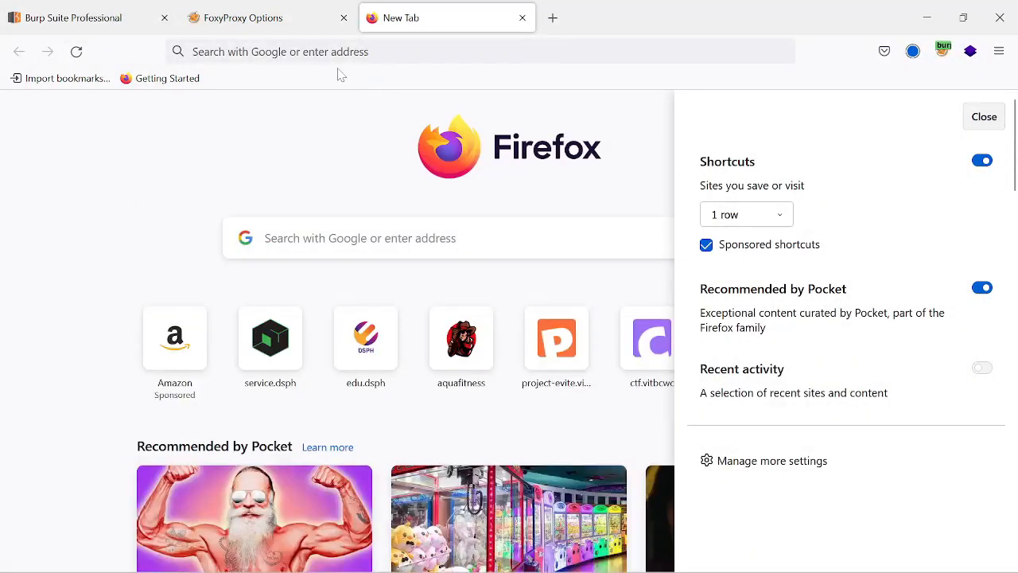
pyautogui.click(762, 462)
pyautogui.scroll(-2, 560, 150)
pyautogui.scroll(1, 560, 150)
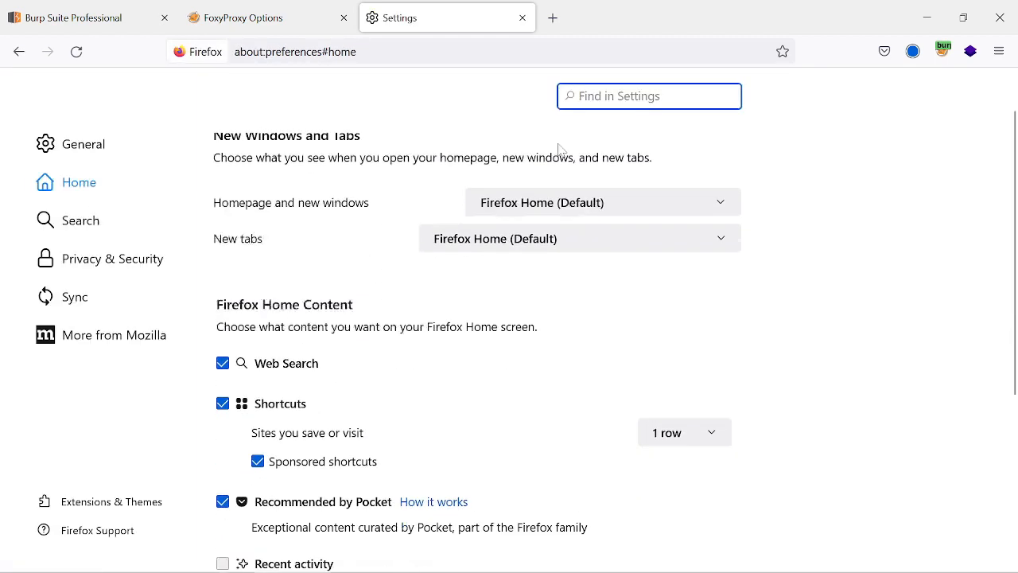
pyautogui.scroll(-3, 121, 297)
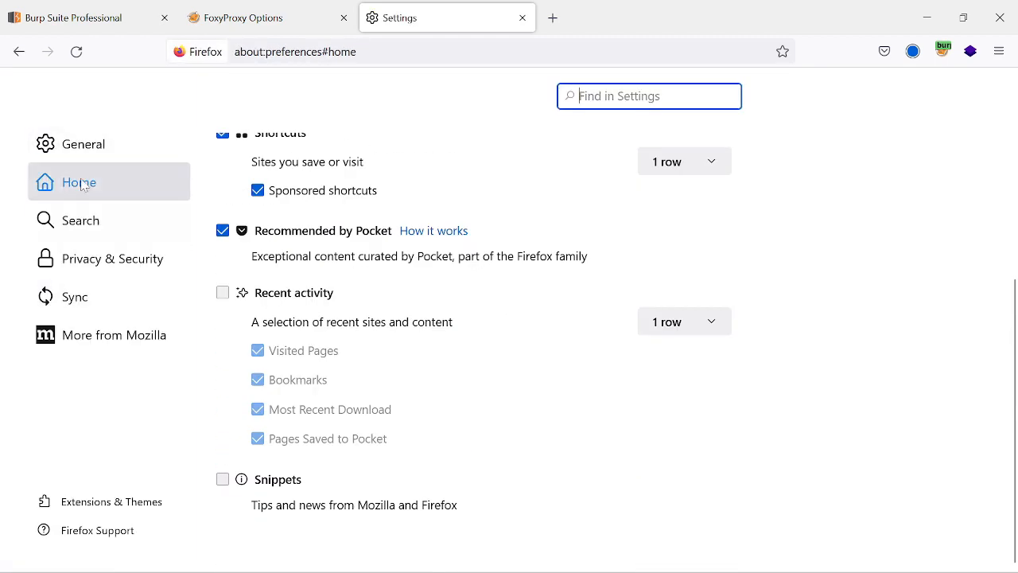
# Look through the General settings, search the settings for "cert", and open the Certificate Manager
pyautogui.click(89, 147)
pyautogui.scroll(-6, 465, 268)
pyautogui.scroll(-10, 465, 268)
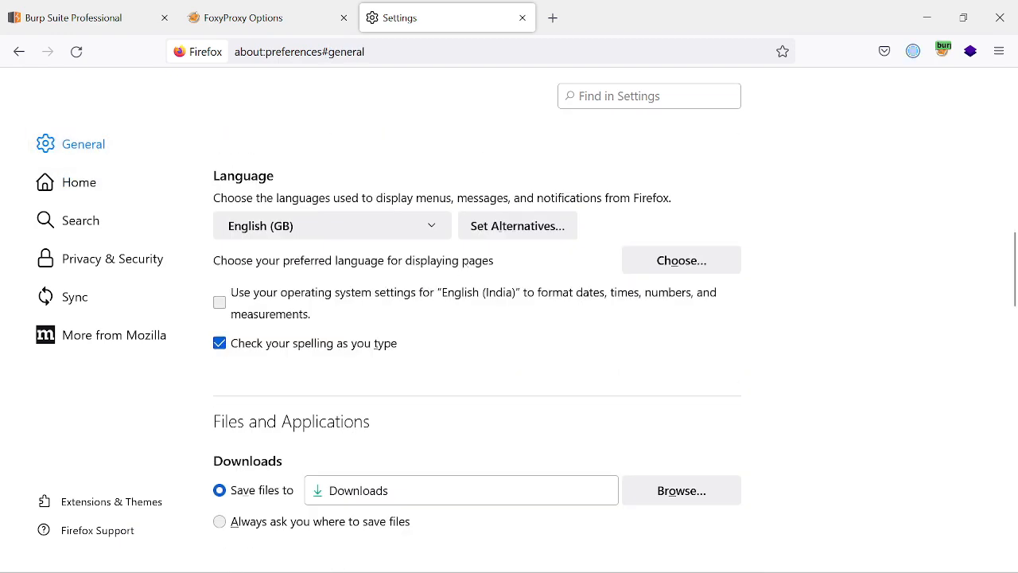
pyautogui.scroll(-10, 343, 268)
pyautogui.scroll(-8, 342, 268)
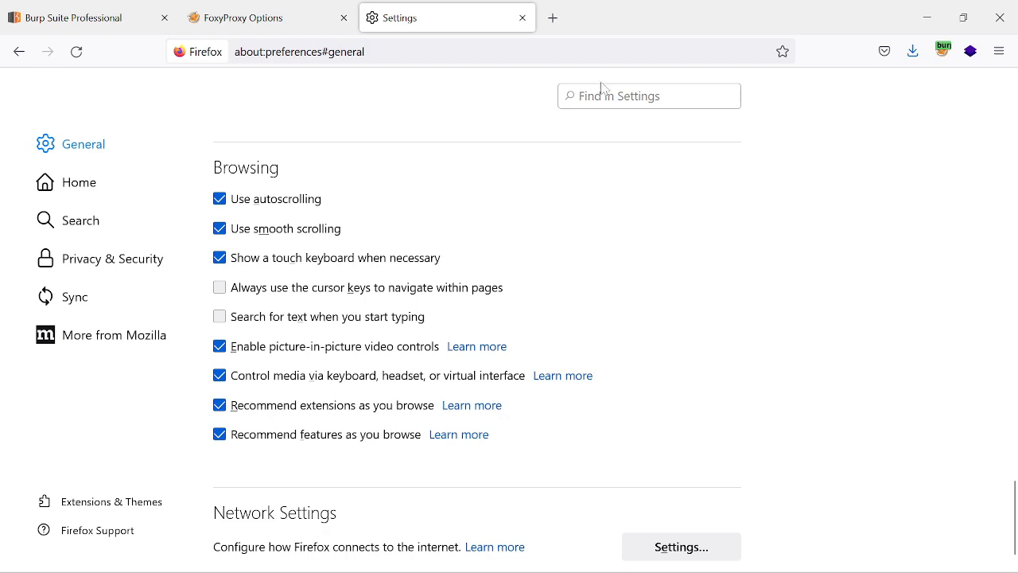
pyautogui.scroll(2, 603, 87)
pyautogui.click(603, 91)
pyautogui.write('cert')
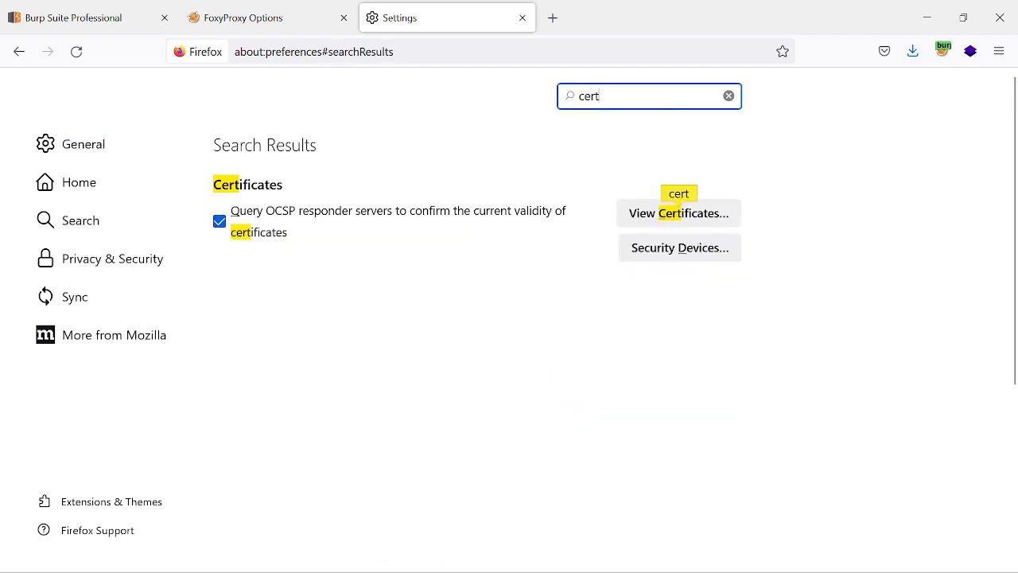
pyautogui.click(656, 223)
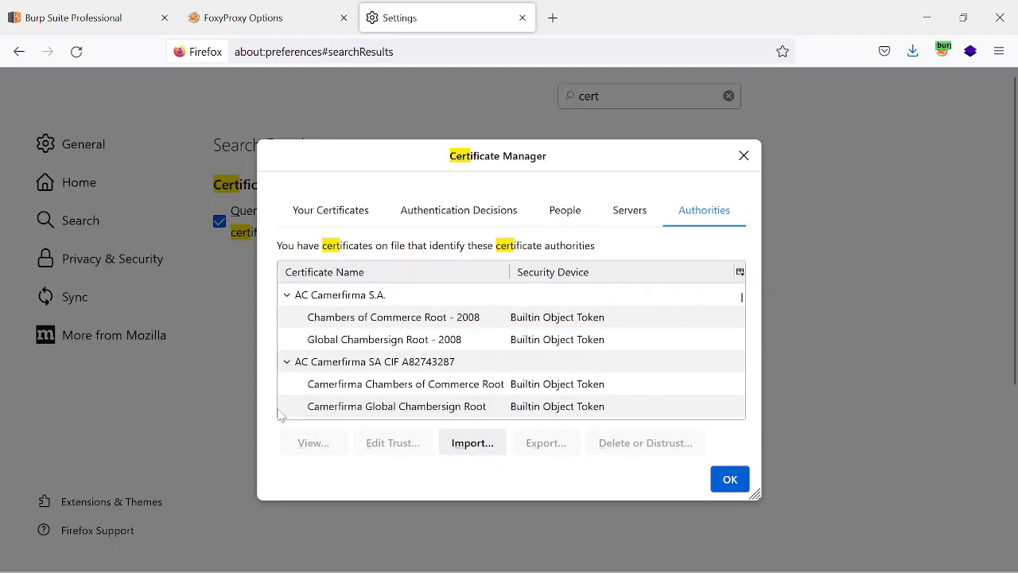
# Try to import cacert from the Downloads folder as a certificate authority, and close the Certificate Manager and the Settings page
pyautogui.click(458, 442)
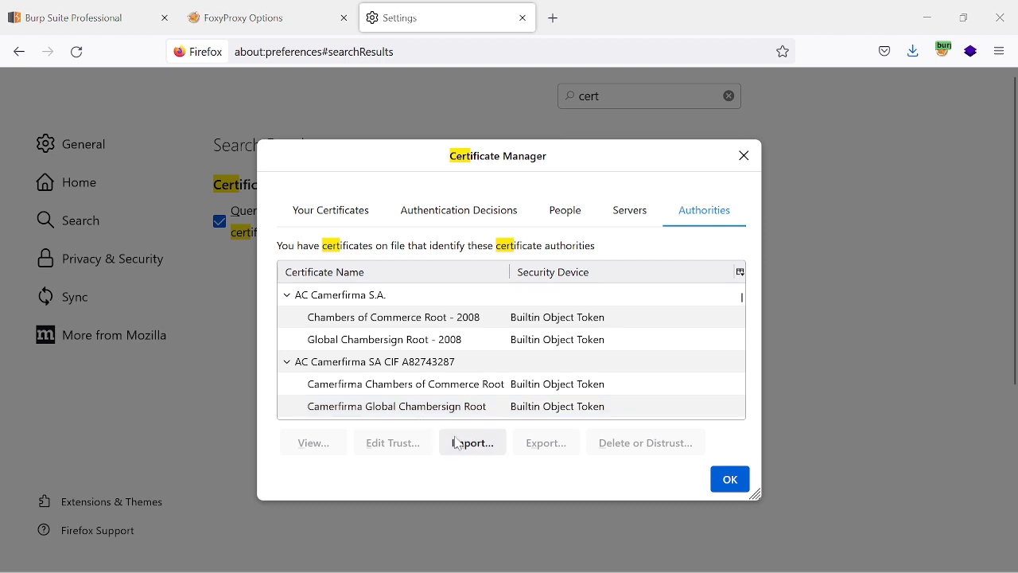
pyautogui.scroll(2, 48, 179)
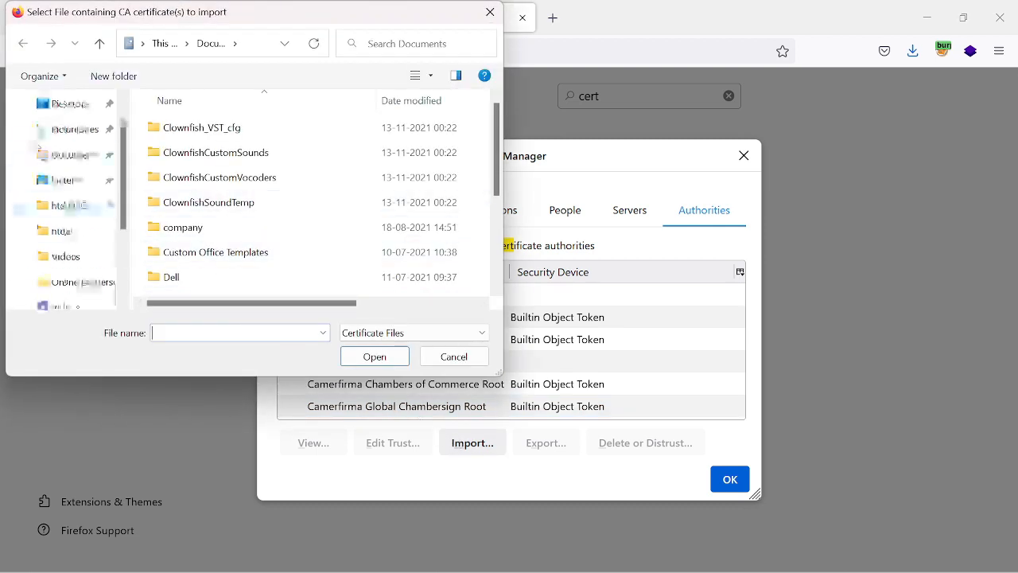
pyautogui.click(64, 109)
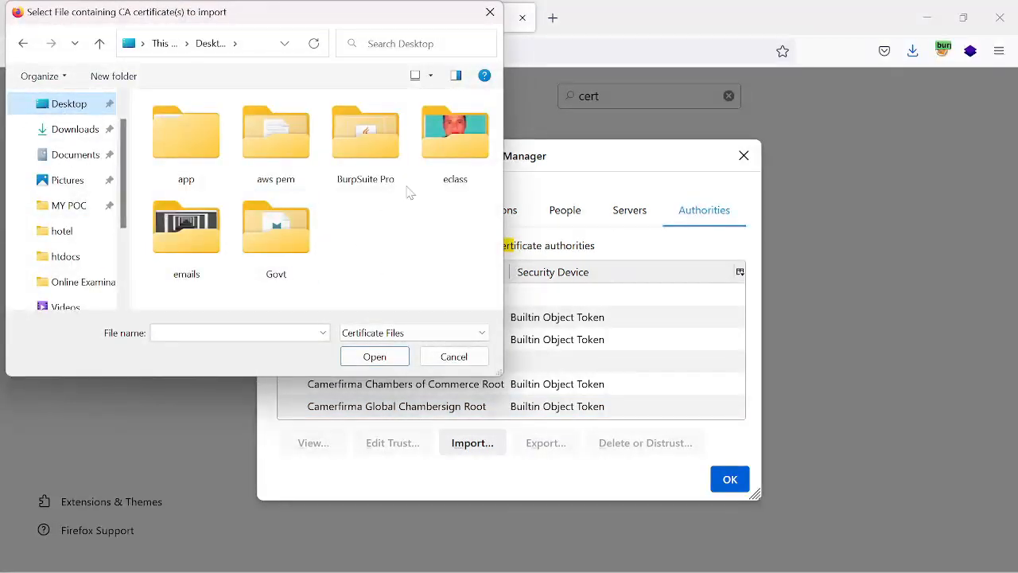
pyautogui.click(75, 156)
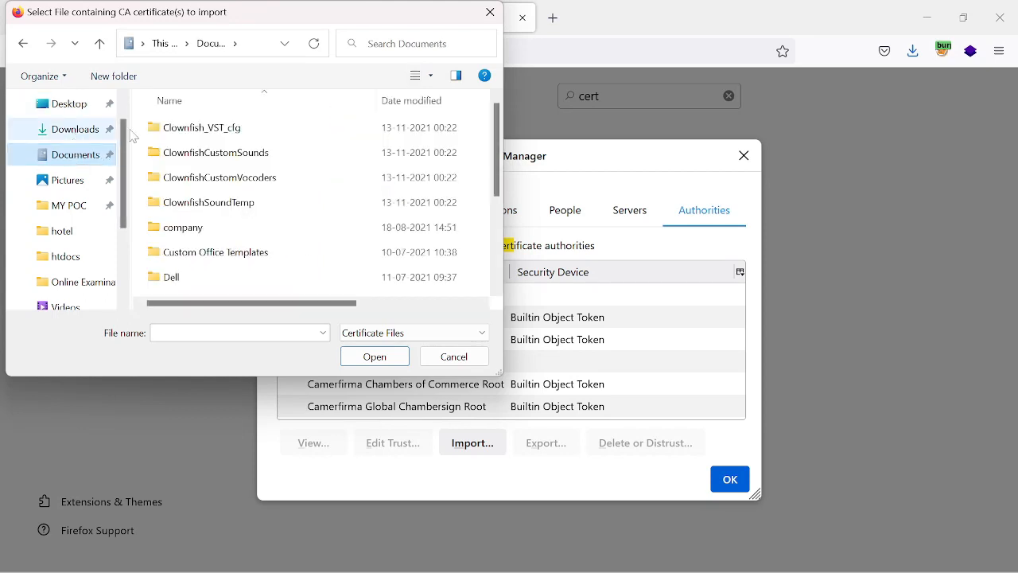
pyautogui.click(74, 130)
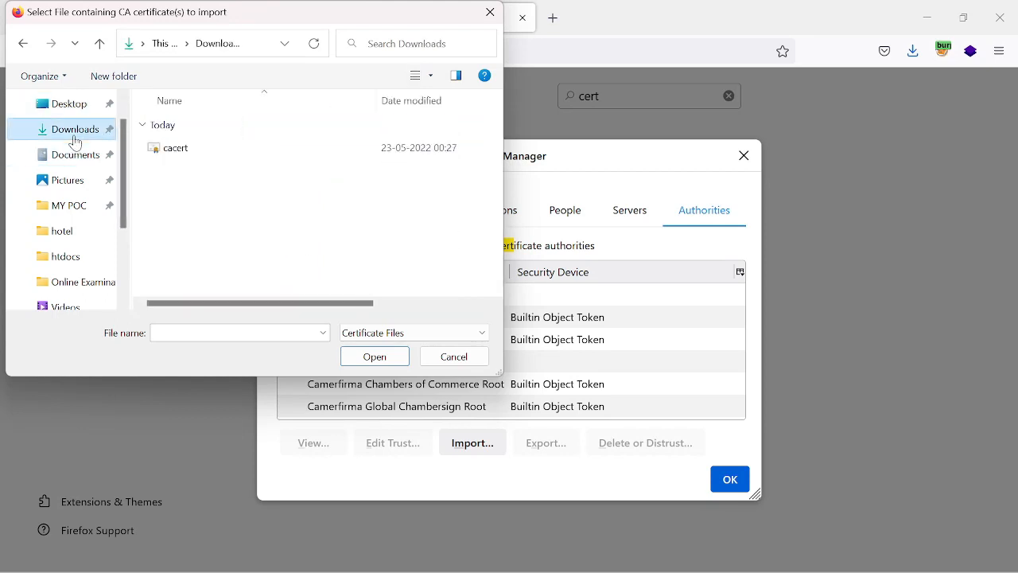
pyautogui.click(239, 153)
pyautogui.click(367, 362)
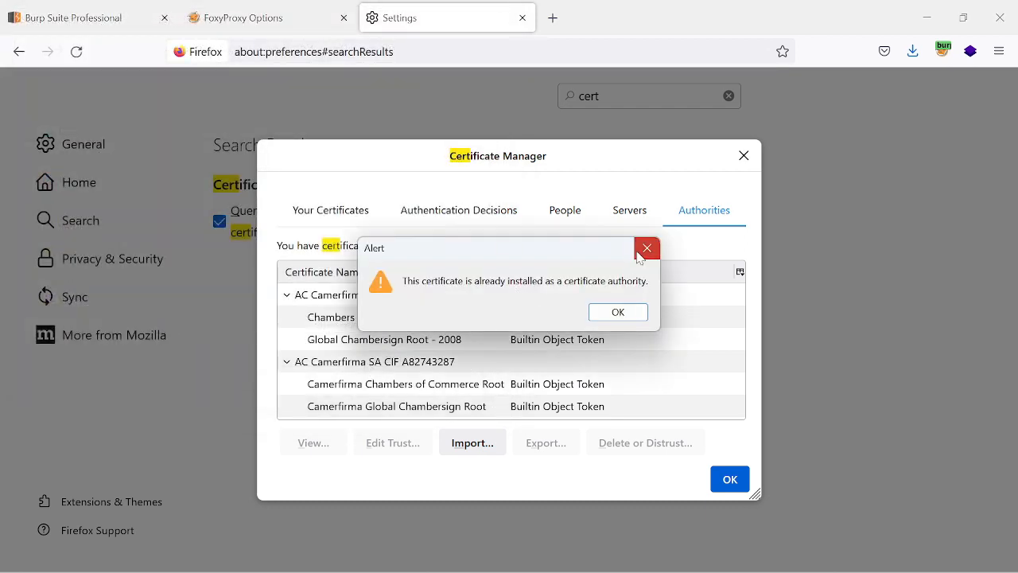
pyautogui.click(646, 249)
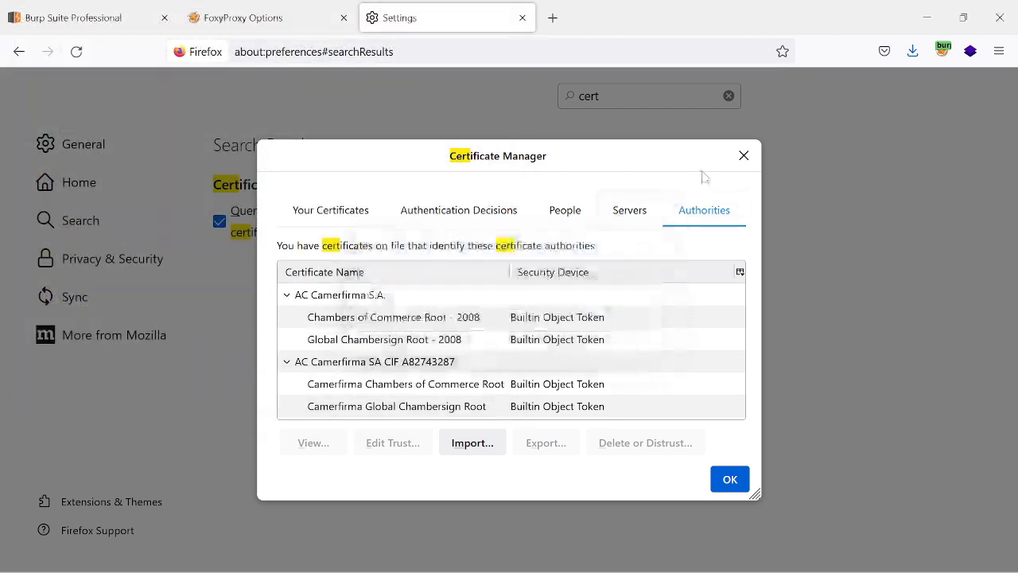
pyautogui.click(743, 156)
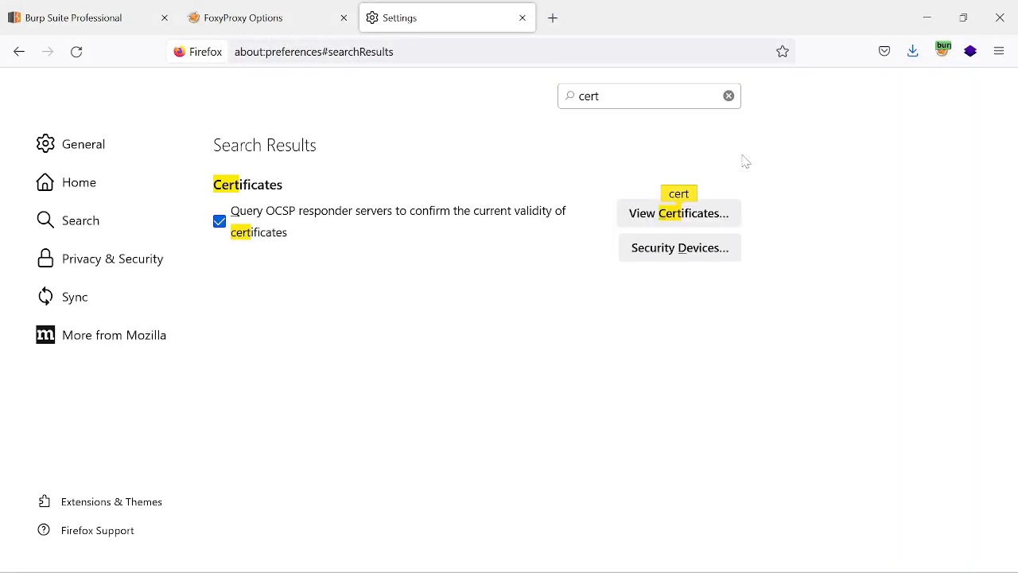
pyautogui.click(525, 18)
pyautogui.click(322, 52)
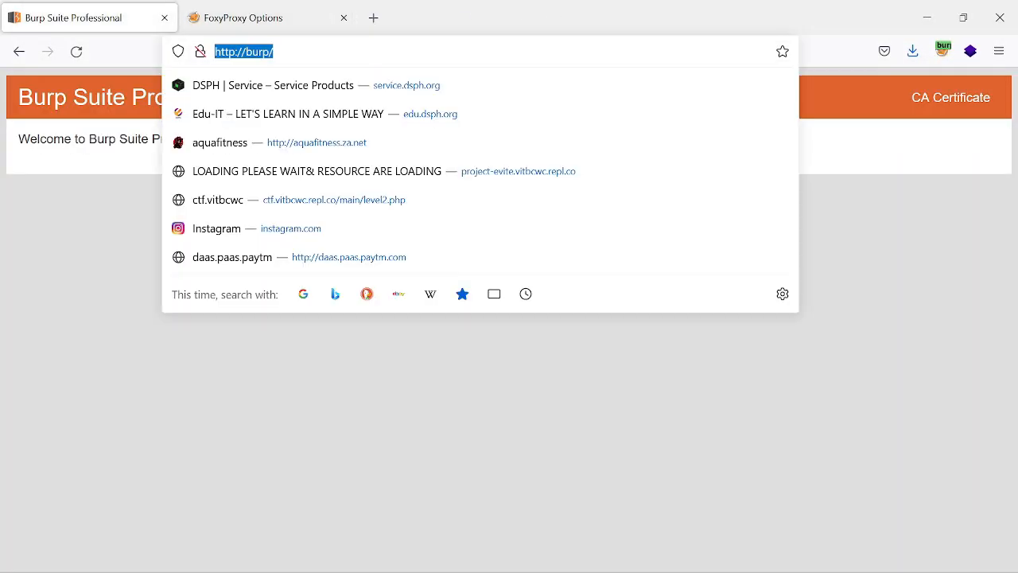
pyautogui.press('BackSpace')
pyautogui.write('iuwehgfuic\\')
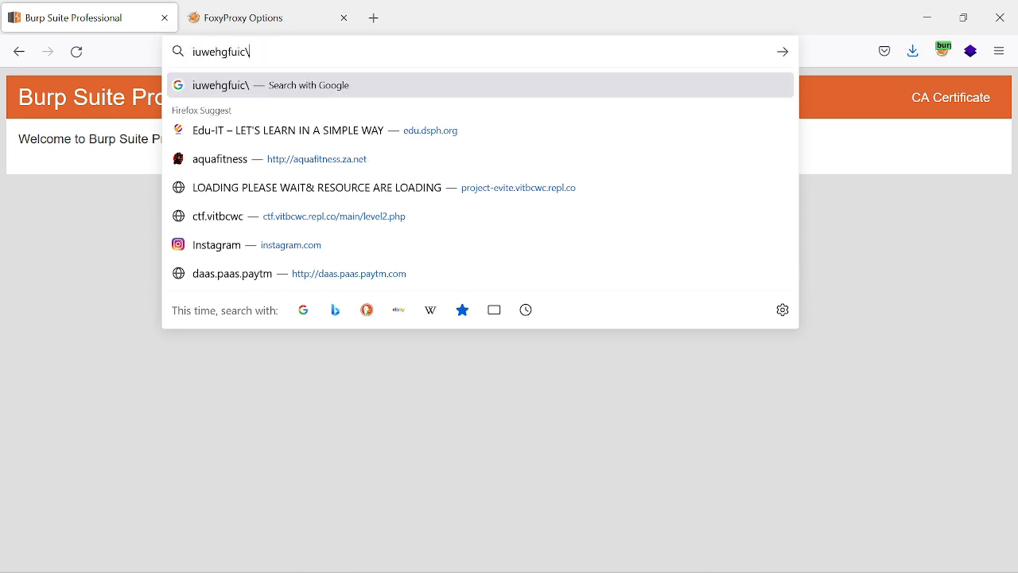
pyautogui.press('BackSpace')
pyautogui.press('BackSpace')
pyautogui.press('F12')
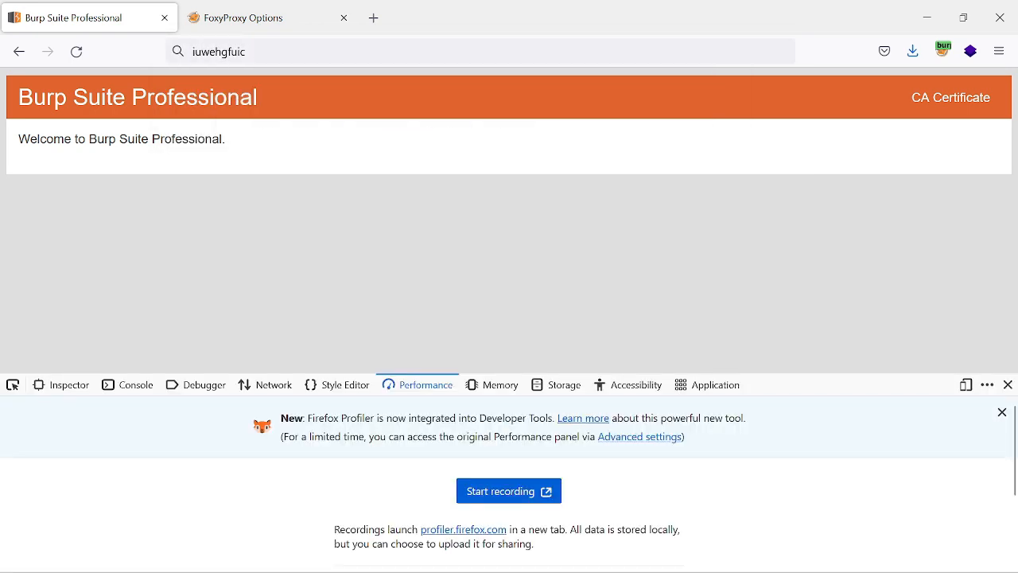
pyautogui.click(1009, 386)
# Request google.com in Firefox, switch to Burp Suite, and forward the held request
pyautogui.hotkey('ctrl', 'l')
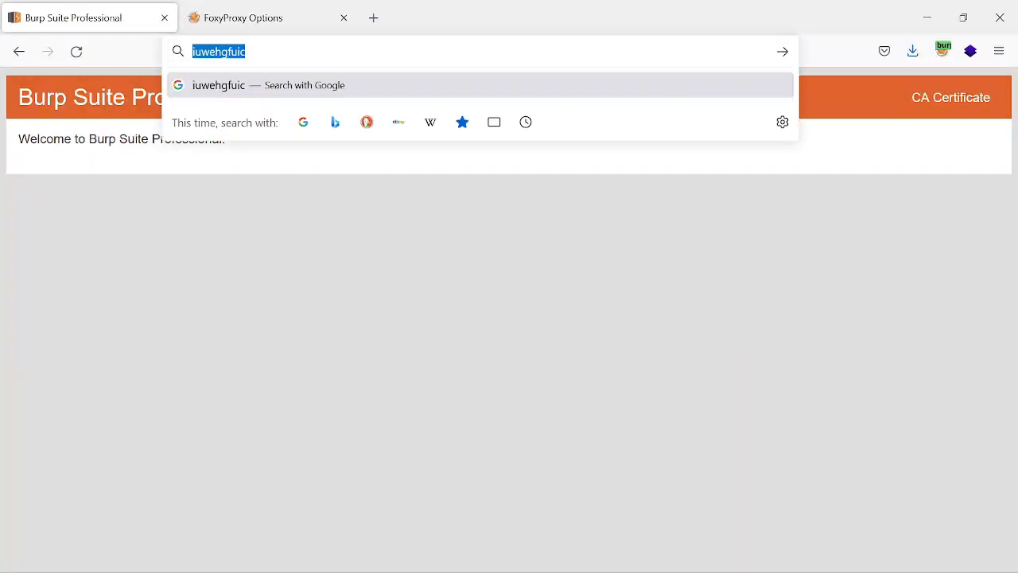
pyautogui.press('BackSpace')
pyautogui.write('google')
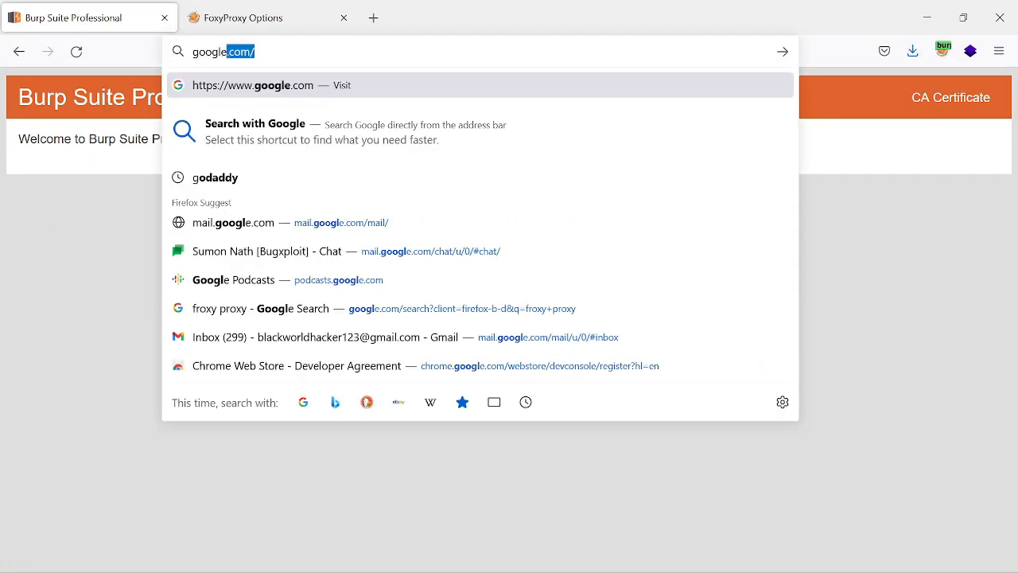
pyautogui.write('.co')
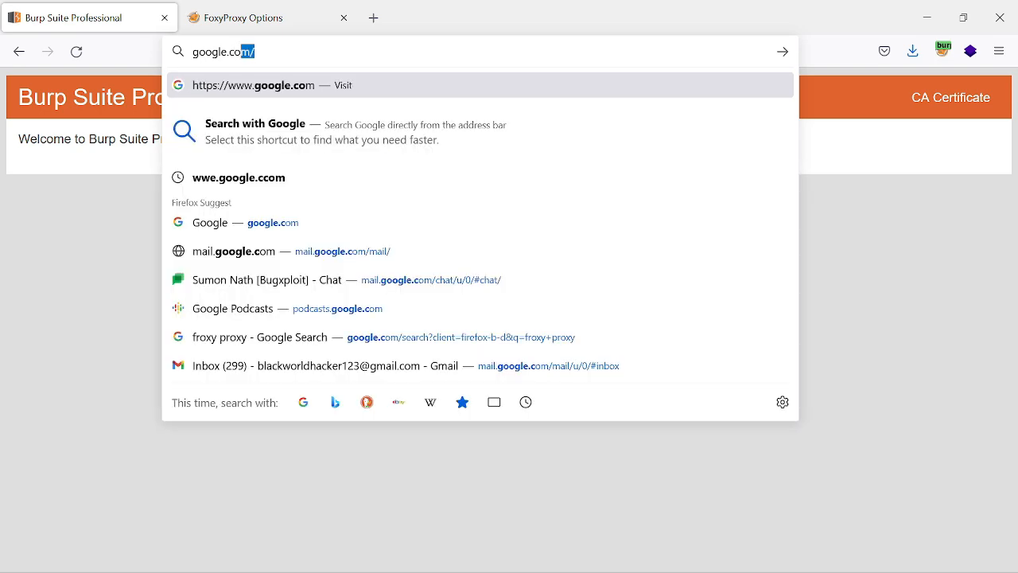
pyautogui.press('Return')
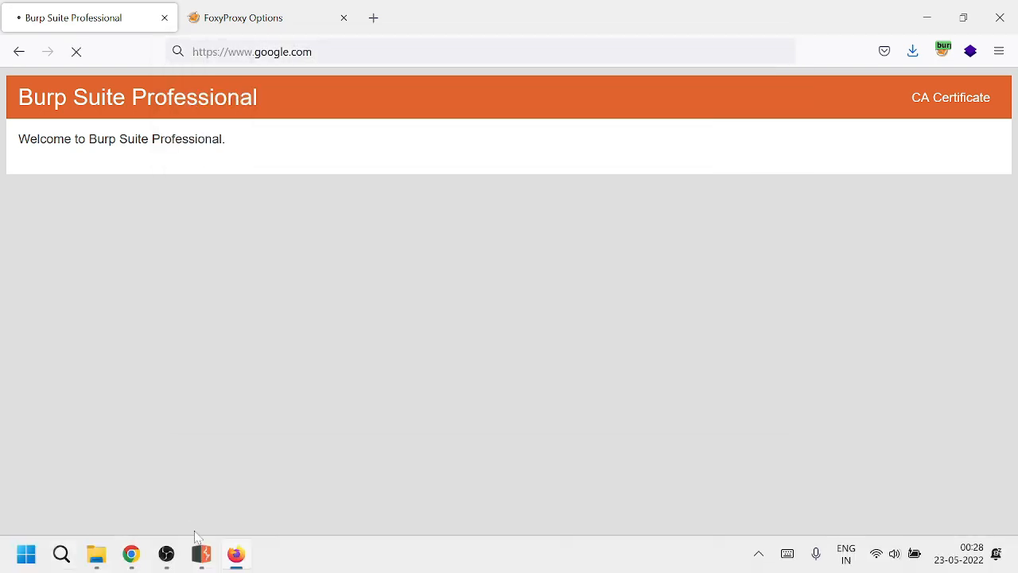
pyautogui.click(202, 555)
pyautogui.click(47, 118)
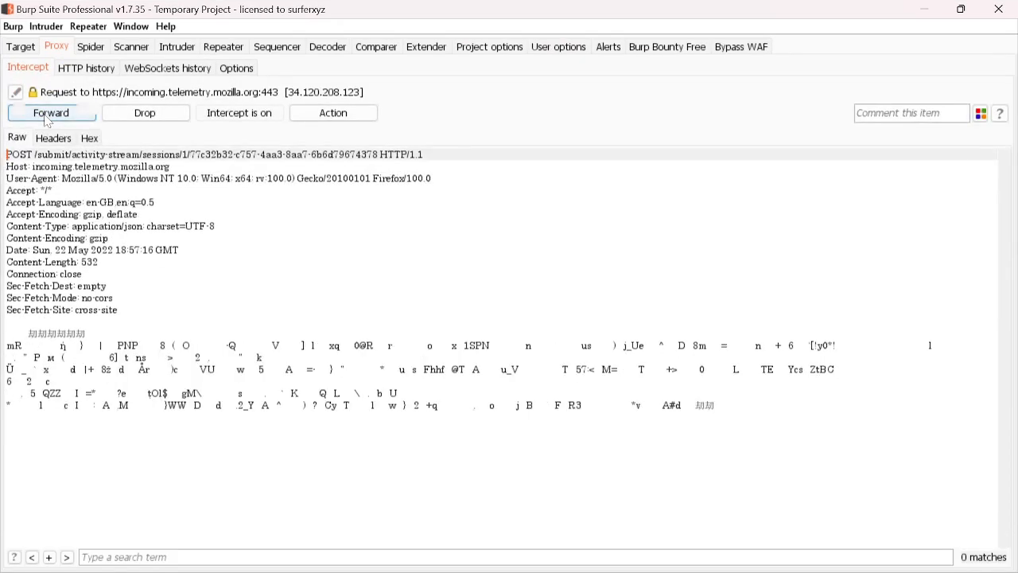
# Forward the remaining held requests and turn request interception off
pyautogui.click(48, 115)
pyautogui.click(47, 115)
pyautogui.click(48, 116)
pyautogui.click(48, 115)
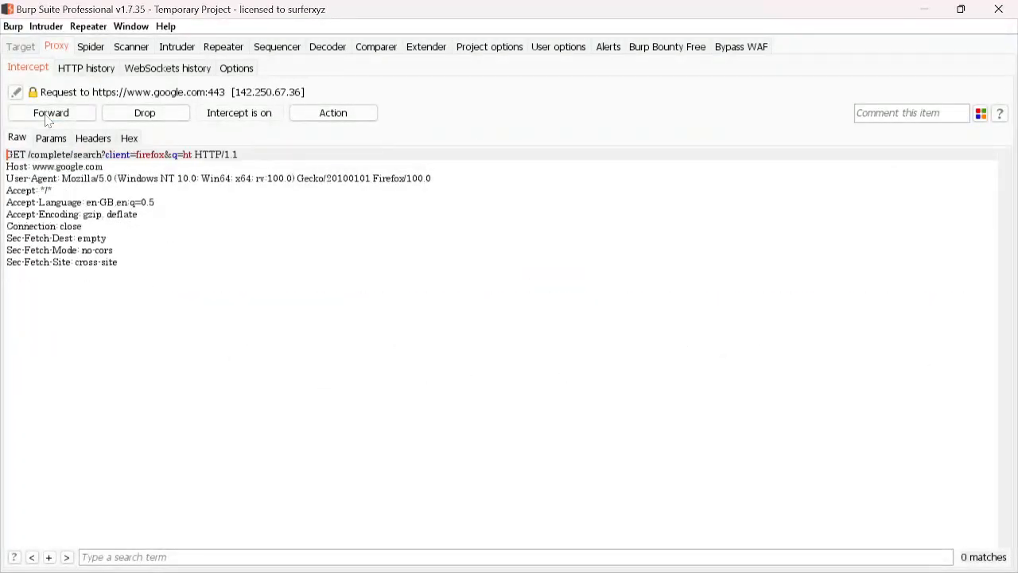
pyautogui.click(47, 121)
pyautogui.click(259, 115)
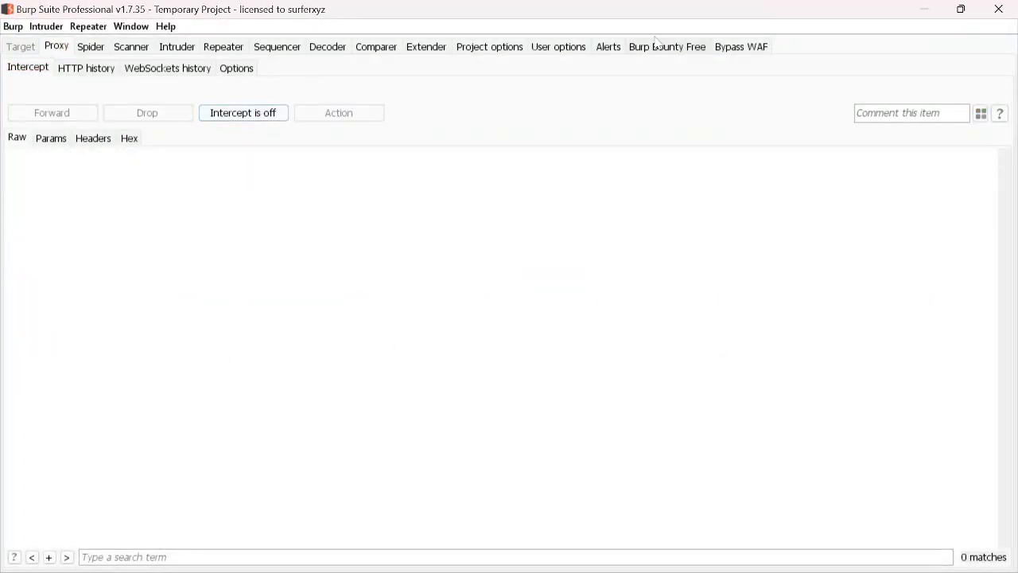
# Check the Google page in Firefox, return to Burp Suite, and look through the target's site map
pyautogui.click(926, 13)
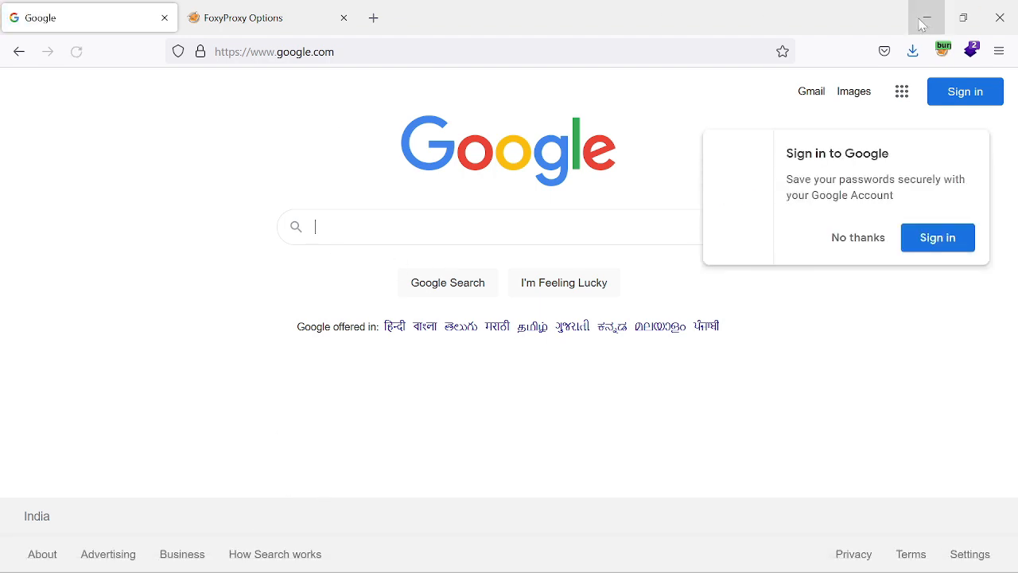
pyautogui.click(201, 554)
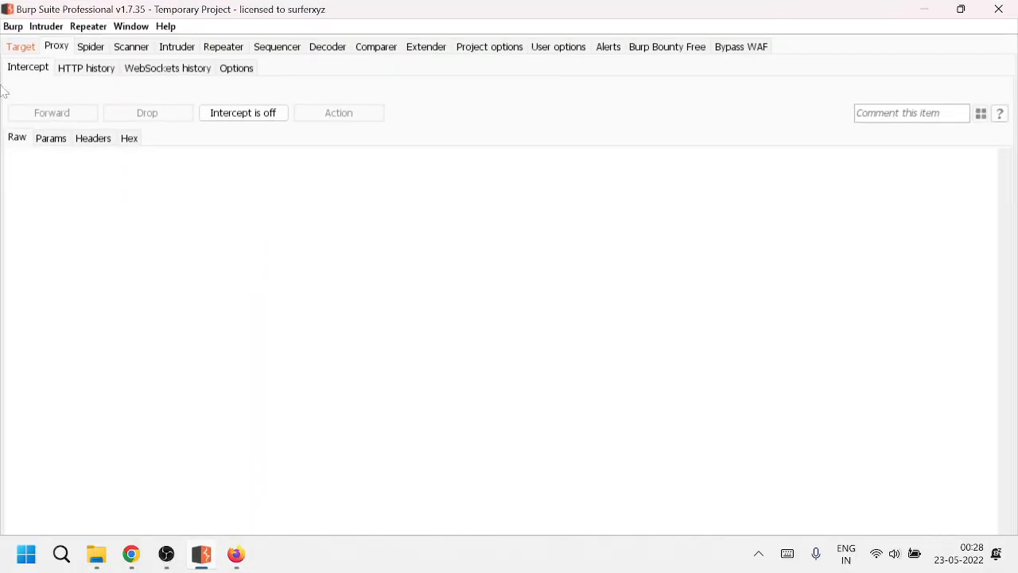
pyautogui.click(20, 47)
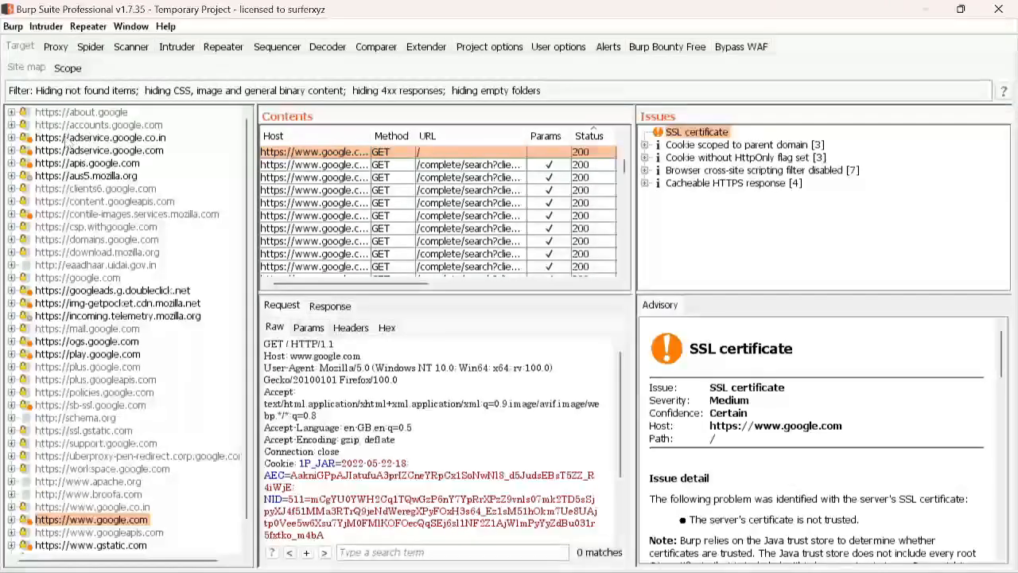
pyautogui.scroll(-1, 131, 451)
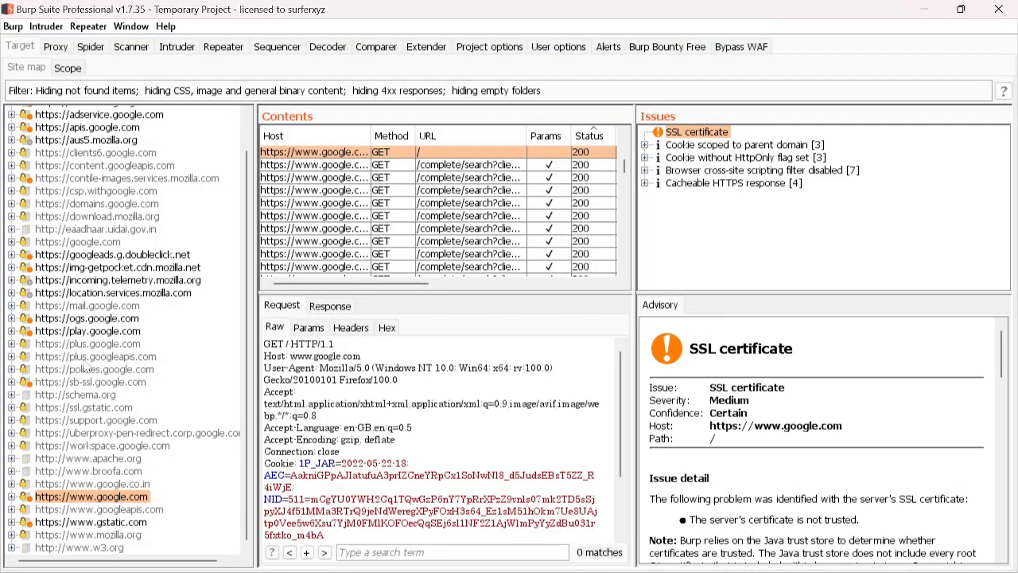
pyautogui.scroll(2, 92, 334)
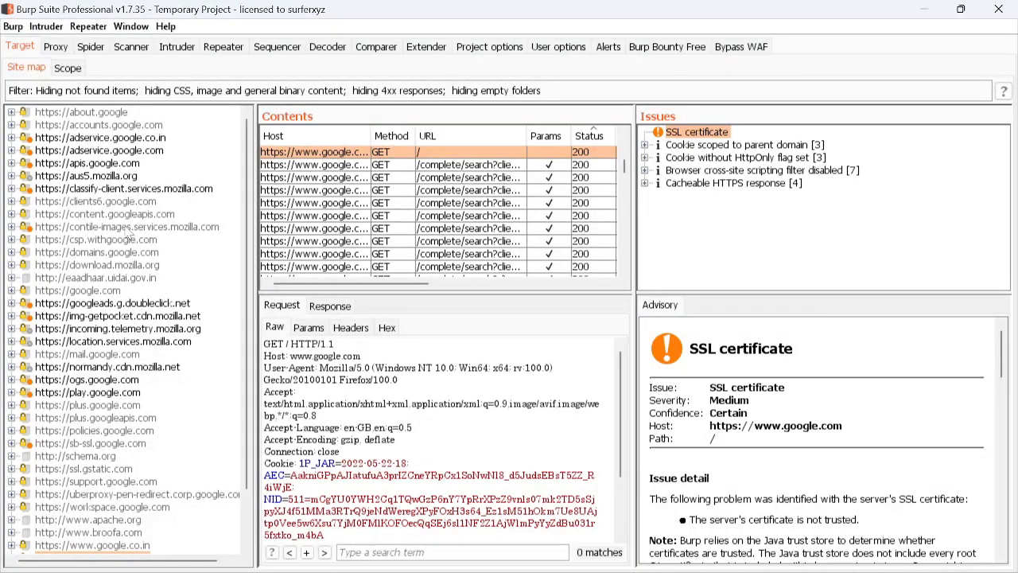
# Inspect the aus5.mozilla.org host in the site map and its recorded update requests
pyautogui.click(127, 227)
pyautogui.click(88, 176)
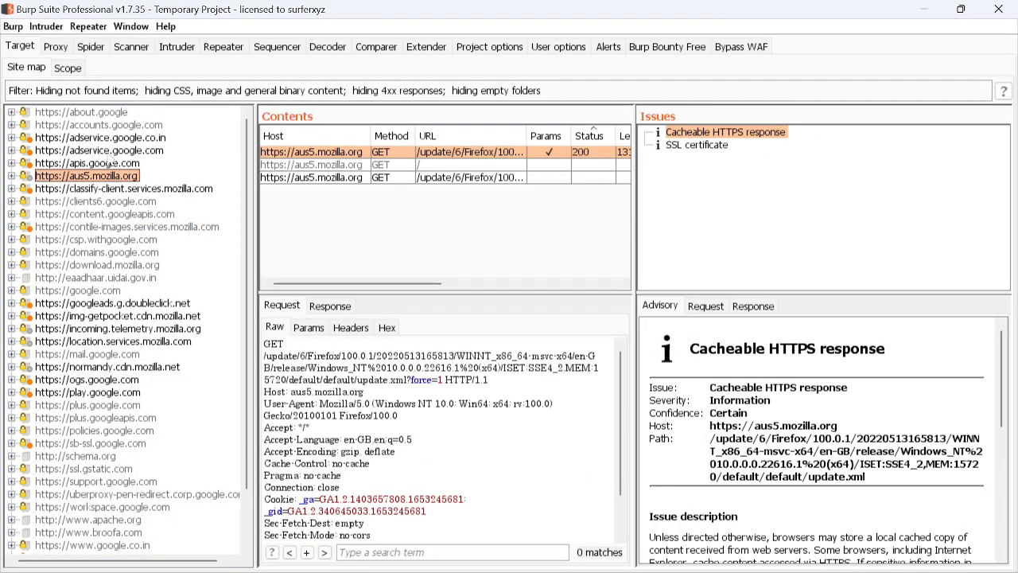
pyautogui.scroll(-2, 112, 240)
pyautogui.scroll(2, 112, 240)
pyautogui.click(482, 169)
pyautogui.click(476, 178)
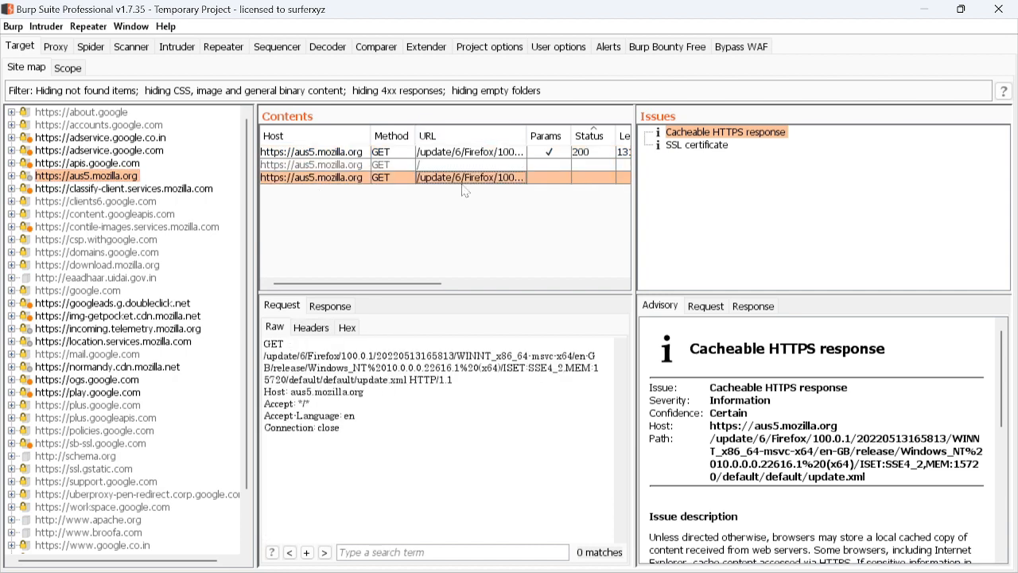
# View the site map contents for accounts.google.com, google.com and plus.google.com
pyautogui.click(56, 138)
pyautogui.click(69, 125)
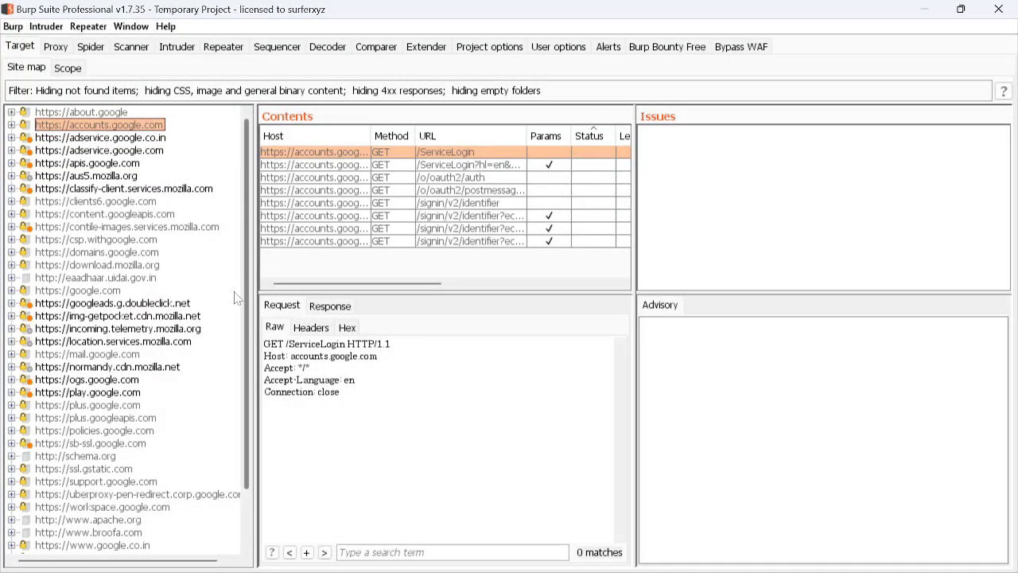
pyautogui.scroll(-2, 203, 299)
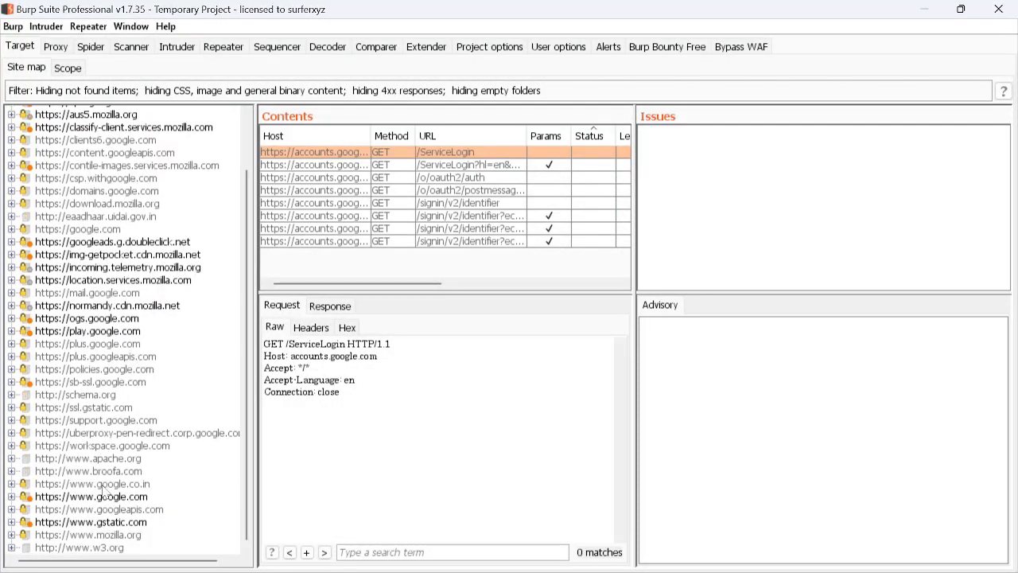
pyautogui.click(78, 229)
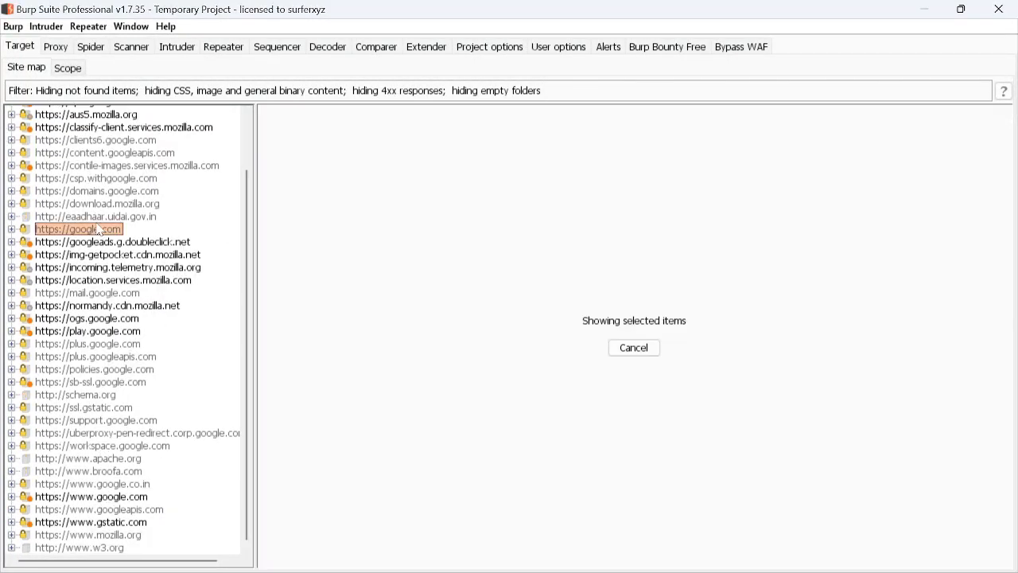
pyautogui.click(94, 345)
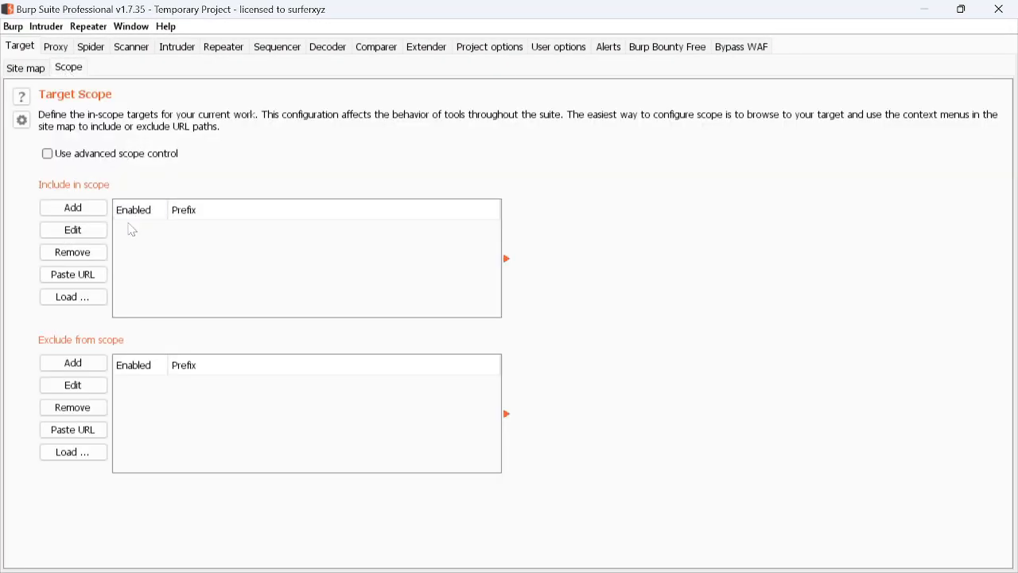
# Add google.com as an in-scope URL prefix and stop Burp Proxy from sending out-of-scope items to the history
pyautogui.click(27, 71)
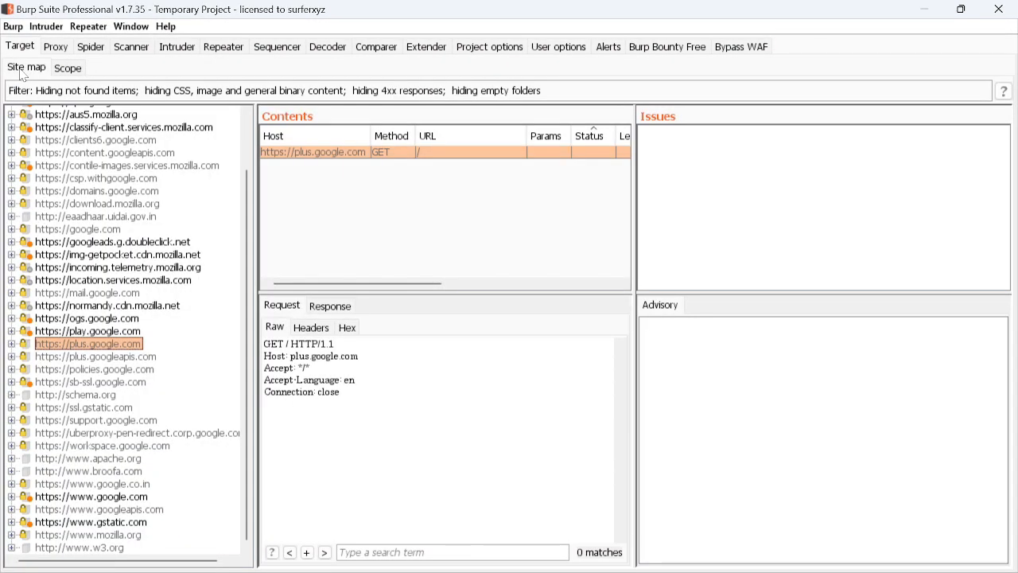
pyautogui.click(78, 69)
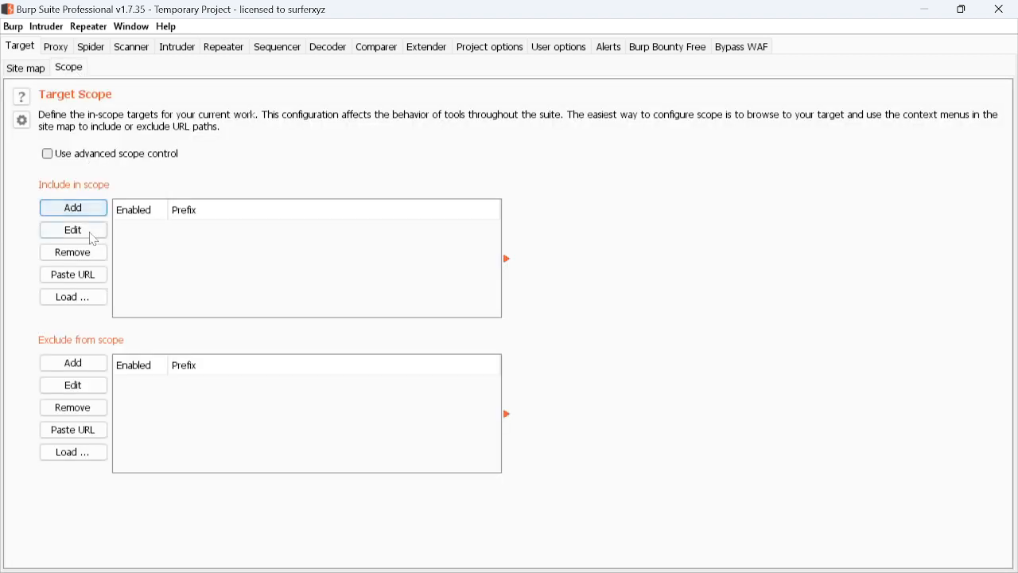
pyautogui.click(84, 207)
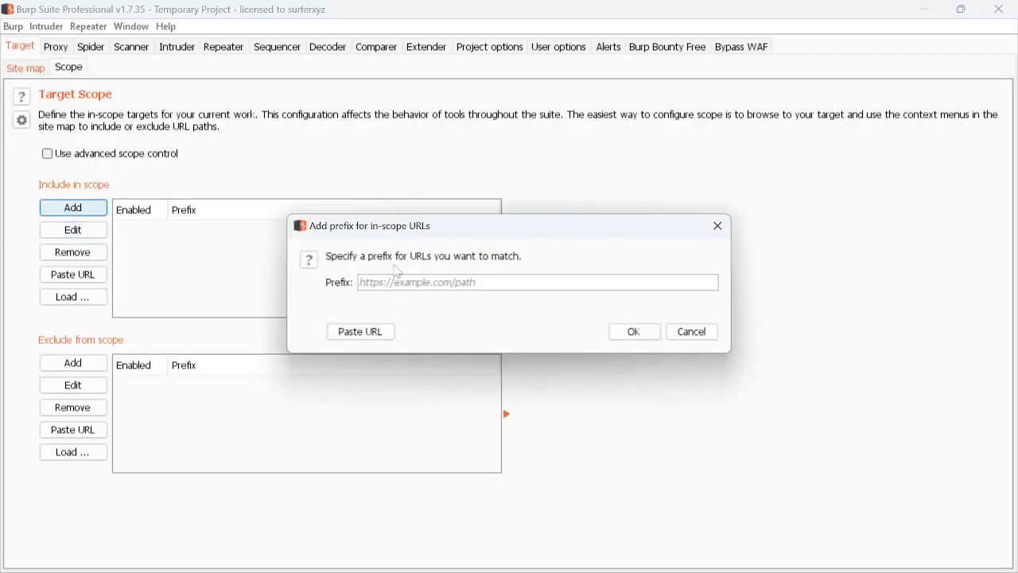
pyautogui.click(399, 281)
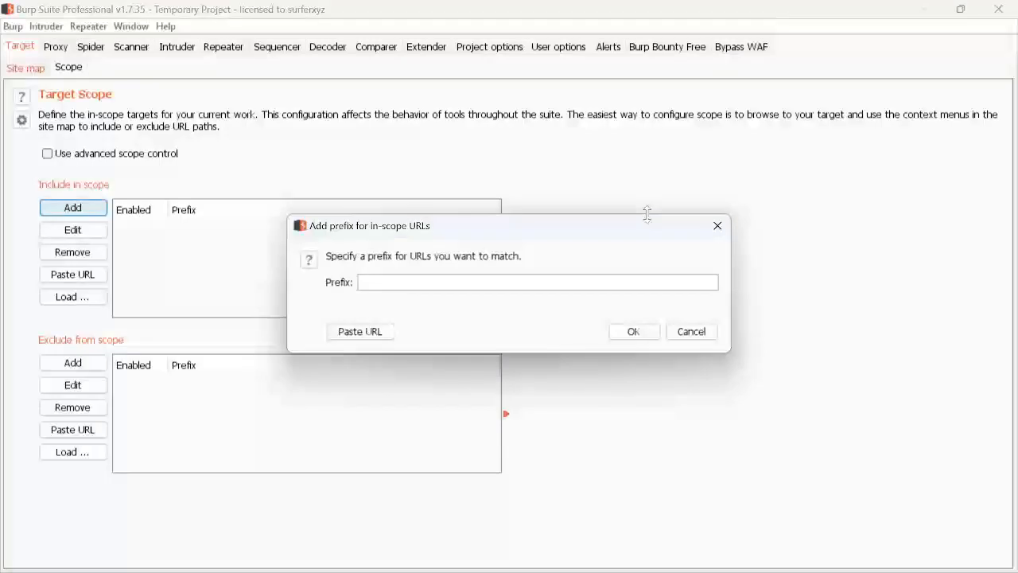
pyautogui.write('google.com')
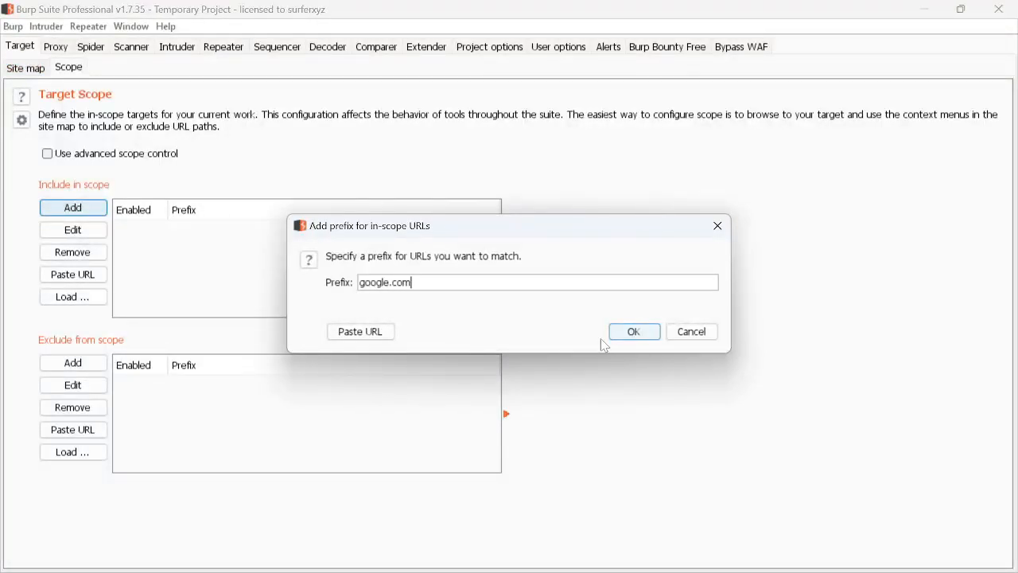
pyautogui.click(632, 333)
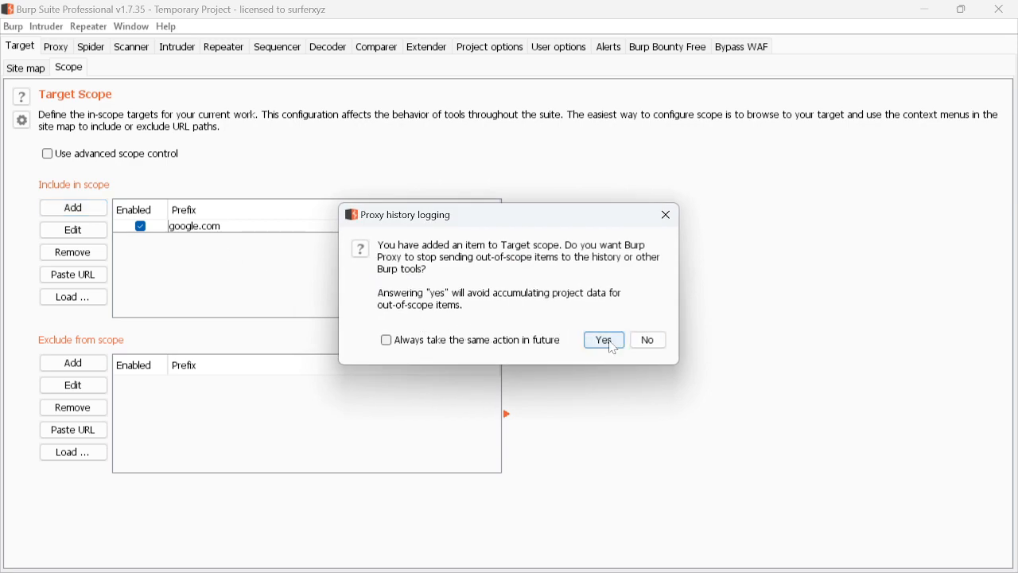
pyautogui.click(607, 342)
# Check the hosts in the site map against the google.com entry in the target scope
pyautogui.click(26, 69)
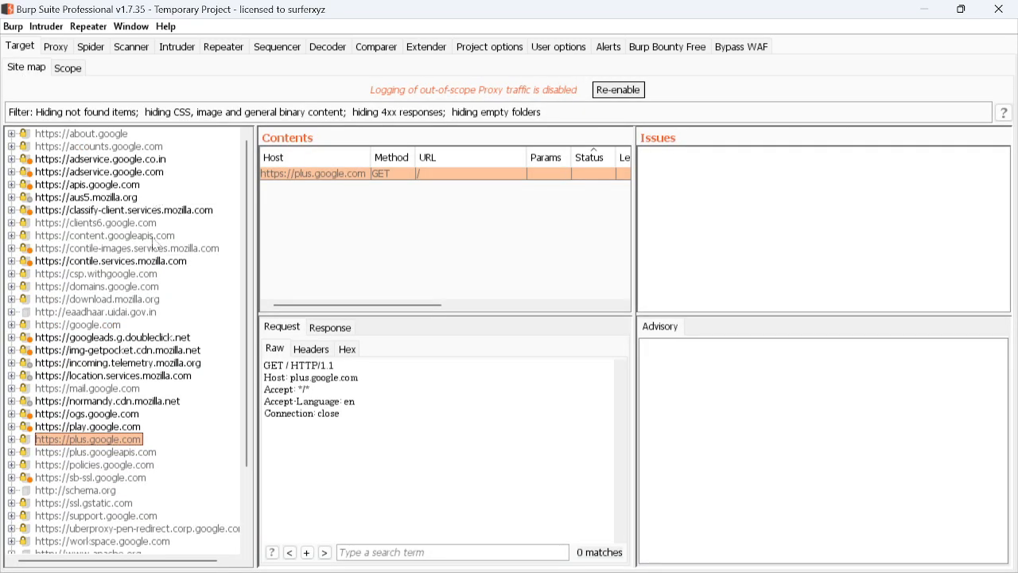
pyautogui.click(67, 68)
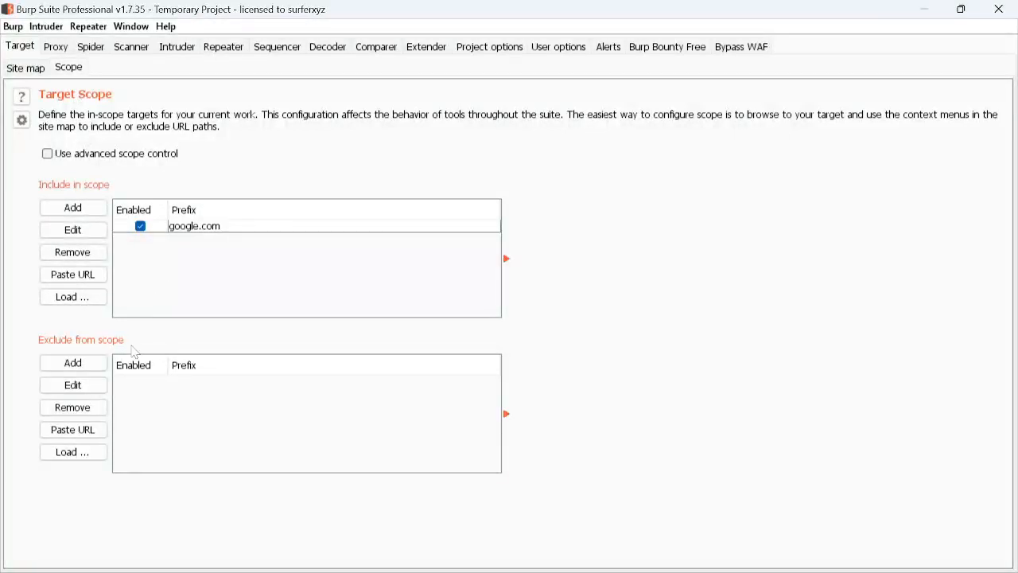
pyautogui.click(206, 230)
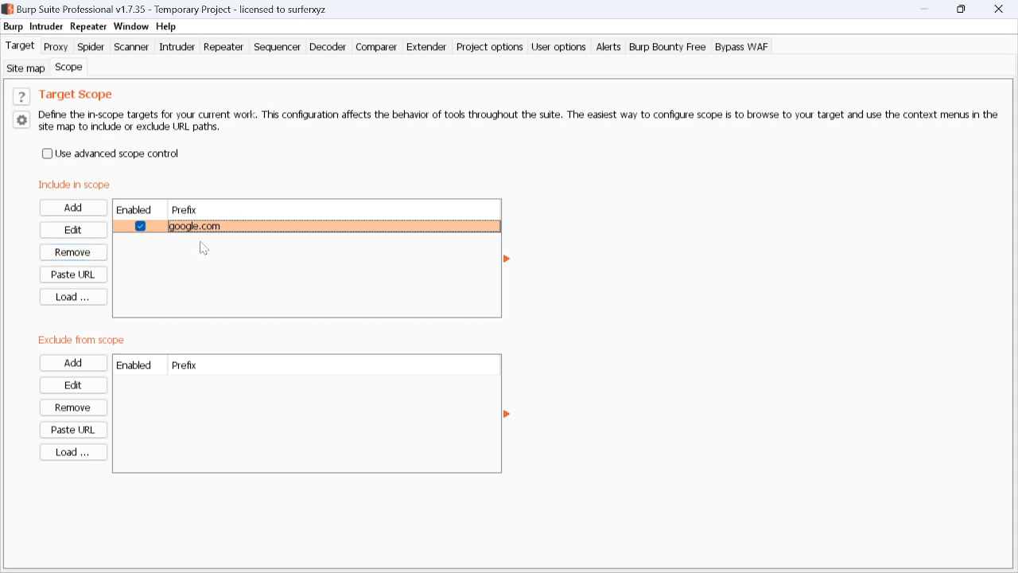
pyautogui.click(42, 70)
pyautogui.scroll(-3, 128, 238)
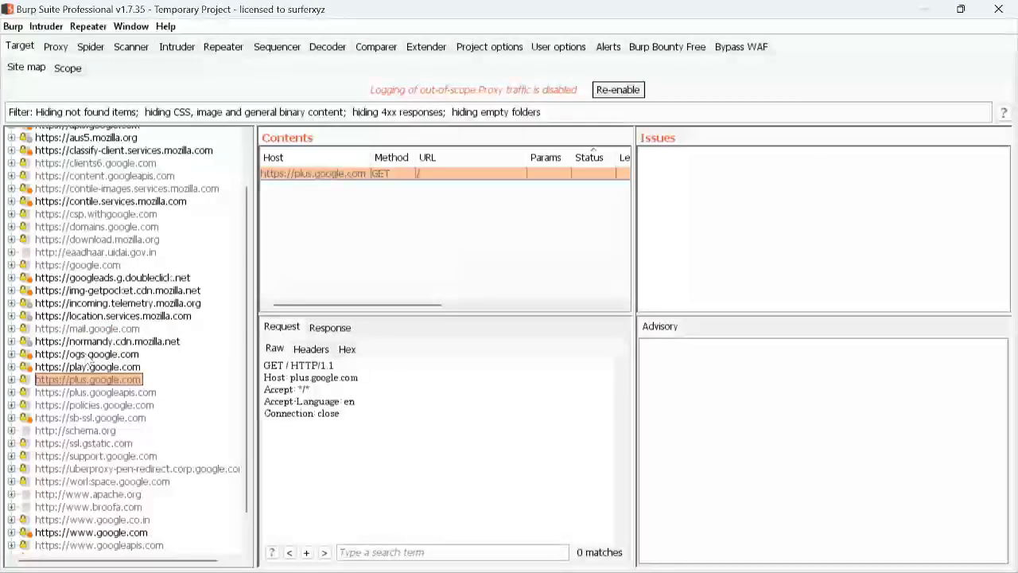
pyautogui.scroll(2, 89, 362)
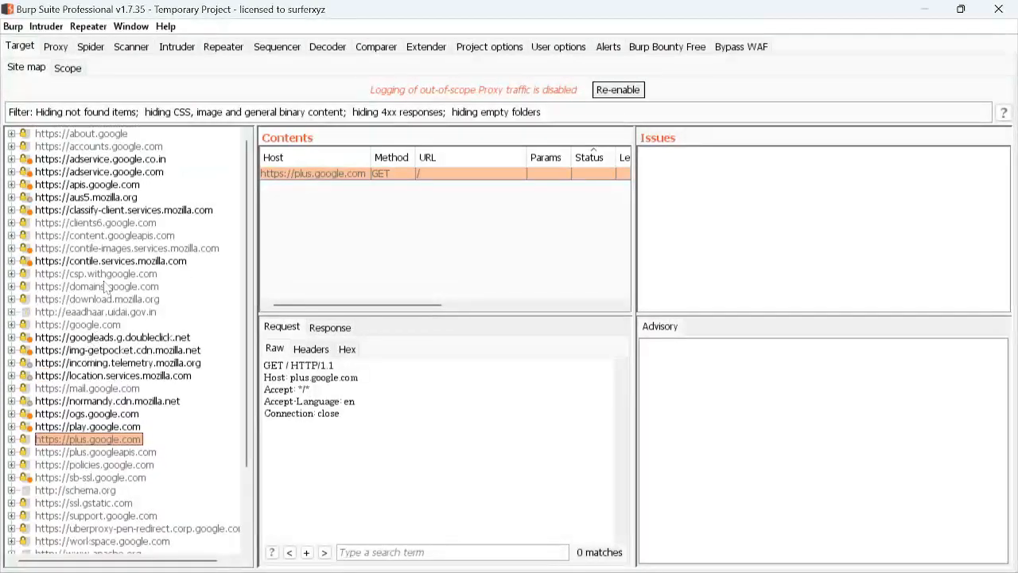
# View the clients6.google.com and adservice.google.com entries and re-enable logging of out-of-scope proxy traffic
pyautogui.click(109, 226)
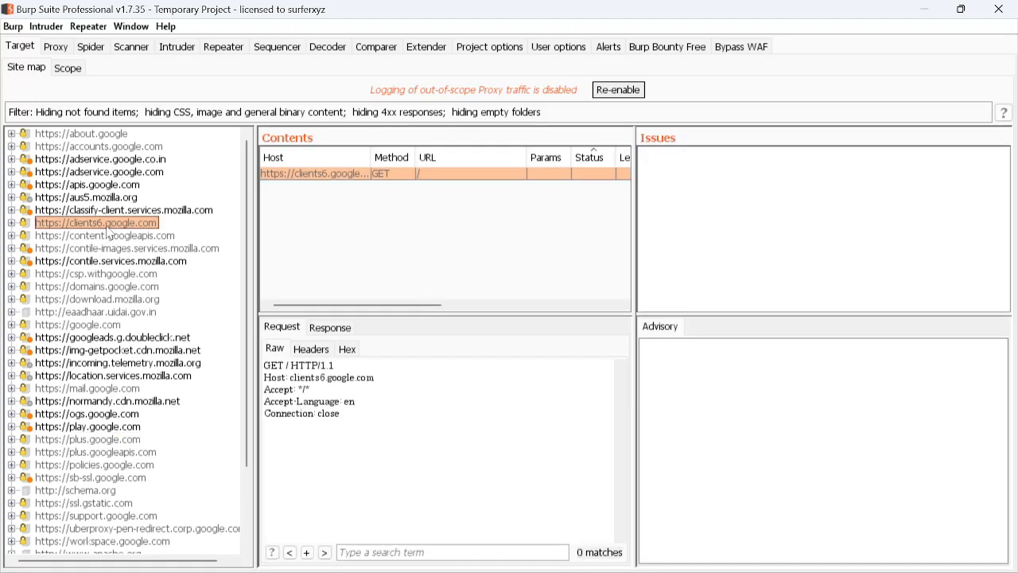
pyautogui.click(117, 174)
pyautogui.click(618, 90)
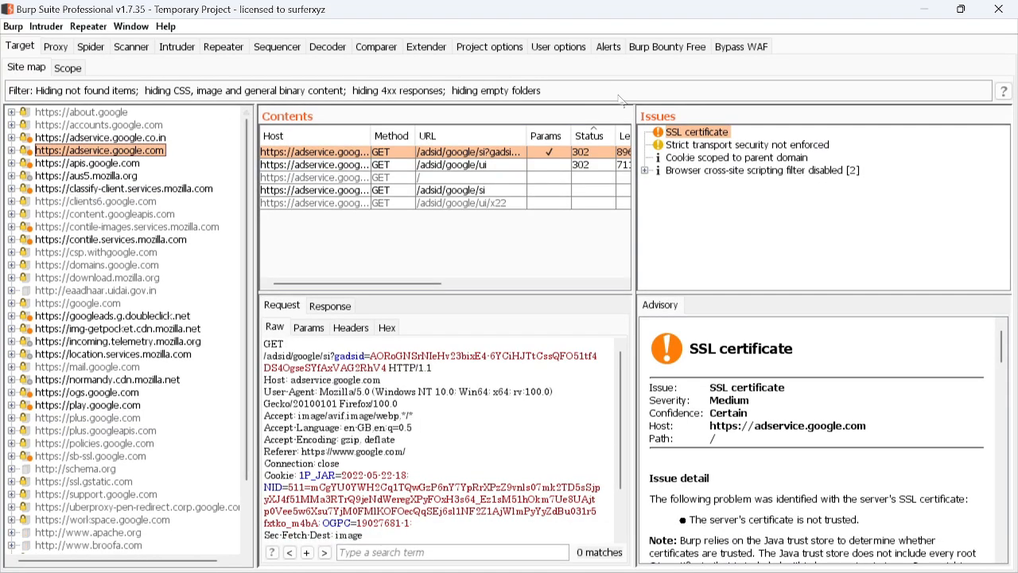
# Look through the full site map host list, expanding and collapsing the adservice.google.co.in branch
pyautogui.scroll(-2, 83, 157)
pyautogui.scroll(3, 83, 157)
pyautogui.doubleClick(80, 140)
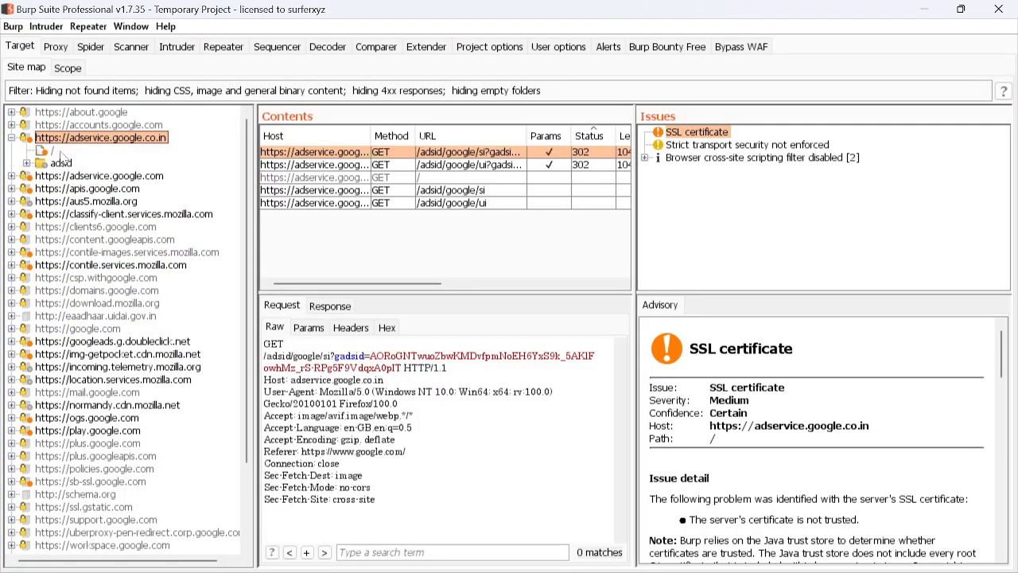
pyautogui.doubleClick(51, 139)
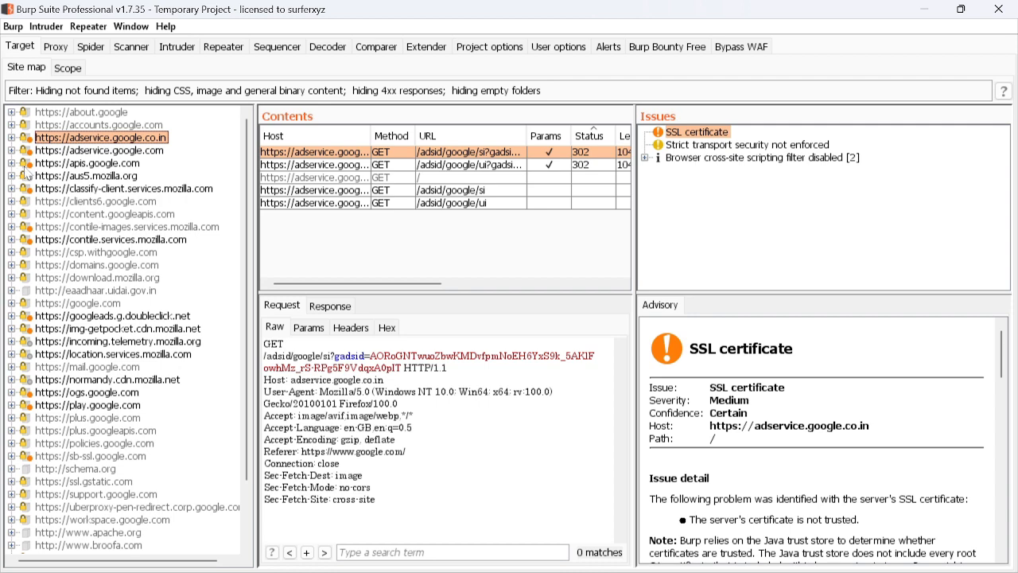
pyautogui.scroll(-2, 80, 223)
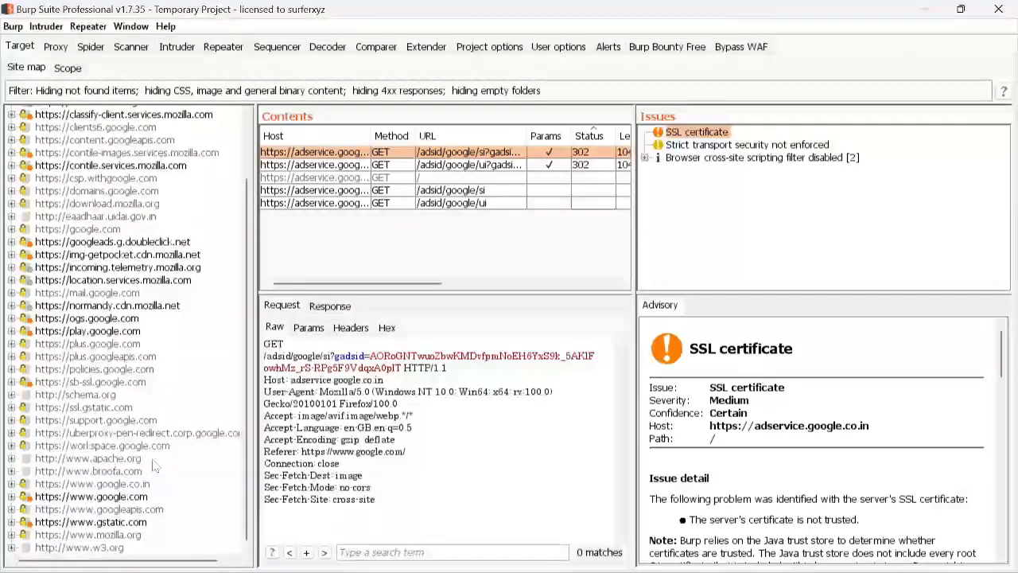
pyautogui.scroll(2, 156, 465)
pyautogui.scroll(-2, 159, 429)
pyautogui.scroll(2, 161, 414)
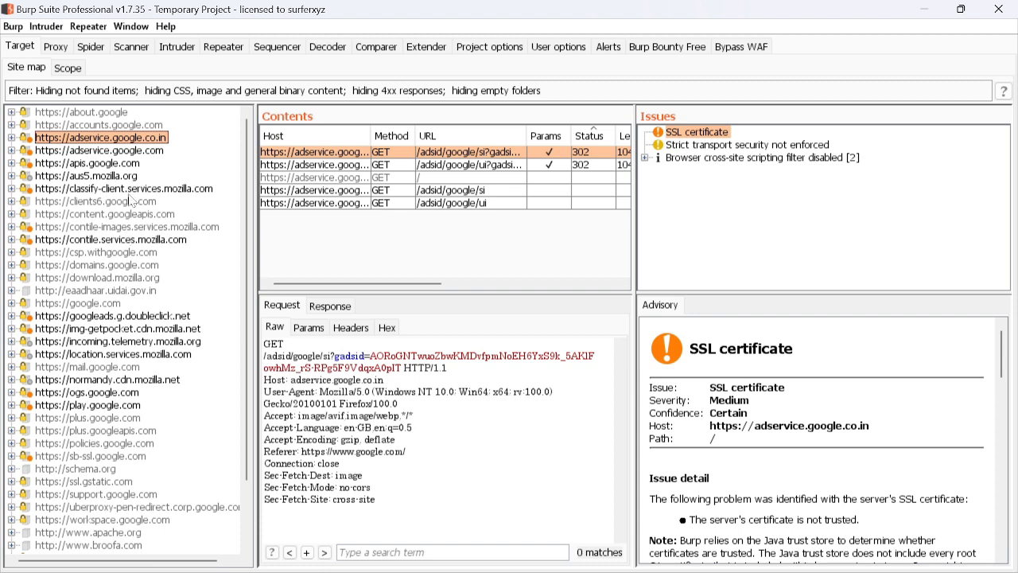
pyautogui.scroll(-2, 147, 203)
pyautogui.scroll(2, 143, 205)
# Remove the google.com prefix from the included target scope and return to the site map
pyautogui.click(68, 70)
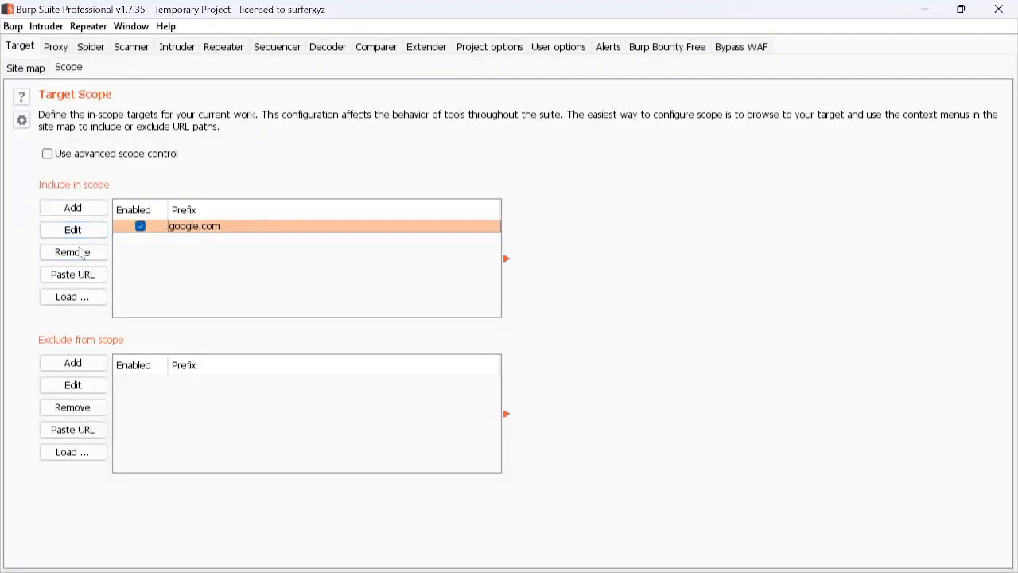
pyautogui.click(81, 255)
pyautogui.click(17, 70)
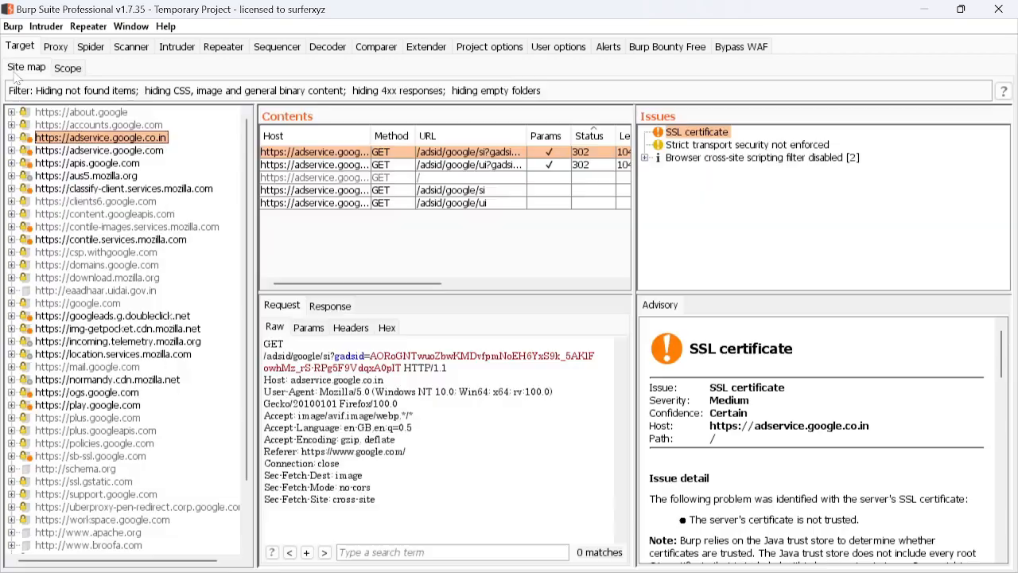
pyautogui.click(72, 71)
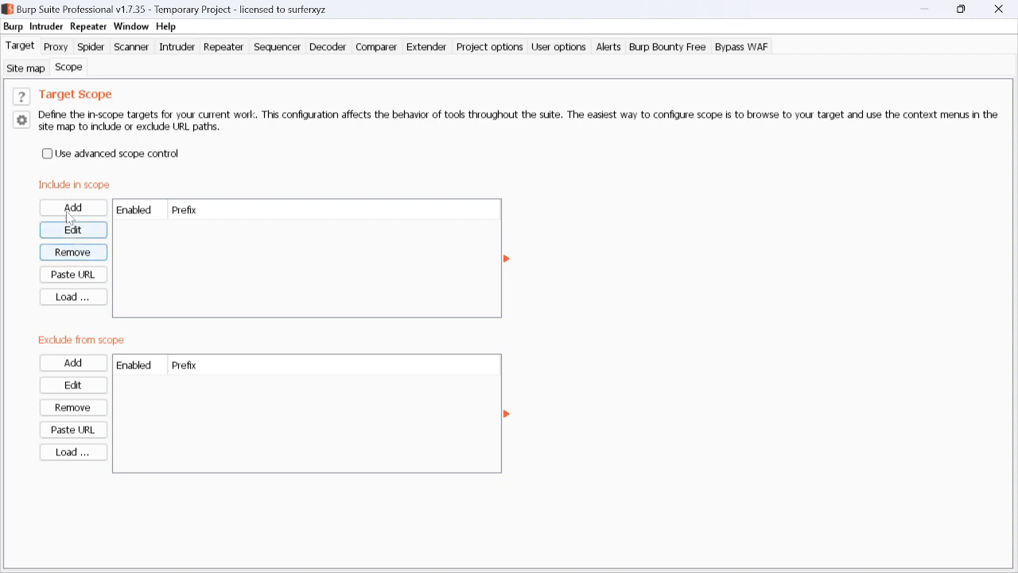
pyautogui.click(74, 208)
pyautogui.click(414, 283)
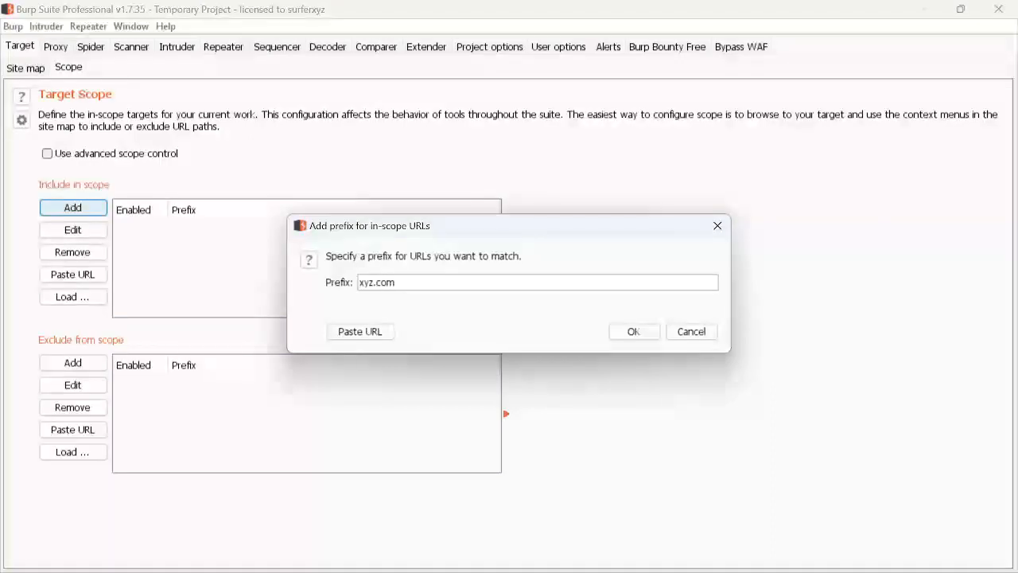
pyautogui.write('https://')
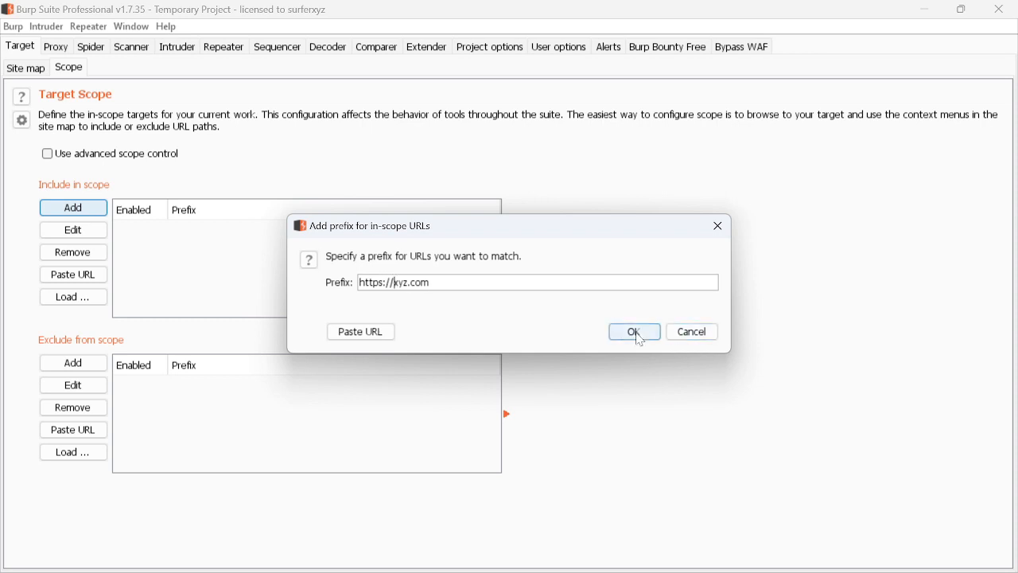
pyautogui.click(639, 337)
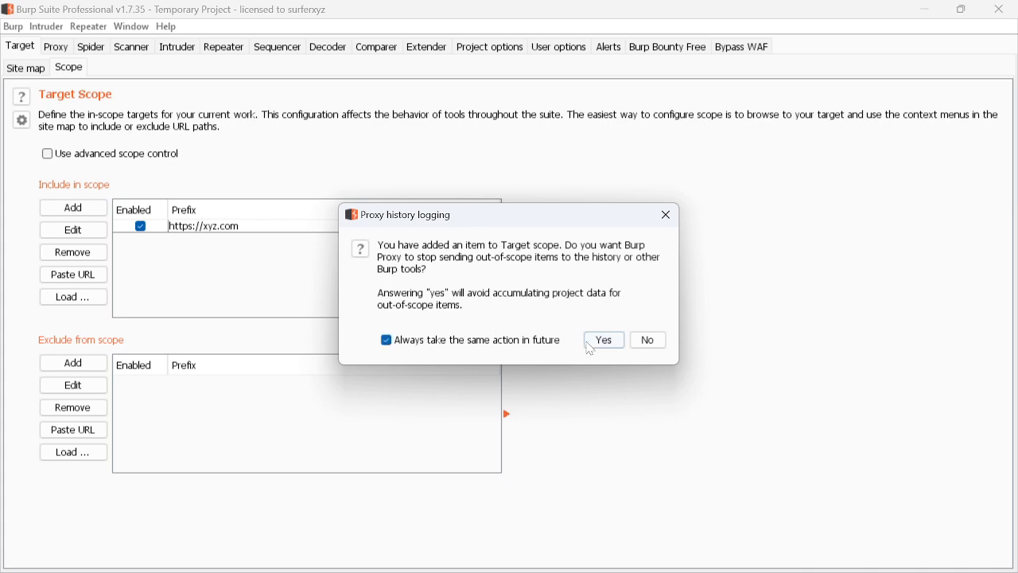
pyautogui.click(604, 341)
# Check the site map against the target scope and re-enable logging of out-of-scope proxy traffic
pyautogui.click(40, 73)
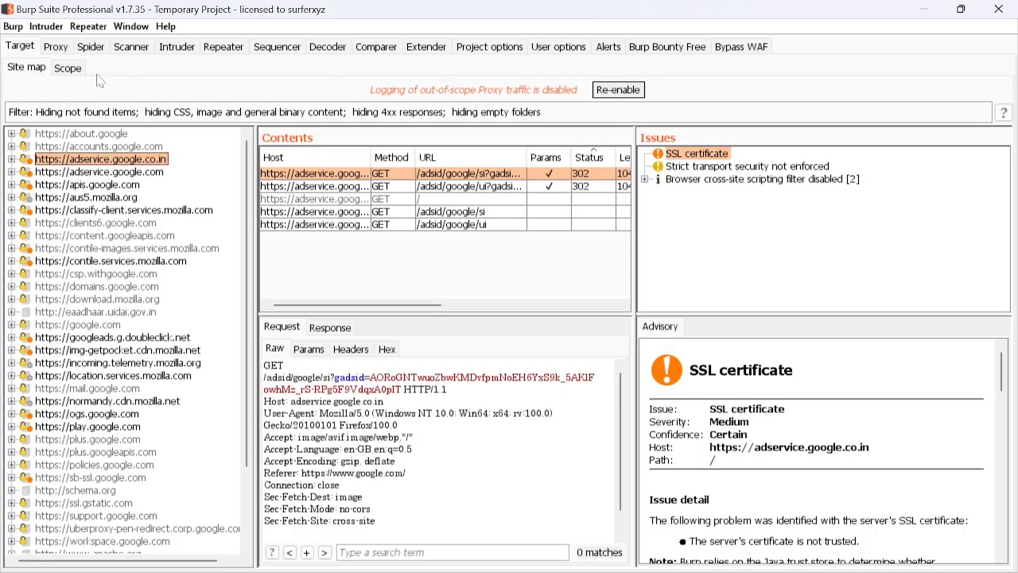
pyautogui.click(68, 69)
pyautogui.click(32, 69)
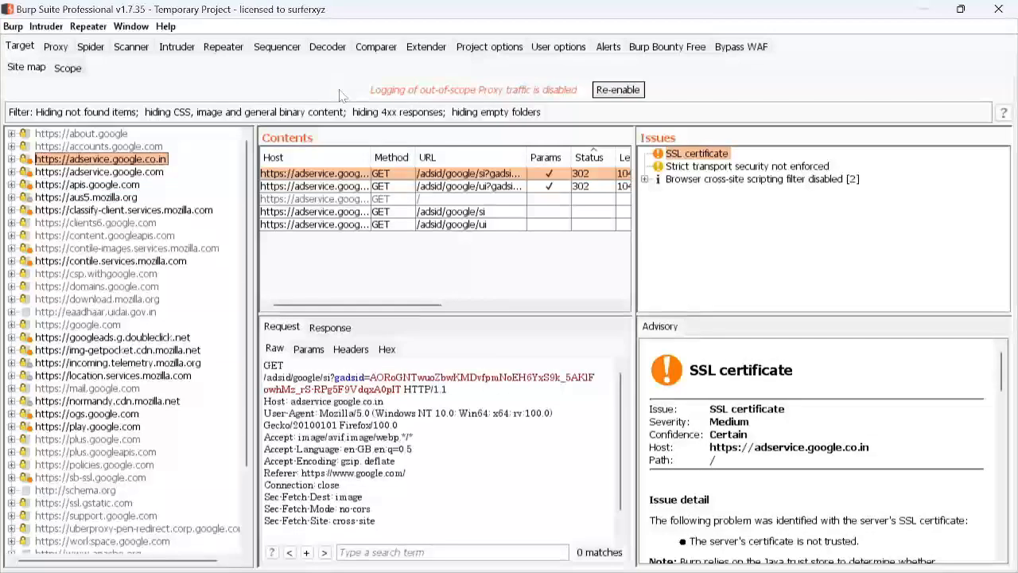
pyautogui.click(612, 93)
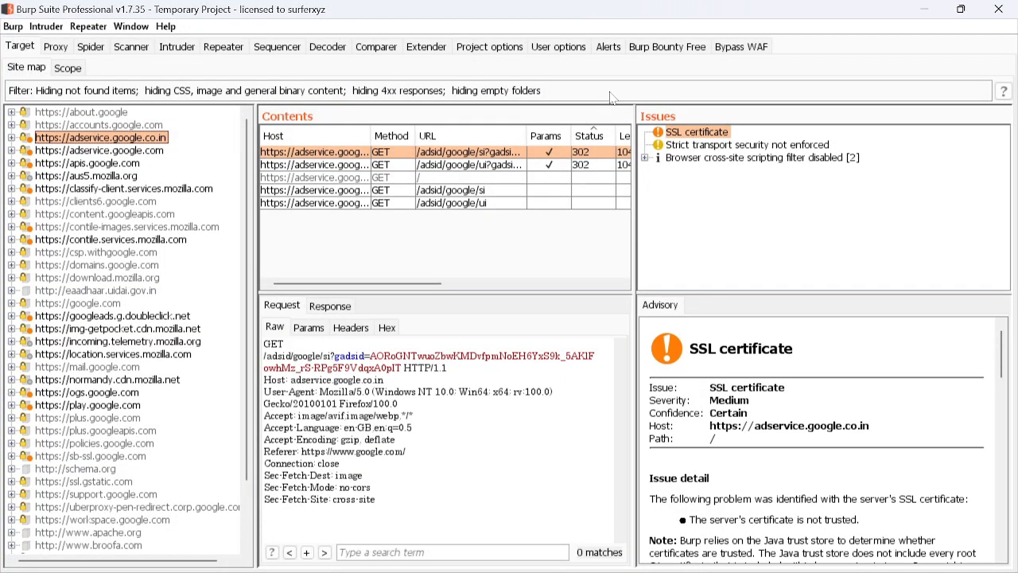
pyautogui.click(61, 69)
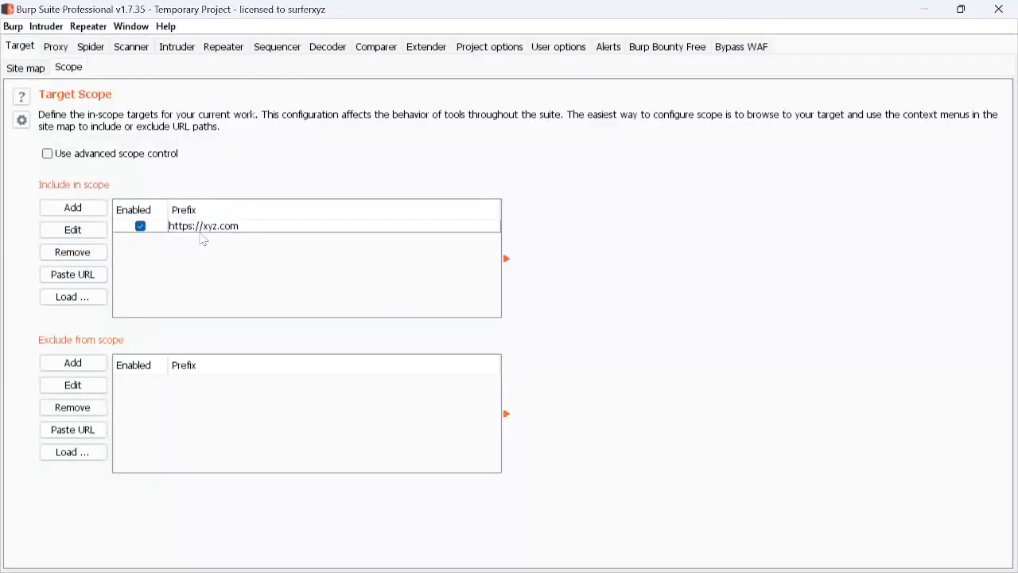
pyautogui.click(206, 229)
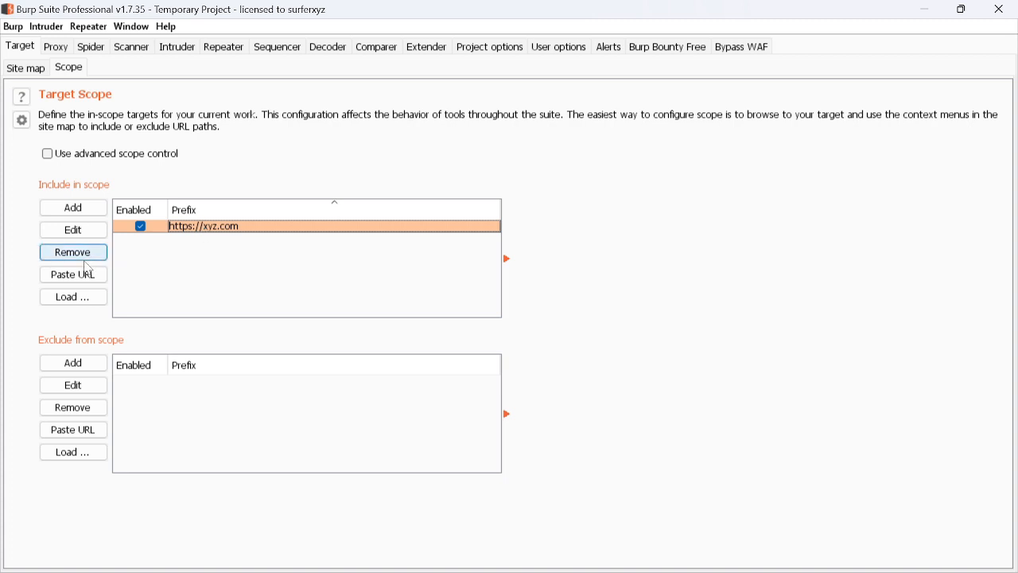
pyautogui.click(86, 253)
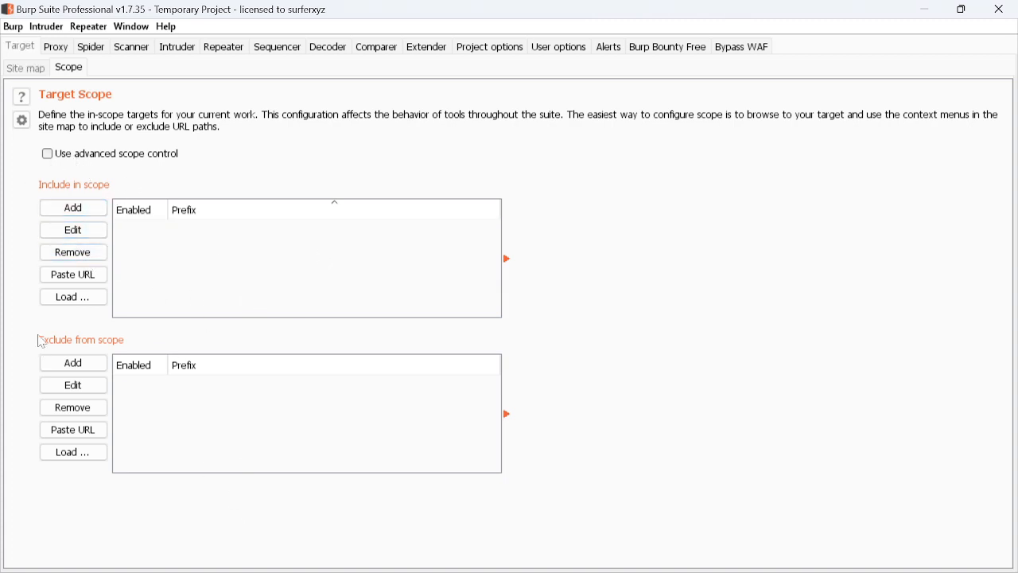
pyautogui.click(161, 160)
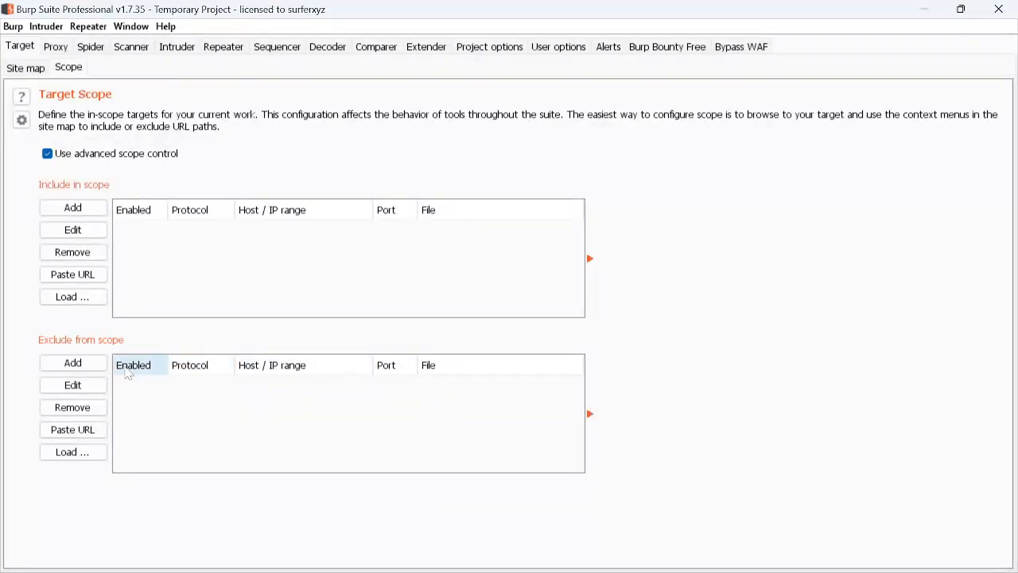
pyautogui.click(48, 153)
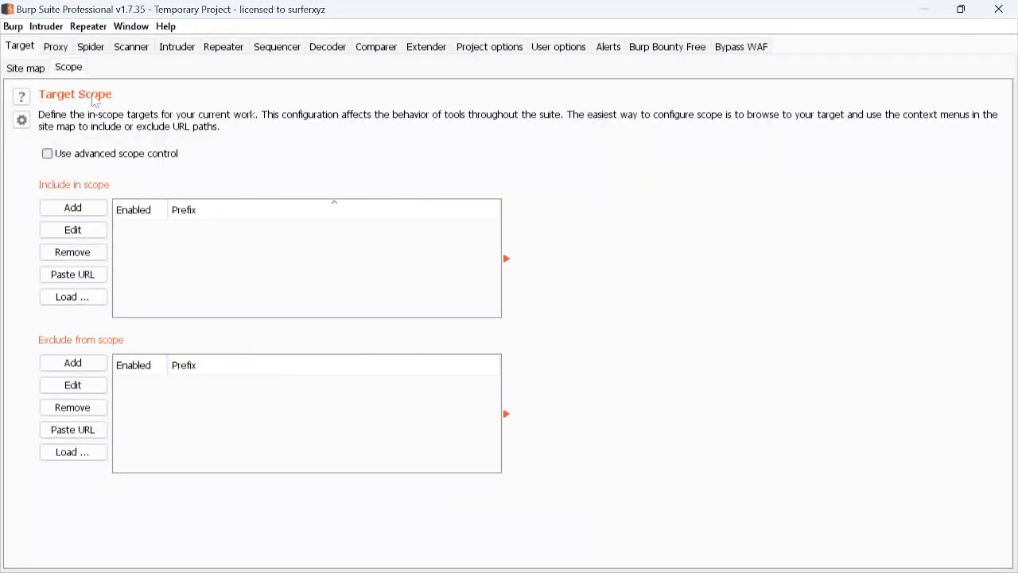
# Reload google.com in Firefox and turn on proxy interception in Burp Suite to capture the browser's requests
pyautogui.click(54, 47)
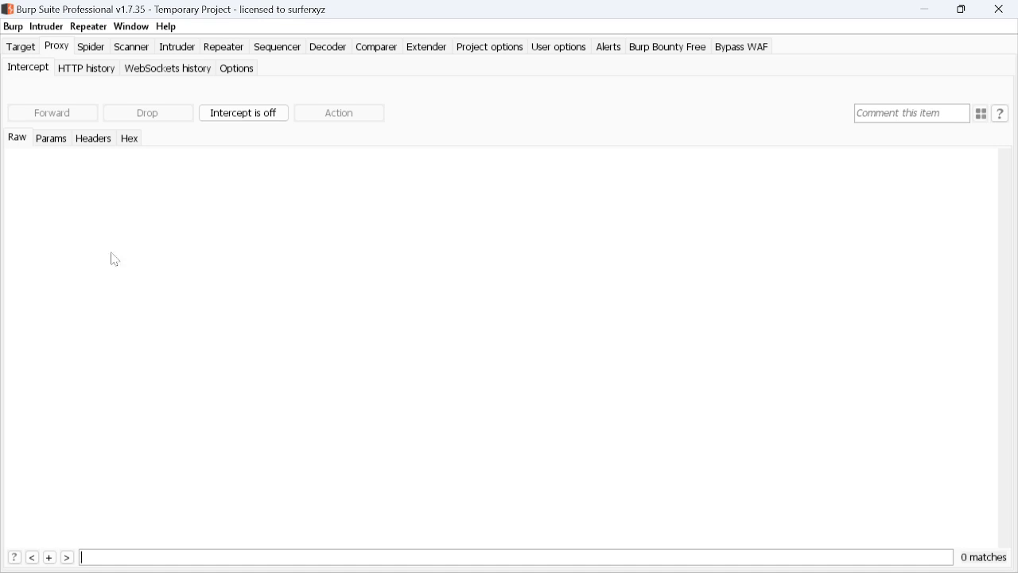
pyautogui.click(237, 555)
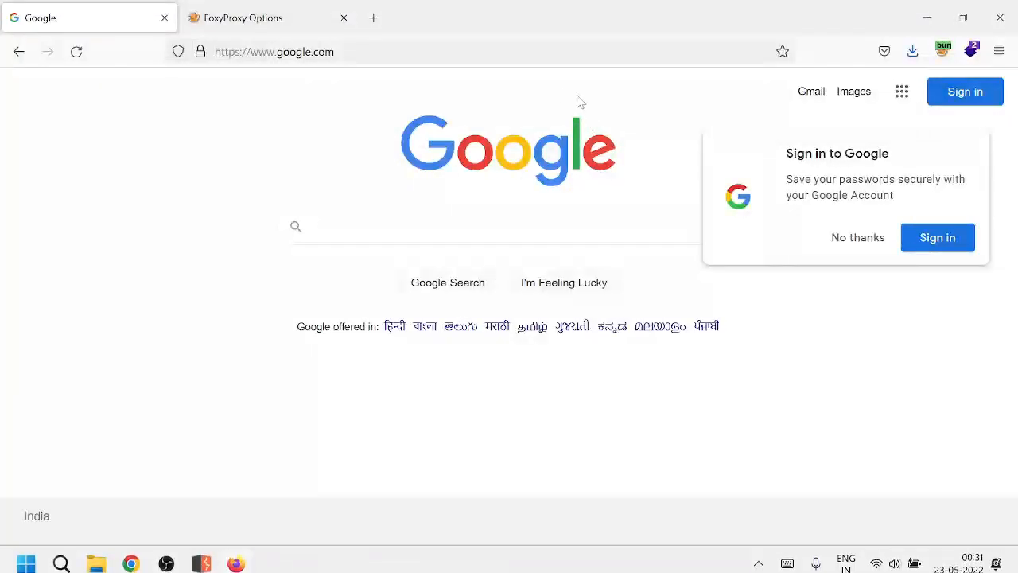
pyautogui.hotkey('ctrl', 'l')
pyautogui.press('Return')
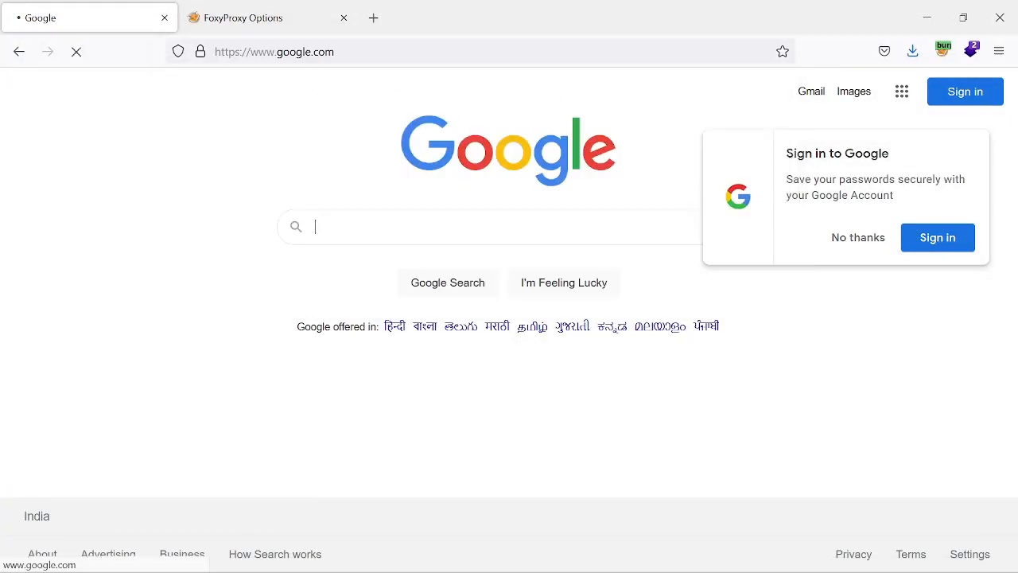
pyautogui.click(202, 555)
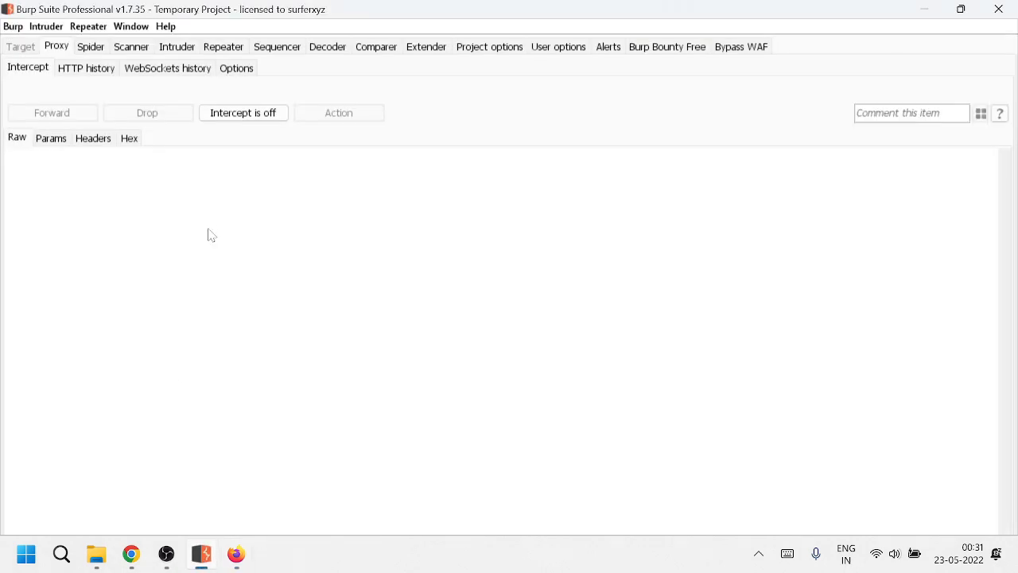
pyautogui.click(260, 114)
pyautogui.click(921, 9)
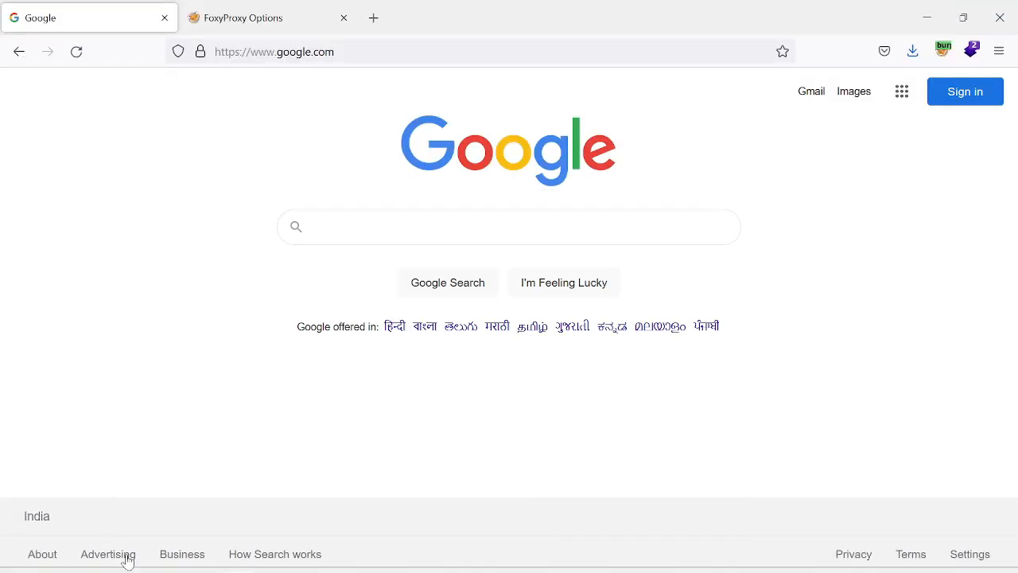
pyautogui.click(201, 566)
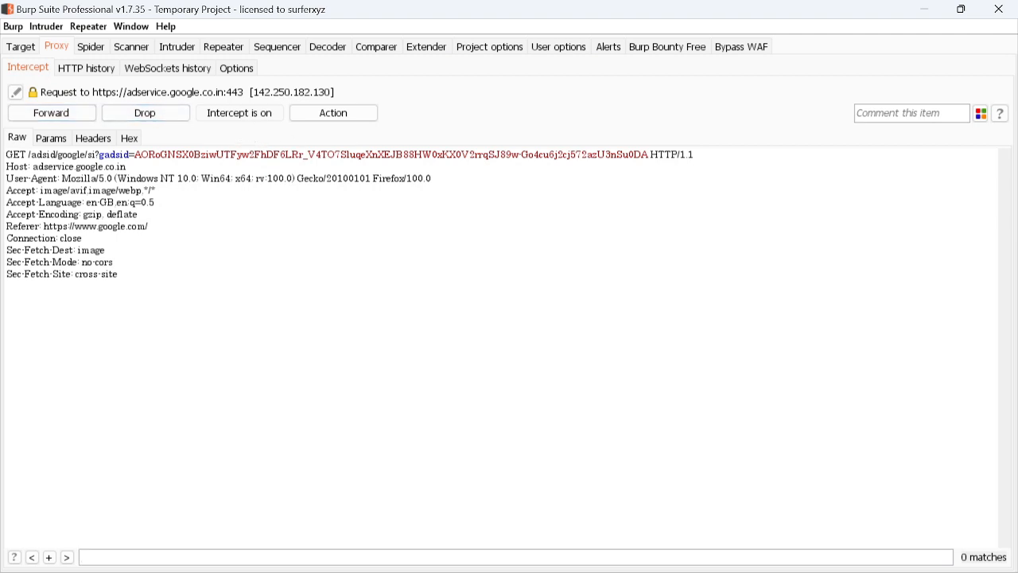
# Highlight the full raw text of the intercepted adservice.google.co.in request to examine it, and clear the selection
pyautogui.moveTo(119, 274); pyautogui.dragTo(4, 158)
pyautogui.click(8, 297)
pyautogui.moveTo(119, 274); pyautogui.dragTo(4, 154)
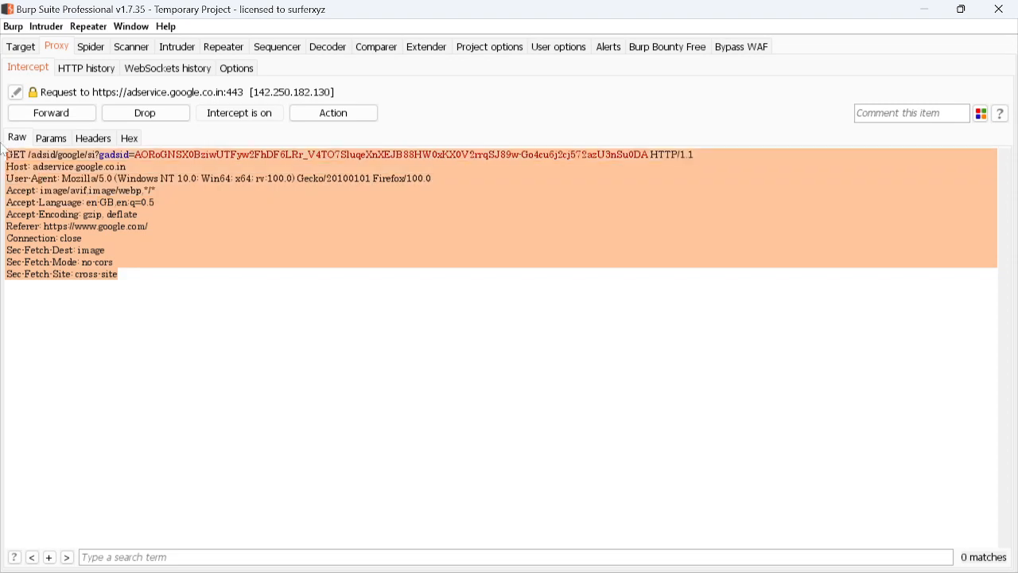
pyautogui.click(7, 298)
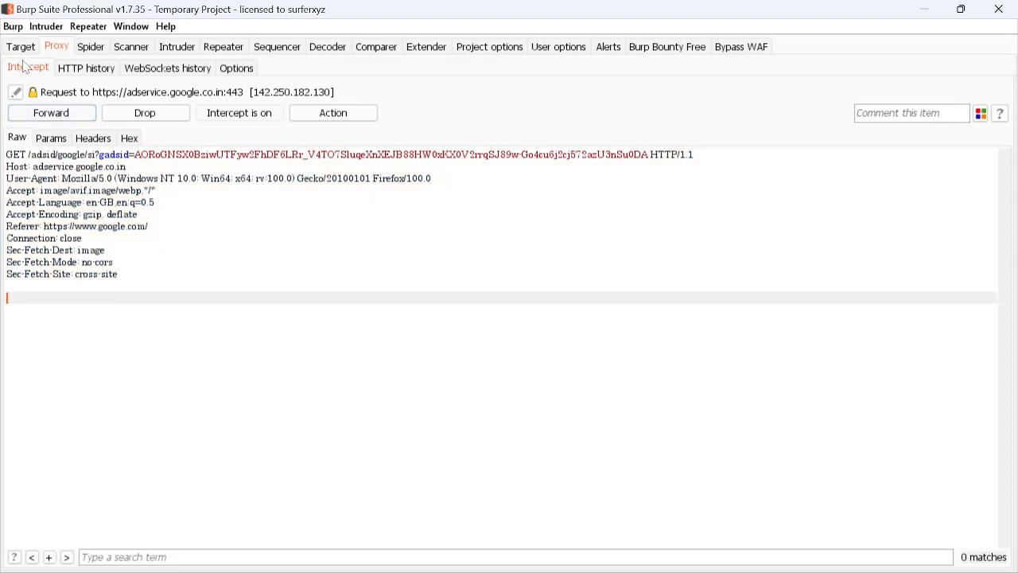
# Look through the proxy's HTTP history, checking the hosts and methods of the recorded requests
pyautogui.click(99, 72)
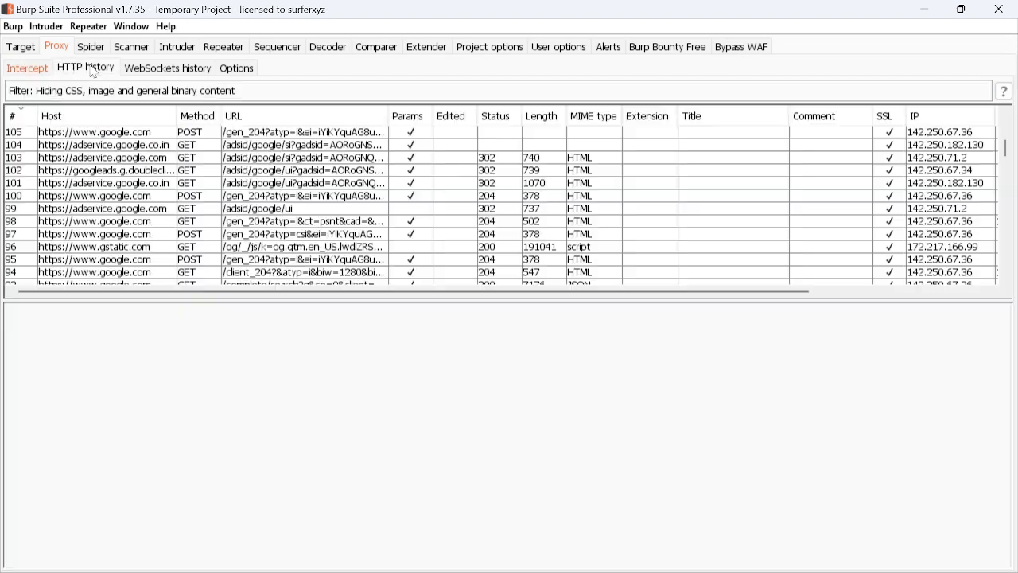
pyautogui.scroll(-6, 199, 198)
pyautogui.scroll(-15, 199, 197)
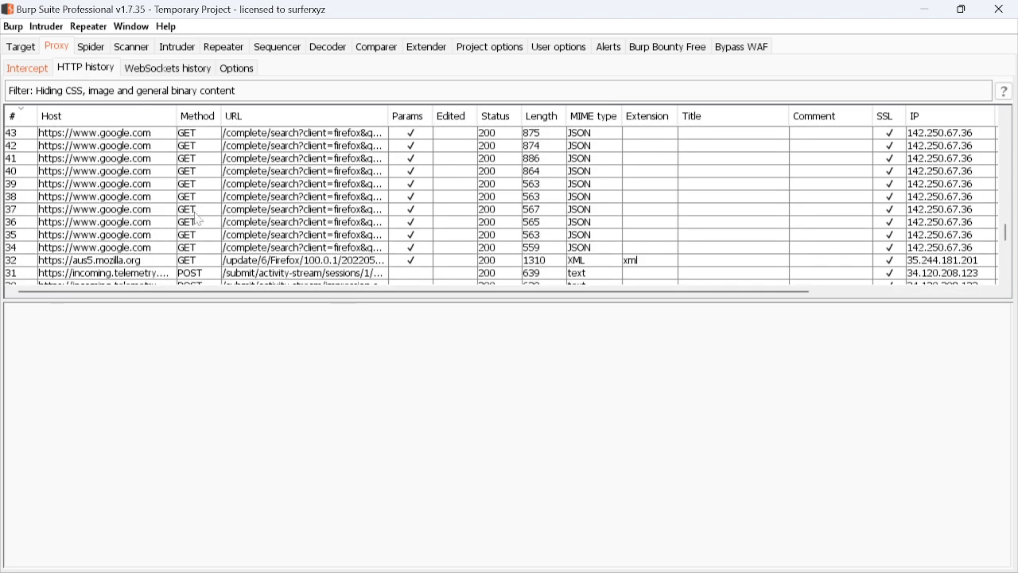
pyautogui.scroll(15, 228, 250)
pyautogui.scroll(6, 228, 250)
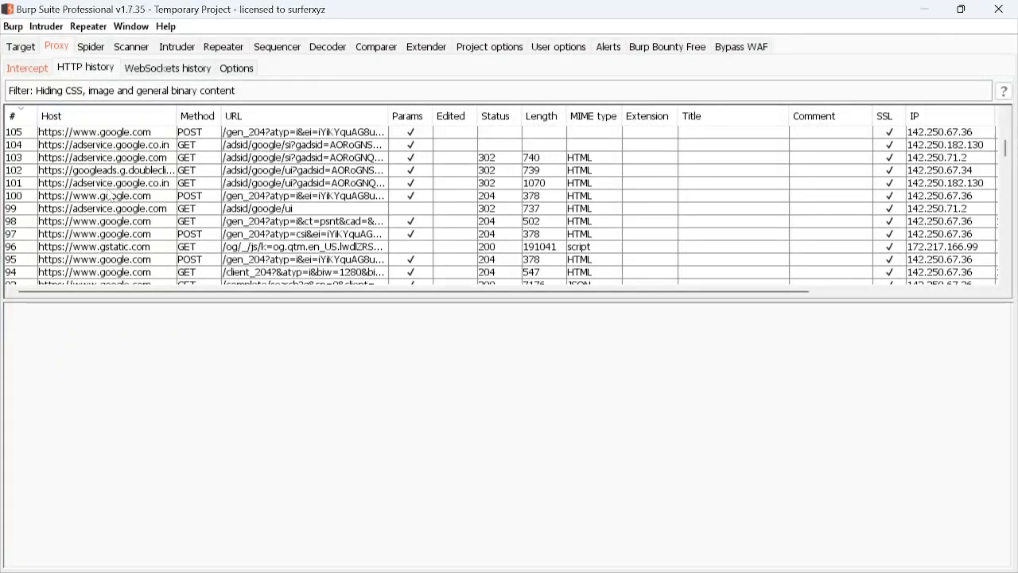
pyautogui.scroll(-4, 120, 163)
pyautogui.scroll(4, 144, 199)
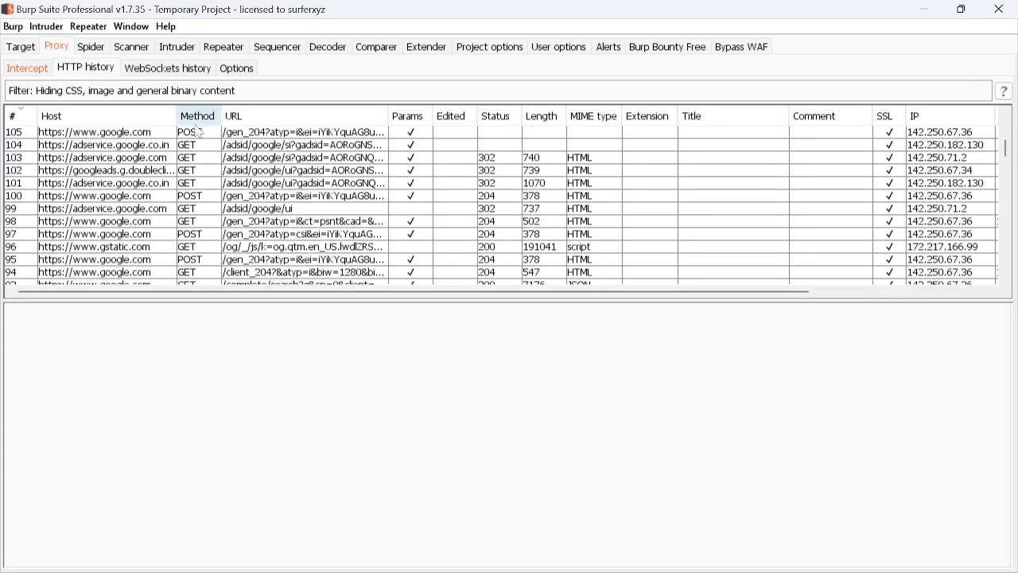
# Review the WebSockets history and the proxy options, from the listeners and interception rules down to the miscellaneous settings
pyautogui.click(159, 70)
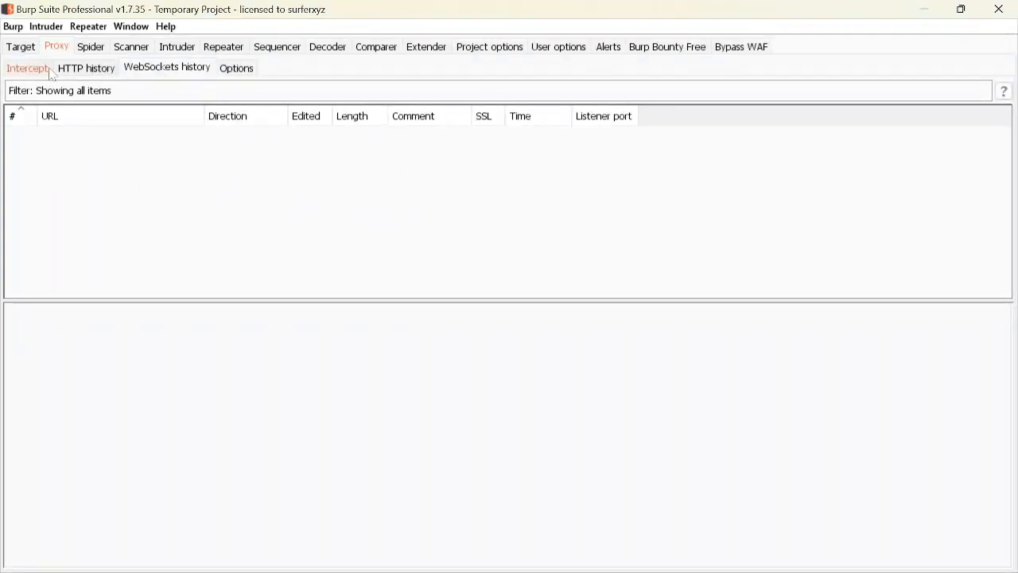
pyautogui.click(242, 72)
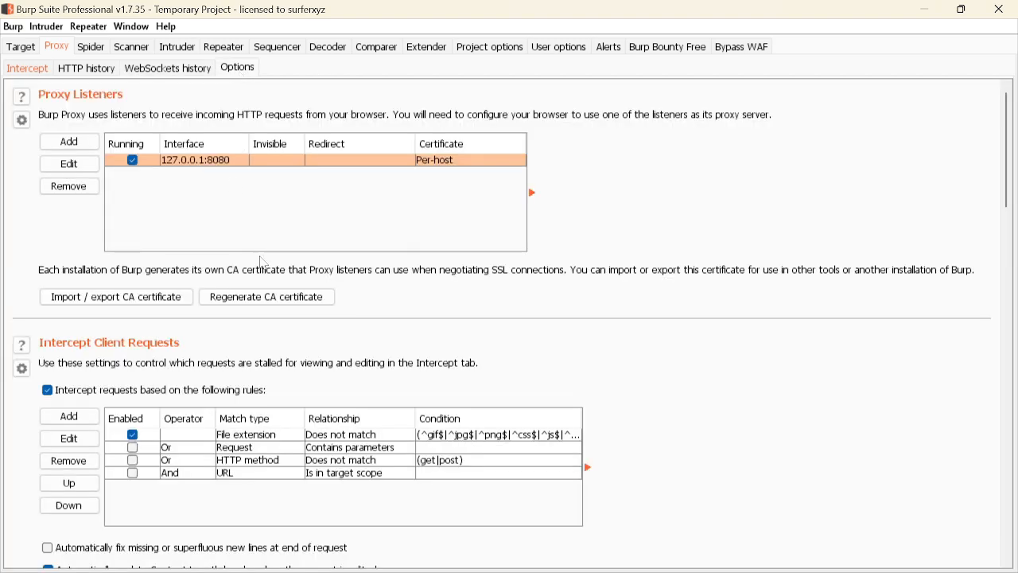
pyautogui.scroll(-3, 250, 388)
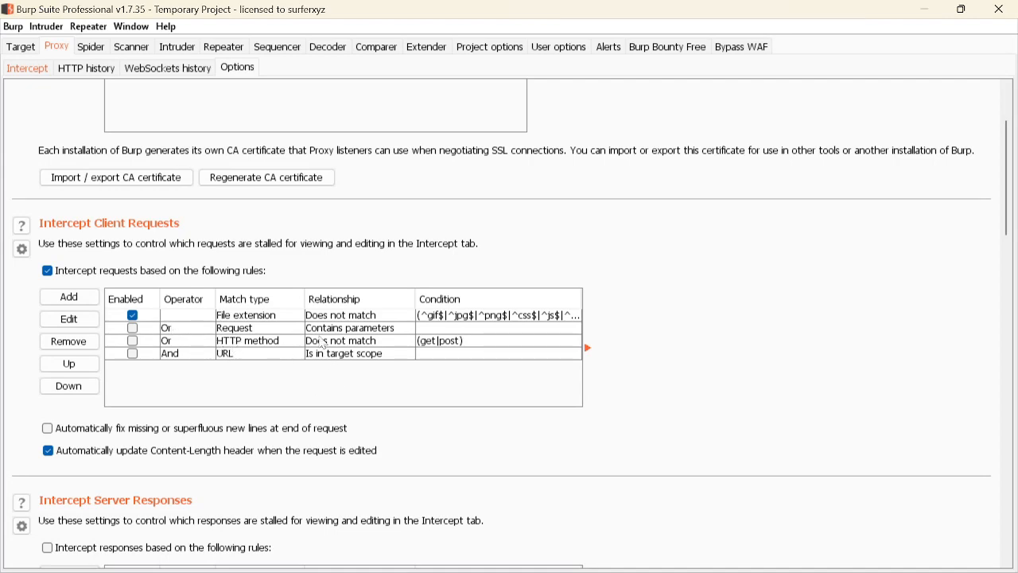
pyautogui.scroll(-5, 195, 363)
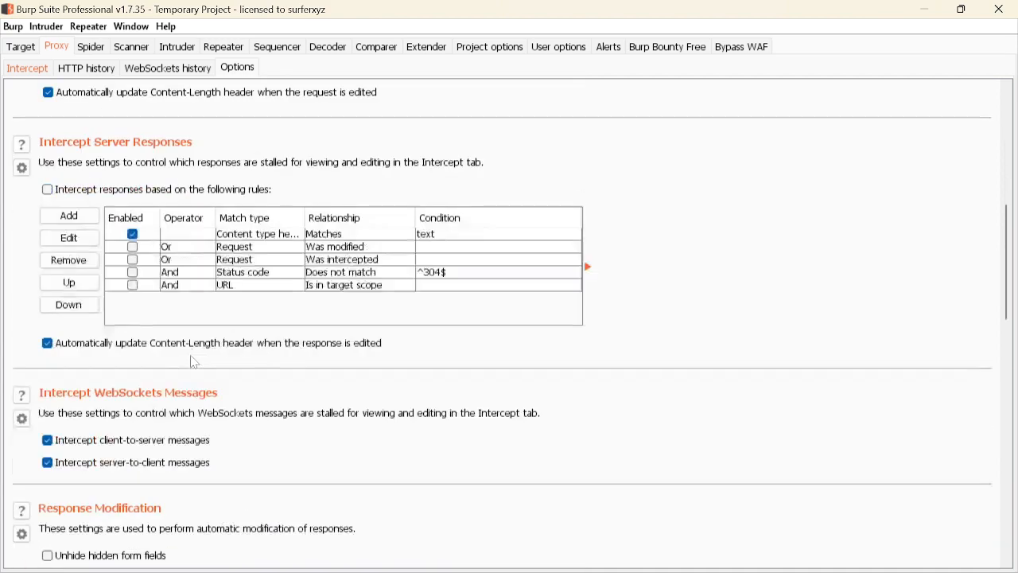
pyautogui.scroll(-3, 208, 284)
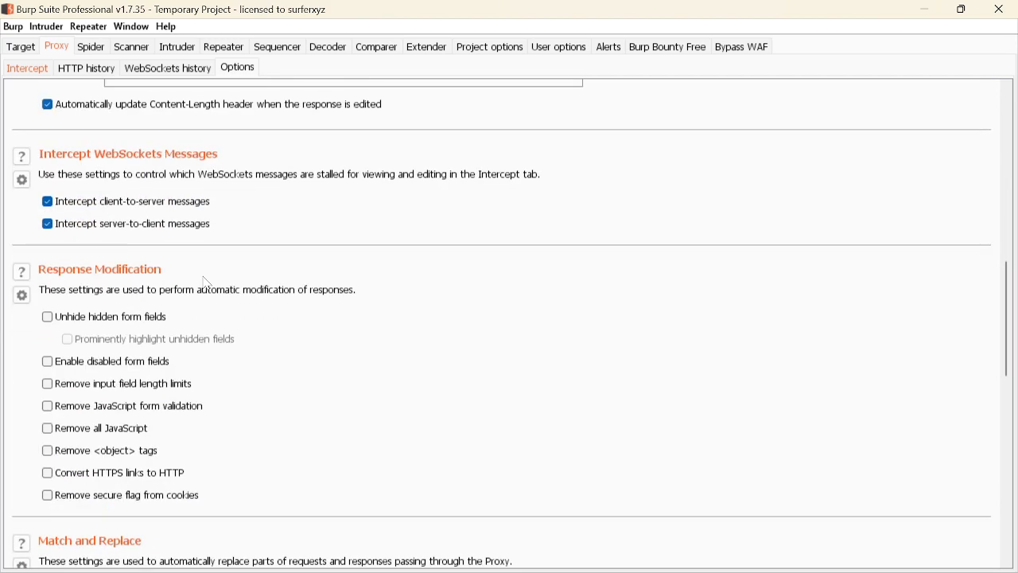
pyautogui.scroll(-10, 209, 284)
pyautogui.scroll(1, 295, 314)
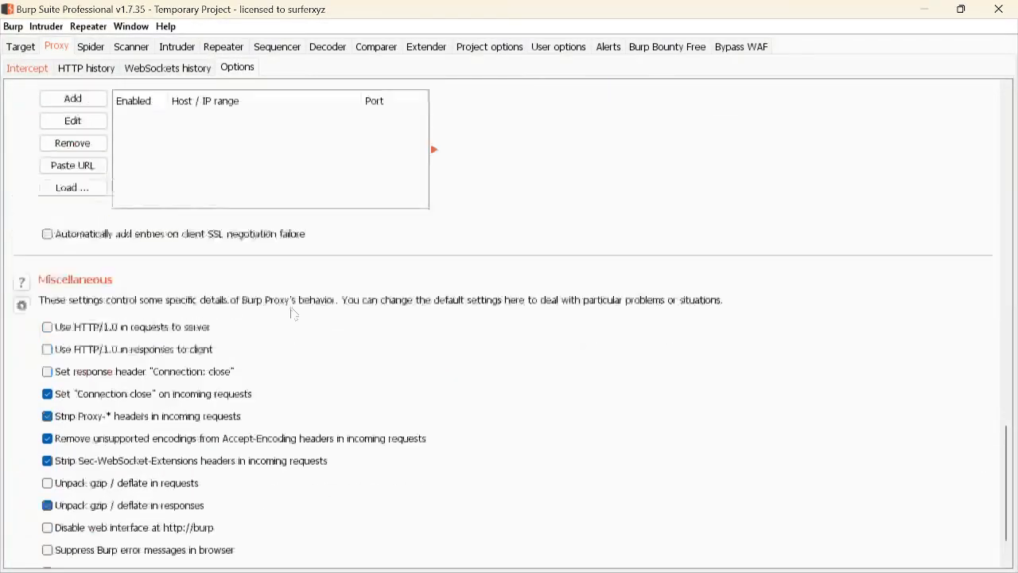
pyautogui.scroll(15, 294, 315)
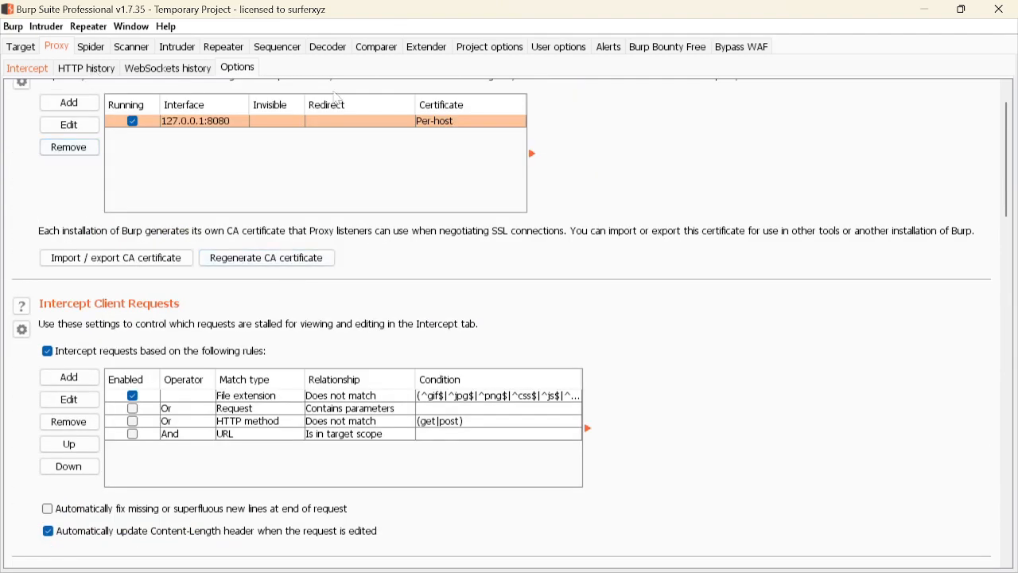
pyautogui.scroll(-1, 338, 99)
# Turn off proxy interception and set the paused spider running
pyautogui.click(27, 69)
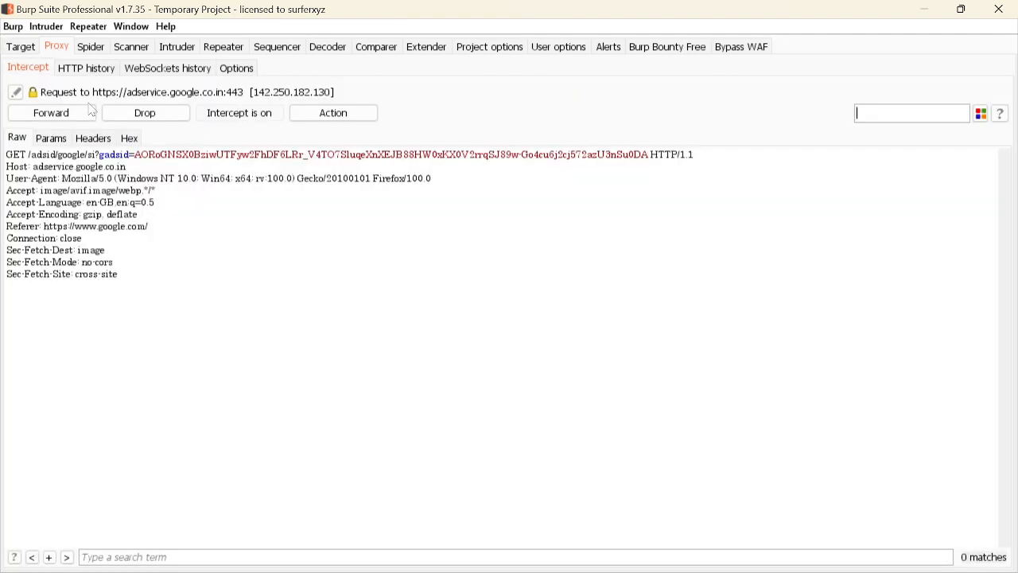
pyautogui.click(220, 117)
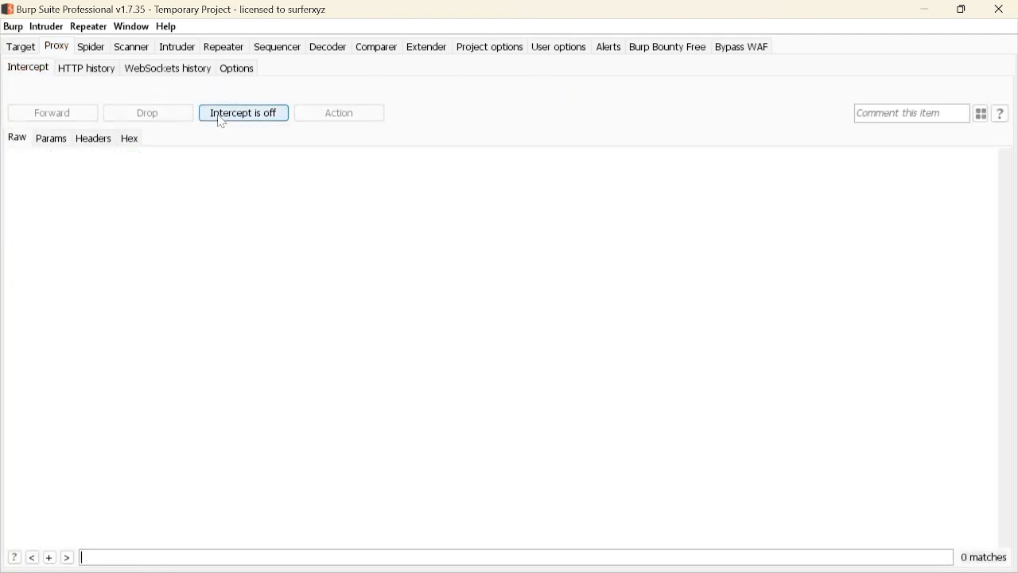
pyautogui.click(90, 50)
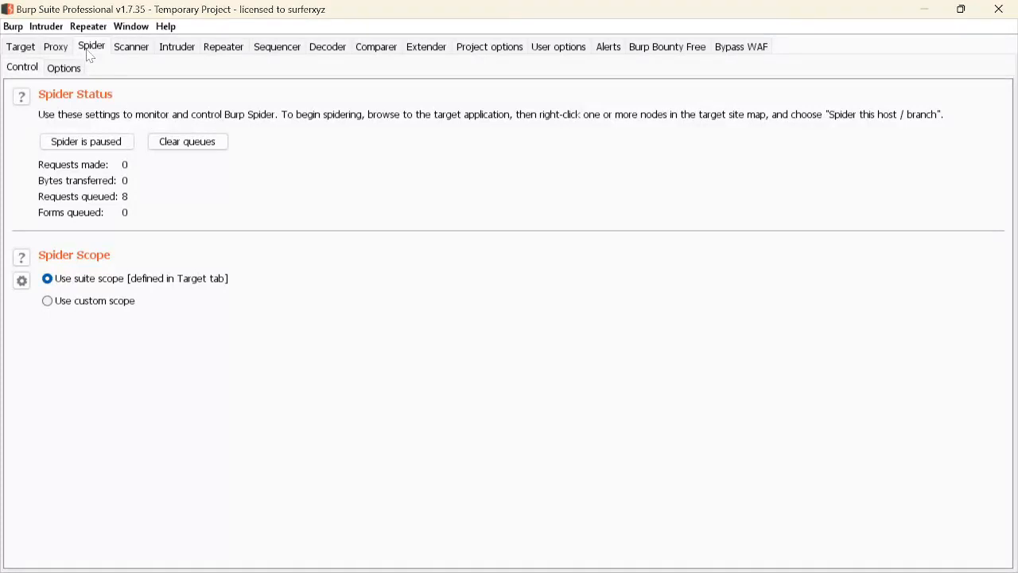
pyautogui.click(84, 142)
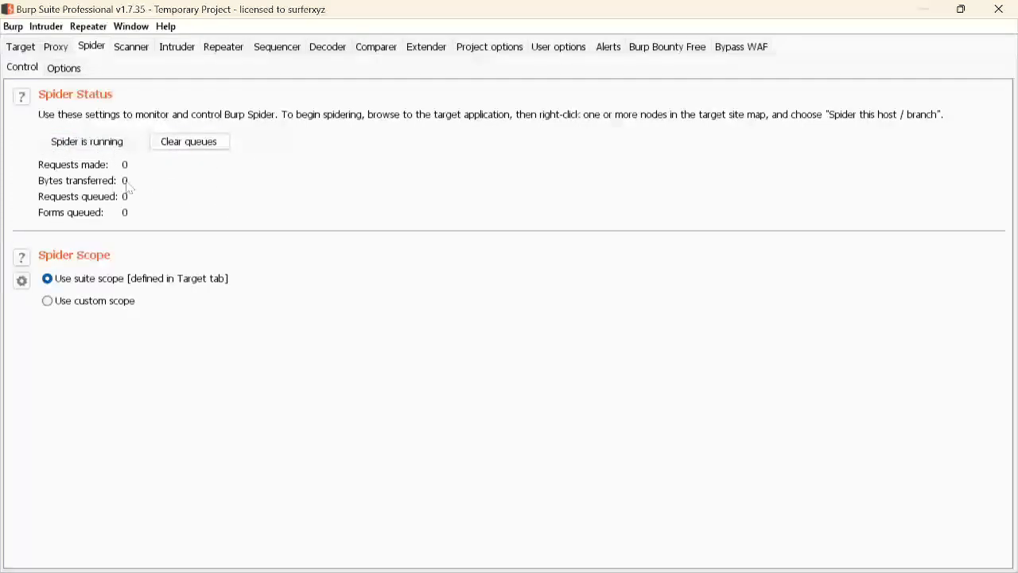
# Pause the running spider and check its crawler settings
pyautogui.click(86, 144)
pyautogui.click(67, 69)
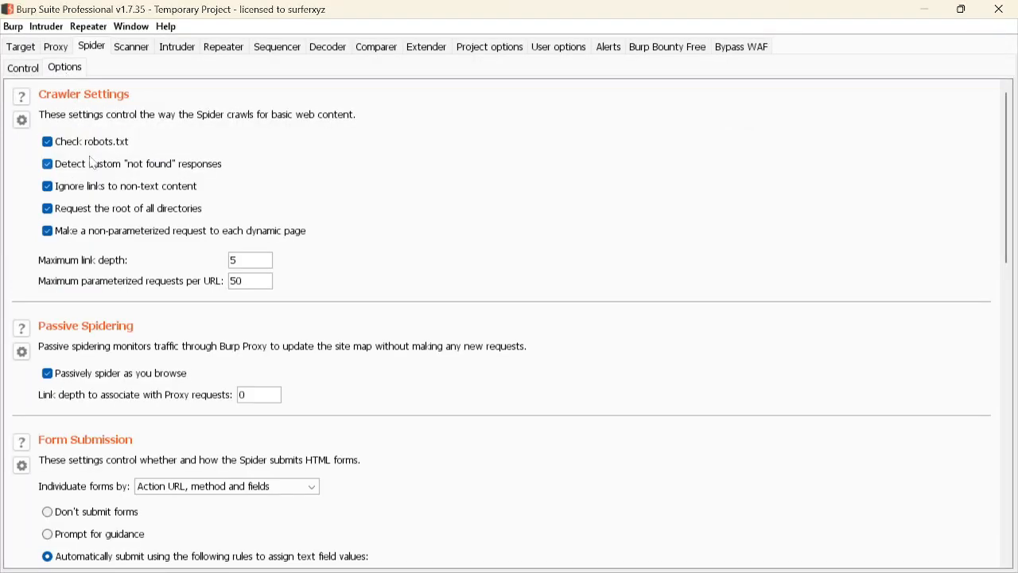
pyautogui.click(23, 69)
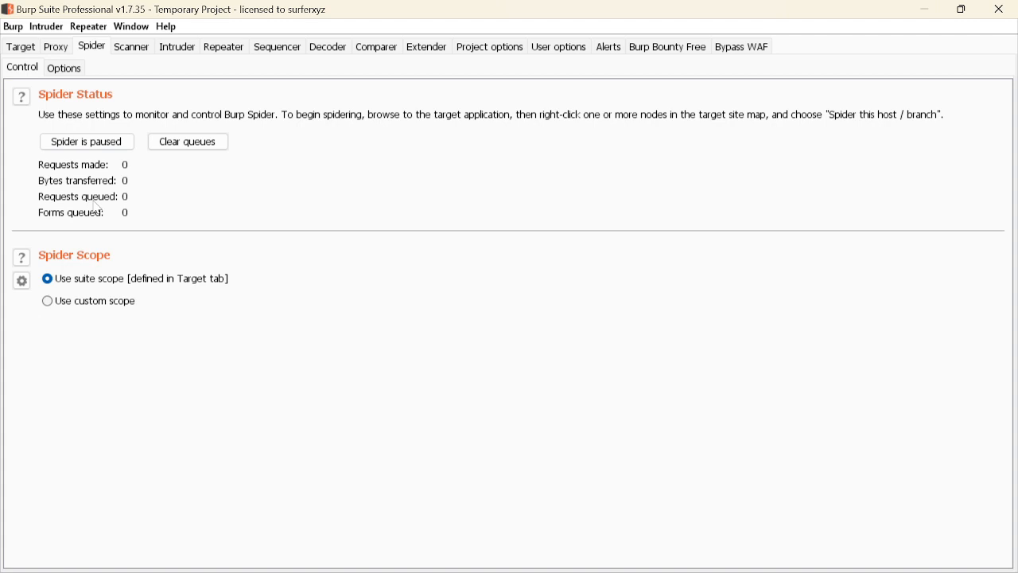
pyautogui.click(87, 301)
pyautogui.scroll(-3, 119, 334)
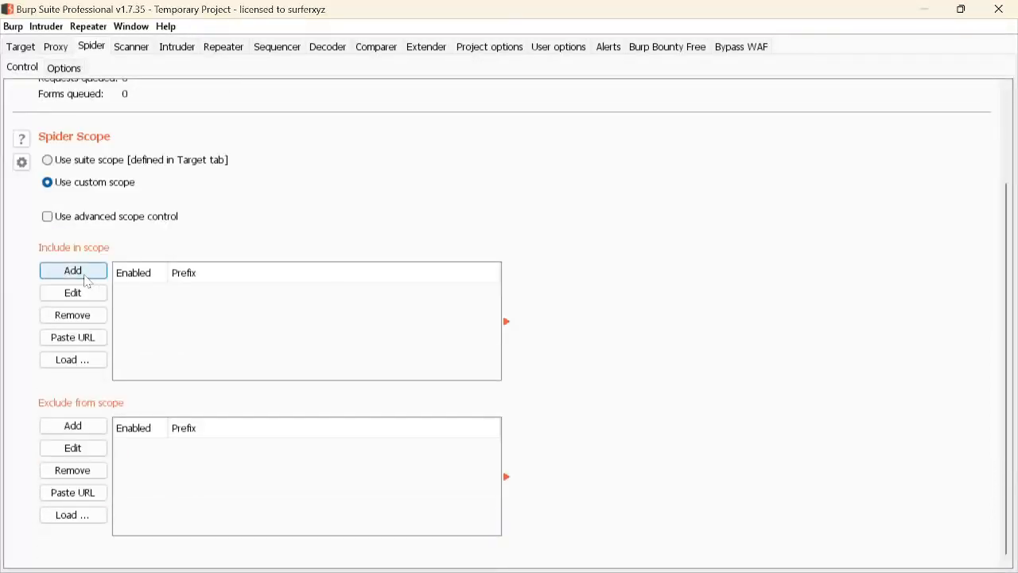
pyautogui.click(86, 273)
pyautogui.click(434, 280)
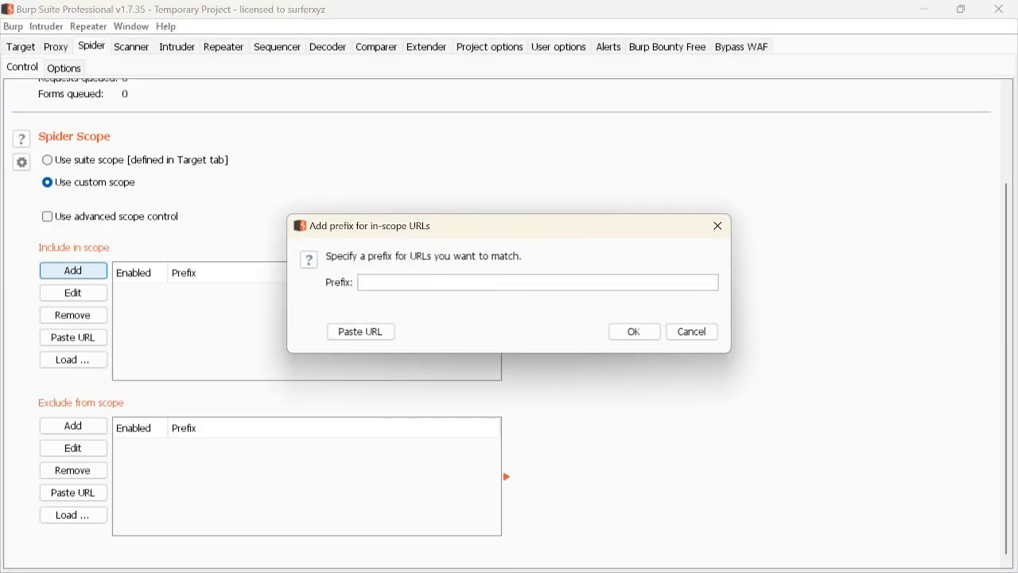
pyautogui.write('https://')
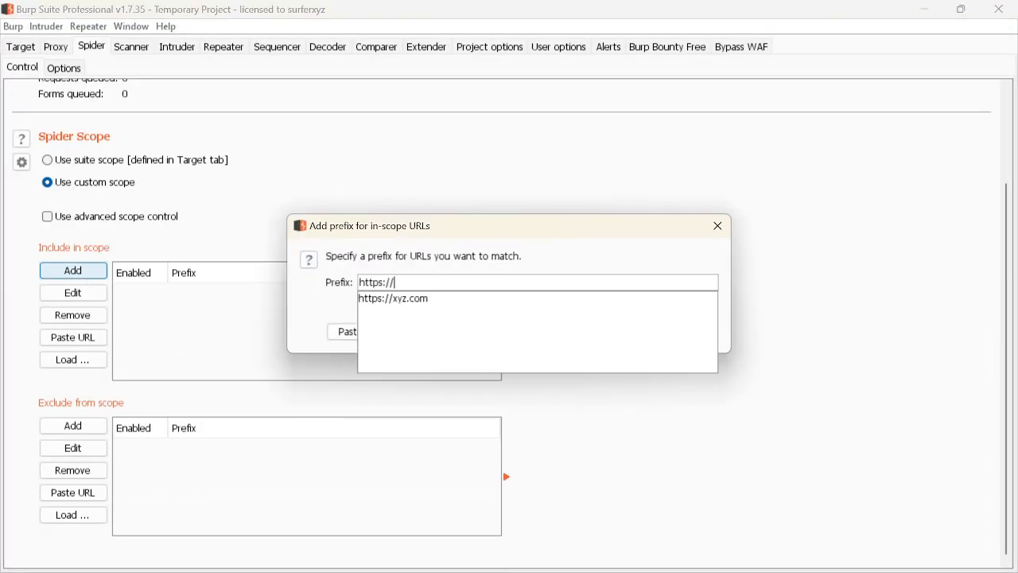
pyautogui.write('google.com')
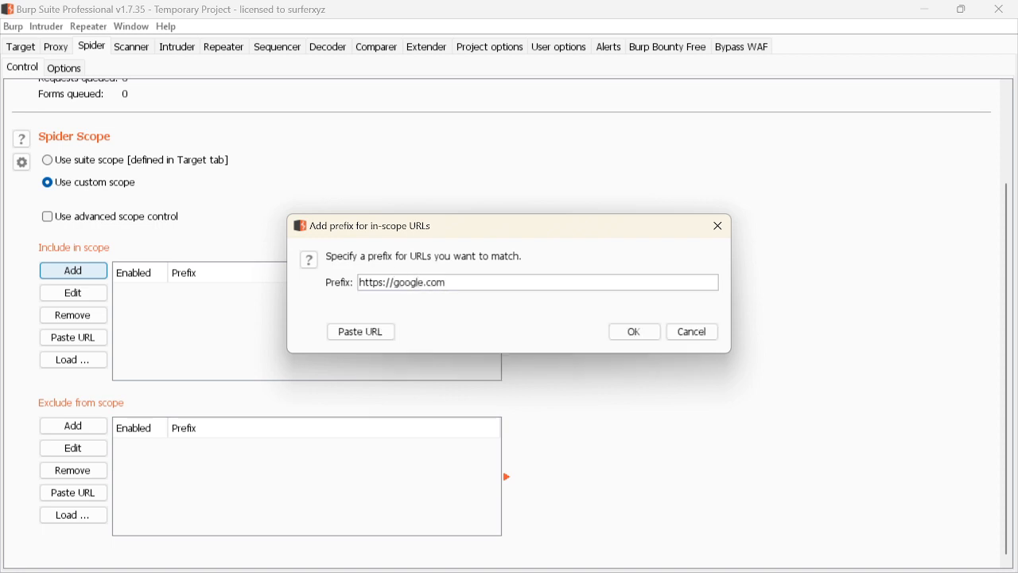
pyautogui.press('Return')
pyautogui.scroll(3, 377, 276)
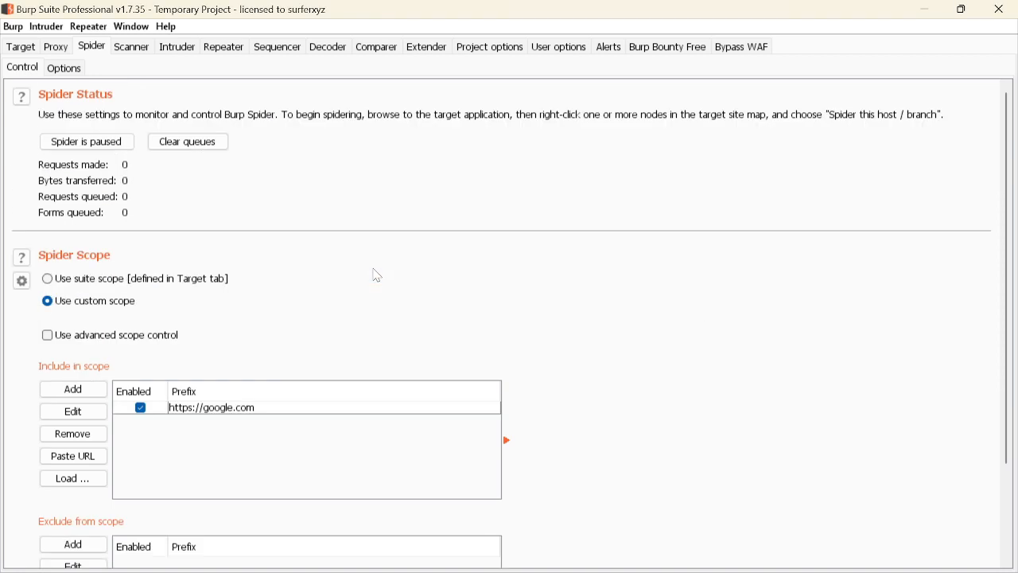
pyautogui.click(87, 141)
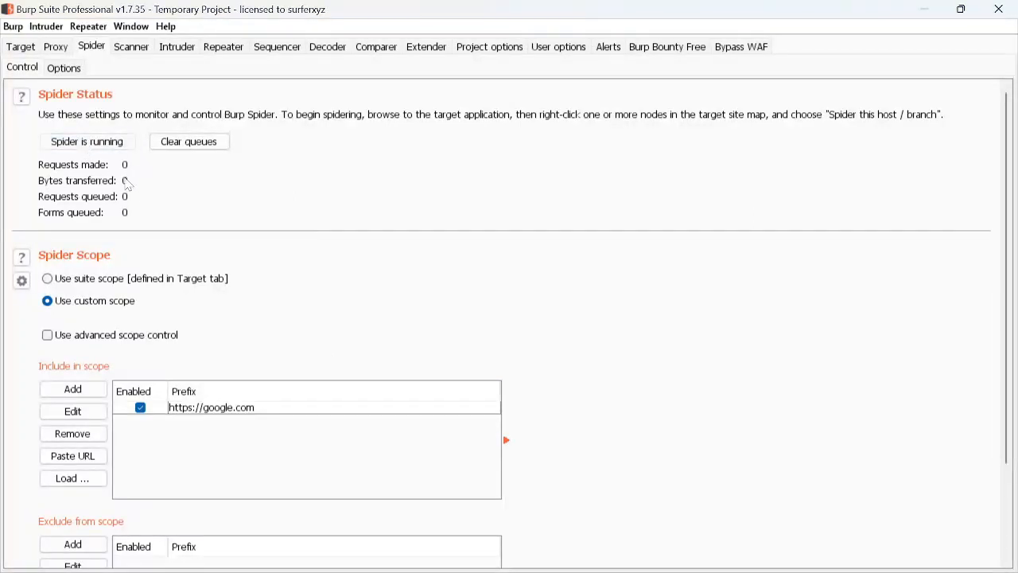
pyautogui.click(211, 284)
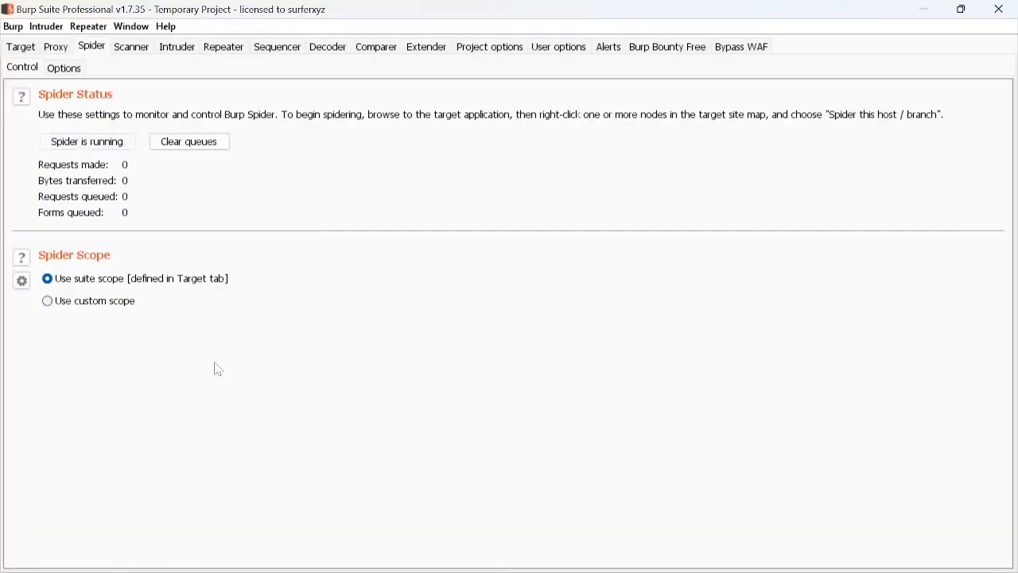
pyautogui.click(97, 302)
pyautogui.click(172, 409)
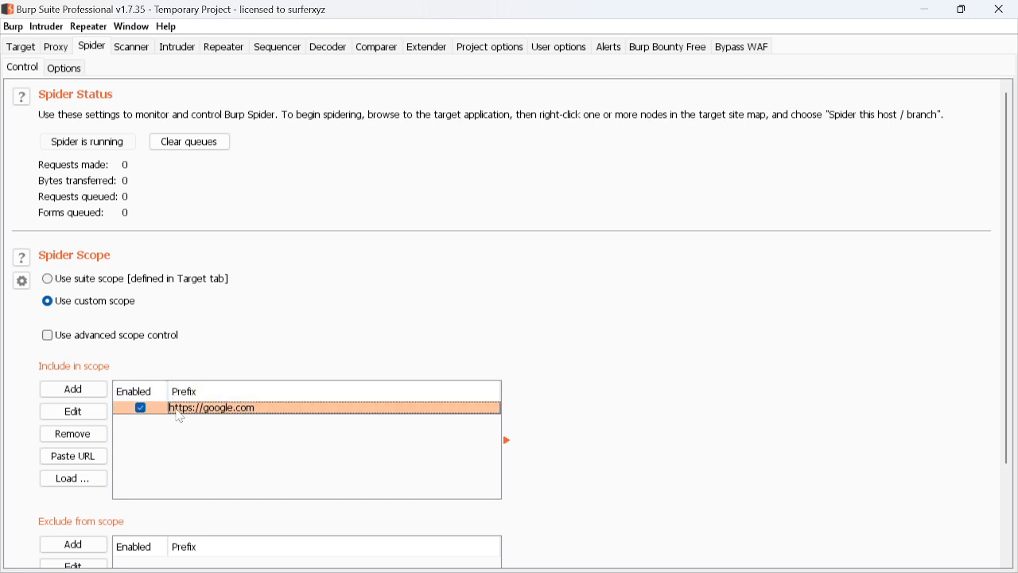
# Look over the custom scope's include and exclude lists while the spider runs, and pause the spider
pyautogui.scroll(-3, 221, 289)
pyautogui.scroll(3, 221, 289)
pyautogui.click(120, 146)
pyautogui.click(120, 146)
pyautogui.scroll(-2, 140, 206)
pyautogui.scroll(2, 212, 389)
pyautogui.scroll(-3, 138, 243)
pyautogui.scroll(3, 136, 240)
pyautogui.scroll(-3, 239, 413)
pyautogui.scroll(3, 204, 376)
pyautogui.click(101, 148)
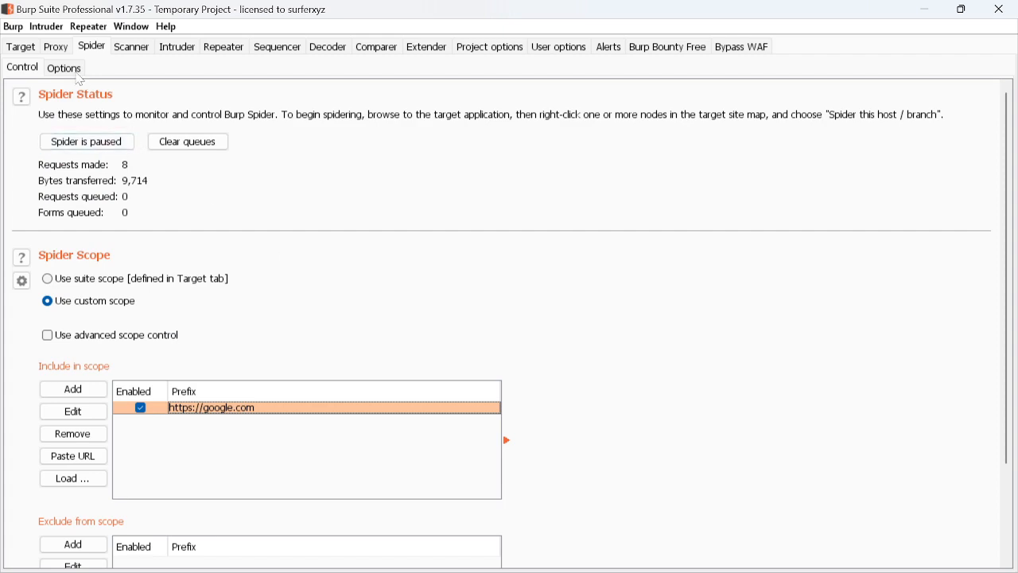
# Review the spider options, from form submission and application login to the spider engine and request headers
pyautogui.click(76, 70)
pyautogui.scroll(-5, 209, 254)
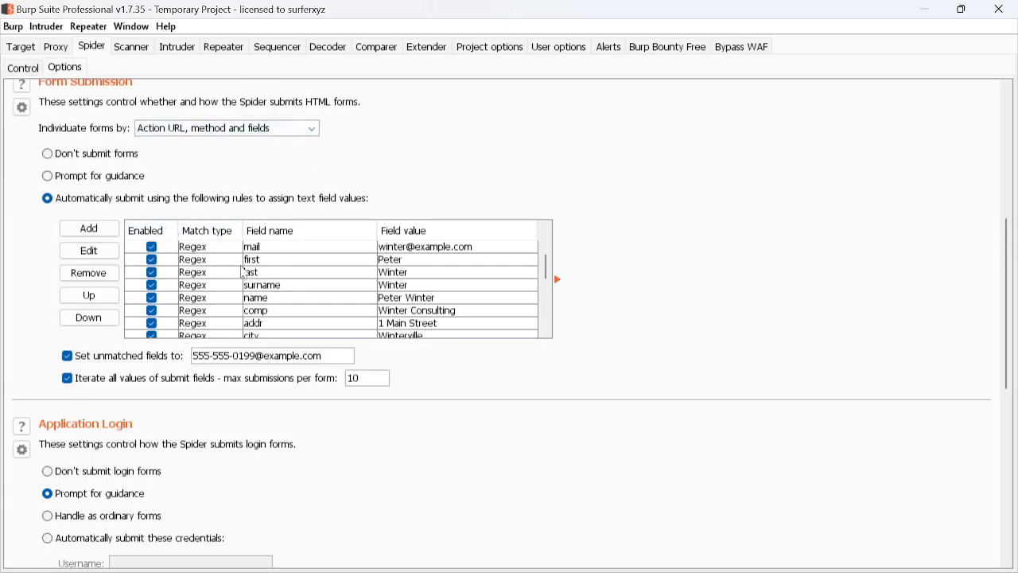
pyautogui.scroll(-6, 246, 274)
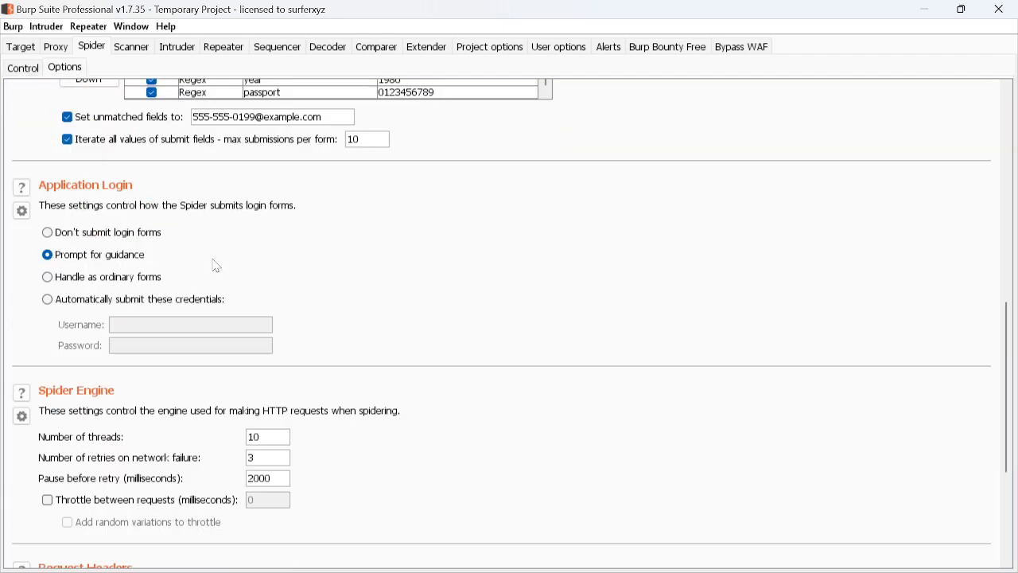
pyautogui.scroll(-3, 216, 266)
pyautogui.scroll(8, 156, 438)
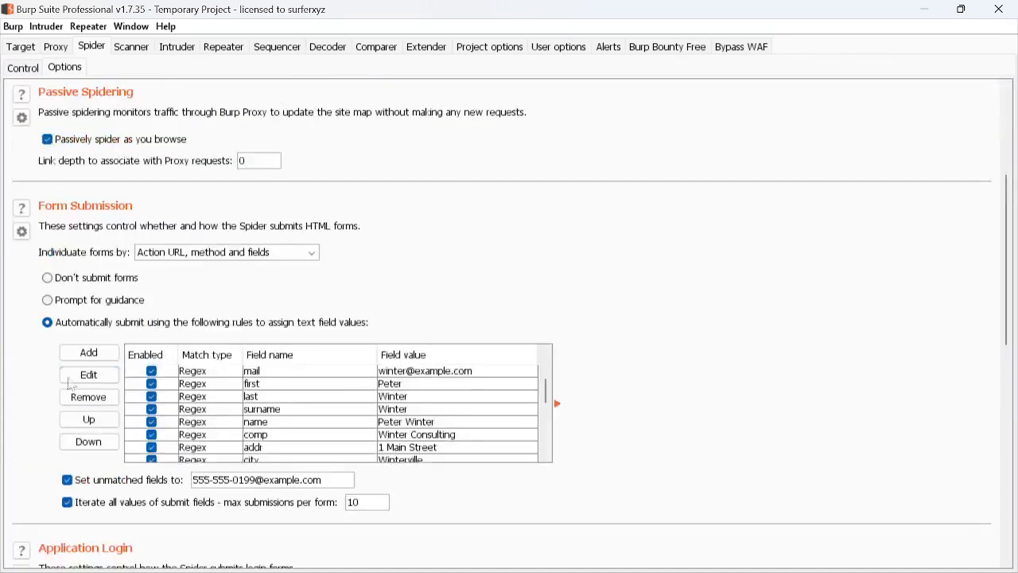
pyautogui.scroll(-5, 157, 439)
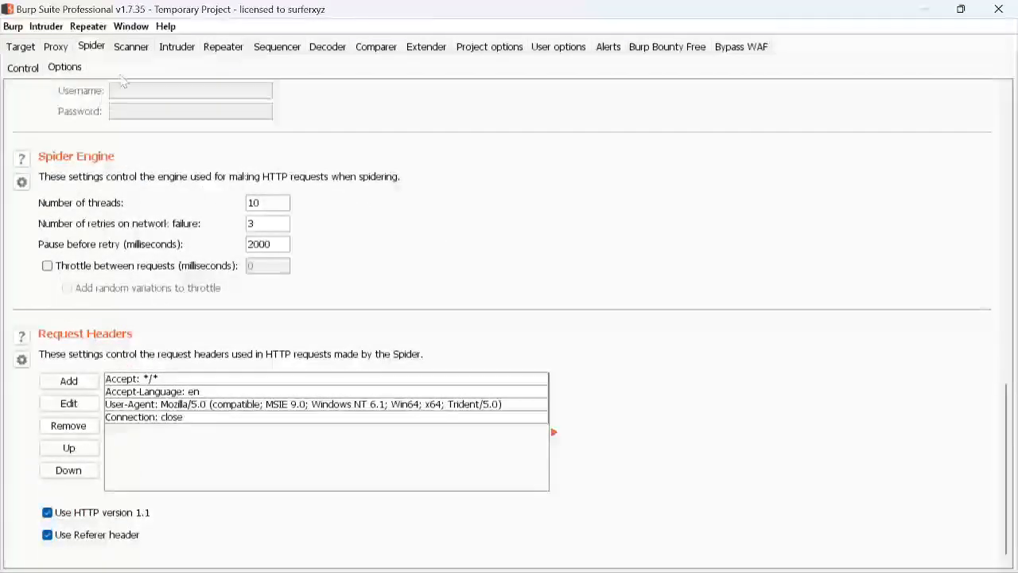
# Look through the scanner's issue activity and scan queue, and sort the issues by issue type in descending order
pyautogui.click(127, 47)
pyautogui.scroll(-20, 230, 223)
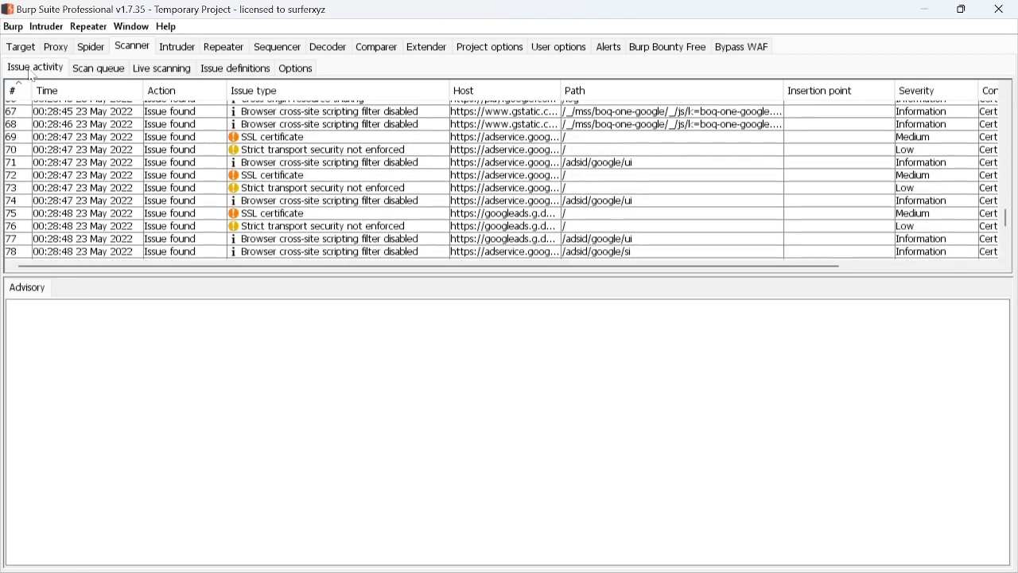
pyautogui.scroll(20, 270, 206)
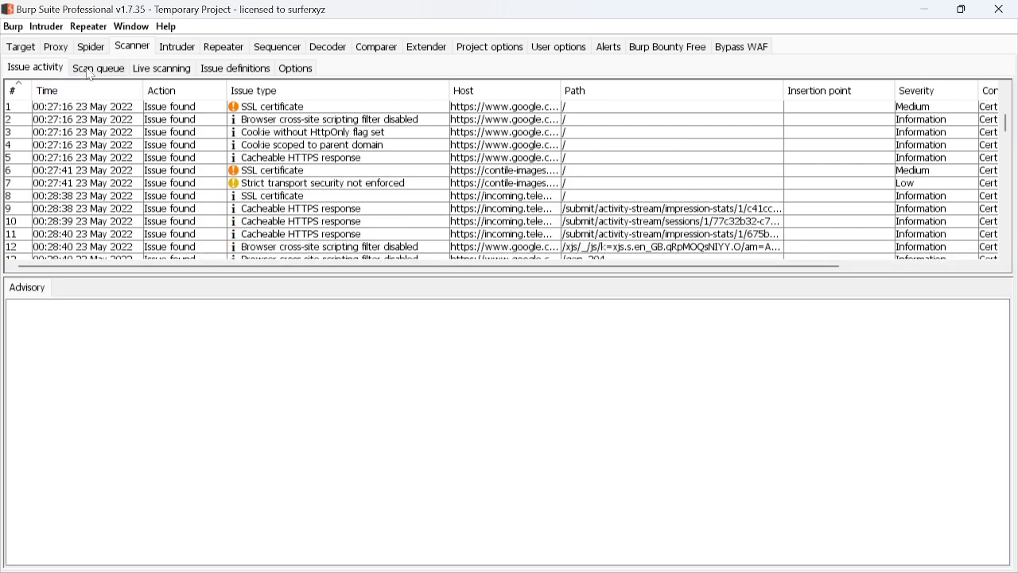
pyautogui.click(92, 70)
pyautogui.click(51, 72)
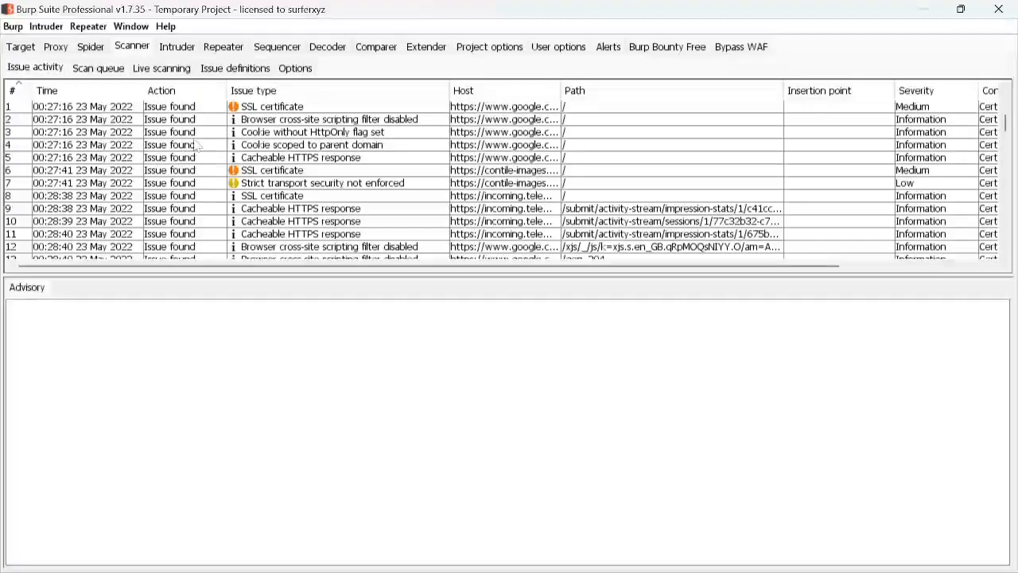
pyautogui.click(254, 90)
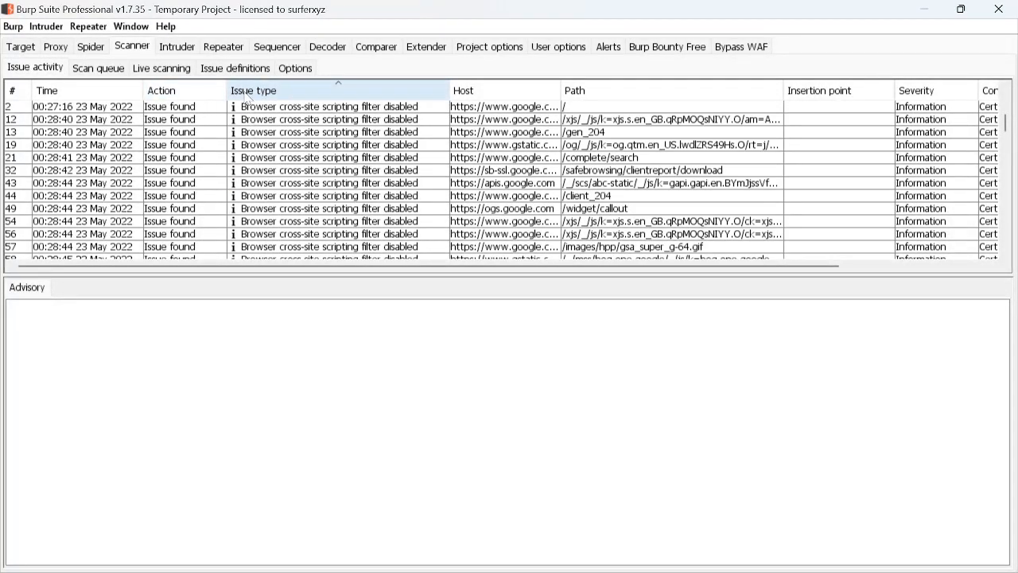
pyautogui.click(343, 86)
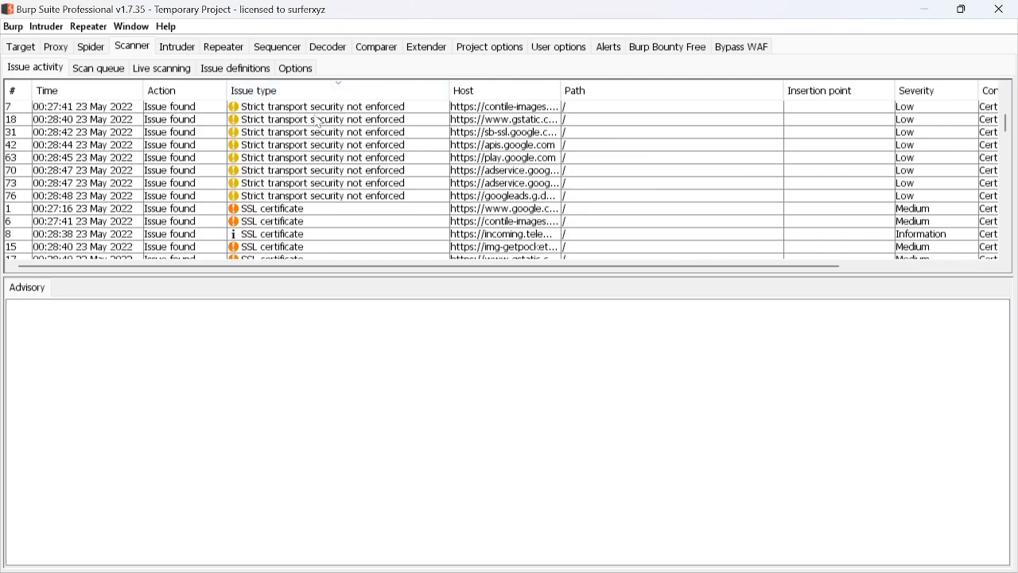
# Read the "Strict transport security not enforced" advisory for the contile-images host, including its description and remediation
pyautogui.click(316, 108)
pyautogui.scroll(-5, 323, 398)
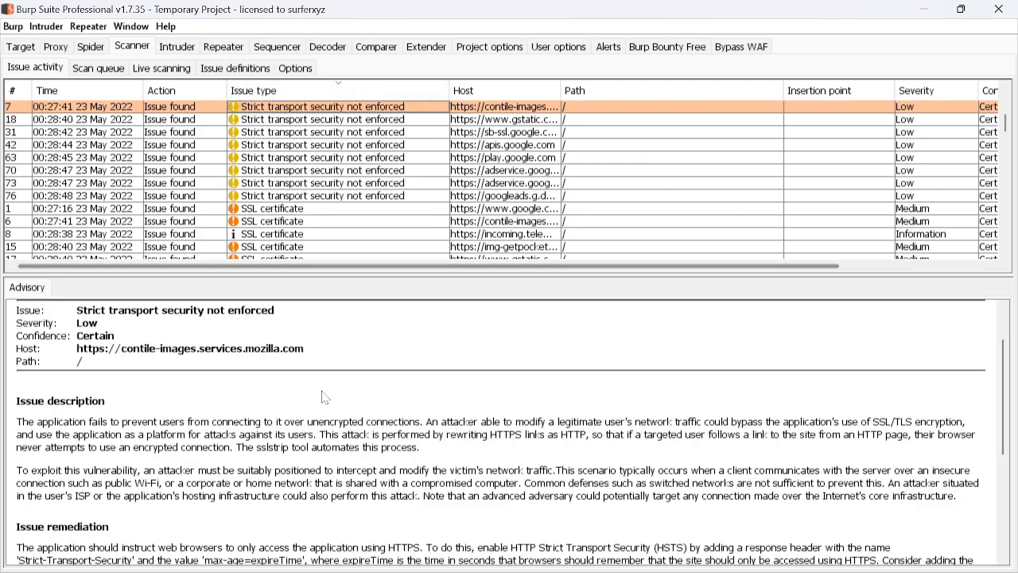
pyautogui.scroll(5, 200, 375)
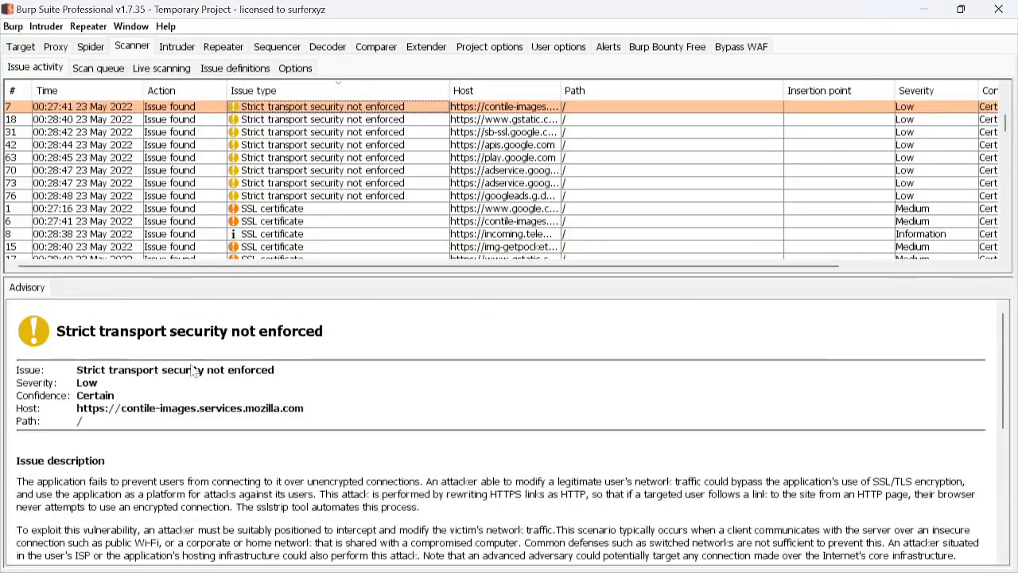
pyautogui.scroll(-4, 191, 373)
pyautogui.scroll(2, 40, 394)
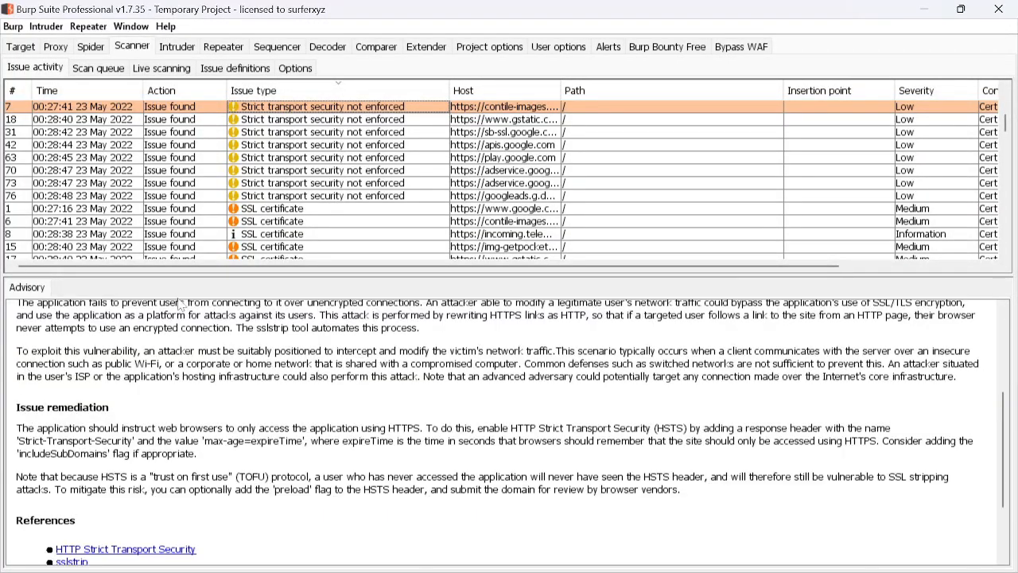
# Find the "HTML does not specify charset" issue in the list and read its advisory
pyautogui.scroll(-2, 237, 201)
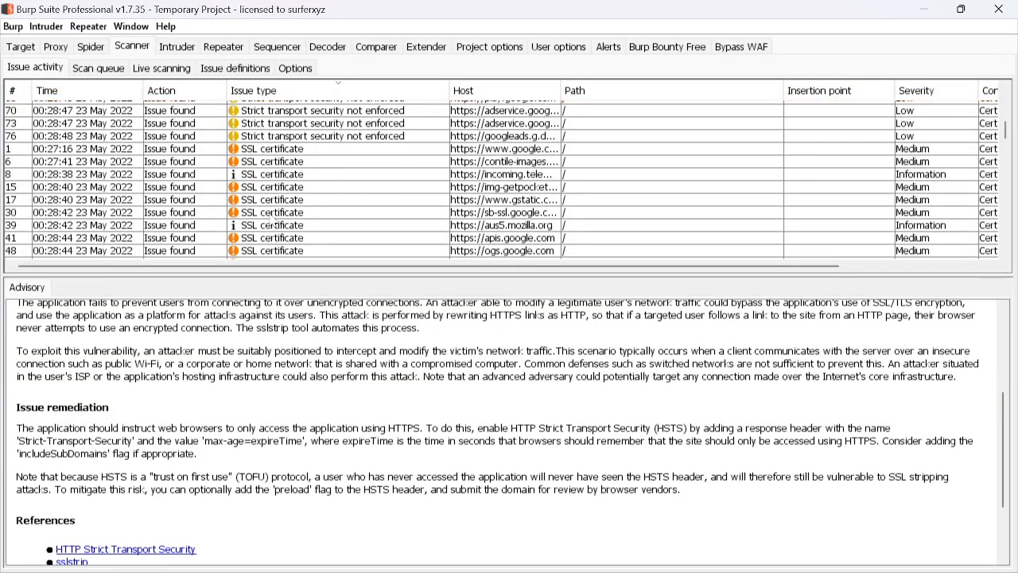
pyautogui.scroll(-3, 273, 225)
pyautogui.click(275, 212)
pyautogui.click(278, 188)
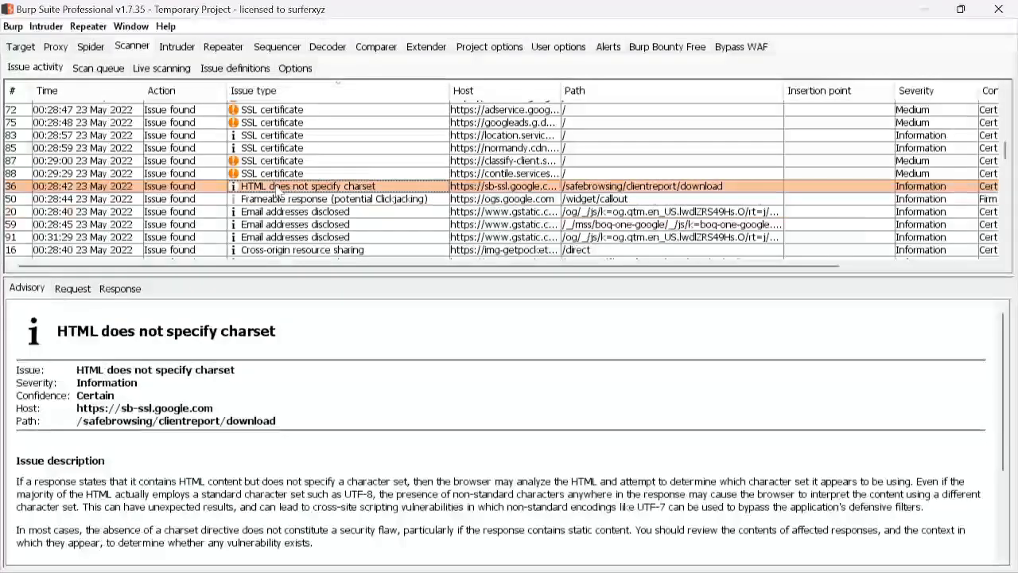
pyautogui.scroll(-3, 304, 367)
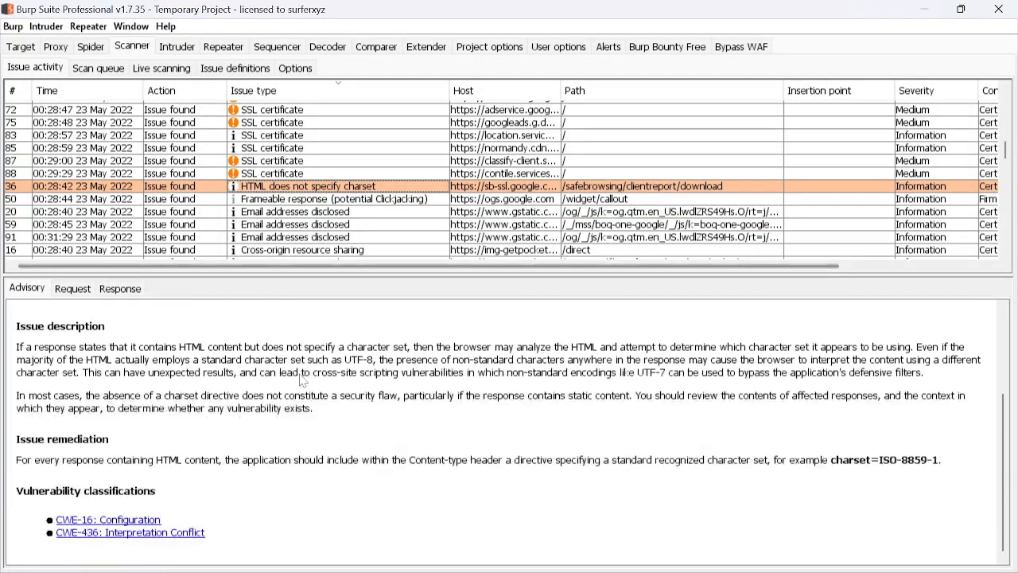
pyautogui.scroll(3, 304, 375)
# Open the "Cross-origin resource sharing" advisory for the /direct path, highlight the issue name and read down to the vulnerability classifications
pyautogui.click(337, 251)
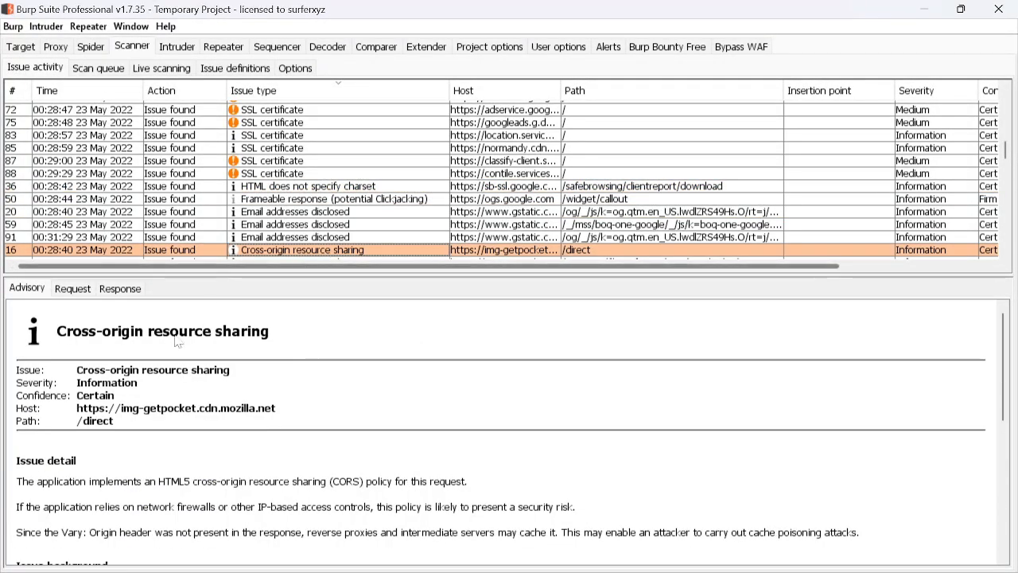
pyautogui.moveTo(84, 370); pyautogui.dragTo(209, 384)
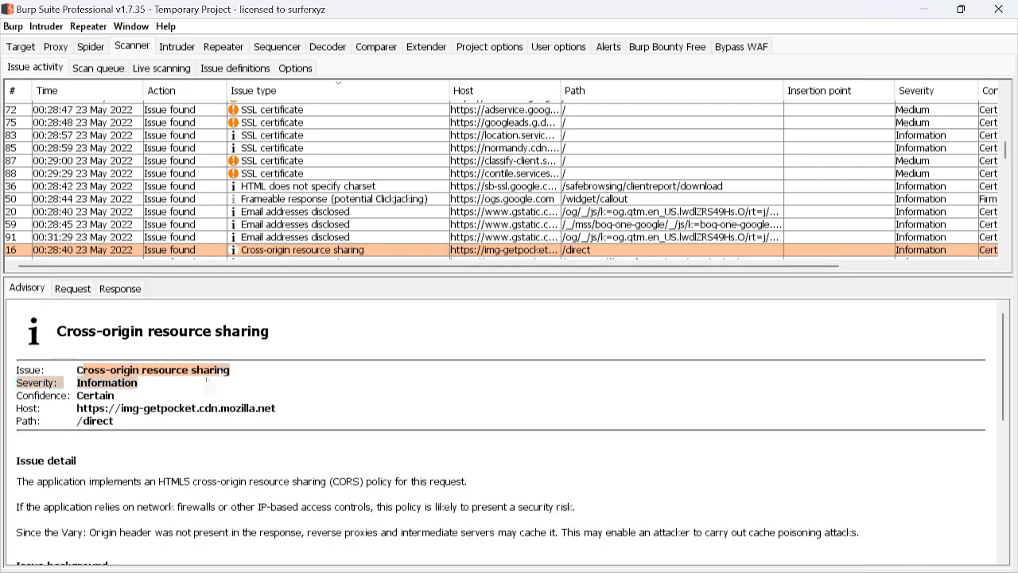
pyautogui.click(226, 371)
pyautogui.moveTo(77, 381); pyautogui.dragTo(235, 374)
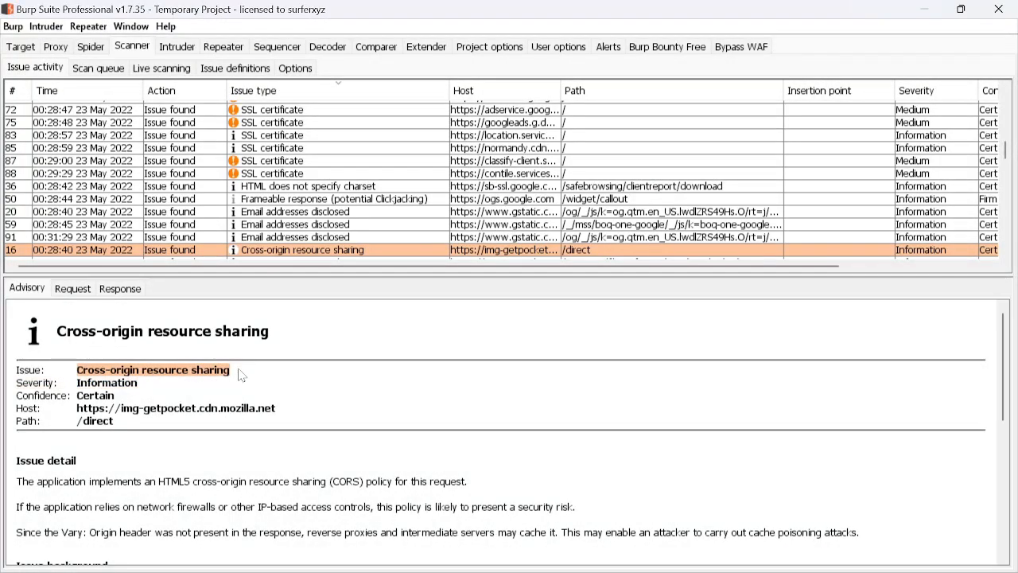
pyautogui.scroll(-5, 237, 383)
pyautogui.scroll(-3, 237, 384)
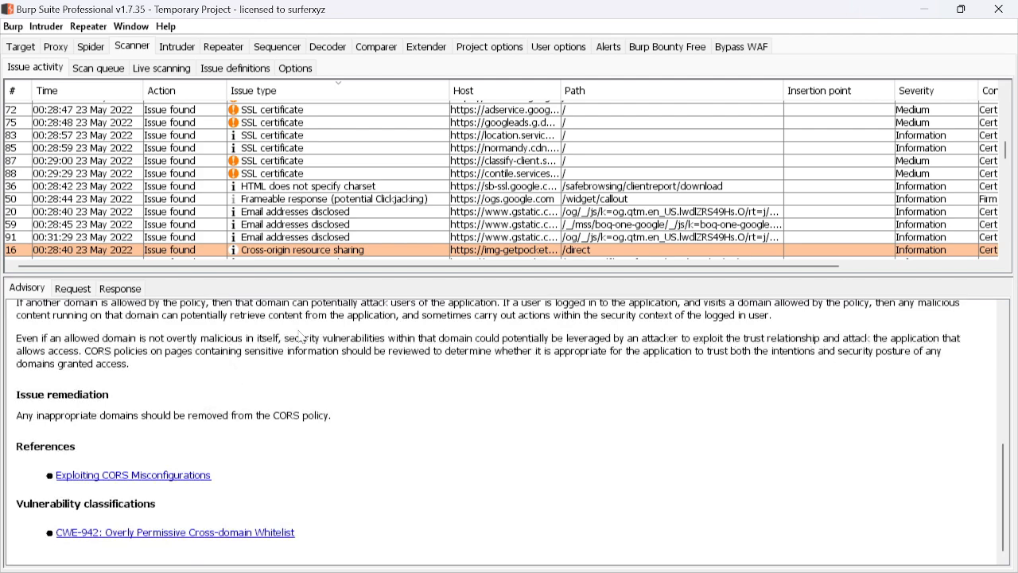
# Look through the remaining scanner issues and open the "Cookie without HttpOnly flag set" advisory for /client_204
pyautogui.scroll(-6, 302, 220)
pyautogui.scroll(-7, 309, 195)
pyautogui.scroll(7, 315, 340)
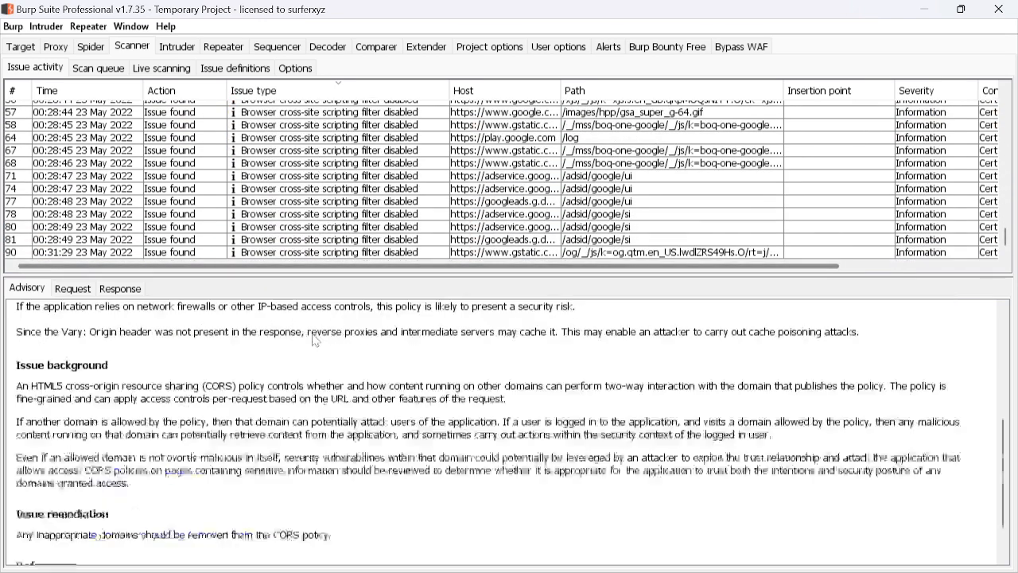
pyautogui.scroll(8, 402, 169)
pyautogui.scroll(5, 386, 188)
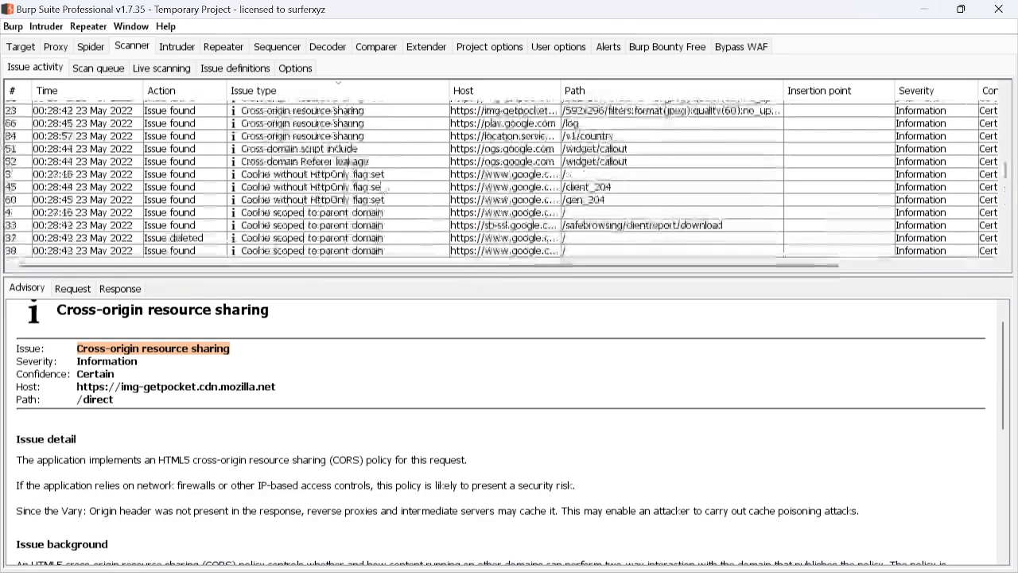
pyautogui.click(386, 188)
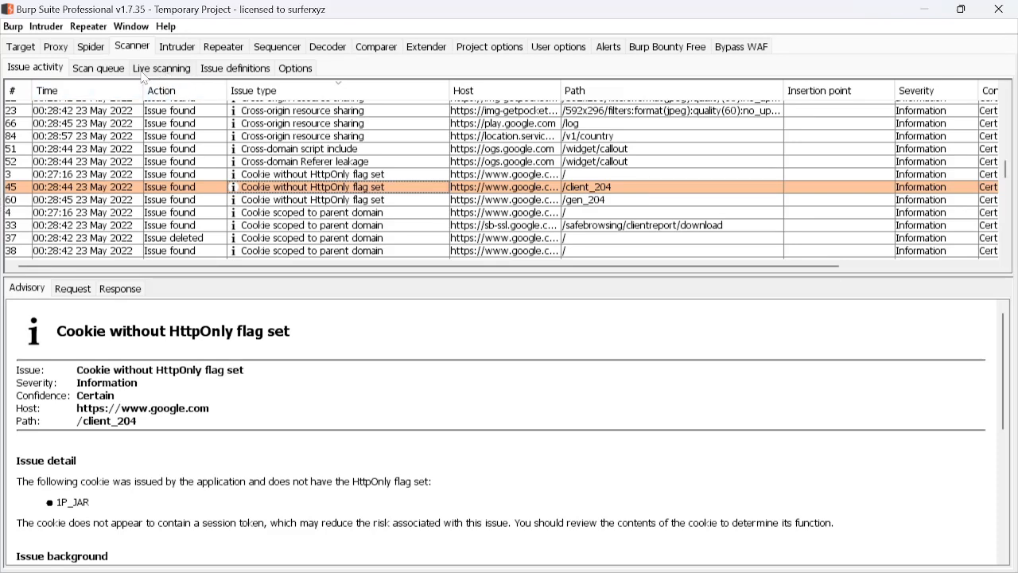
# Check the scan queue and the live scanning settings, and set live active scanning to use a custom scope
pyautogui.click(96, 69)
pyautogui.click(162, 70)
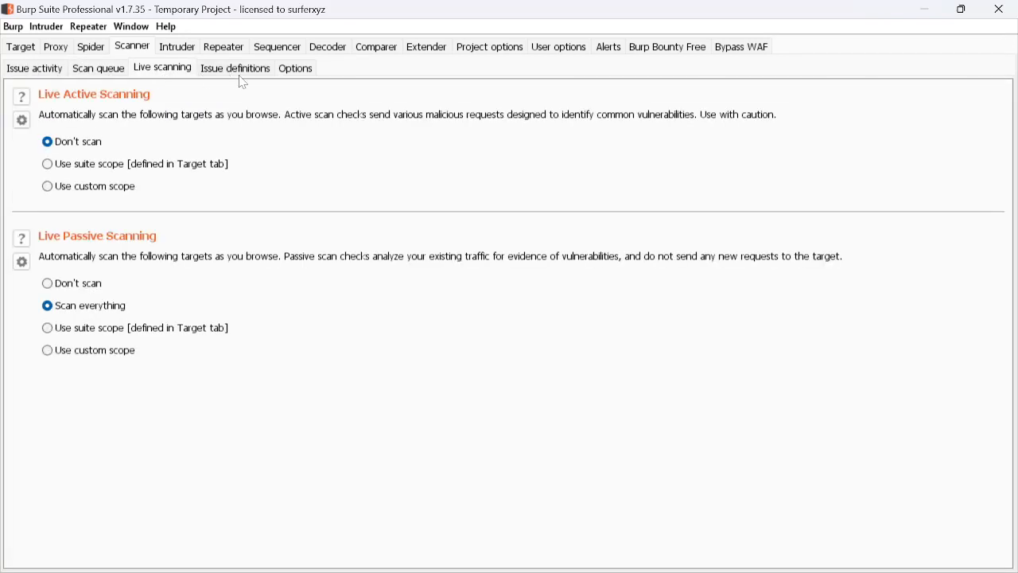
pyautogui.click(87, 188)
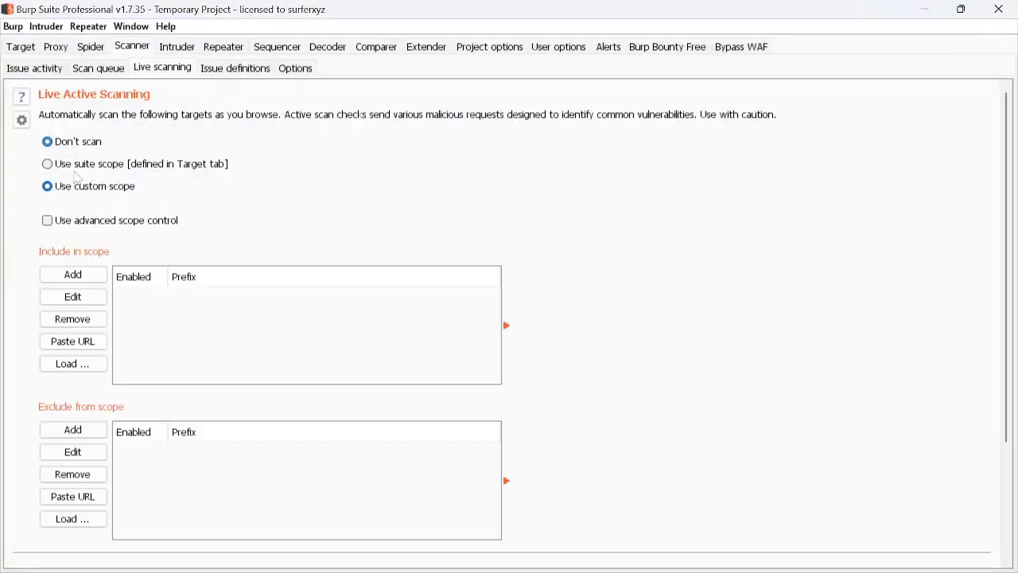
# Set live active scanning to Don't scan and live passive scanning to Scan everything
pyautogui.click(62, 164)
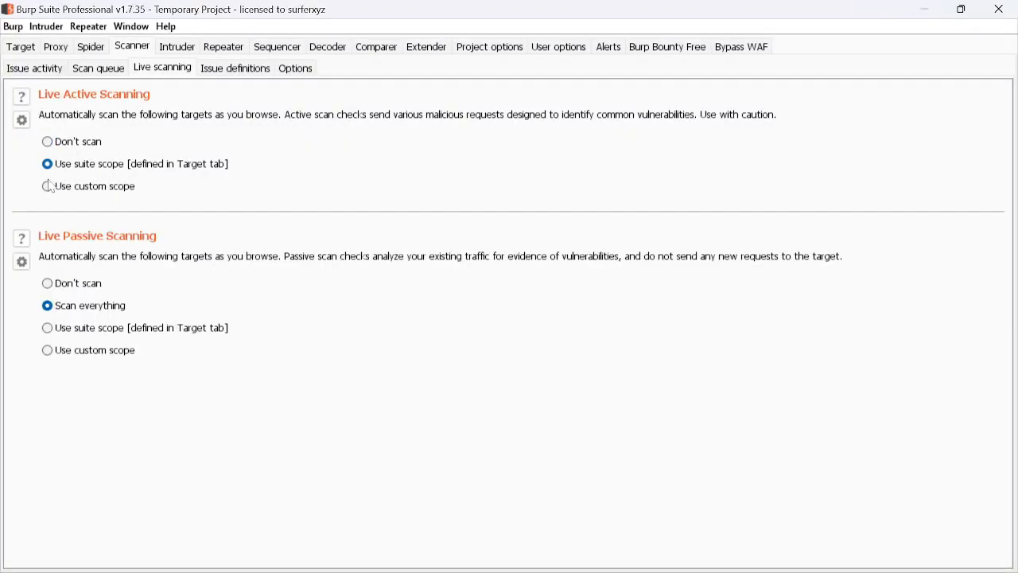
pyautogui.click(49, 142)
pyautogui.click(86, 291)
pyautogui.click(50, 307)
# Browse the scanner's issue definitions and read the OS command injection definition down to its vulnerability classifications
pyautogui.click(234, 70)
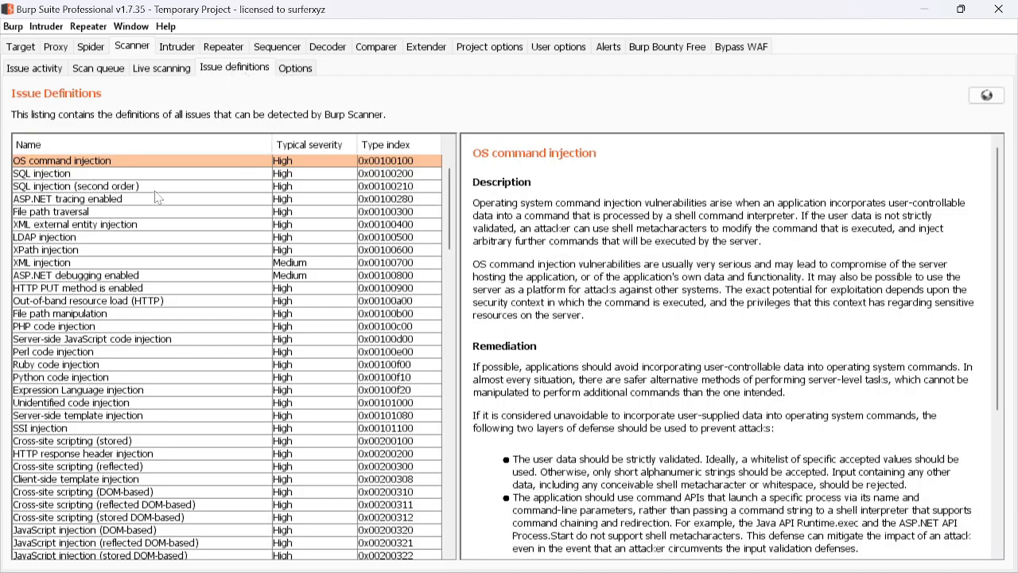
pyautogui.click(114, 175)
pyautogui.click(128, 162)
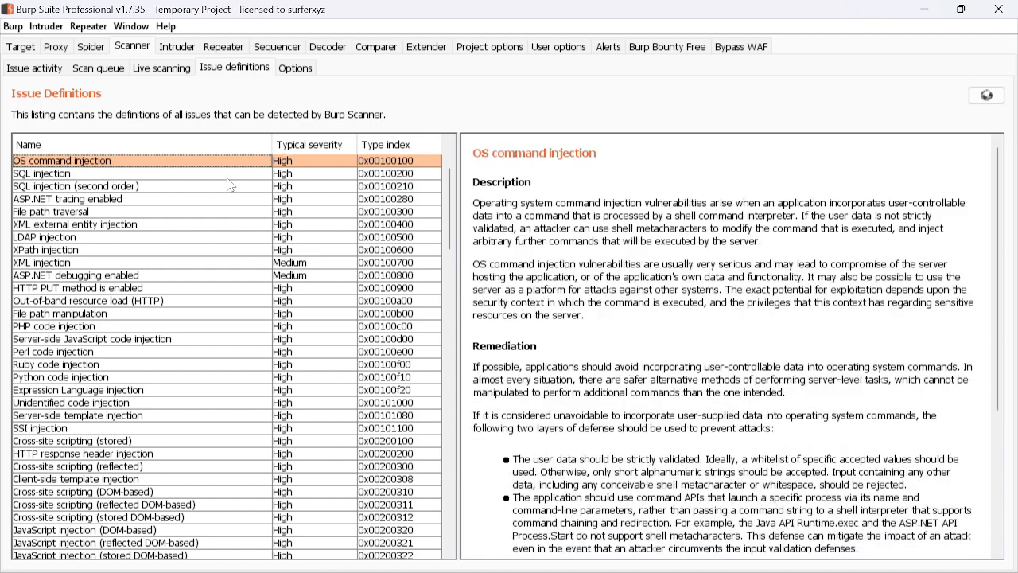
pyautogui.scroll(-20, 326, 273)
pyautogui.scroll(-3, 326, 273)
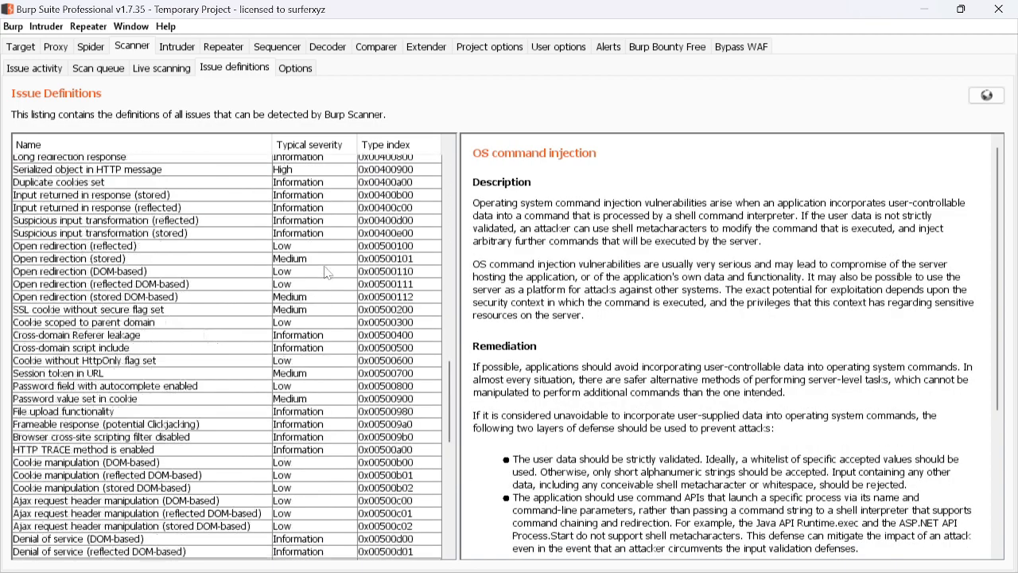
pyautogui.scroll(12, 327, 273)
pyautogui.scroll(-5, 575, 225)
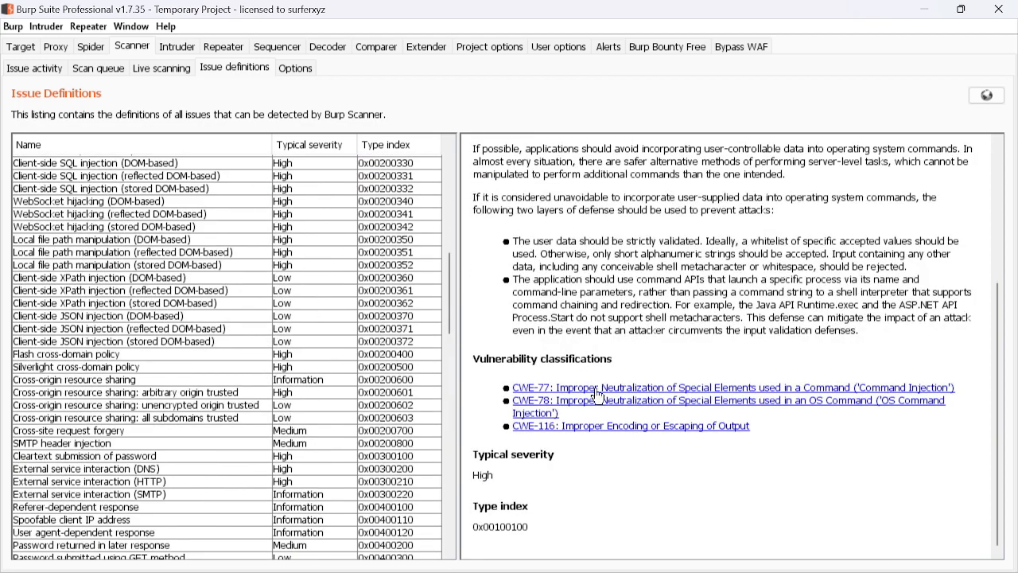
# View the issue definitions for XPath injection, File path traversal and SQL injection (second order)
pyautogui.scroll(11, 165, 301)
pyautogui.click(110, 252)
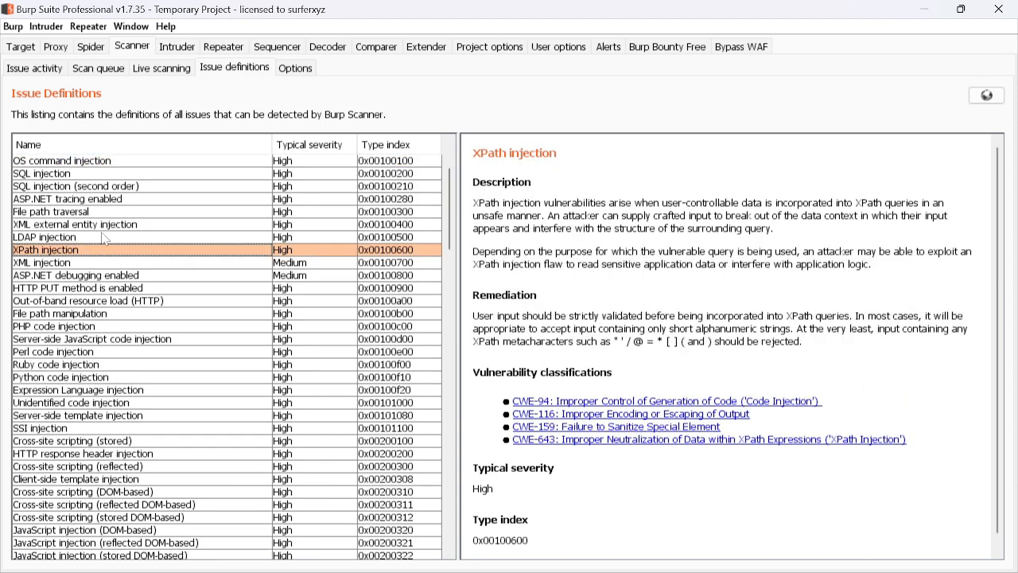
pyautogui.click(108, 213)
pyautogui.click(150, 189)
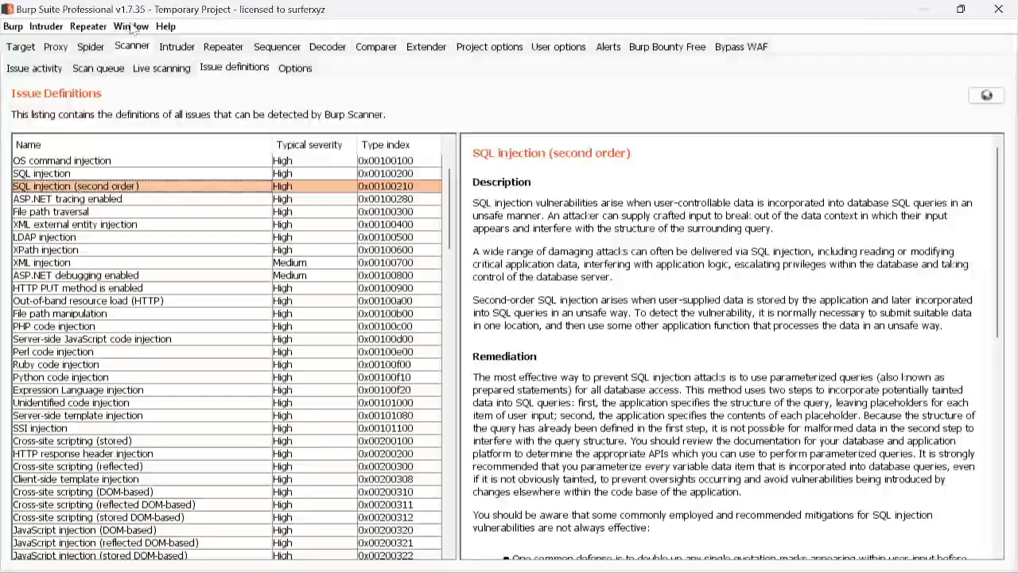
# In the scanner's issue activity, read the "Strict transport security not enforced" advisory for play.google.com and look through the remaining issues
pyautogui.click(82, 70)
pyautogui.click(36, 69)
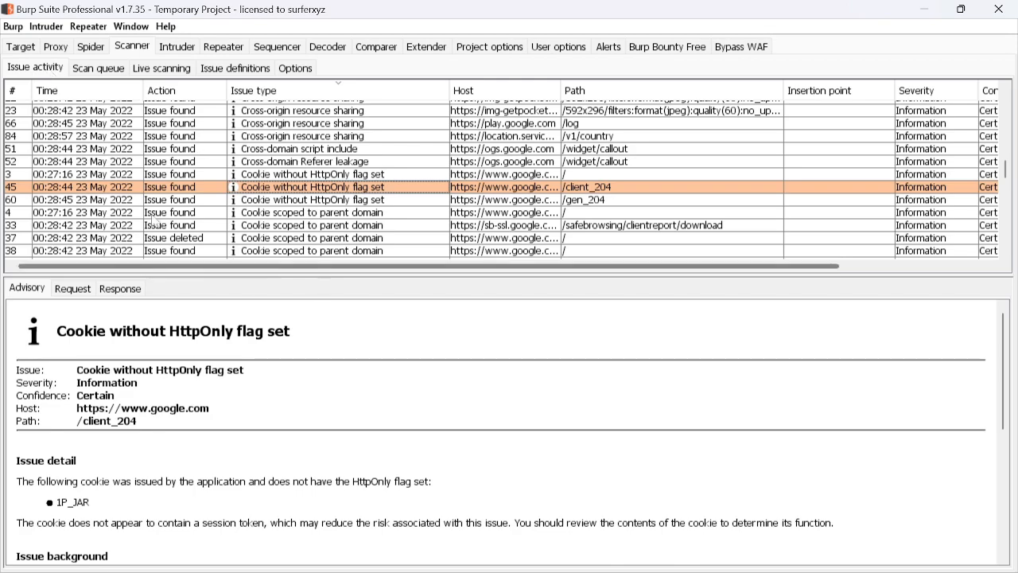
pyautogui.scroll(5, 370, 165)
pyautogui.click(370, 159)
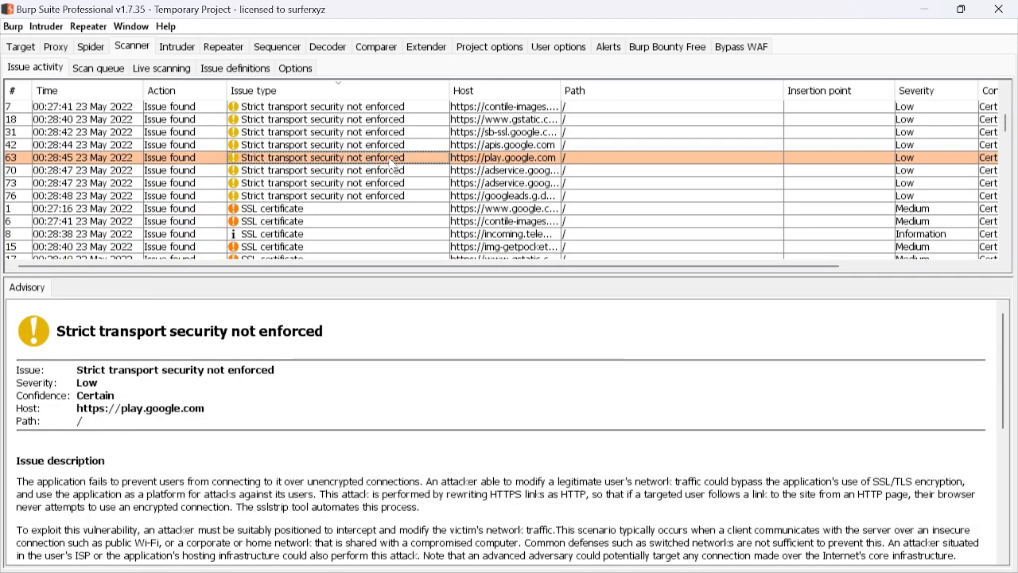
pyautogui.scroll(-5, 477, 437)
pyautogui.scroll(-5, 277, 213)
pyautogui.scroll(-10, 277, 211)
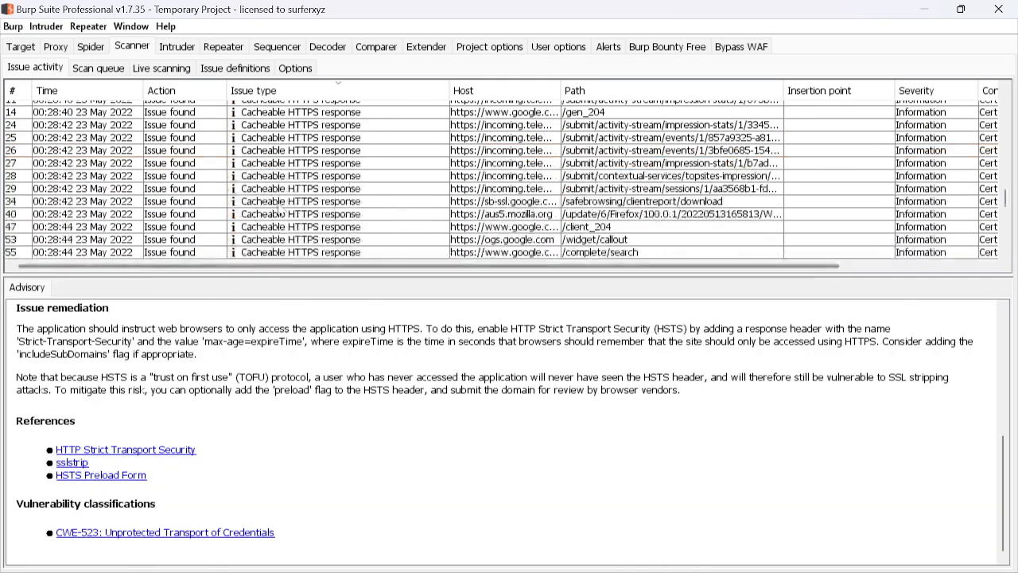
pyautogui.scroll(15, 283, 209)
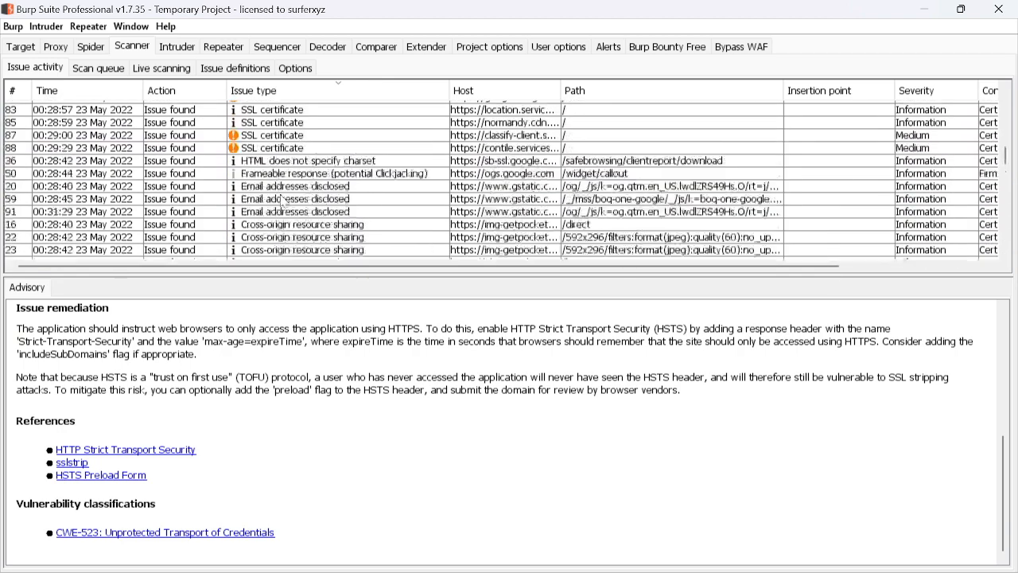
# Review the scanner options for attack insertion points, skipped parameters and the active scanning engine
pyautogui.click(228, 69)
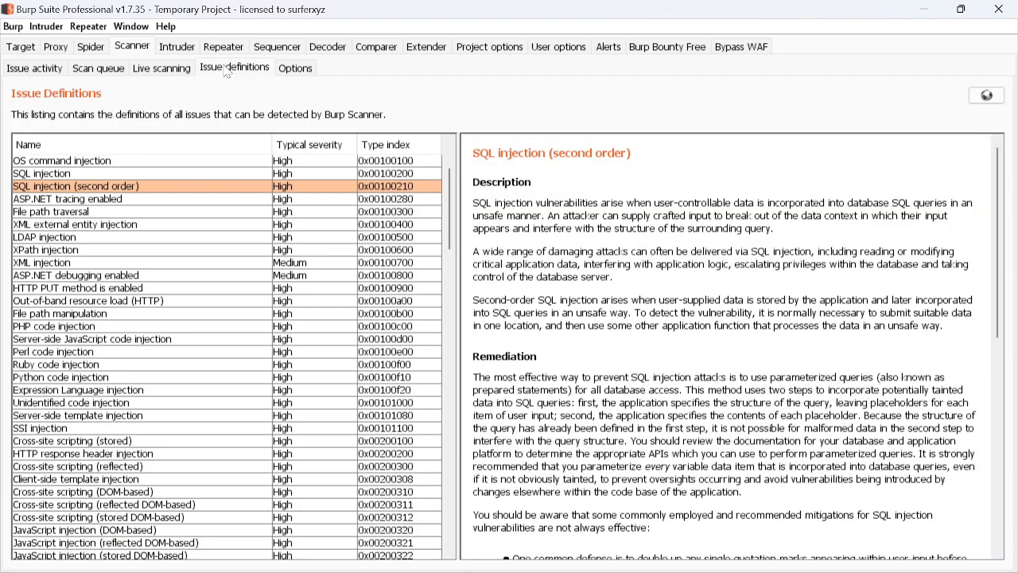
pyautogui.click(293, 69)
pyautogui.scroll(-2, 213, 220)
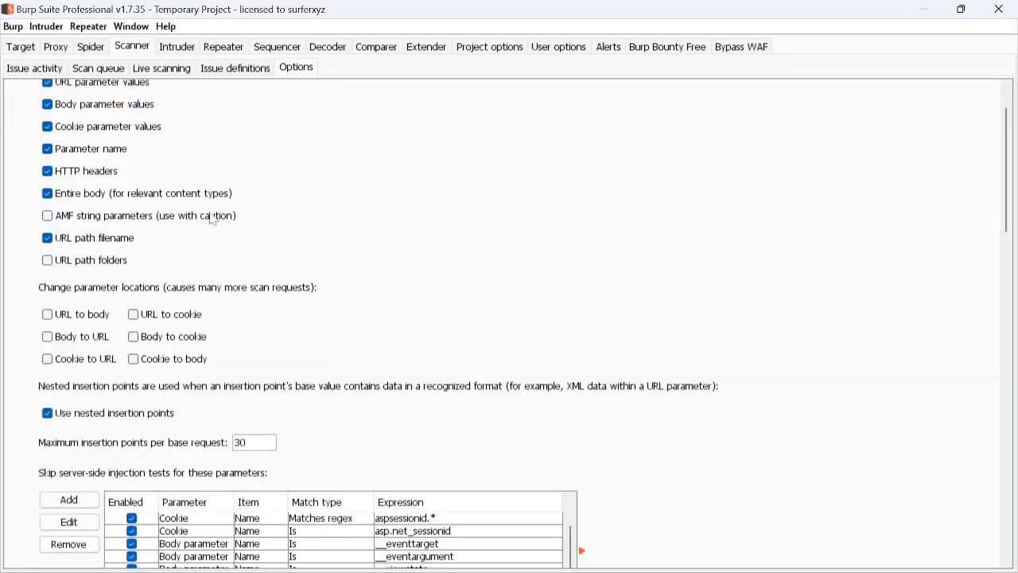
pyautogui.scroll(-3, 213, 220)
pyautogui.scroll(-7, 81, 201)
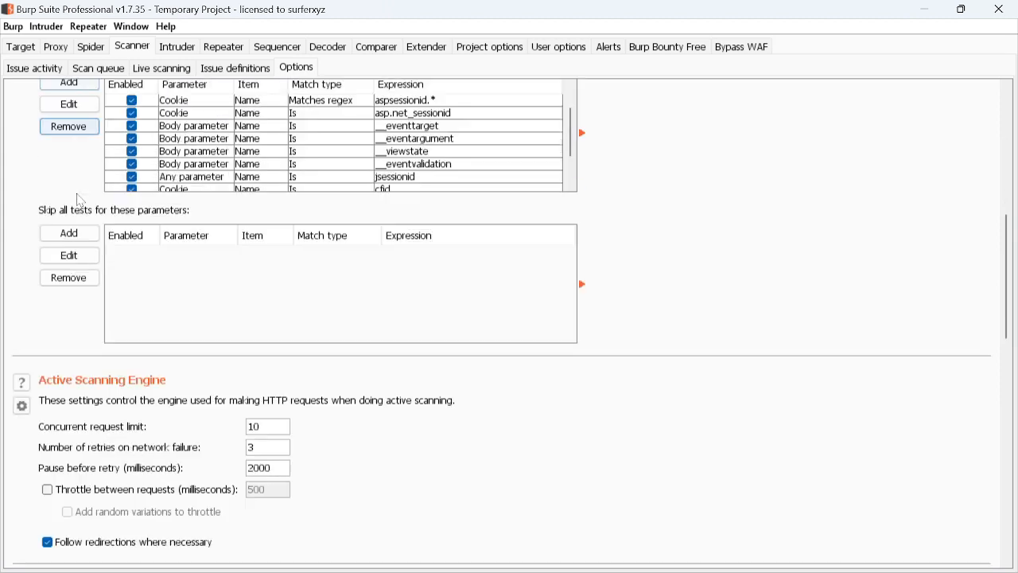
pyautogui.scroll(2, 80, 199)
pyautogui.scroll(-11, 348, 241)
pyautogui.scroll(-8, 347, 242)
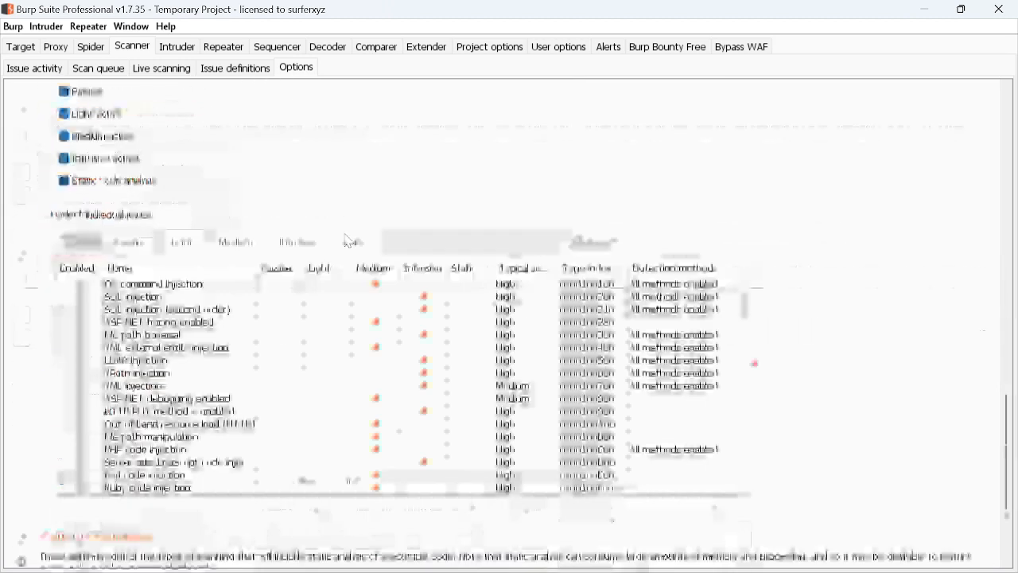
# Examine the active scanning optimization settings and the scan types available under Scan Issues
pyautogui.scroll(-10, 92, 284)
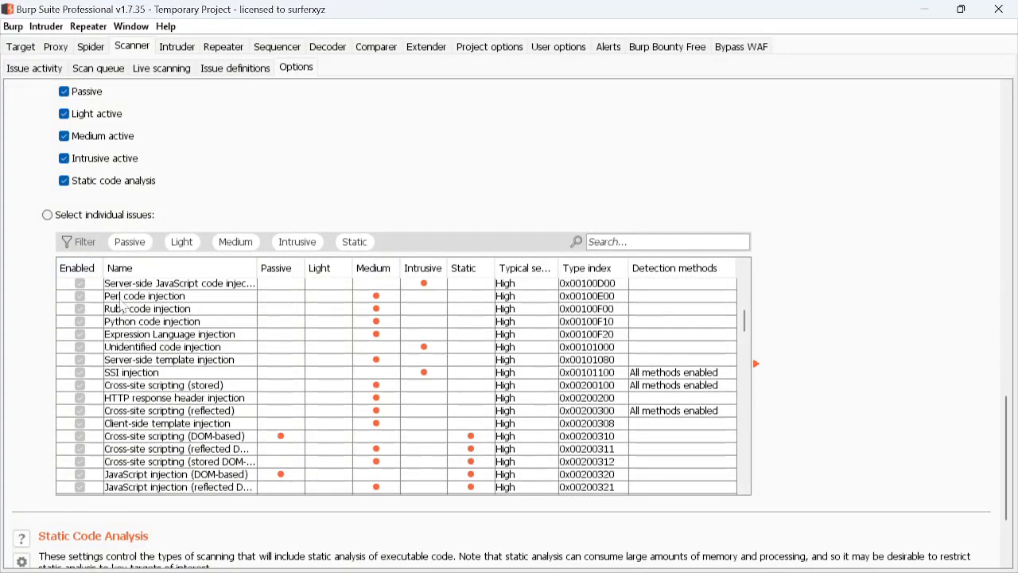
pyautogui.scroll(10, 103, 358)
pyautogui.rightClick(103, 358)
pyautogui.scroll(5, 182, 305)
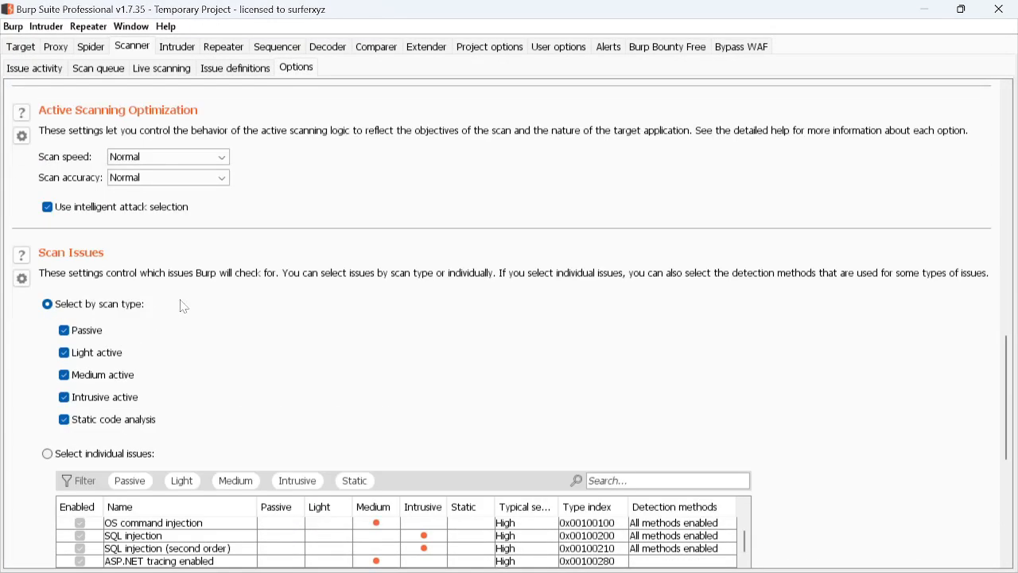
pyautogui.scroll(-4, 143, 348)
pyautogui.scroll(2, 66, 374)
pyautogui.scroll(-4, 79, 374)
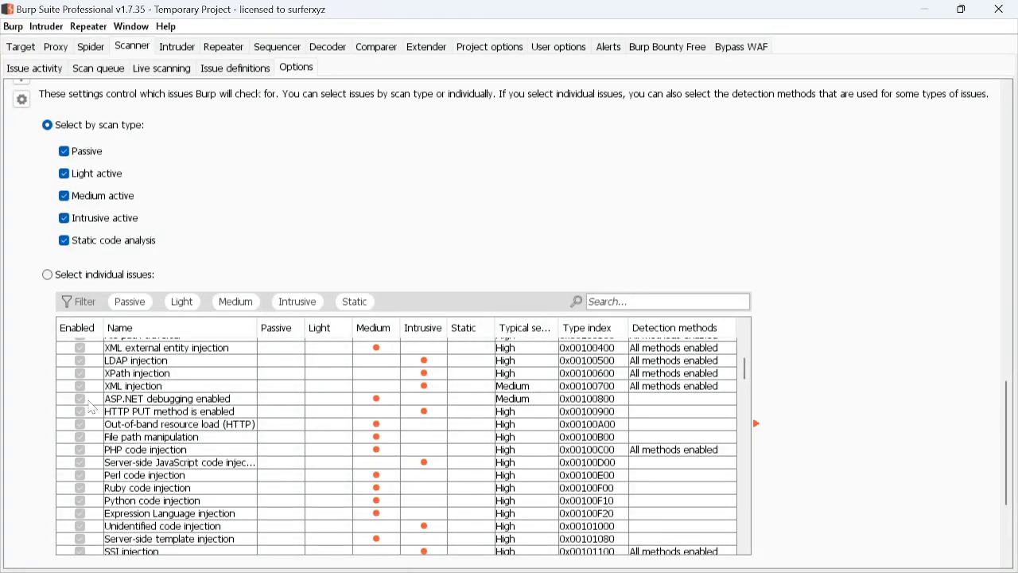
# Look through the full list of individual scan issues and the static code analysis settings
pyautogui.scroll(-8, 601, 499)
pyautogui.scroll(-3, 946, 370)
pyautogui.scroll(-10, 350, 299)
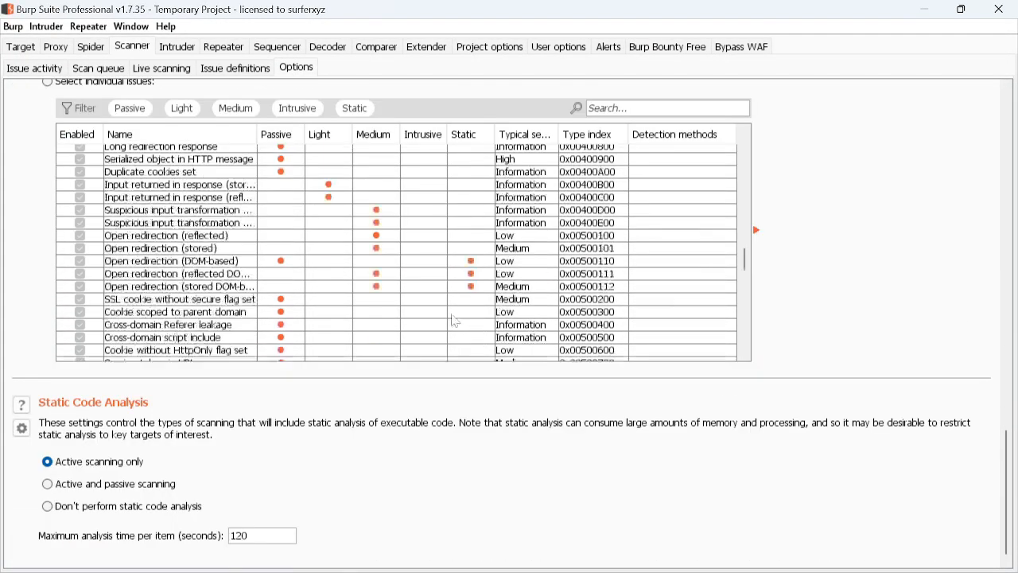
pyautogui.scroll(-10, 350, 299)
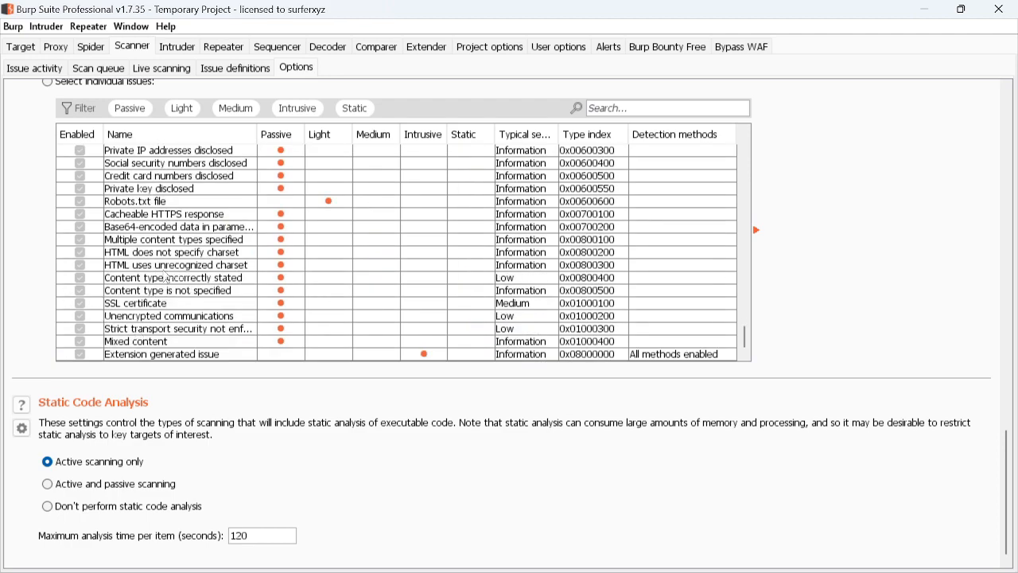
pyautogui.scroll(10, 183, 331)
pyautogui.scroll(4, 697, 304)
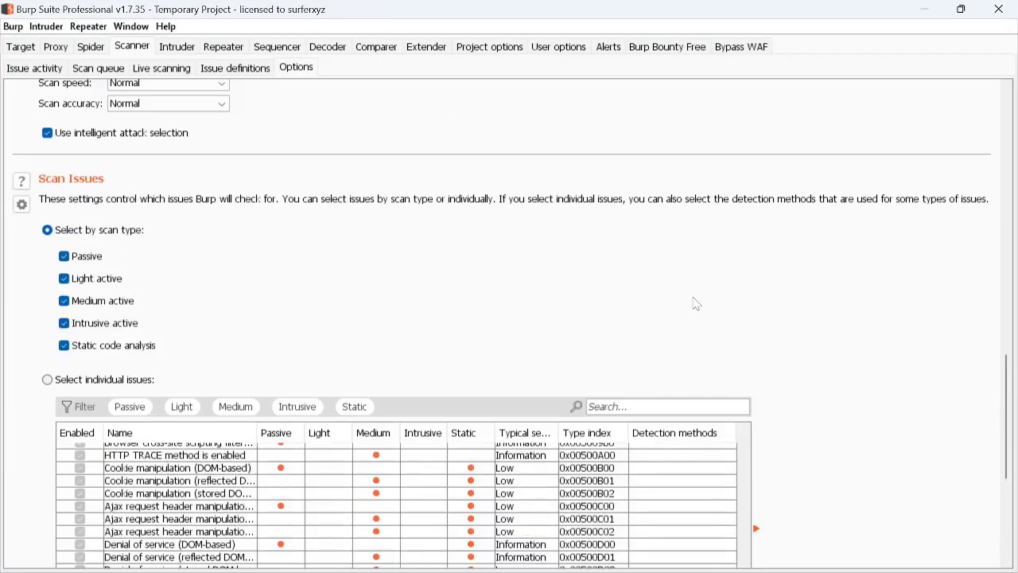
pyautogui.scroll(-12, 382, 406)
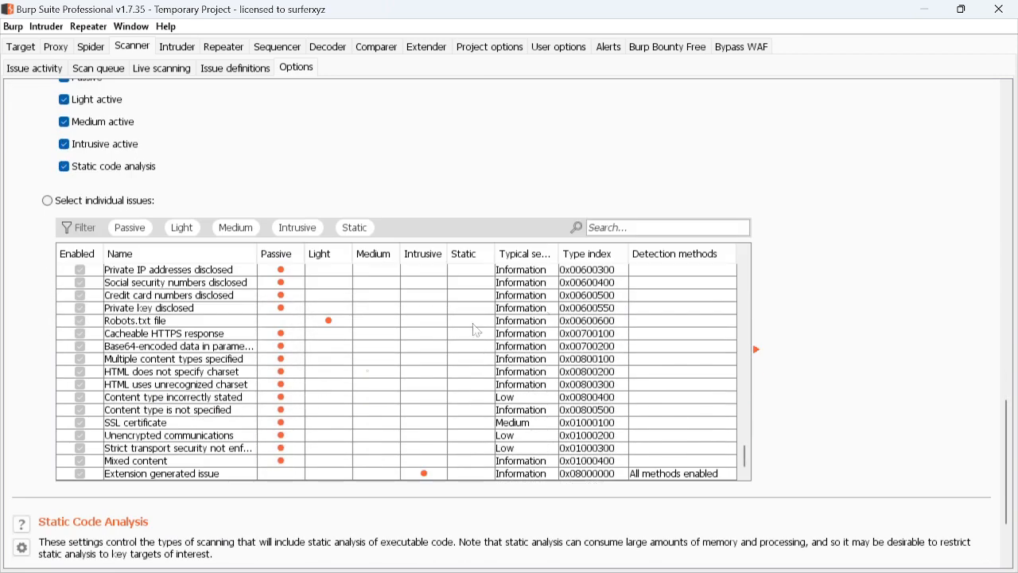
pyautogui.scroll(8, 280, 420)
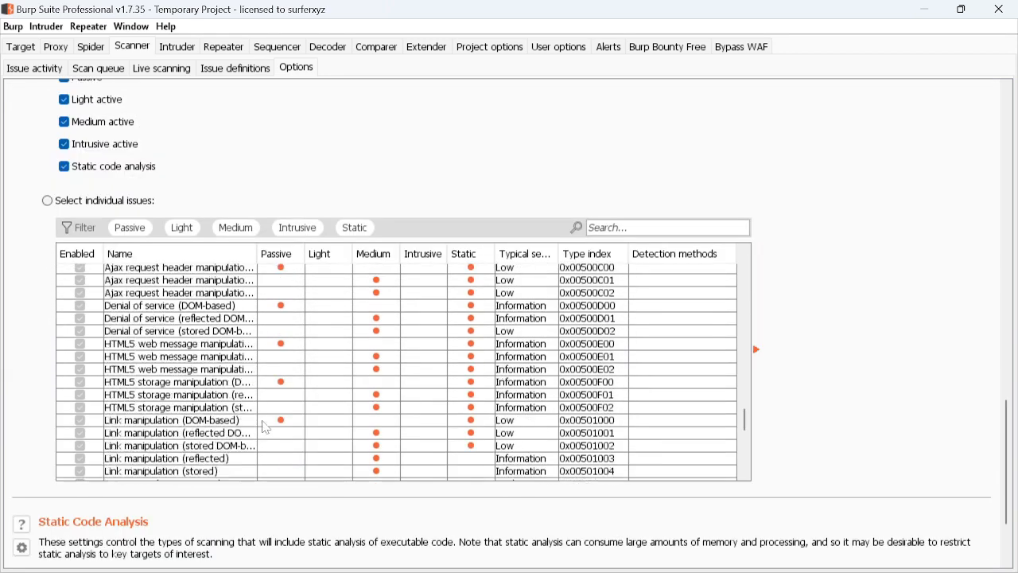
# Look at Intruder's payload positions and attack type, and view the empty Repeater request and response panes
pyautogui.click(180, 51)
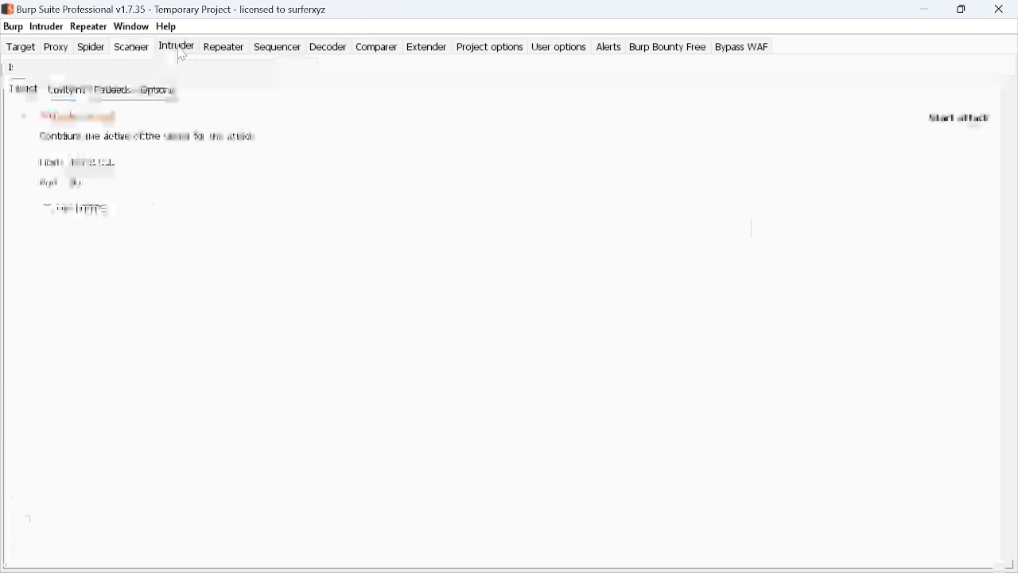
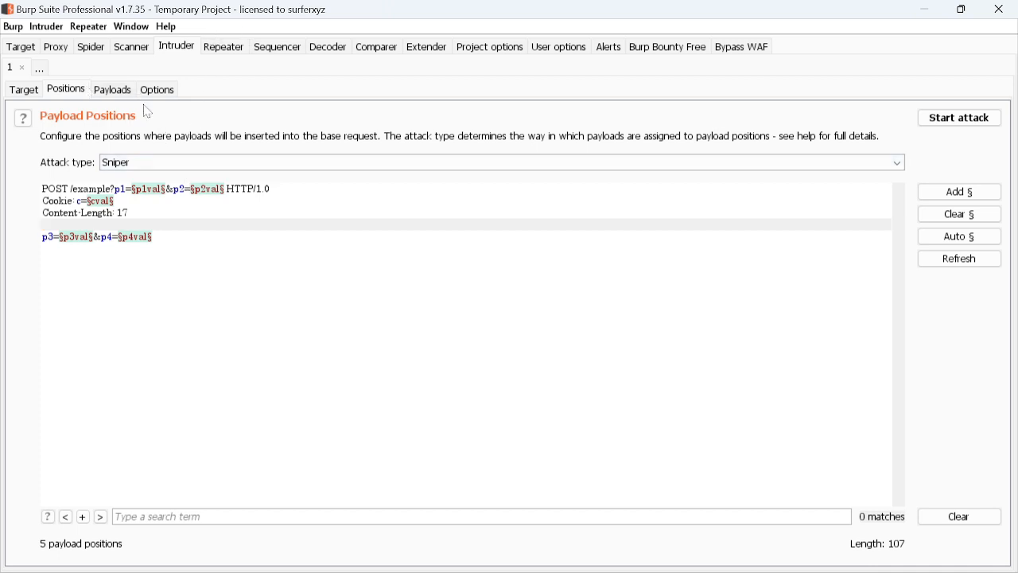
pyautogui.click(225, 47)
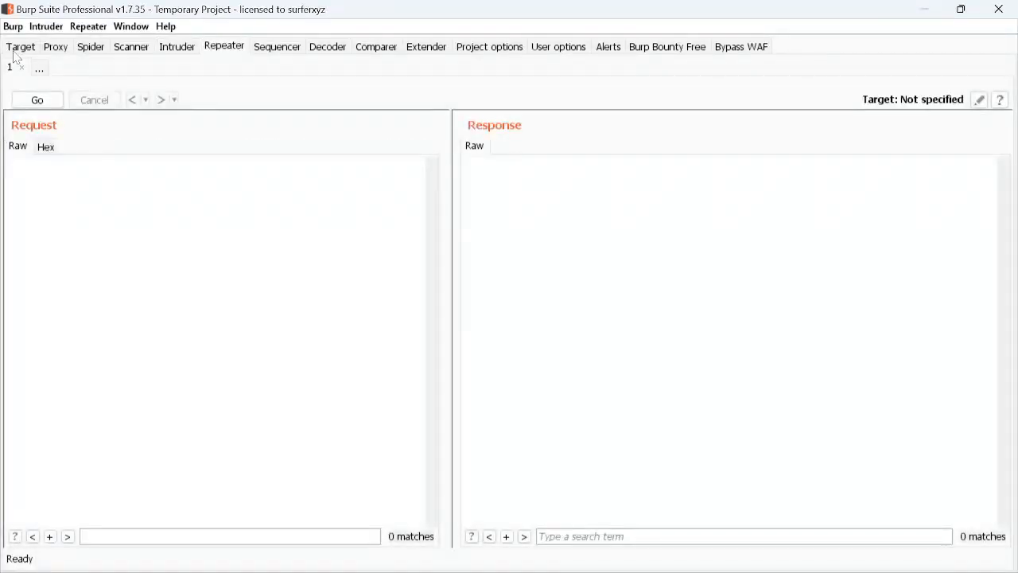
pyautogui.click(52, 47)
pyautogui.moveTo(198, 537)
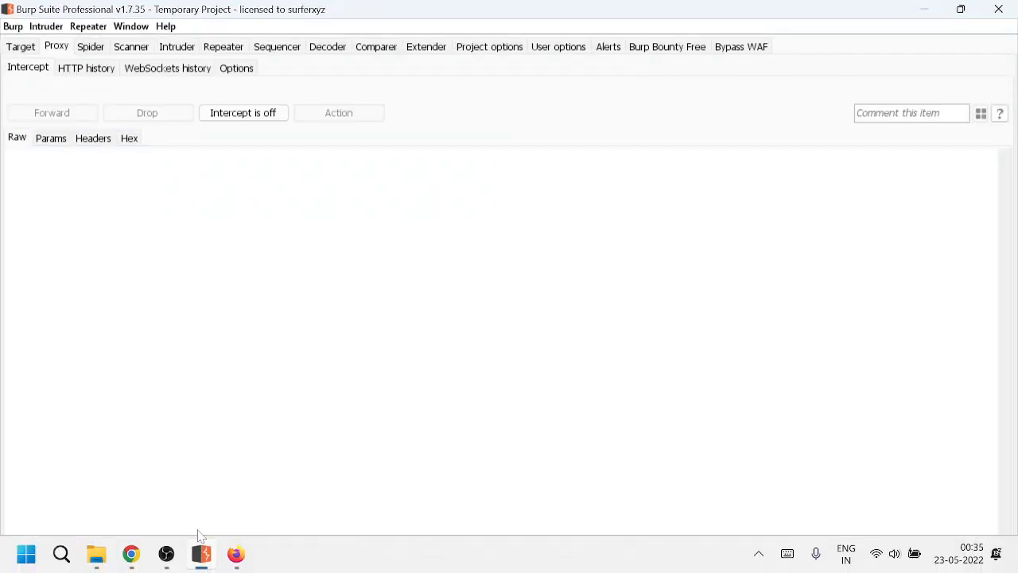
pyautogui.click(232, 559)
pyautogui.click(238, 52)
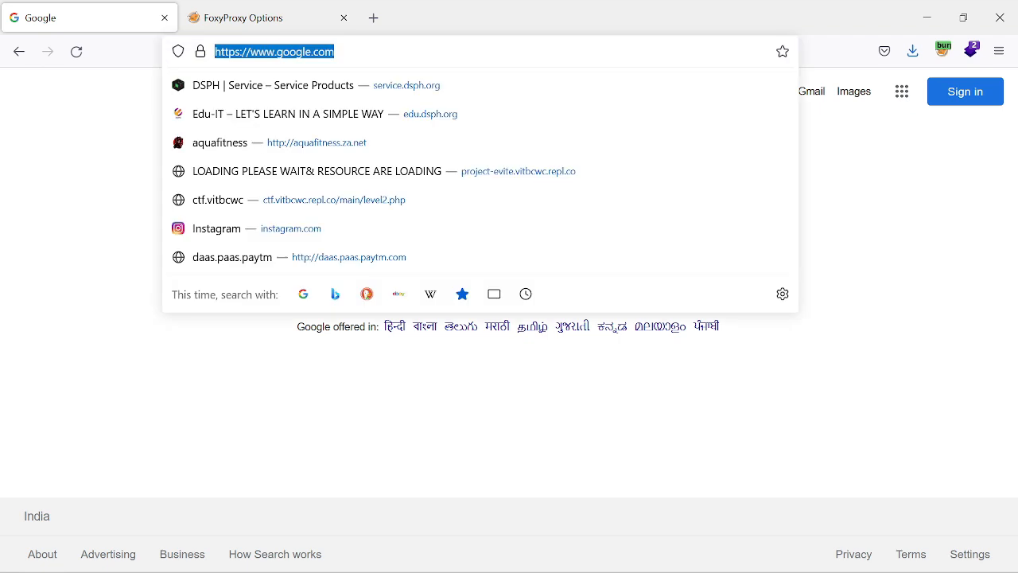
pyautogui.press('Return')
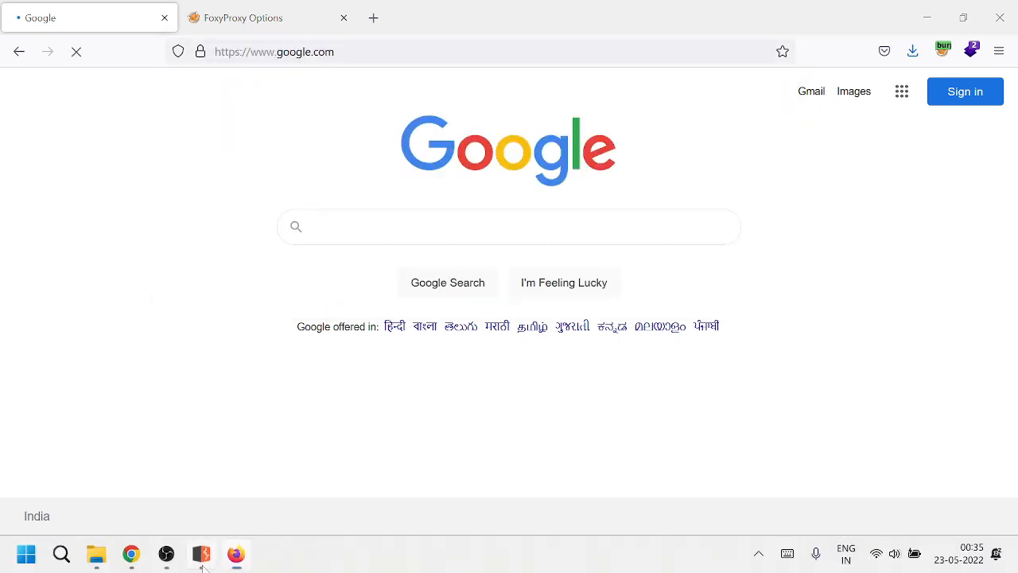
# Switch back to Burp Suite, turn interception on and review the actions available for the captured adservice.google.com request
pyautogui.click(200, 553)
pyautogui.click(261, 118)
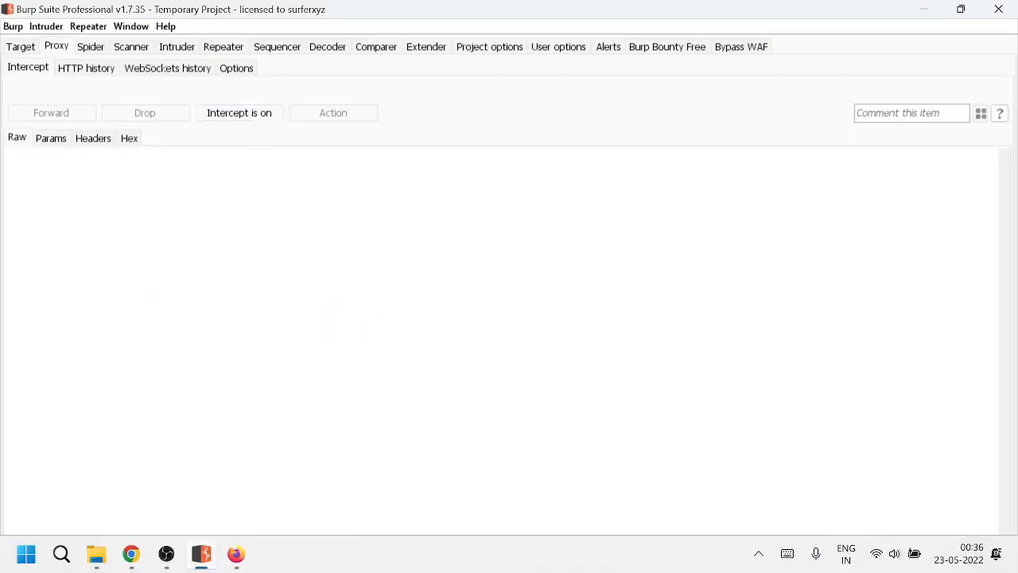
pyautogui.click(158, 190)
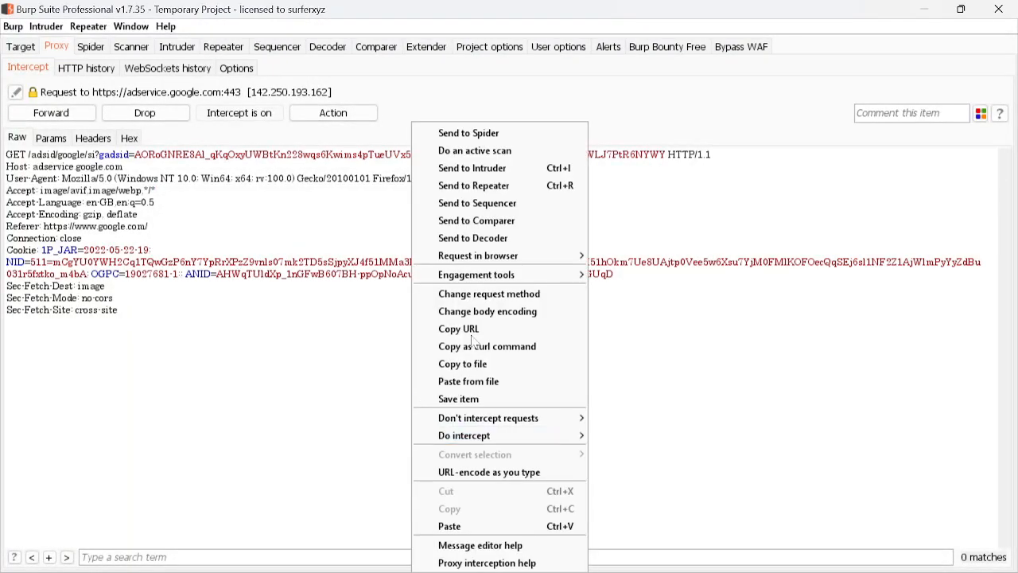
pyautogui.click(358, 191)
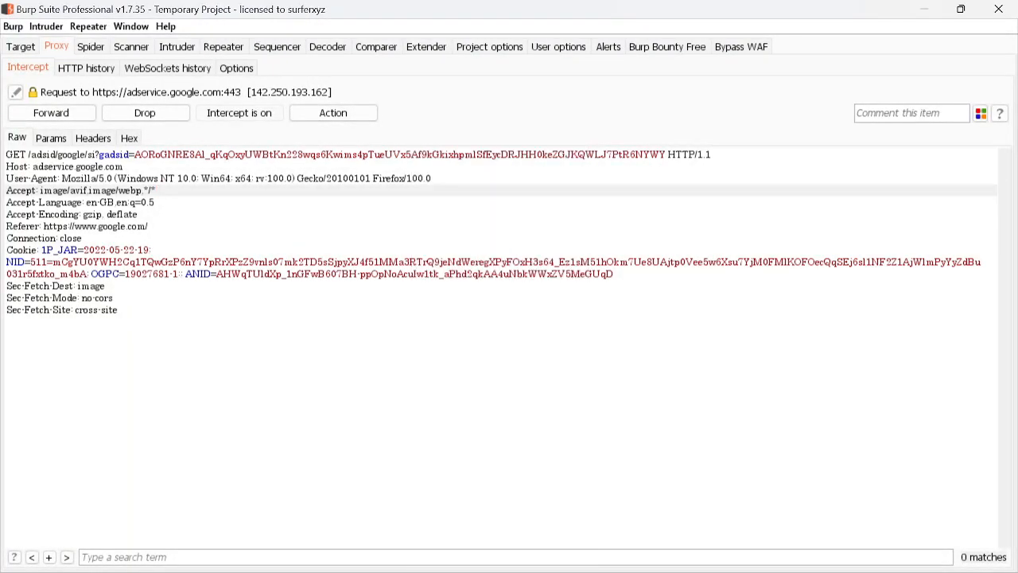
# Send the intercepted adservice.google.com request to Intruder and Repeater, and display it in Repeater
pyautogui.hotkey('ctrl', 'i')
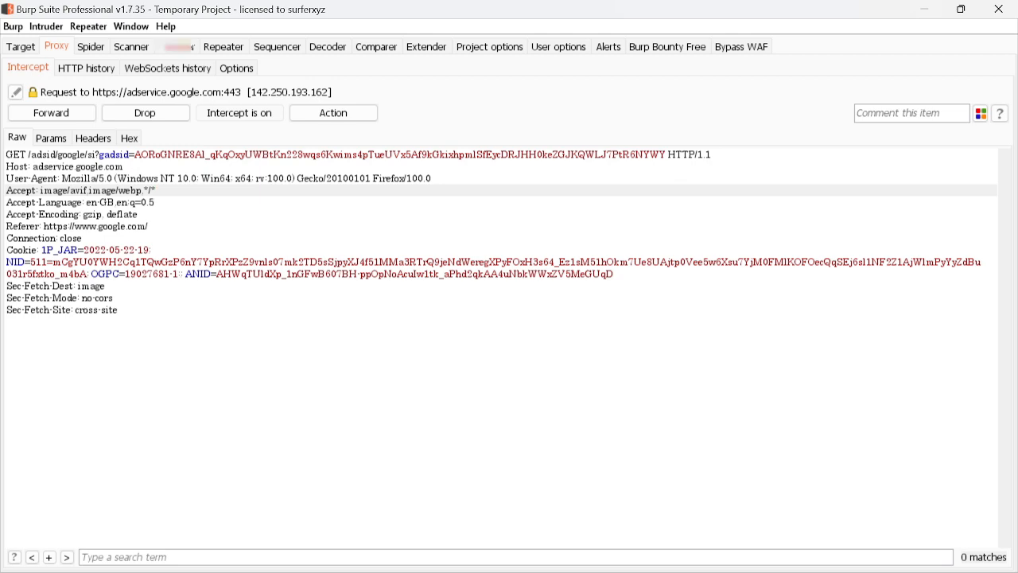
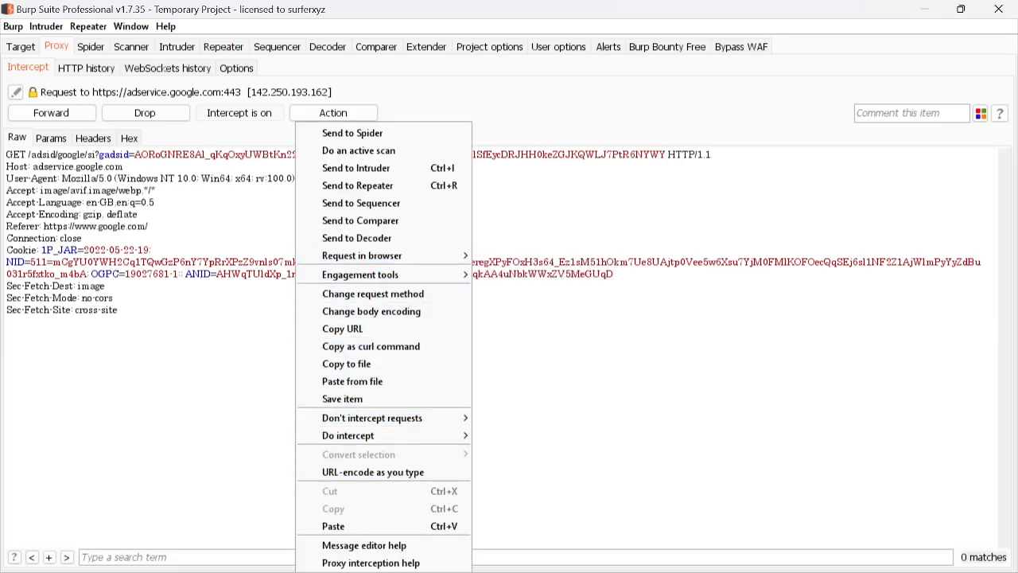
pyautogui.click(541, 342)
pyautogui.click(214, 48)
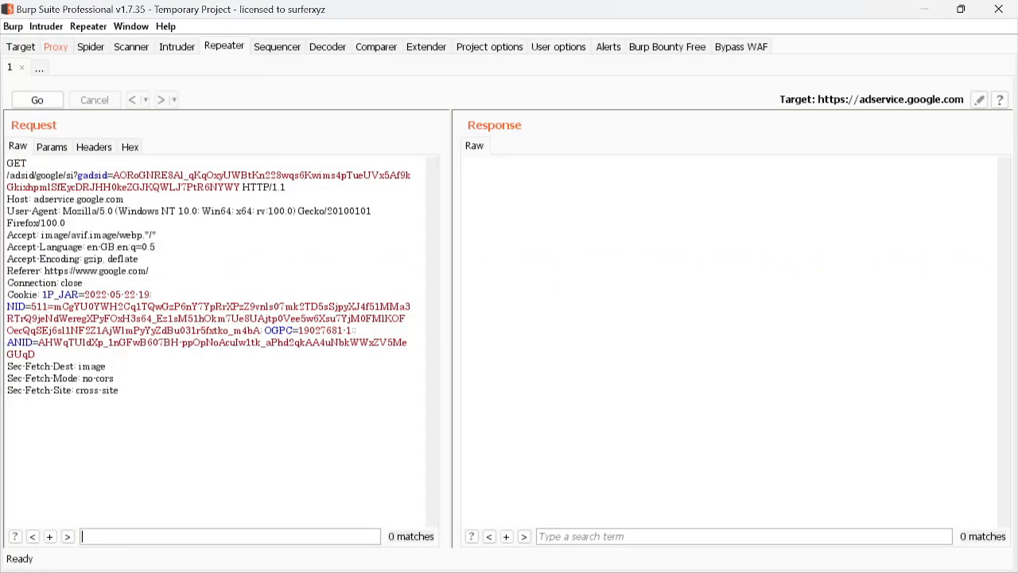
# Send the adservice.google.com request from Repeater to get its response, and look over Sequencer's live capture settings
pyautogui.click(37, 100)
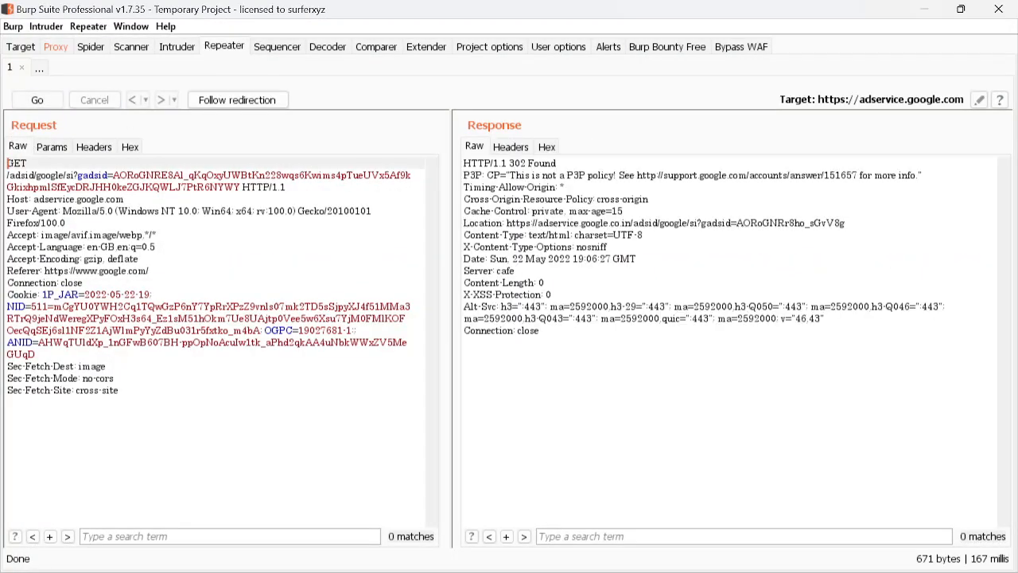
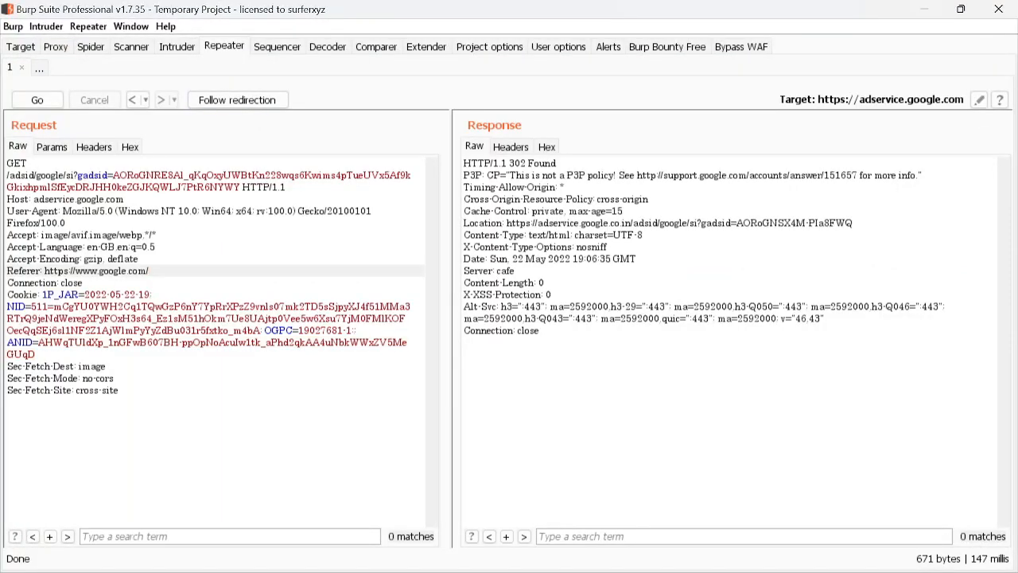
pyautogui.click(120, 390)
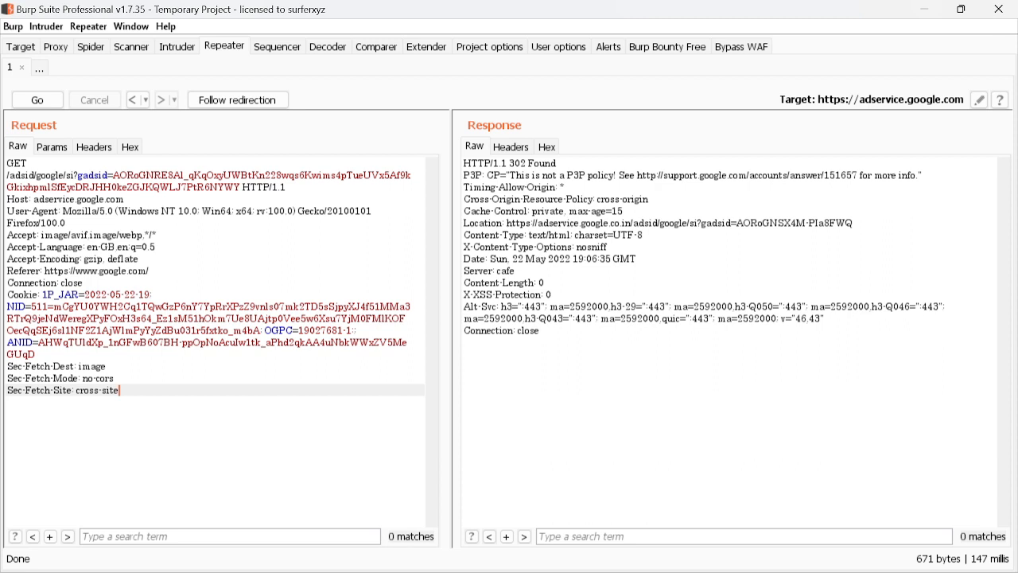
pyautogui.click(278, 48)
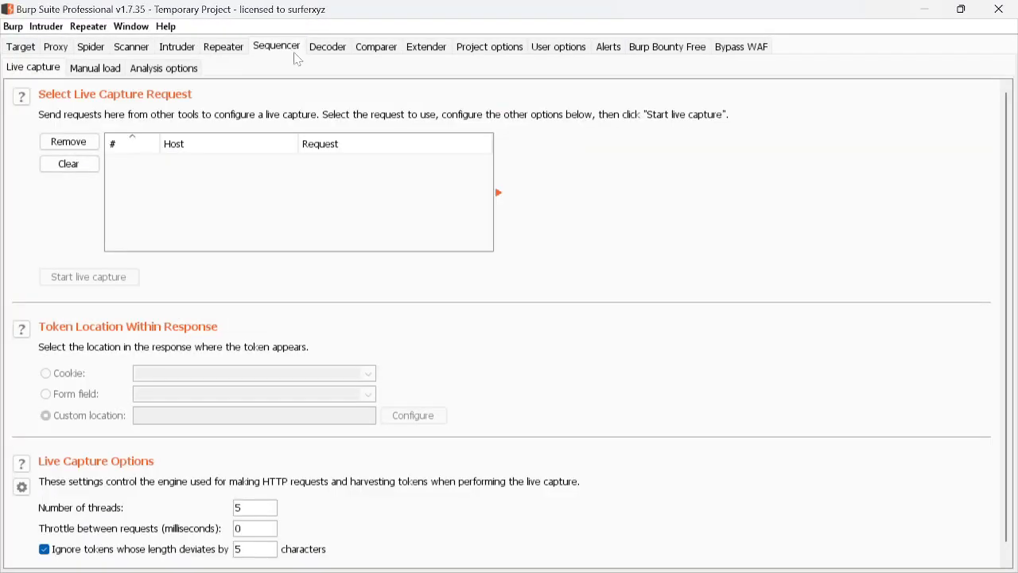
pyautogui.scroll(-1, 179, 151)
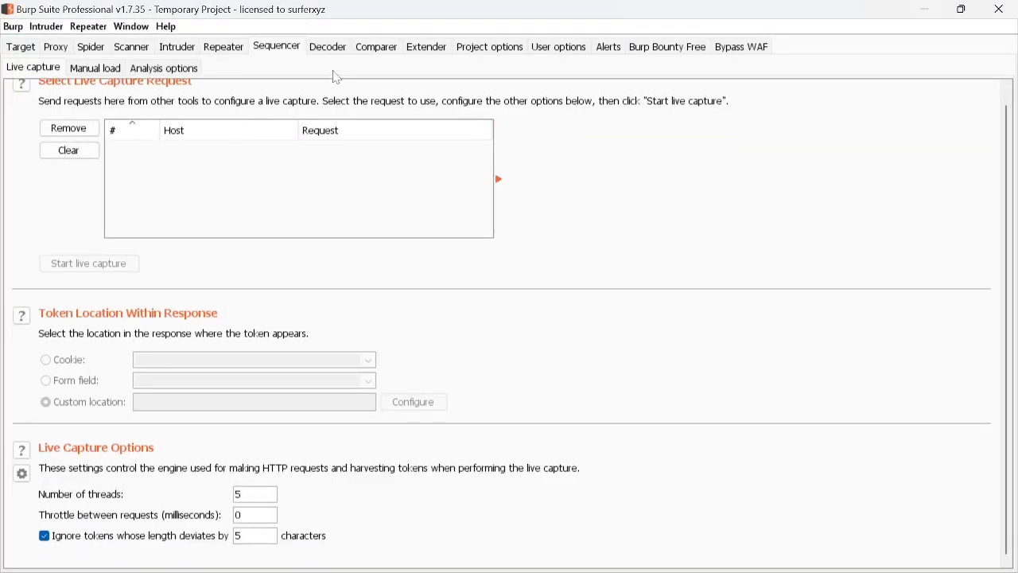
# Enter "tyfdty" as sample text in Decoder and check which decoding formats are available
pyautogui.click(348, 53)
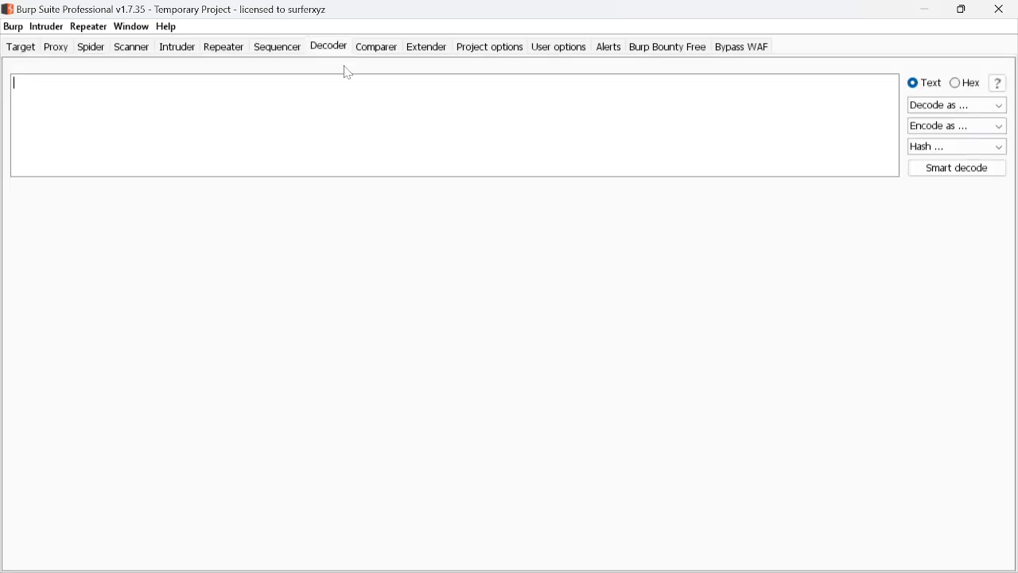
pyautogui.write('tyfdty')
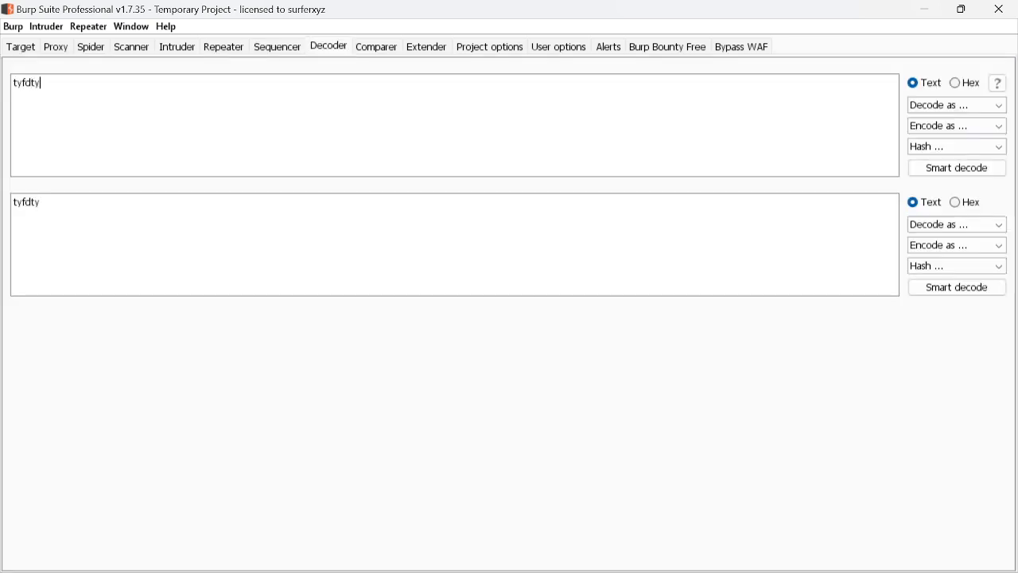
pyautogui.click(939, 110)
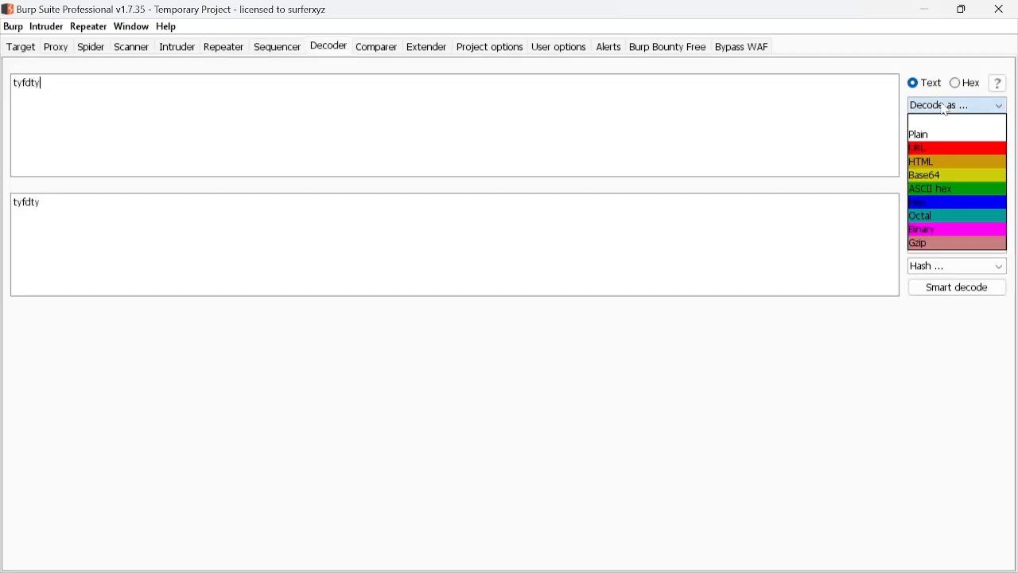
pyautogui.click(938, 110)
pyautogui.click(951, 109)
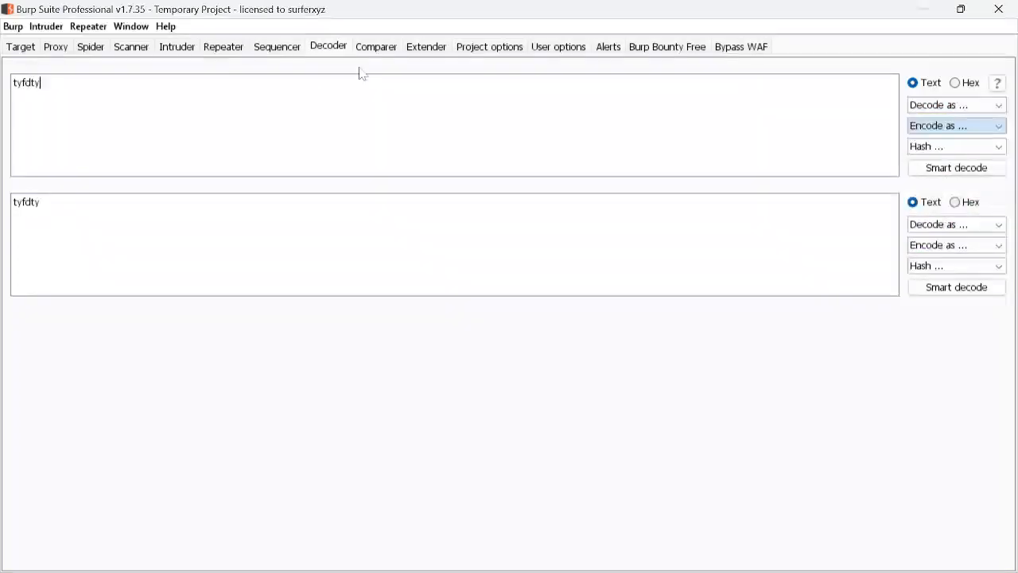
# Look through Comparer, the Burp Bounty Free profile manager and the project options, ending on Extender's list of extensions
pyautogui.click(376, 47)
pyautogui.click(444, 49)
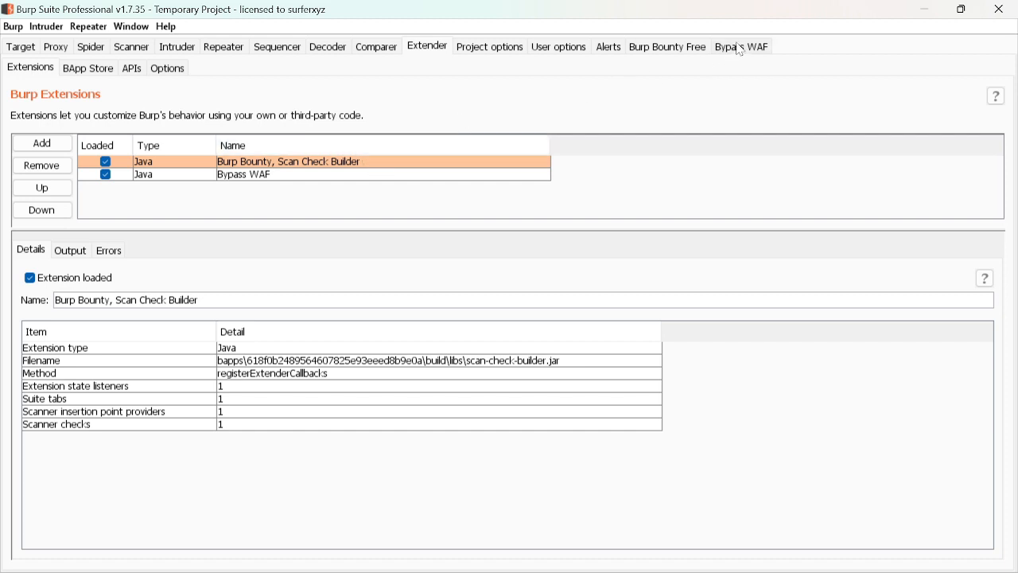
pyautogui.click(707, 51)
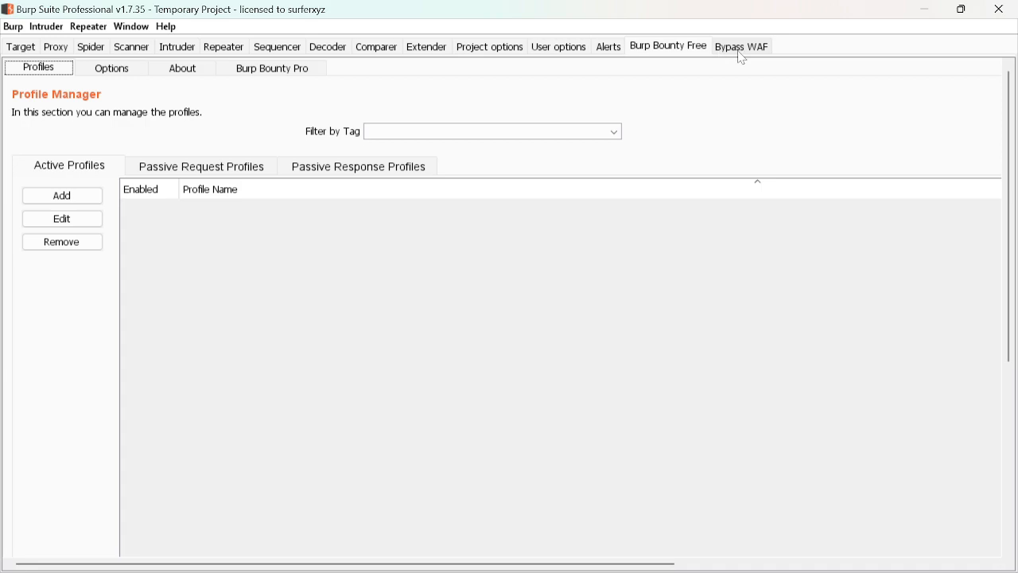
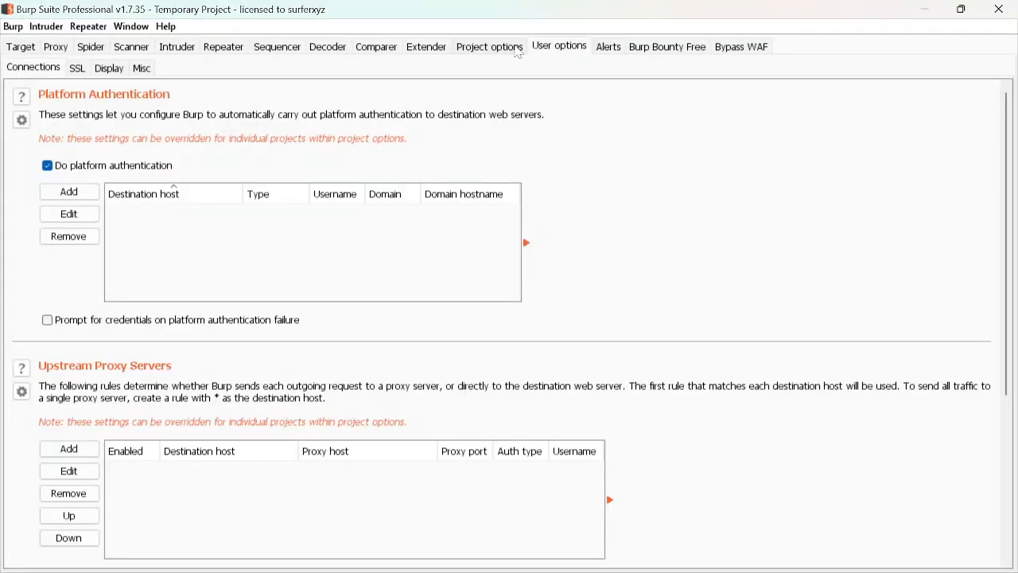
pyautogui.click(490, 50)
pyautogui.click(430, 49)
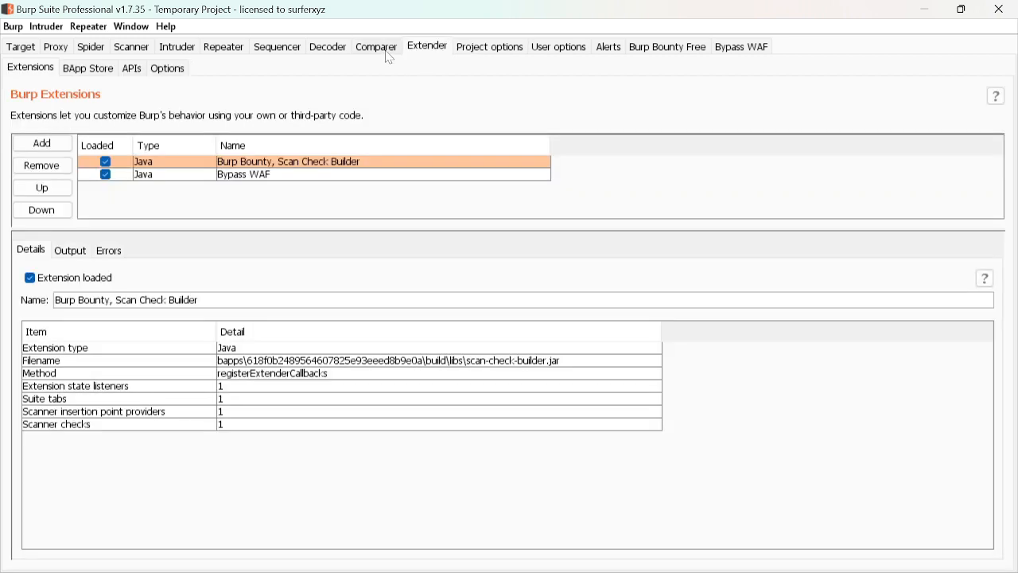
# View the settings for loading a Java extension from a .jar file, and exit the wizard without adding one
pyautogui.click(40, 143)
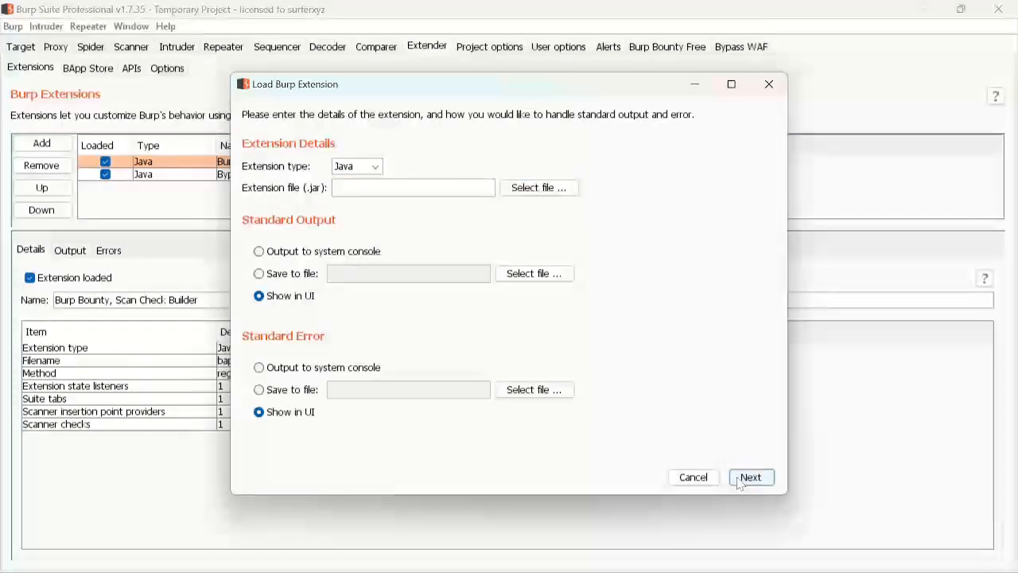
pyautogui.click(696, 482)
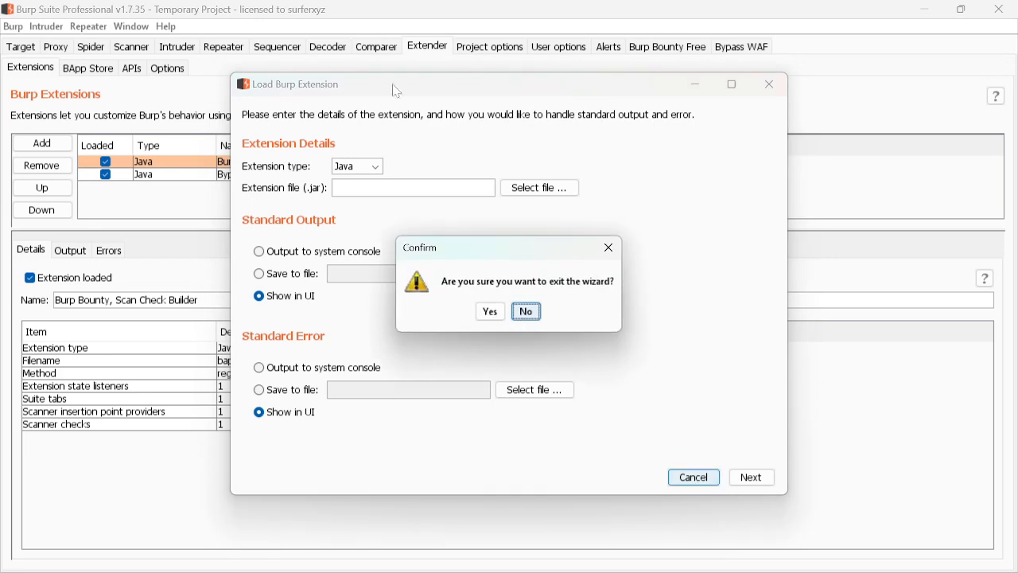
pyautogui.click(490, 312)
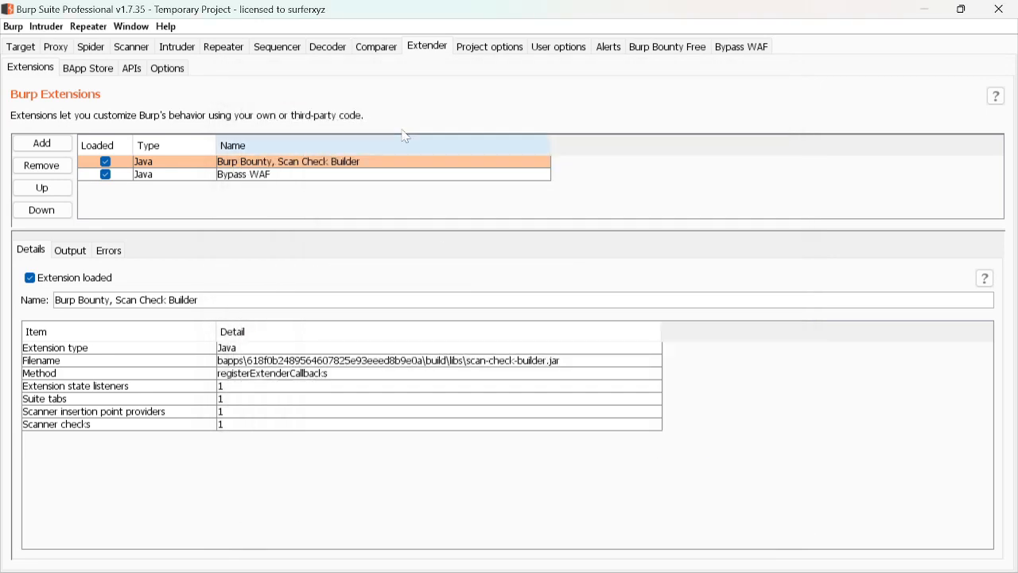
# View the project-level and user-level connection options, and return to Extender's installed extensions
pyautogui.click(476, 51)
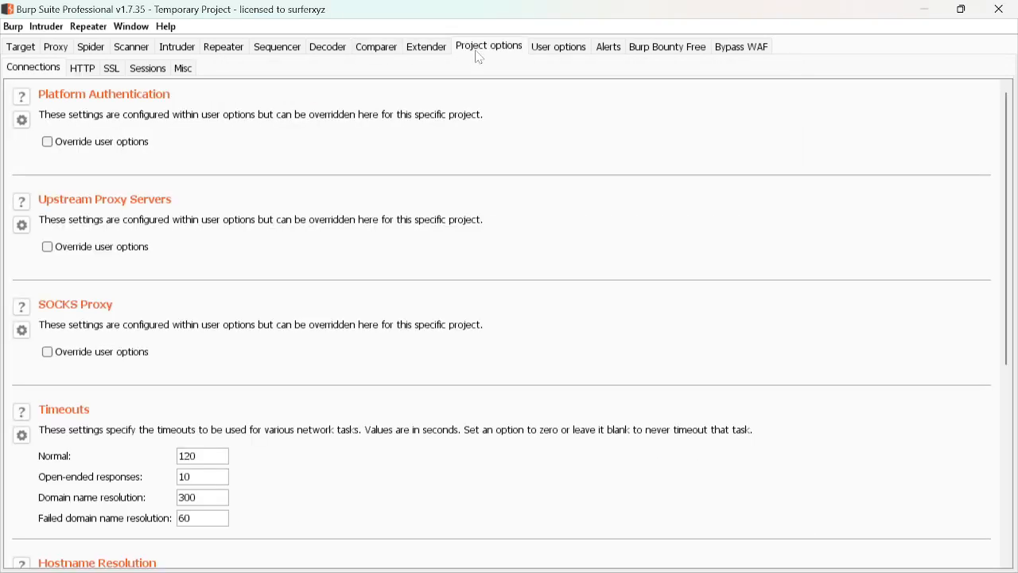
pyautogui.click(561, 50)
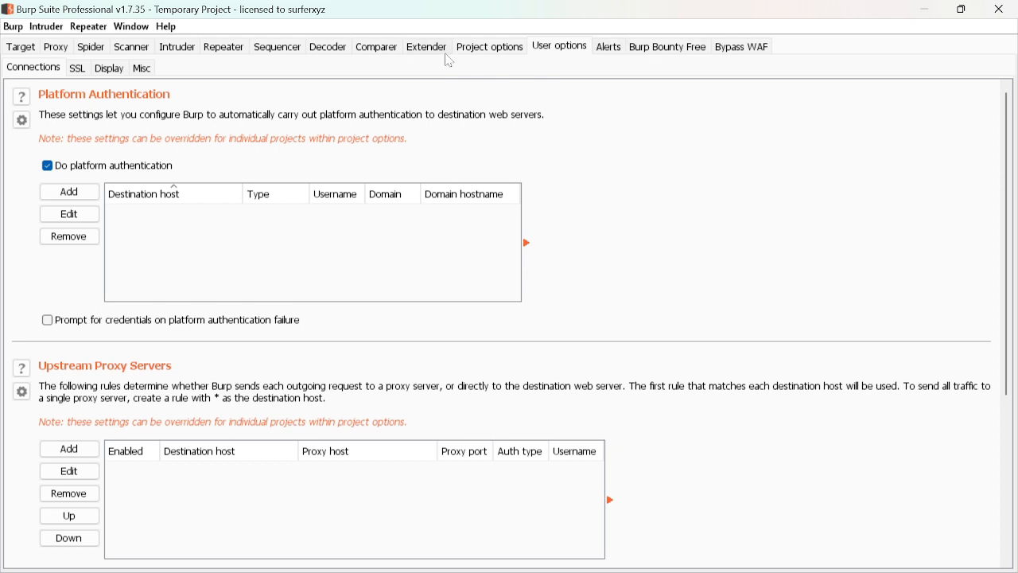
pyautogui.click(384, 49)
pyautogui.click(422, 48)
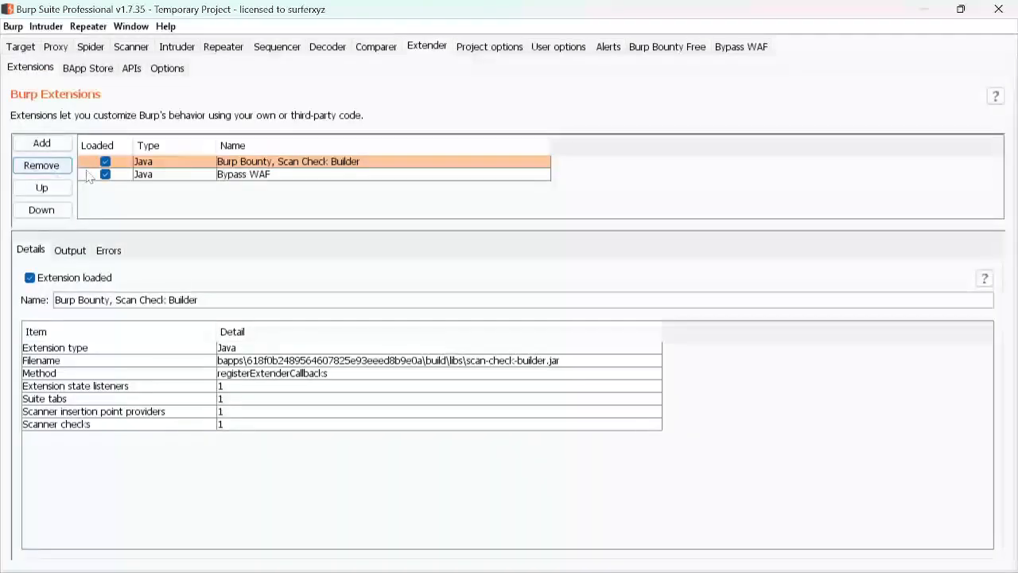
# Browse the extensions offered in the BApp Store and view the details of Code Dx
pyautogui.click(87, 68)
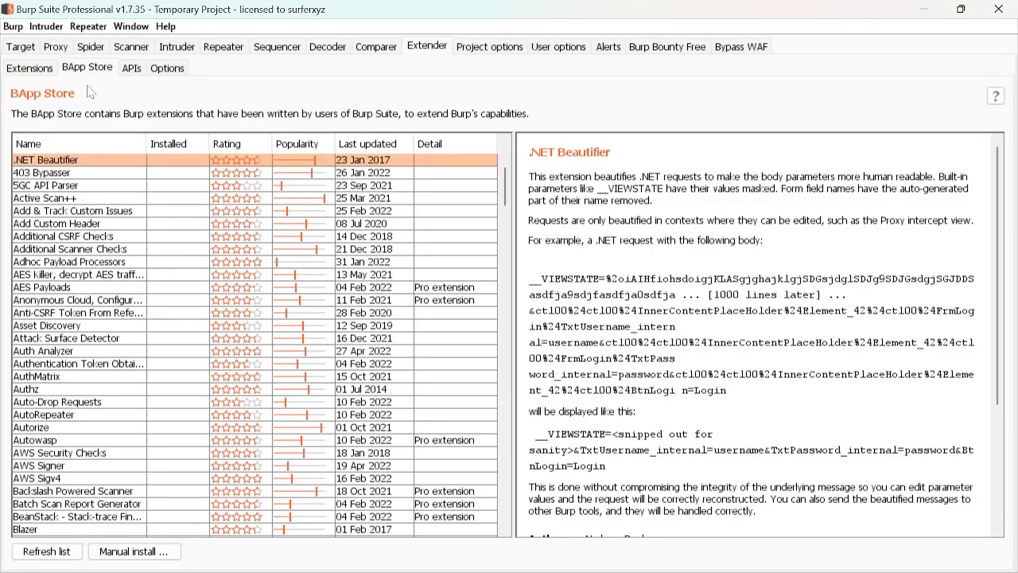
pyautogui.click(32, 68)
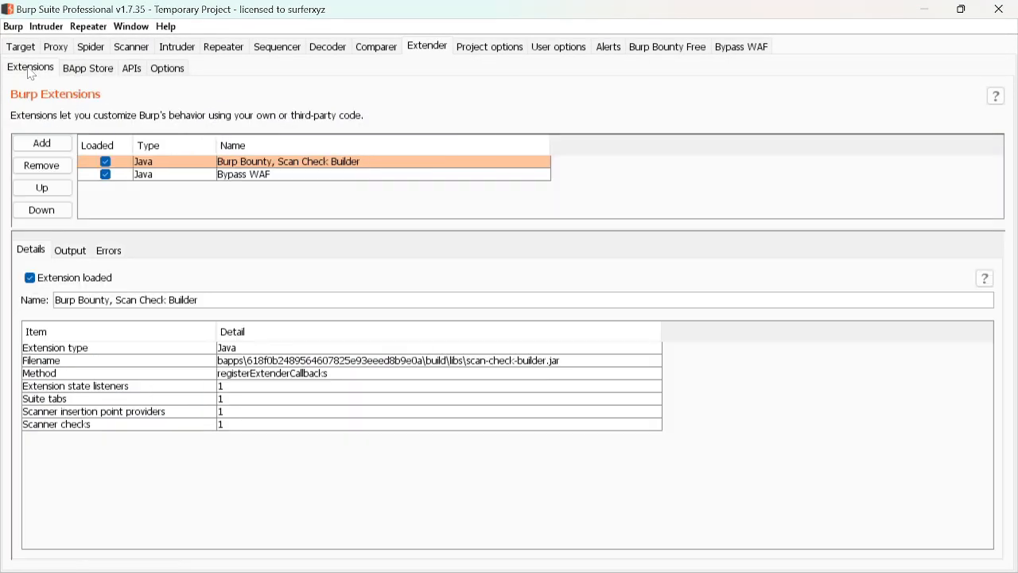
pyautogui.click(77, 73)
pyautogui.scroll(-10, 255, 294)
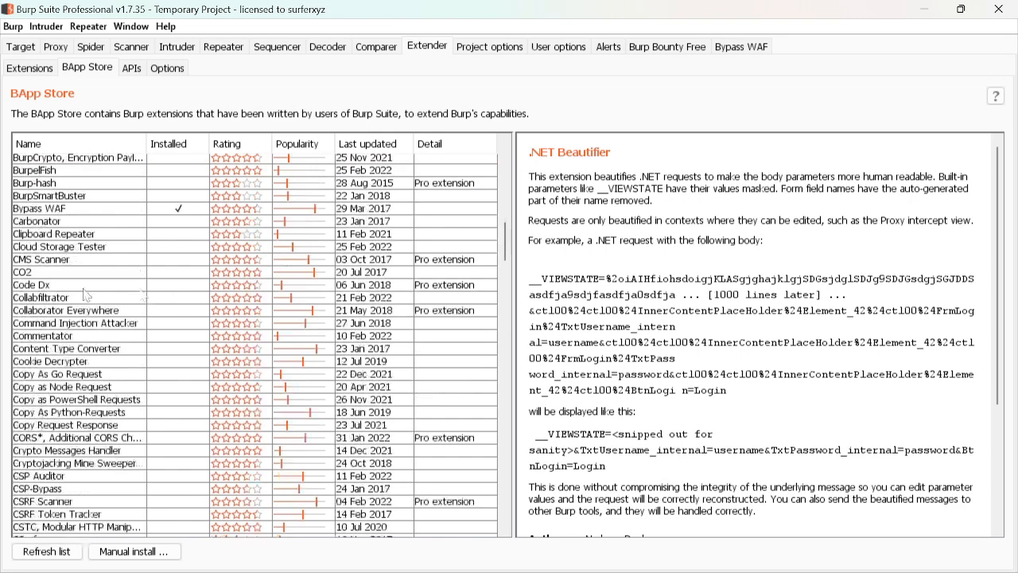
pyautogui.click(27, 286)
pyautogui.click(553, 339)
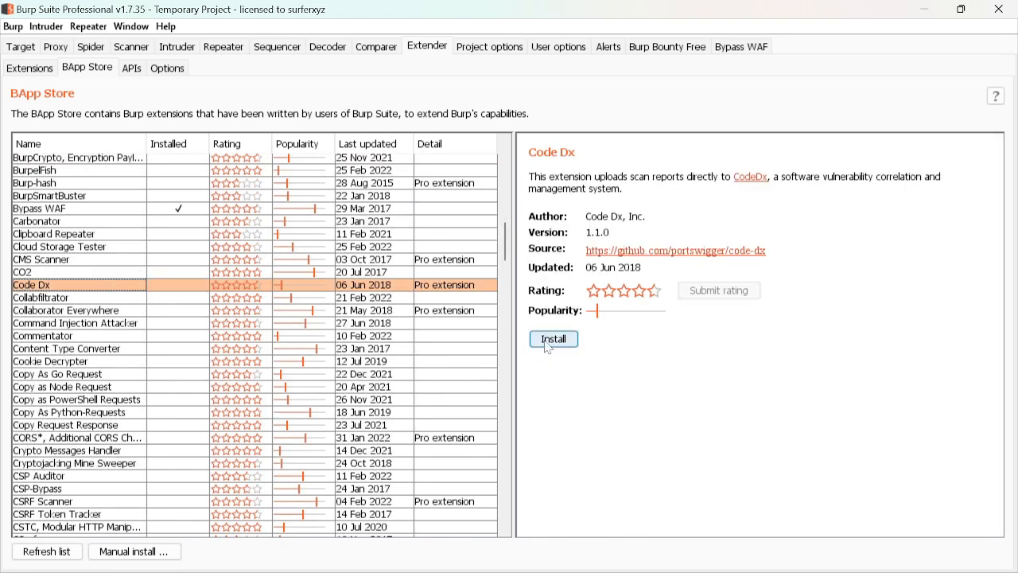
pyautogui.scroll(10, 223, 284)
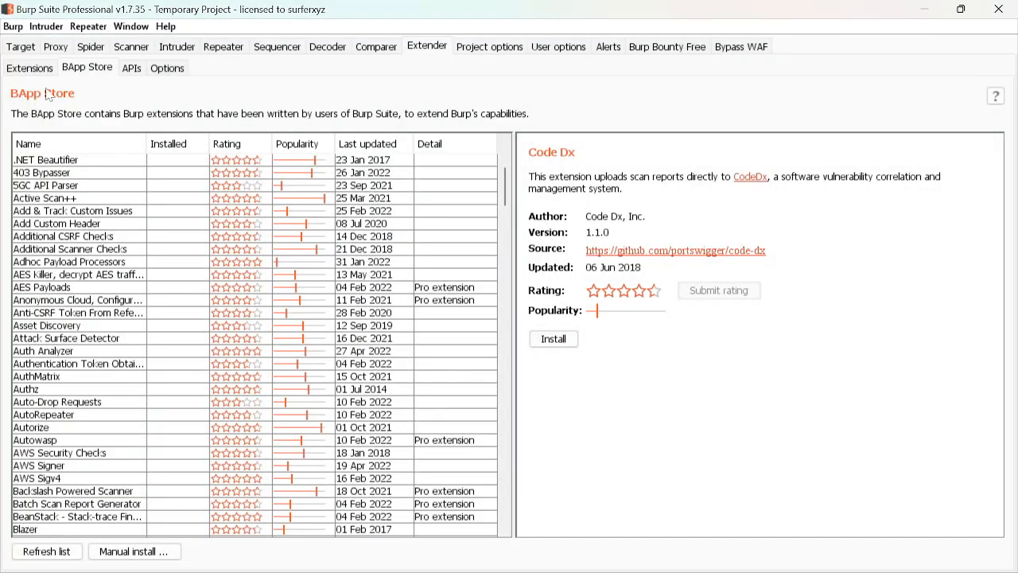
# Examine the Burp Extender API interfaces, including the source code of IIntruderAttack and IBurpCollaboratorClientContext
pyautogui.click(47, 70)
pyautogui.click(132, 69)
pyautogui.scroll(-4, 113, 211)
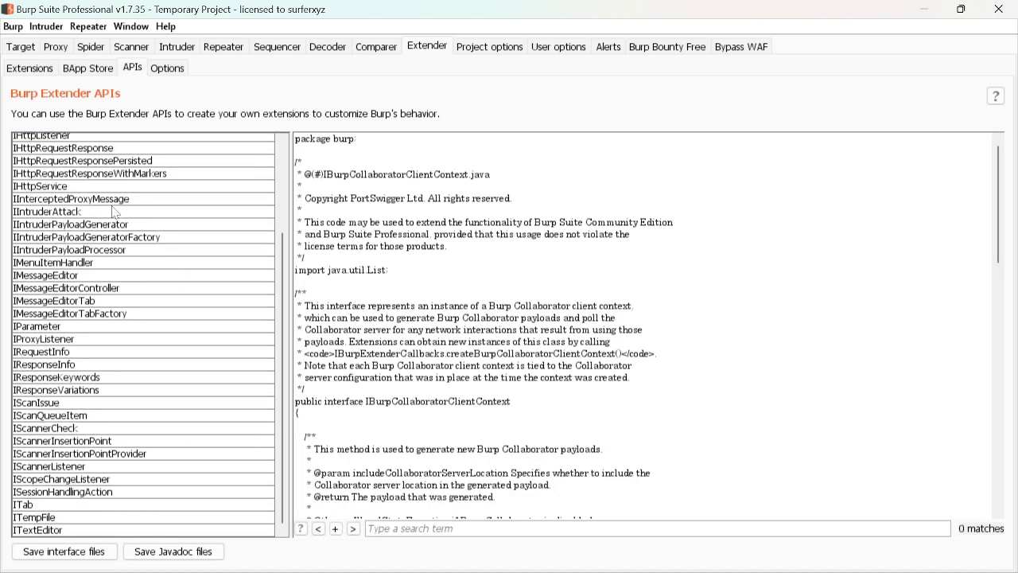
pyautogui.click(113, 212)
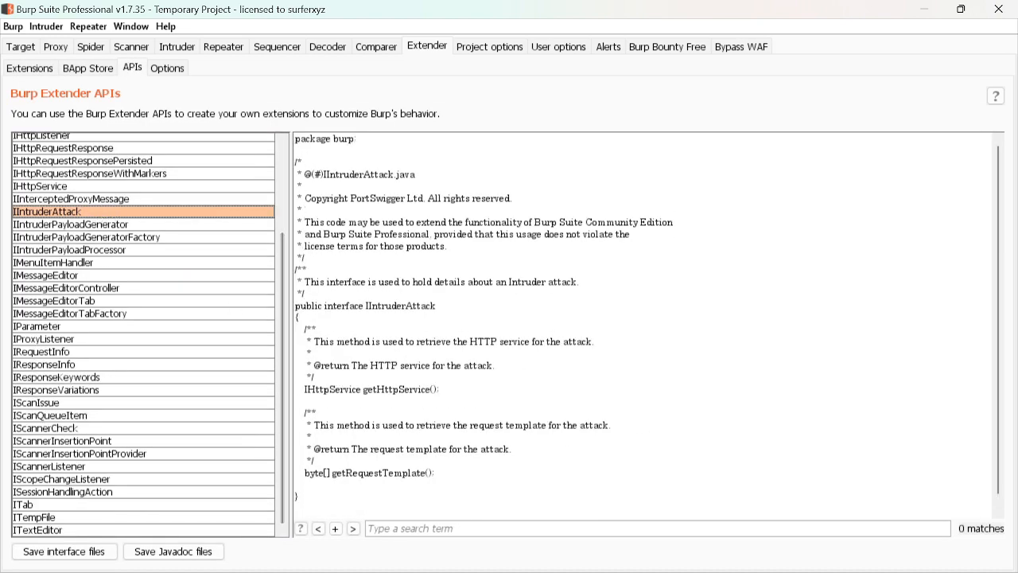
pyautogui.moveTo(312, 151); pyautogui.dragTo(320, 377)
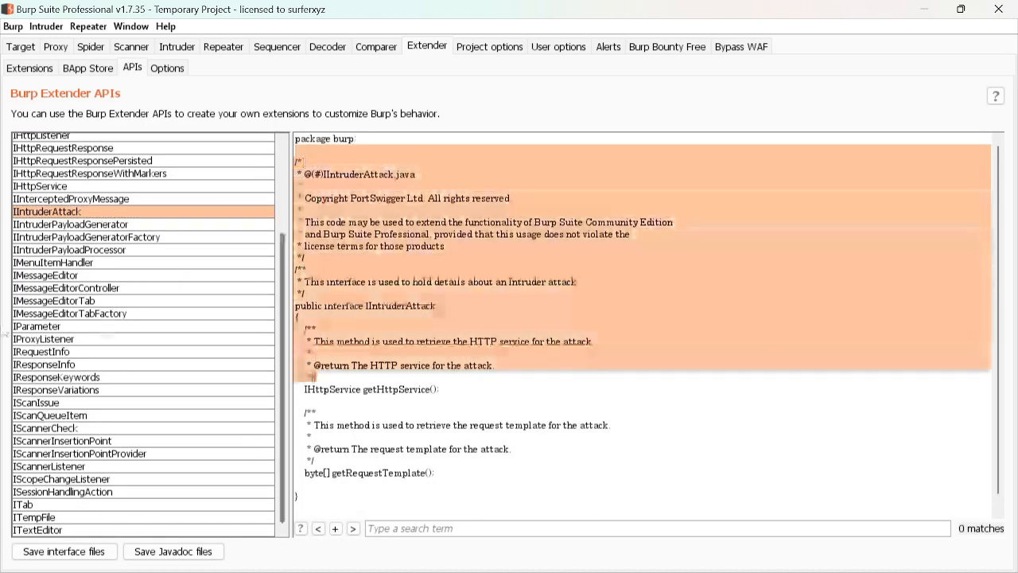
pyautogui.click(108, 325)
pyautogui.scroll(3, 140, 358)
pyautogui.click(89, 331)
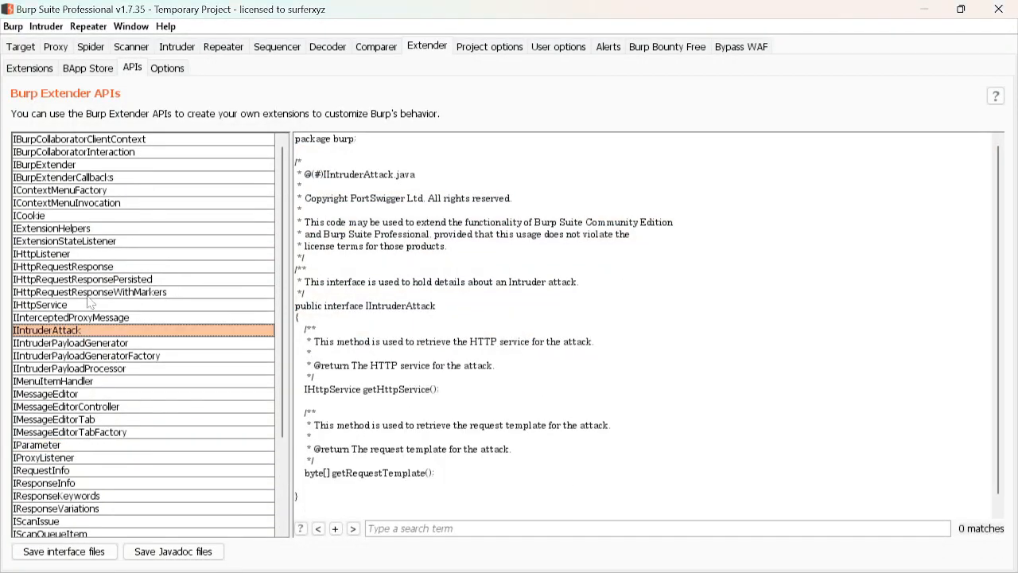
pyautogui.click(104, 204)
pyautogui.click(110, 141)
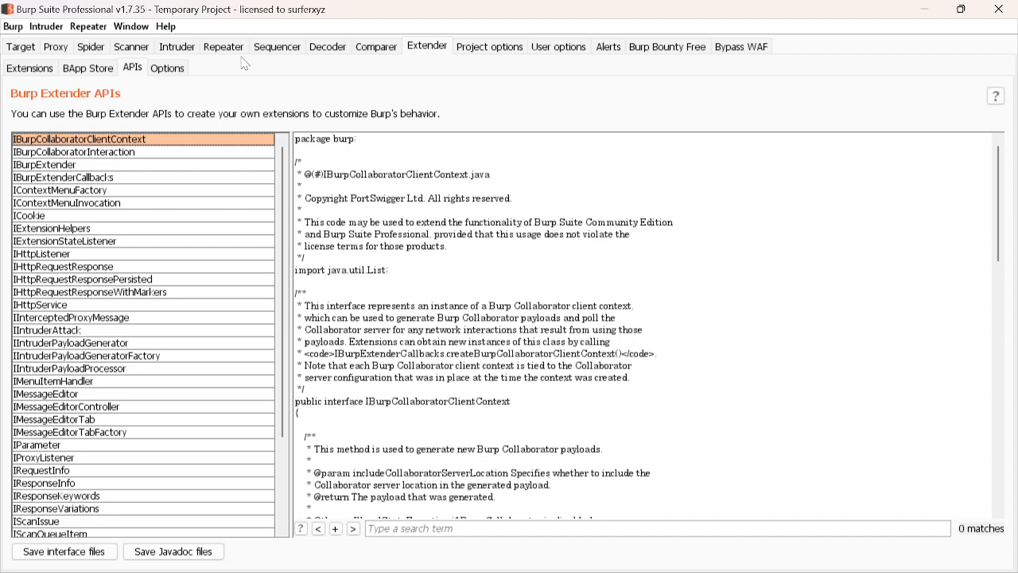
# Review Extender's startup settings and its Java, Python and Ruby environment options
pyautogui.click(186, 71)
pyautogui.scroll(-1, 351, 130)
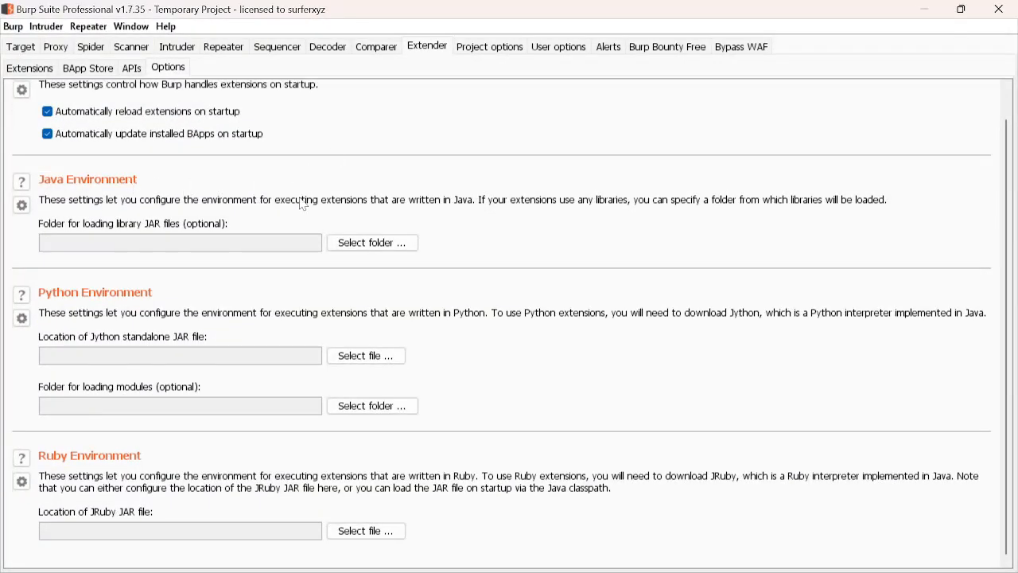
pyautogui.scroll(1, 111, 182)
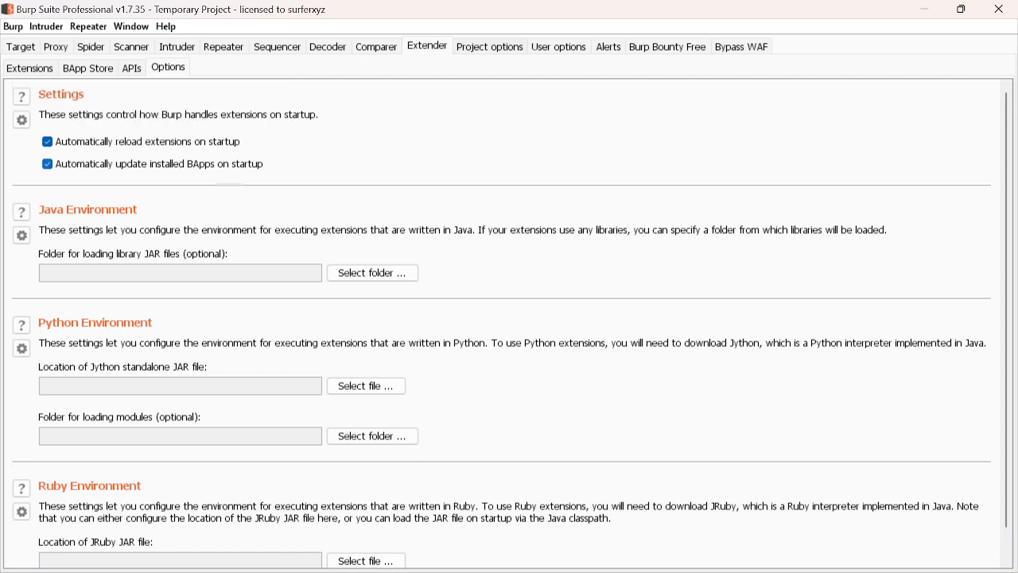
pyautogui.scroll(-1, 46, 164)
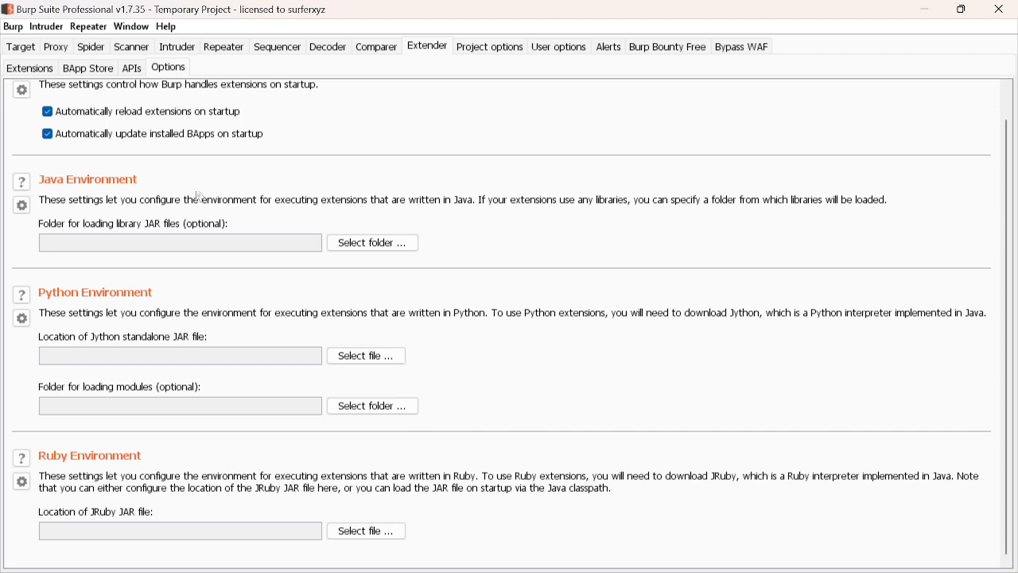
# Examine the project's connection options for platform authentication, upstream and SOCKS proxies, timeouts and hostname resolution
pyautogui.click(489, 47)
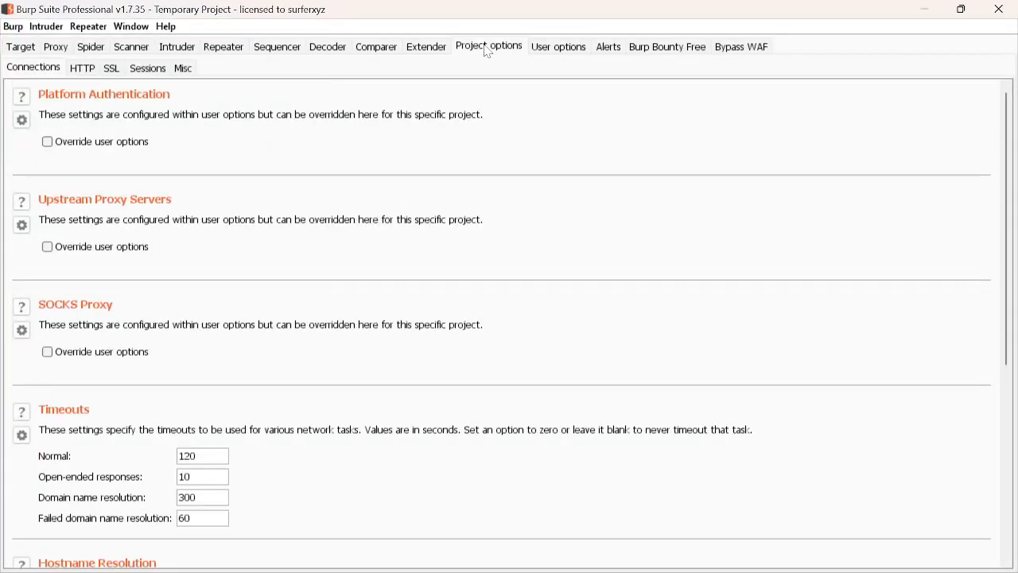
pyautogui.scroll(-3, 240, 225)
pyautogui.scroll(-2, 240, 224)
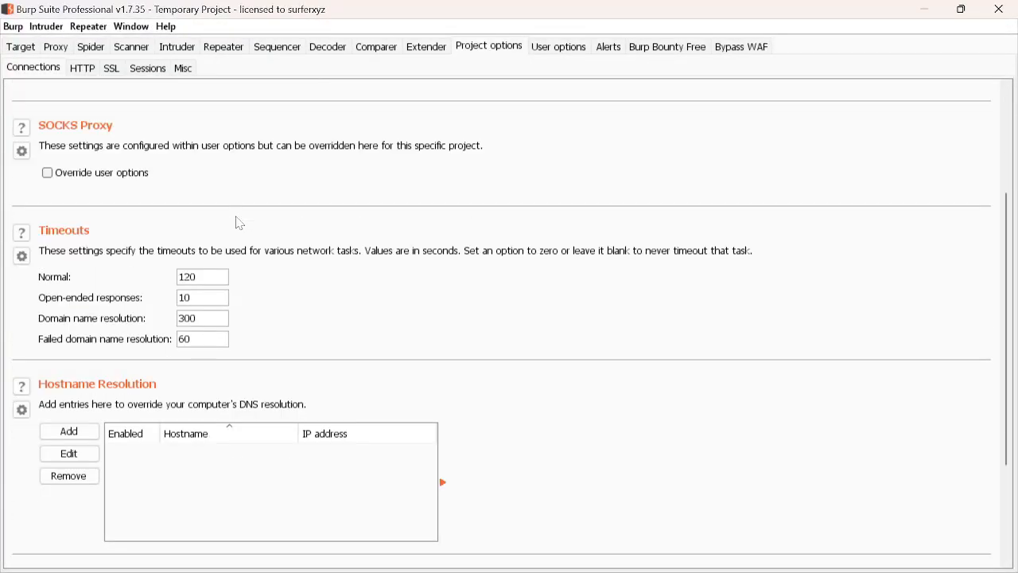
pyautogui.scroll(5, 247, 224)
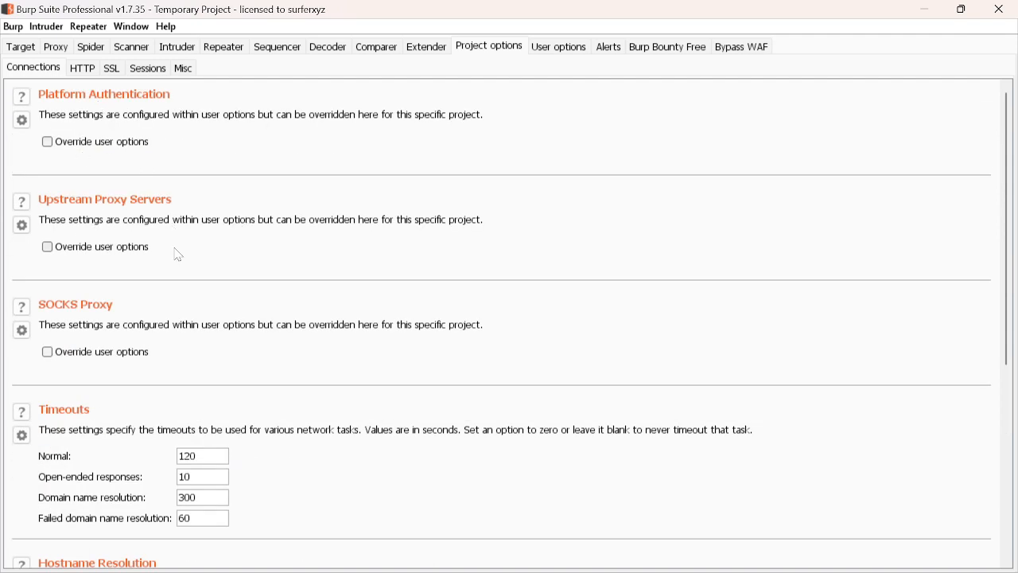
pyautogui.click(557, 51)
pyautogui.click(516, 53)
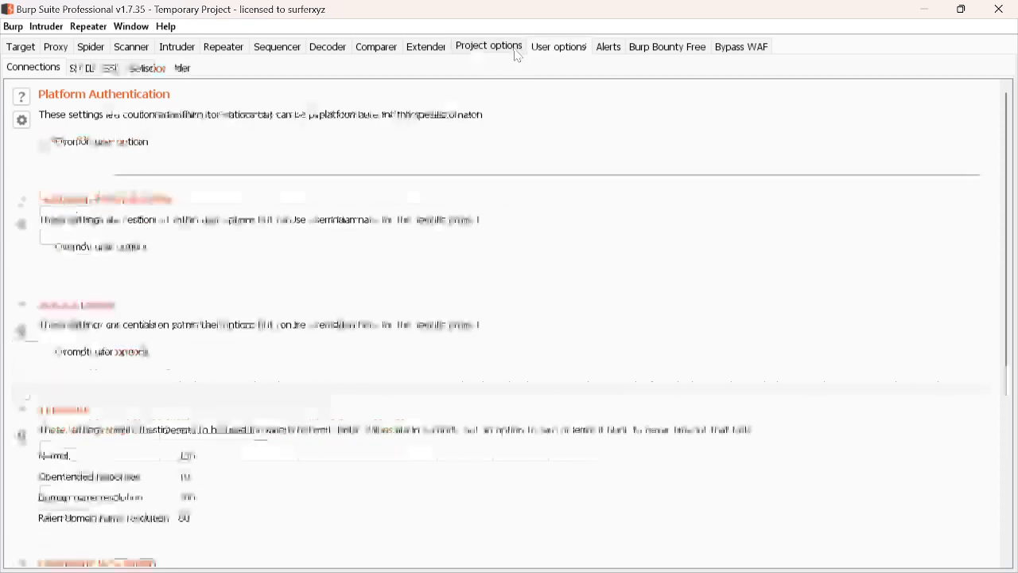
pyautogui.scroll(-5, 295, 218)
pyautogui.scroll(3, 686, 167)
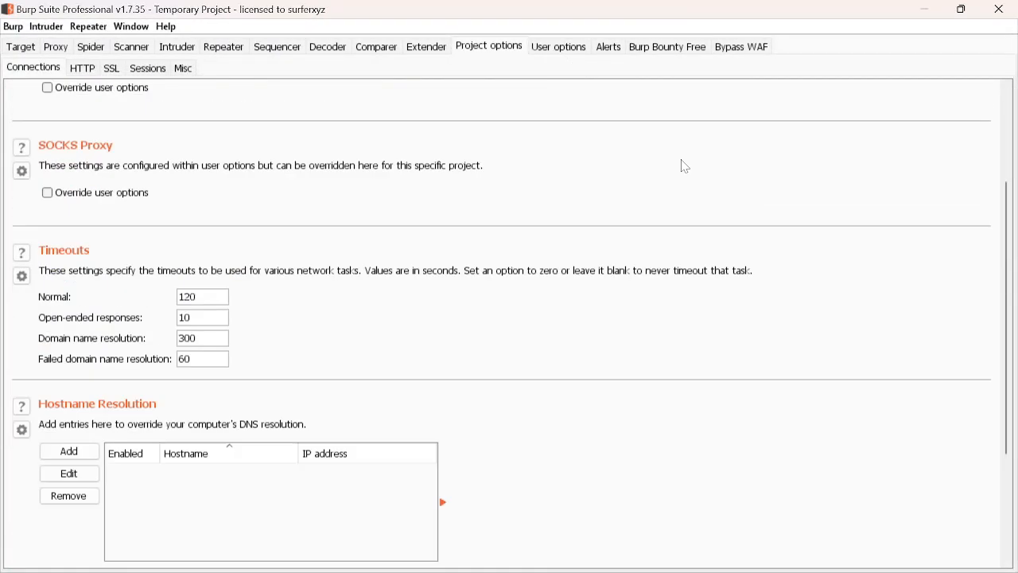